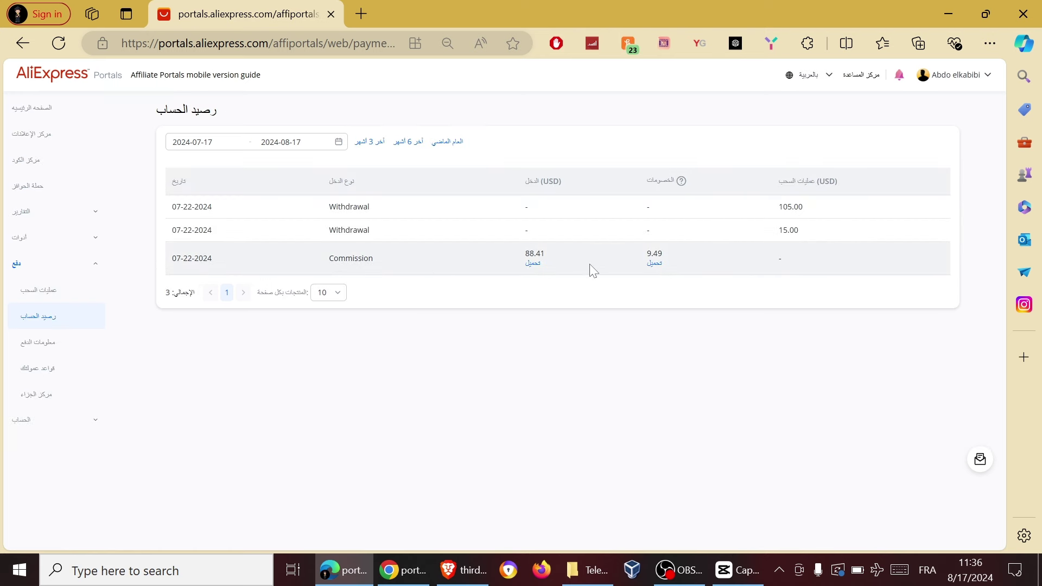
Read the explanation attached to the deductions (الخصومات) column of the account balance table
{"action": "mouse_move", "coordinate": [649, 191]}
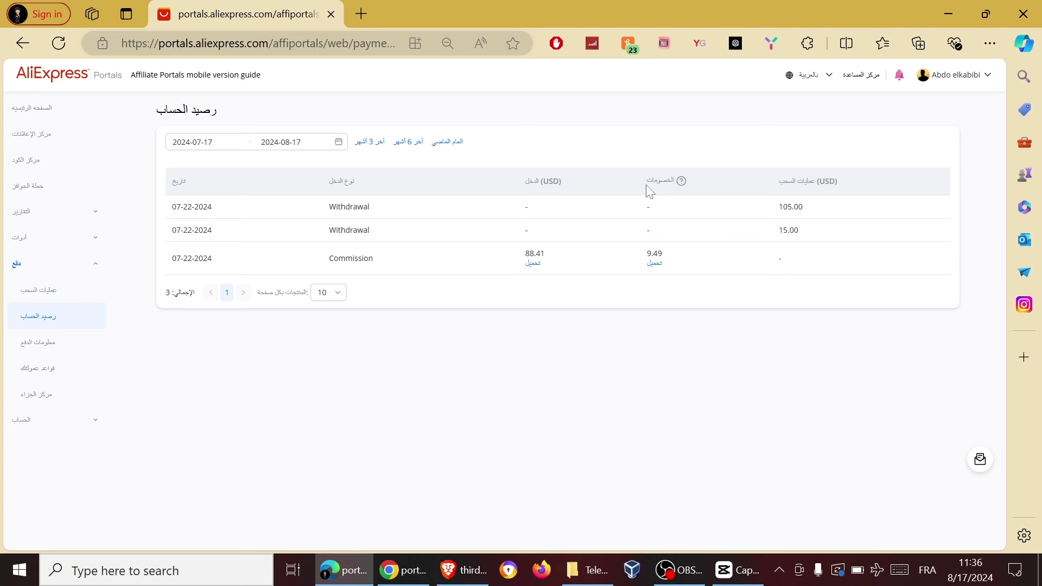
{"action": "mouse_move", "coordinate": [683, 185]}
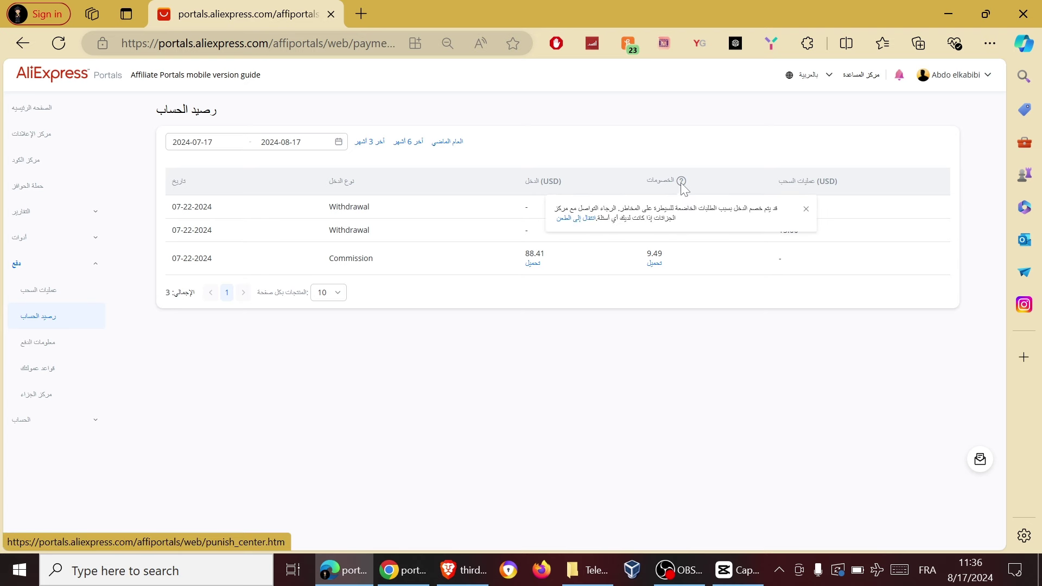
{"action": "scroll", "coordinate": [684, 188], "scroll_direction": "up", "scroll_amount": 5}
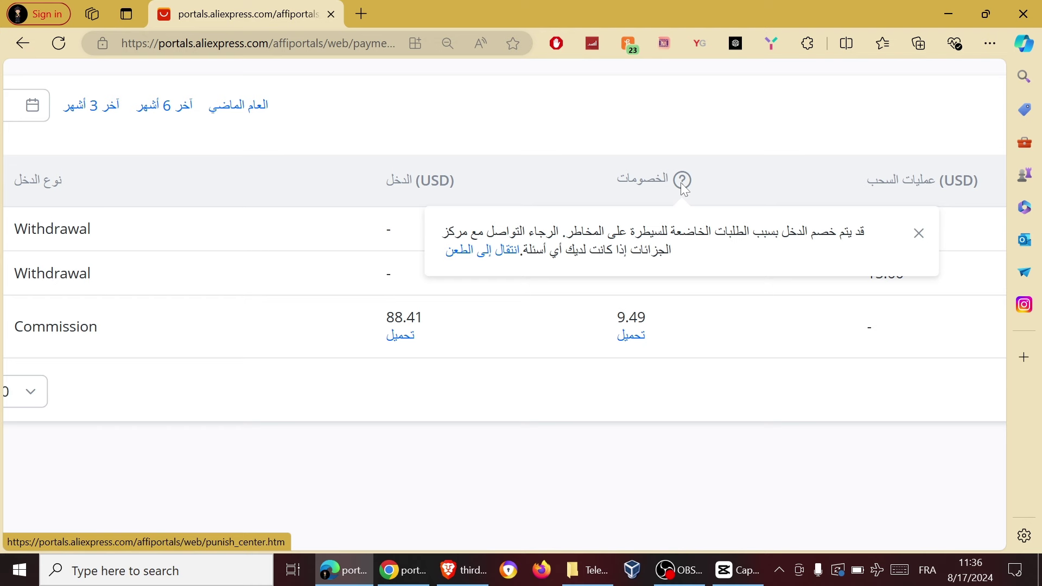
{"action": "key", "text": "ctrl+minus"}
{"action": "key", "text": "ctrl+minus"}
{"action": "key", "text": "ctrl+minus"}
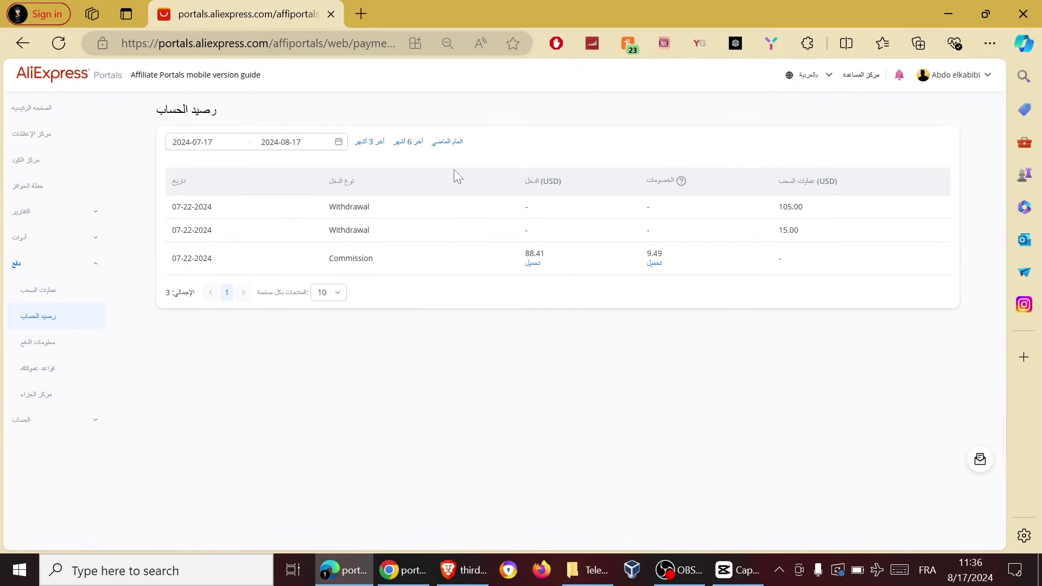
Return to the portal's home page and open the live order tracking report (تتبع مباشر للطلب)
{"action": "left_click", "coordinate": [38, 109]}
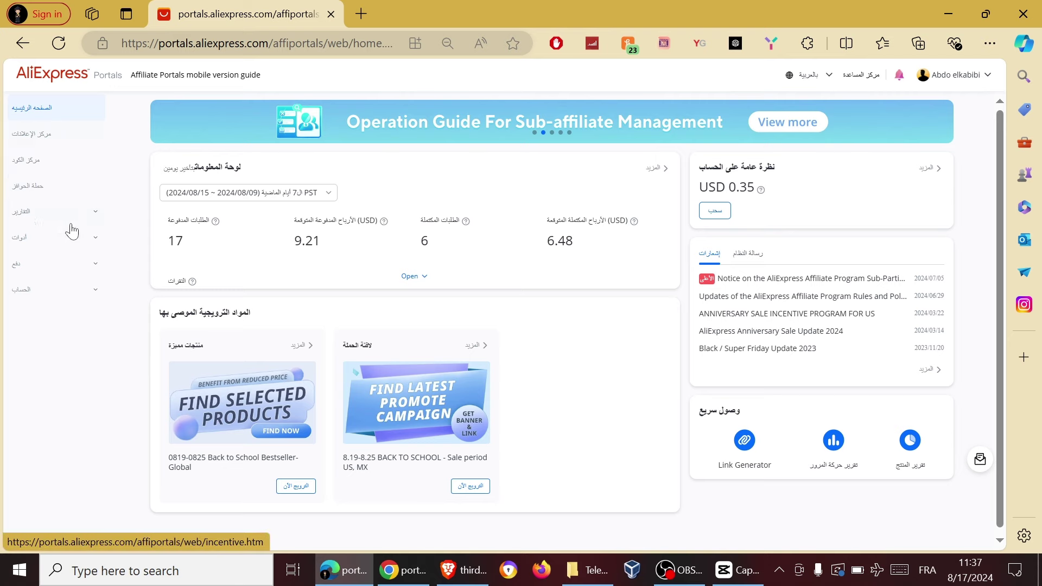
{"action": "left_click", "coordinate": [93, 215]}
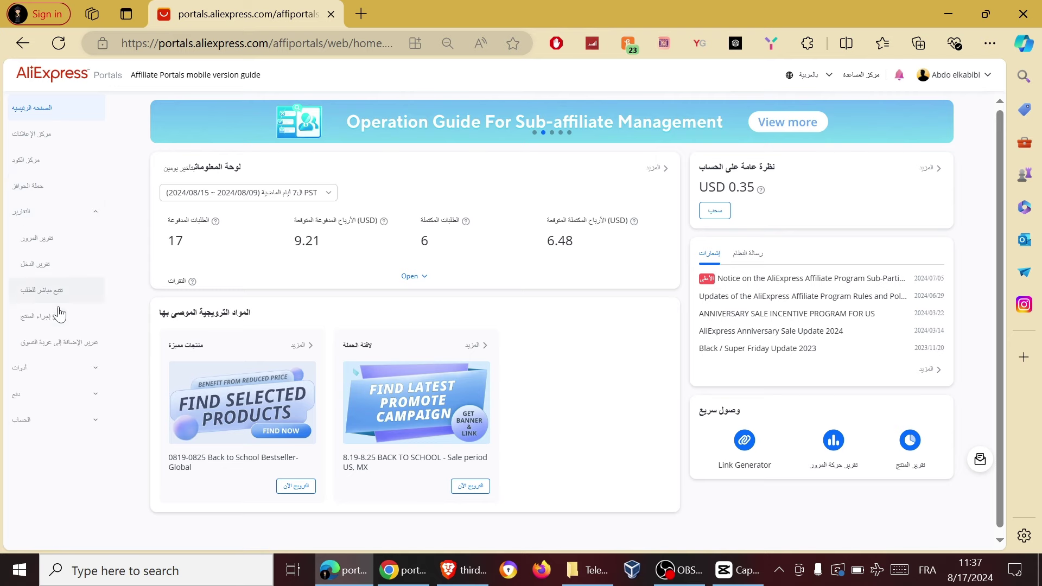
{"action": "left_click", "coordinate": [59, 296]}
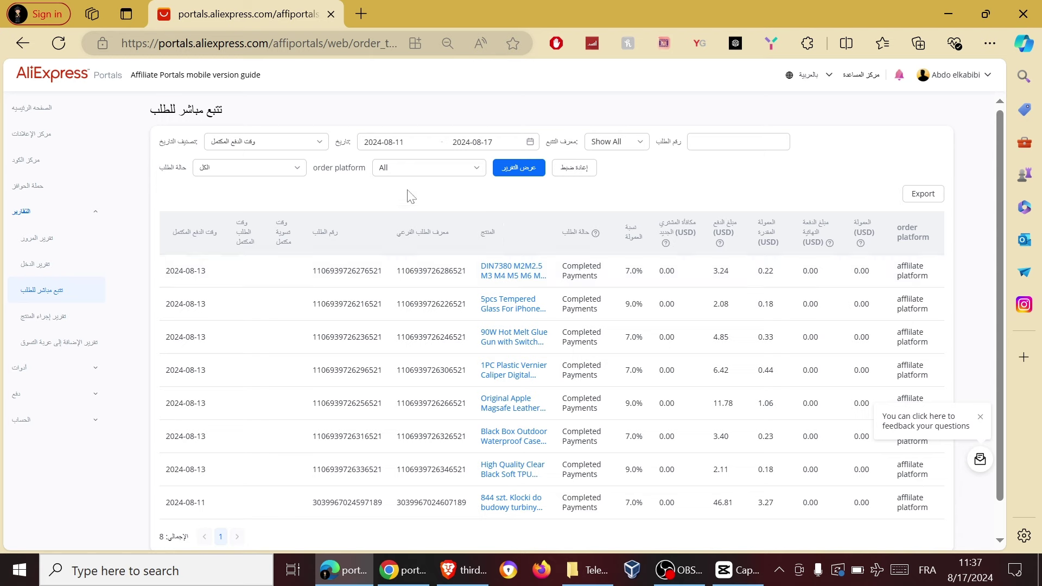
Set the order report's date range to start on 2024-02-18, keeping 2024-08-17 as the end date
{"action": "left_click", "coordinate": [374, 142]}
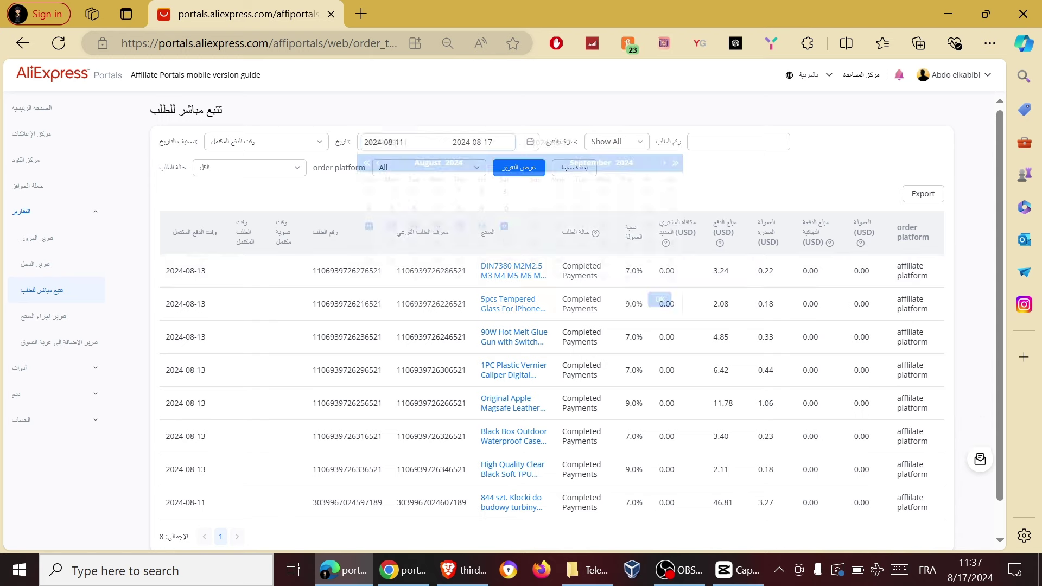
{"action": "left_click", "coordinate": [378, 166]}
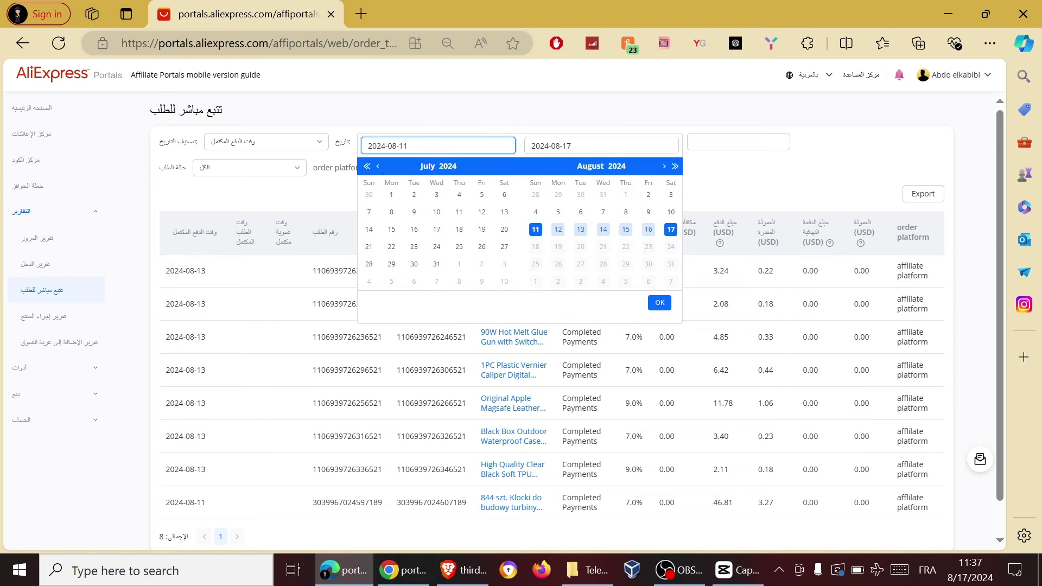
{"action": "left_click", "coordinate": [379, 166]}
{"action": "left_click", "coordinate": [378, 167]}
{"action": "left_click", "coordinate": [378, 167]}
{"action": "left_click", "coordinate": [379, 166]}
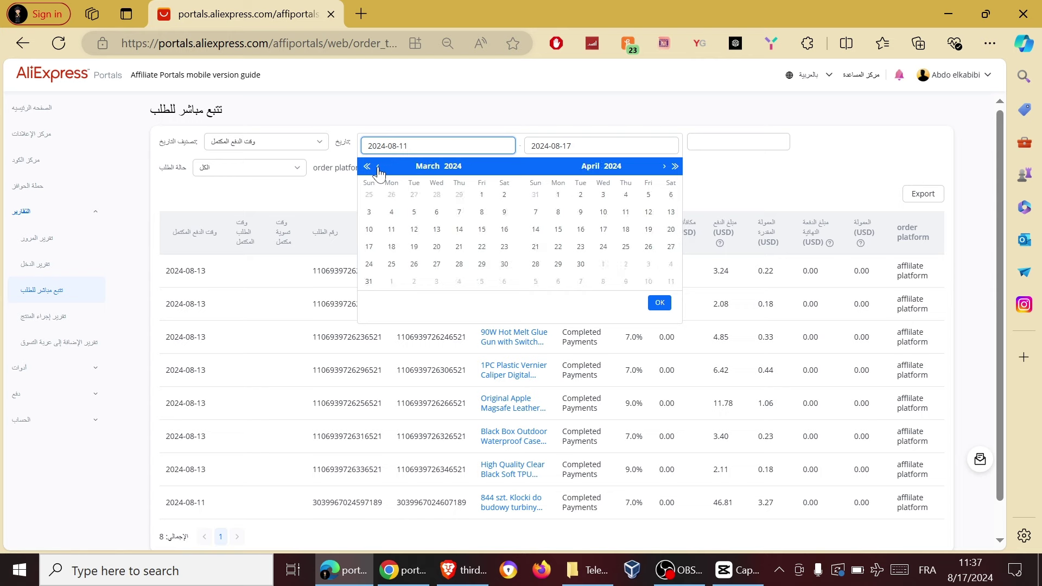
{"action": "left_click", "coordinate": [379, 167]}
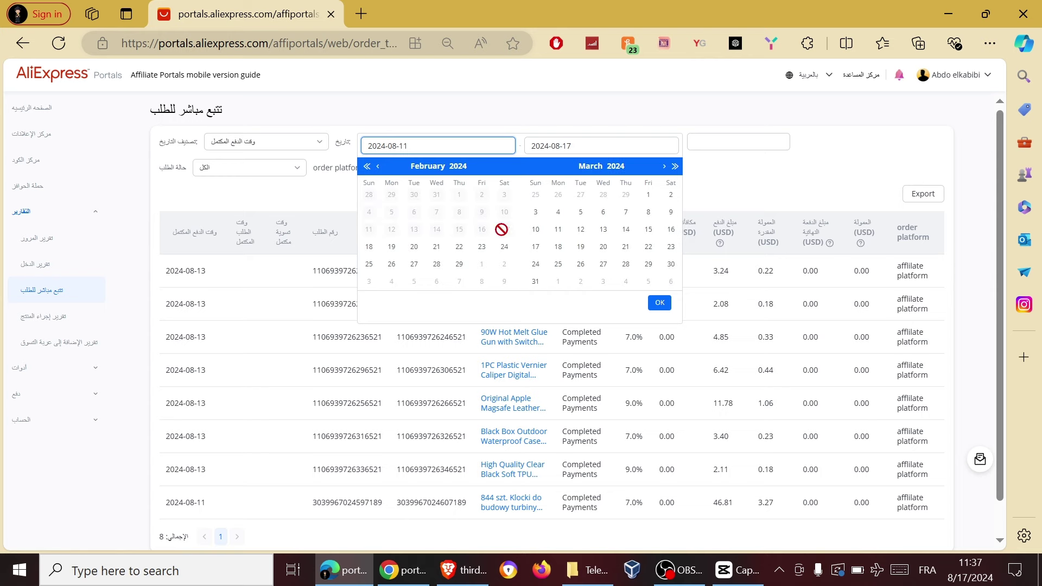
{"action": "left_click", "coordinate": [369, 247]}
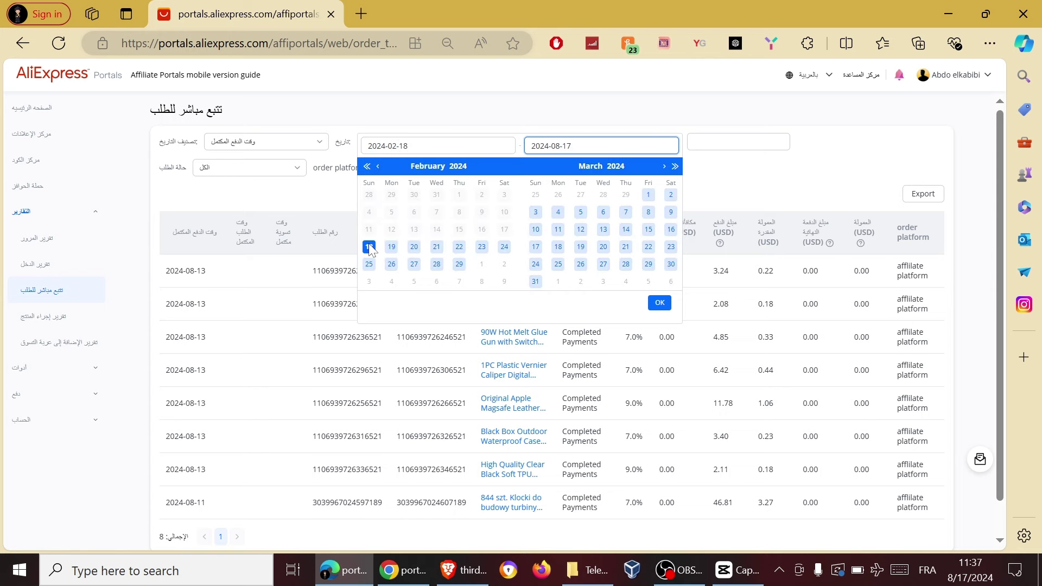
{"action": "left_click", "coordinate": [661, 303]}
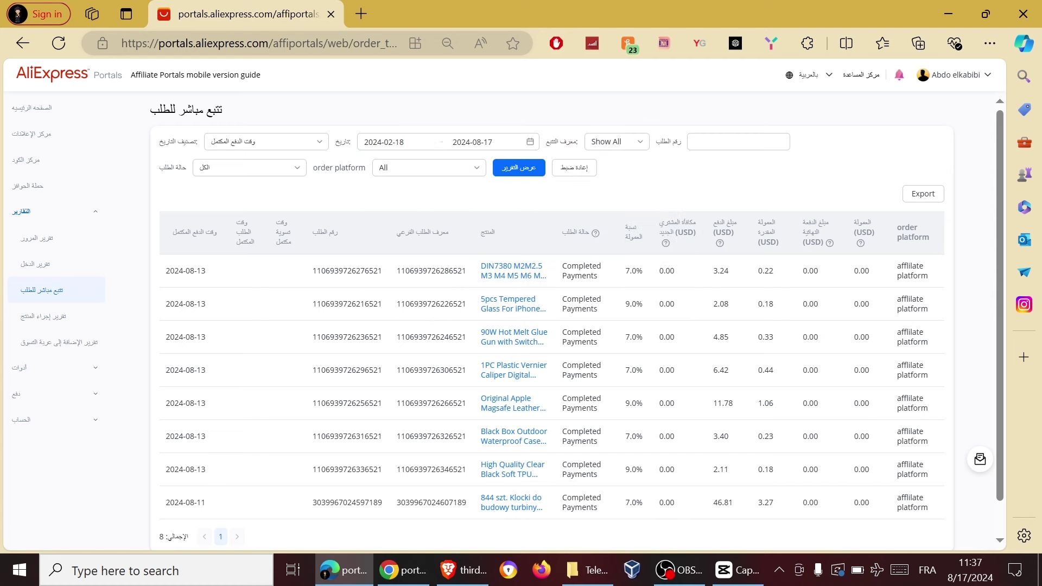
Filter the orders by the status غير متاح and display the report for all order platforms
{"action": "left_click", "coordinate": [422, 175]}
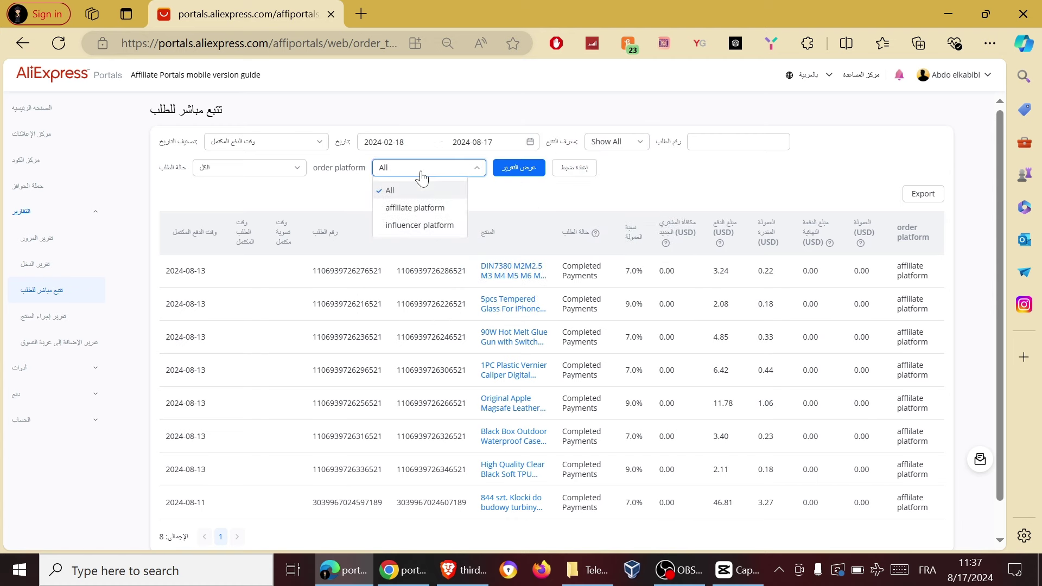
{"action": "left_click", "coordinate": [422, 174]}
{"action": "left_click", "coordinate": [243, 175]}
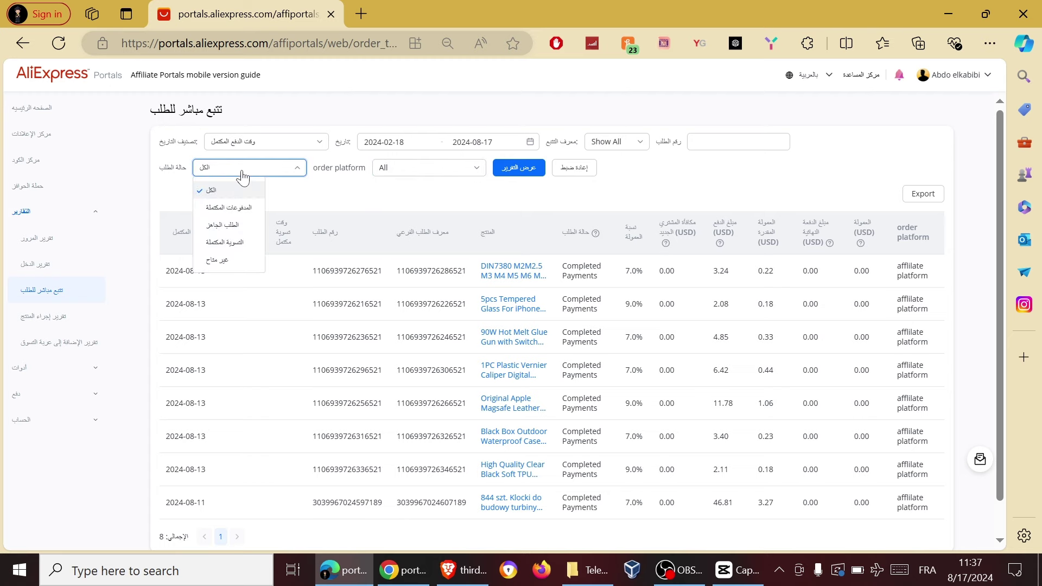
{"action": "left_click", "coordinate": [227, 260]}
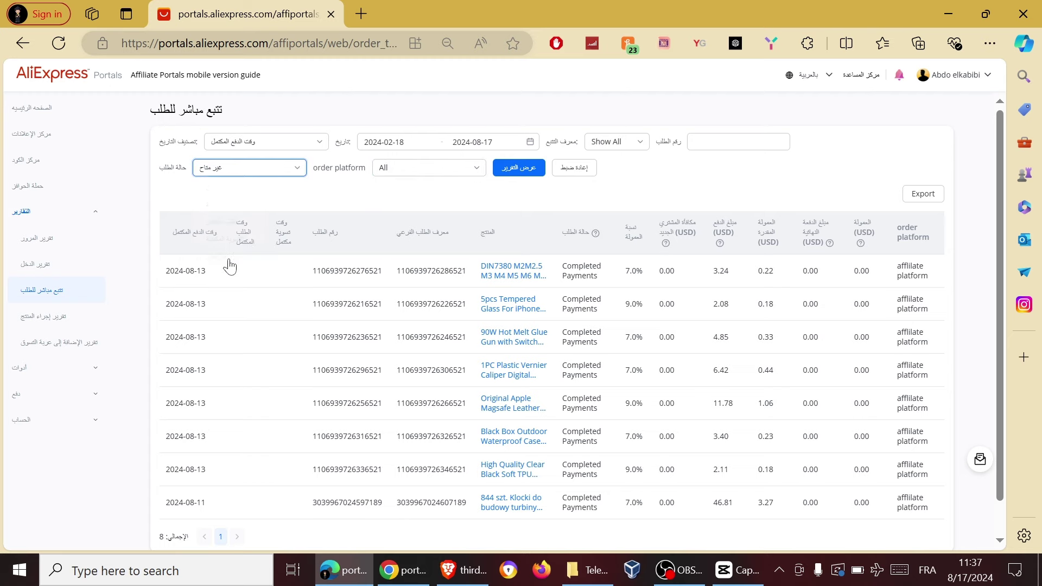
{"action": "left_click", "coordinate": [516, 171]}
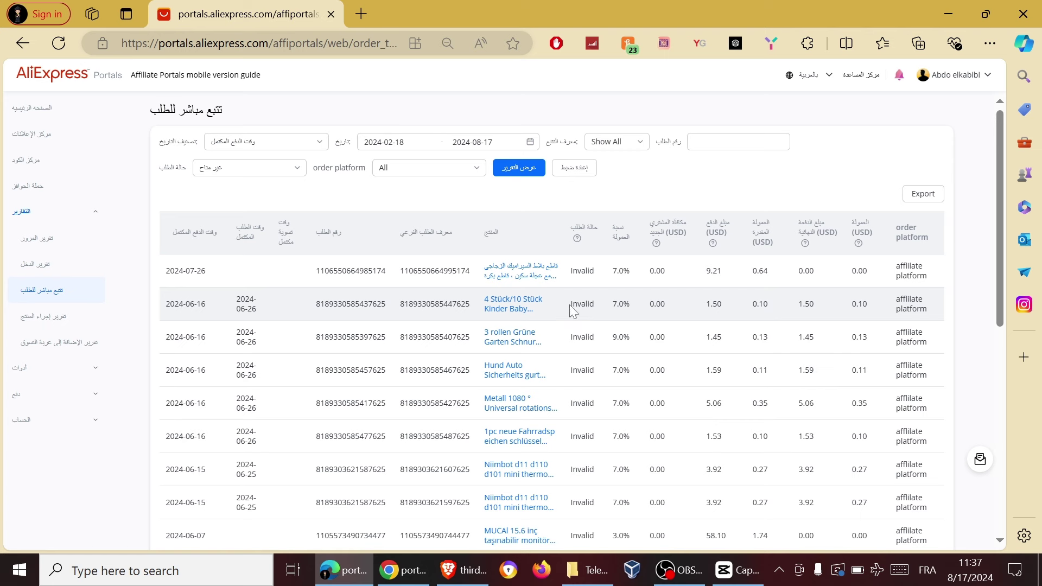
Examine the invalid orders and read the order status explanation, focusing on the reasons given for غير متاح
{"action": "left_click_drag", "start_coordinate": [570, 305], "coordinate": [596, 305]}
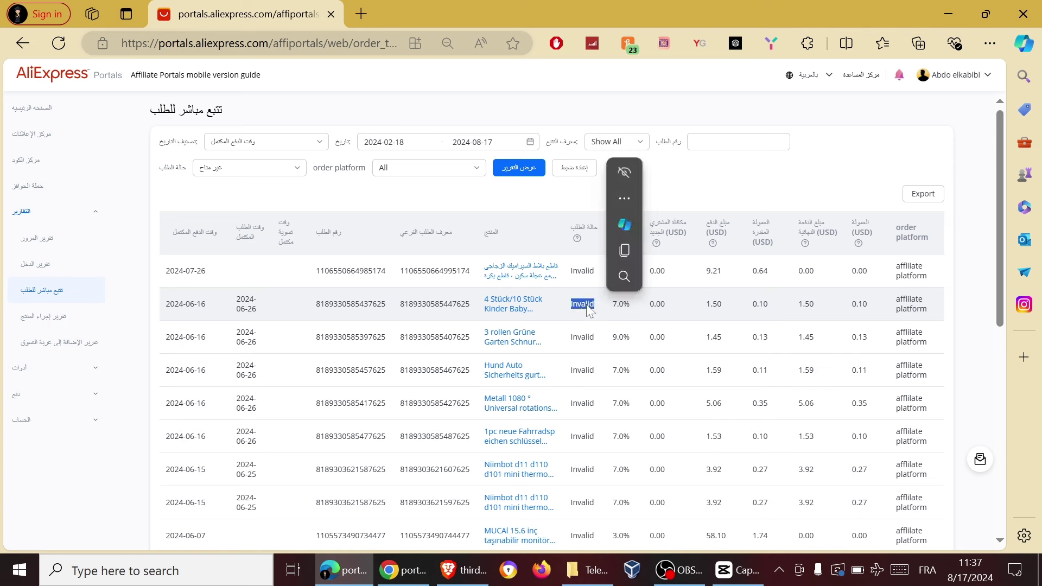
{"action": "left_click", "coordinate": [592, 304]}
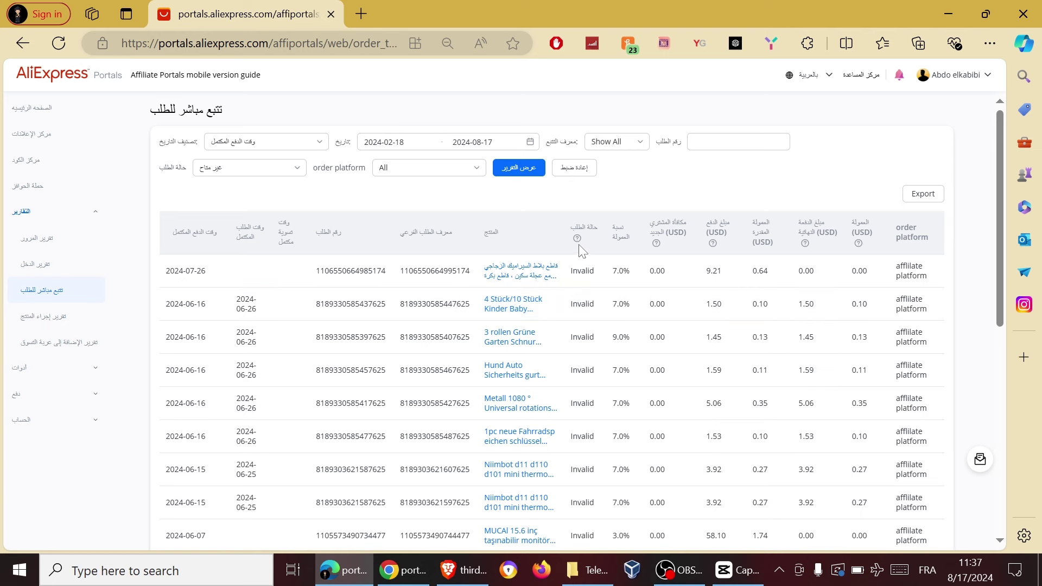
{"action": "mouse_move", "coordinate": [579, 242]}
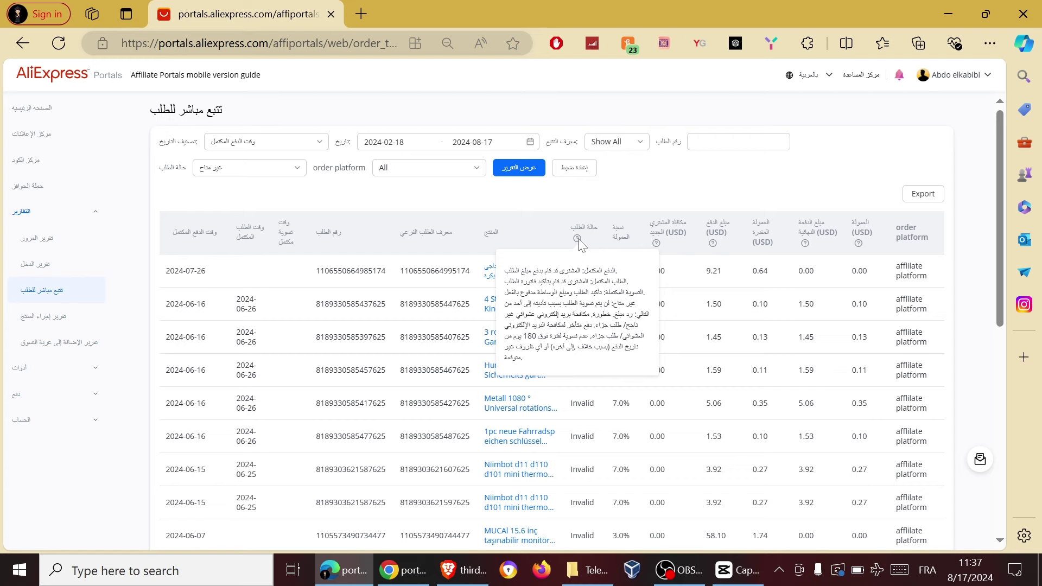
{"action": "scroll", "coordinate": [580, 243], "scroll_direction": "up", "scroll_amount": 5}
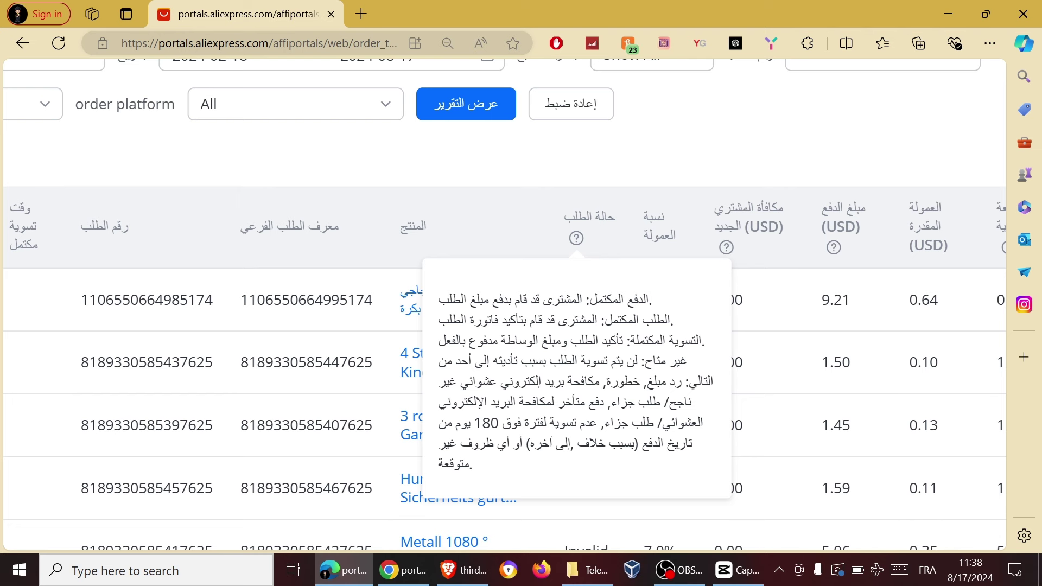
{"action": "left_click_drag", "start_coordinate": [599, 381], "coordinate": [619, 404]}
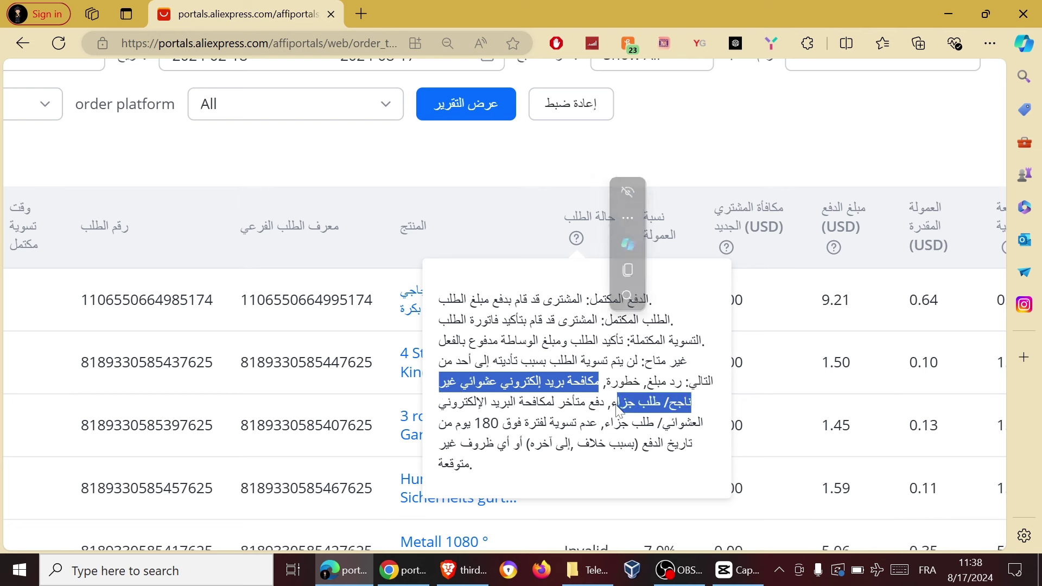
{"action": "left_click", "coordinate": [619, 405]}
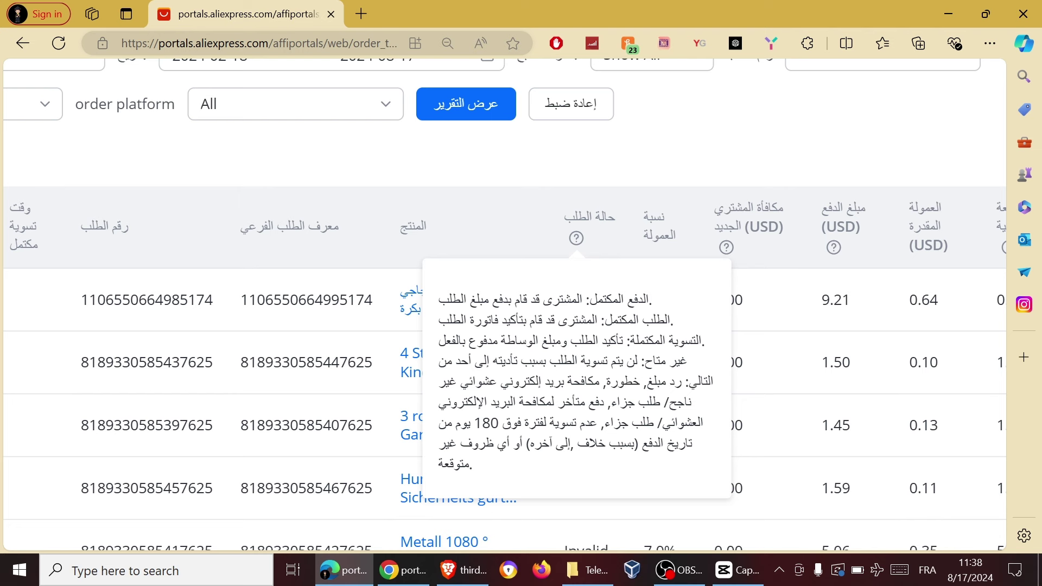
{"action": "left_click_drag", "start_coordinate": [594, 381], "coordinate": [505, 383]}
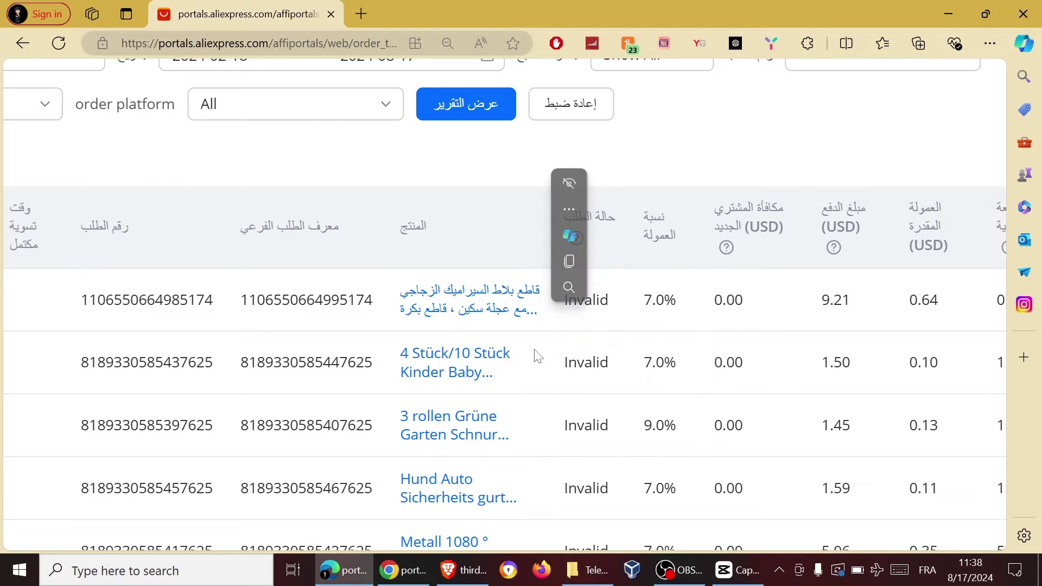
{"action": "key", "text": "ctrl+minus"}
{"action": "key", "text": "ctrl+minus"}
{"action": "key", "text": "ctrl+minus"}
{"action": "key", "text": "ctrl+minus"}
{"action": "key", "text": "ctrl+minus"}
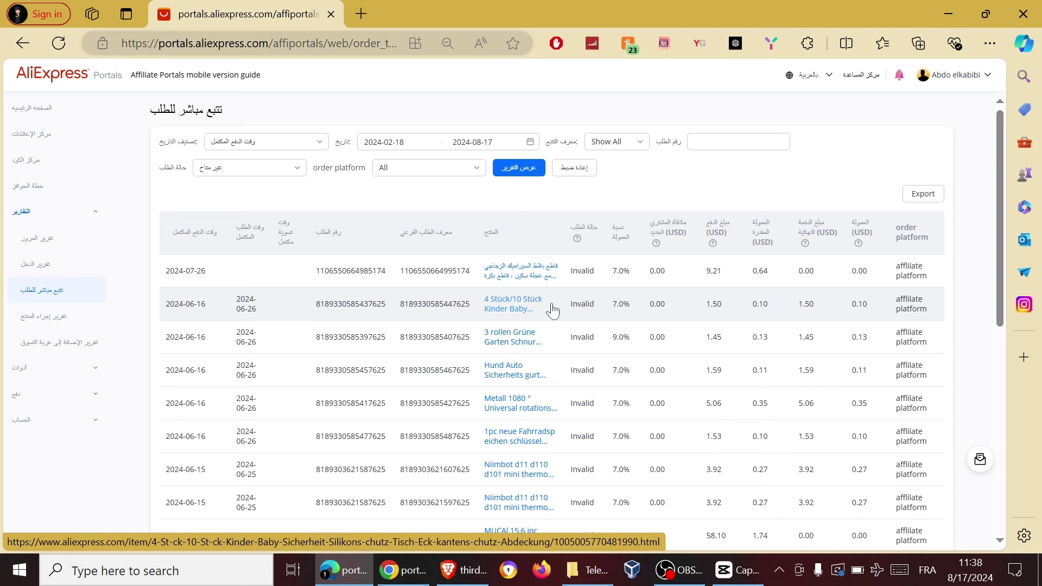
{"action": "scroll", "coordinate": [411, 307], "scroll_direction": "down", "scroll_amount": 2}
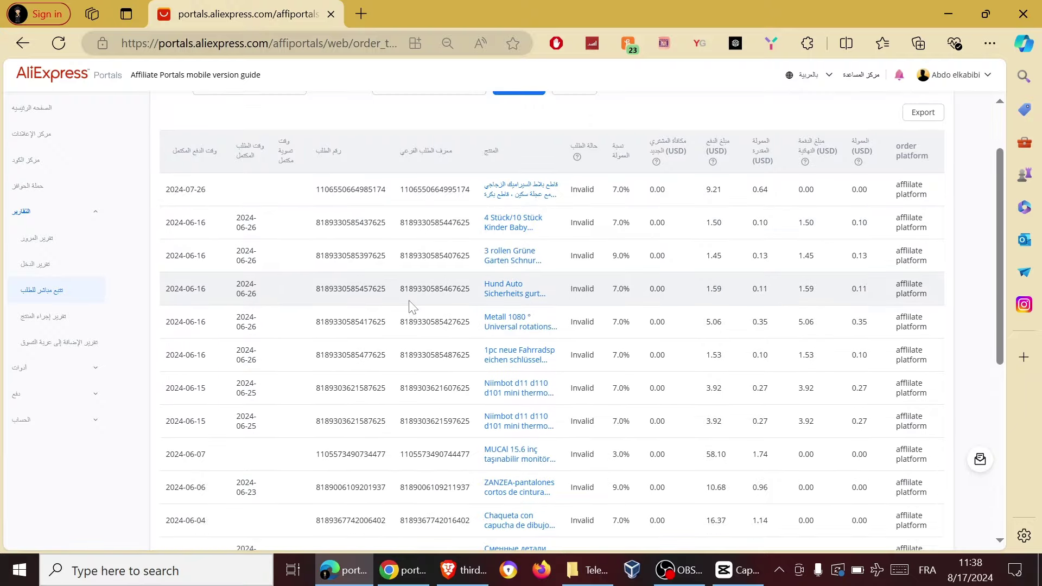
{"action": "scroll", "coordinate": [411, 307], "scroll_direction": "up", "scroll_amount": 2}
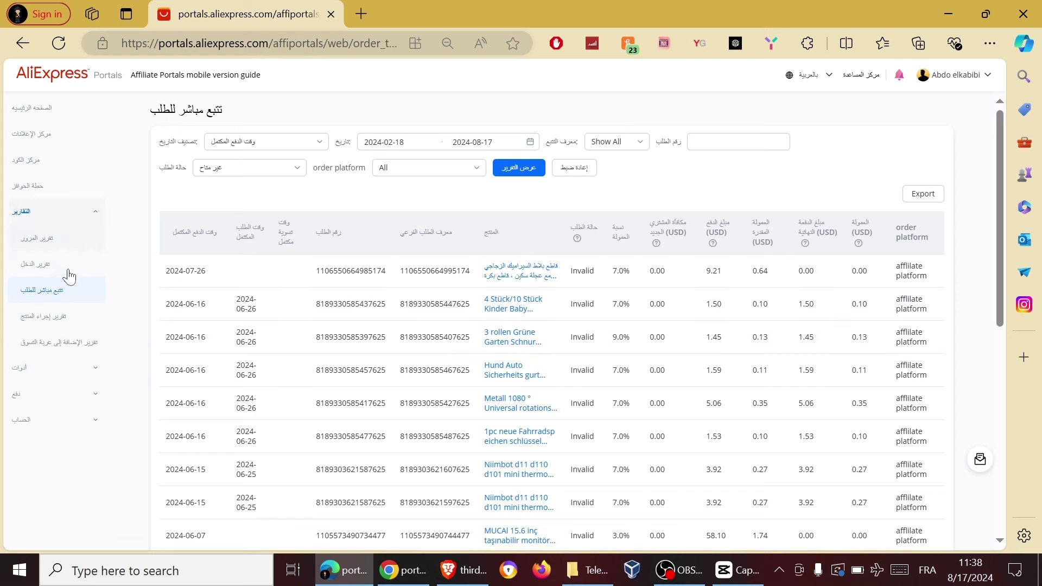
View the product performance report (تقرير إجراء المنتج) and open the payment withdrawals page (عمليات السحب)
{"action": "left_click", "coordinate": [68, 326]}
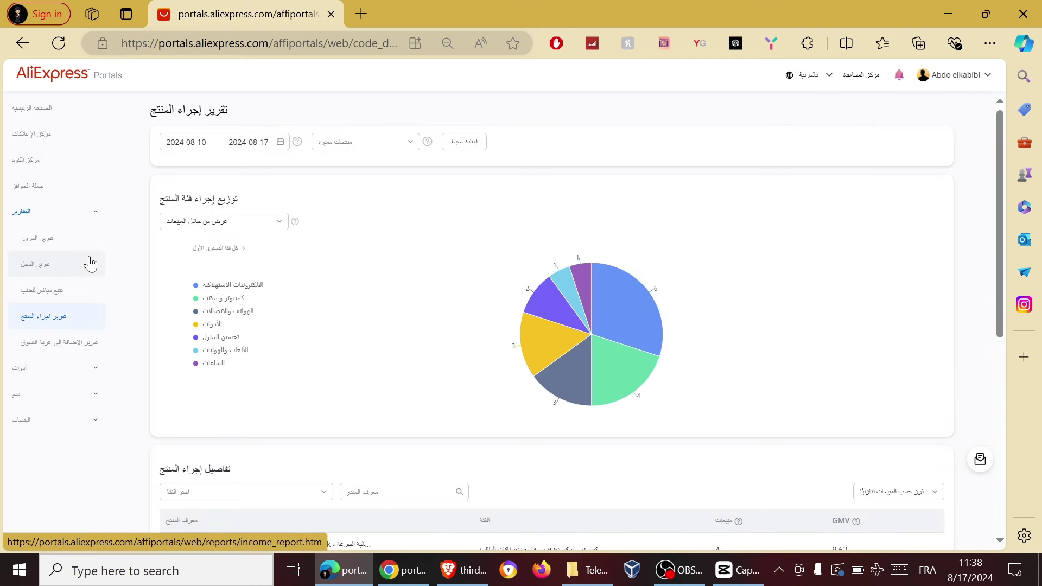
{"action": "left_click", "coordinate": [97, 399]}
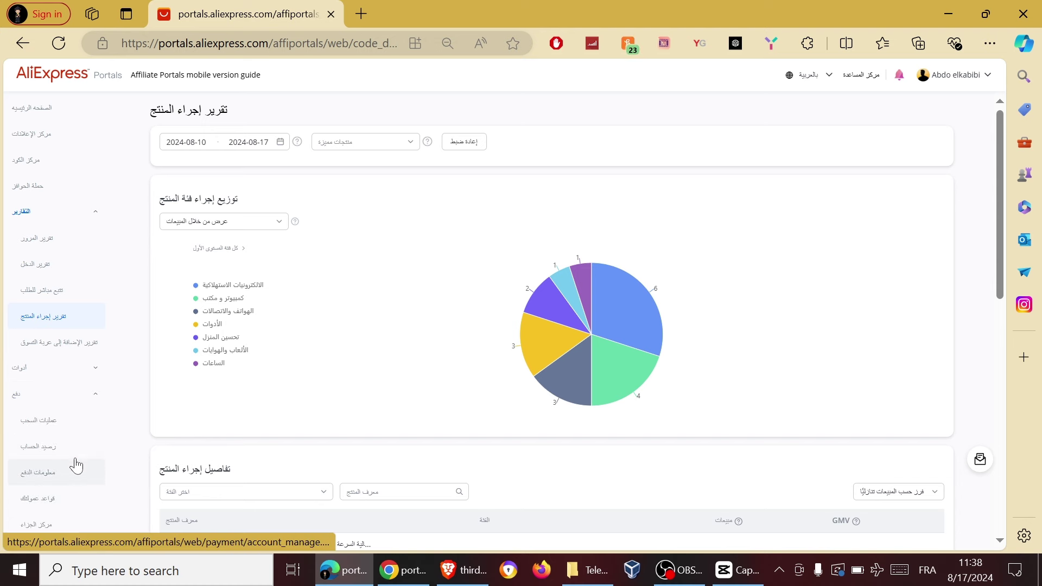
{"action": "left_click", "coordinate": [73, 431]}
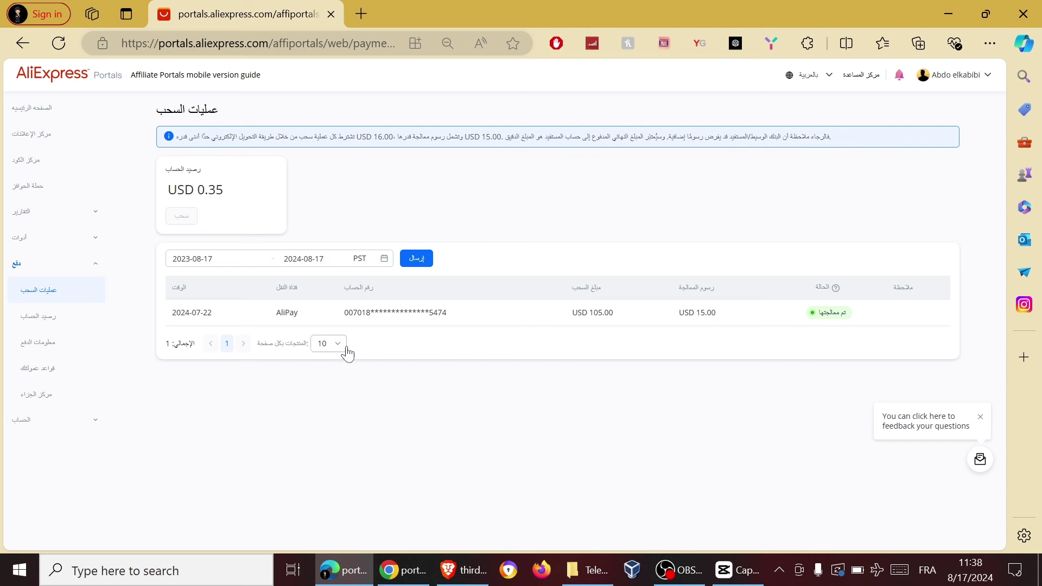
Open the account balance page (رصيد الحساب) and examine its withdrawal and commission entries
{"action": "left_click", "coordinate": [63, 322]}
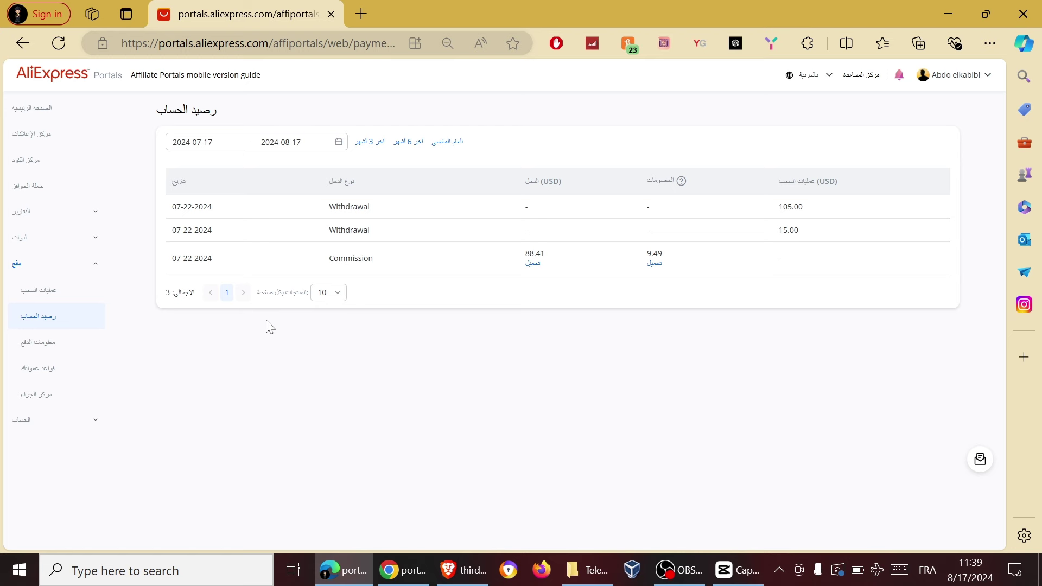
{"action": "scroll", "coordinate": [270, 326], "scroll_direction": "up", "scroll_amount": 5}
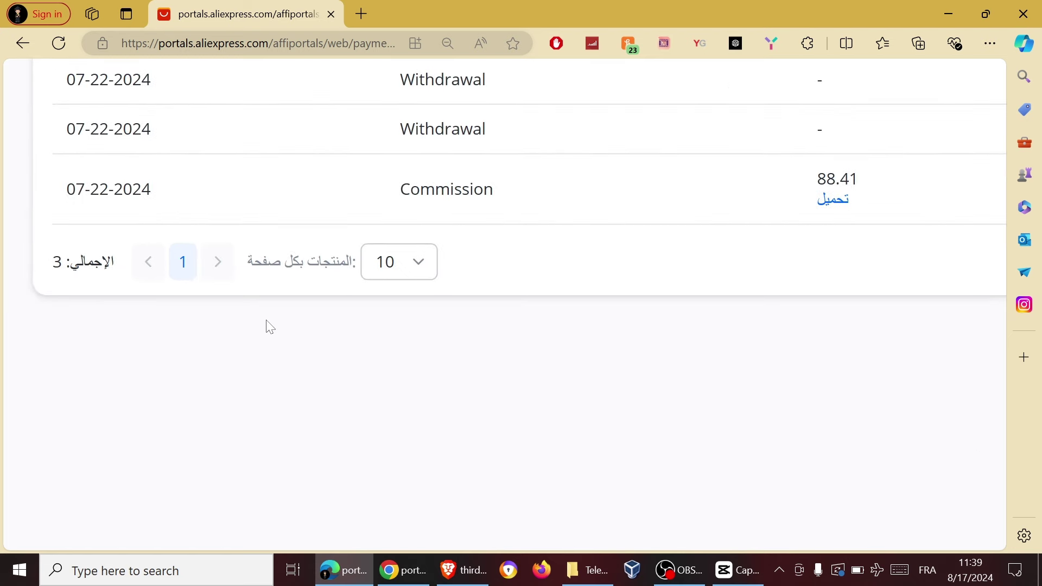
{"action": "scroll", "coordinate": [270, 327], "scroll_direction": "down", "scroll_amount": 3}
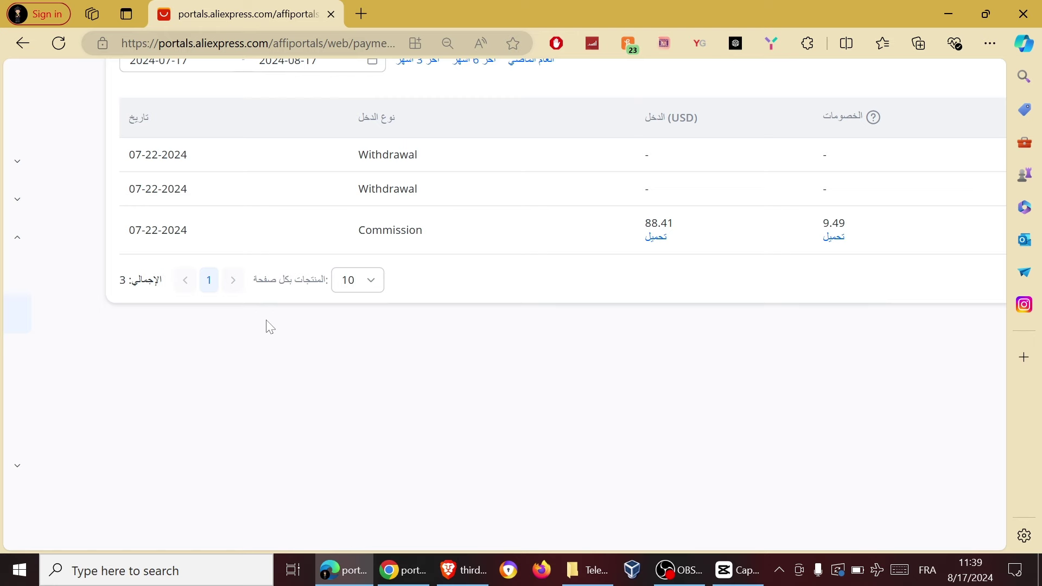
{"action": "scroll", "coordinate": [269, 326], "scroll_direction": "down", "scroll_amount": 3}
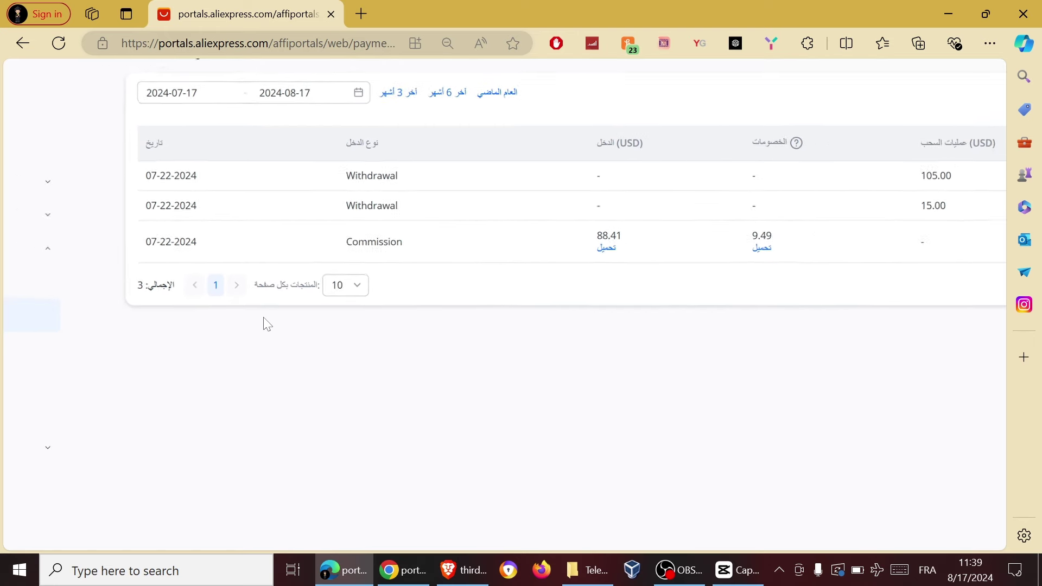
{"action": "scroll", "coordinate": [267, 324], "scroll_direction": "down", "scroll_amount": 1}
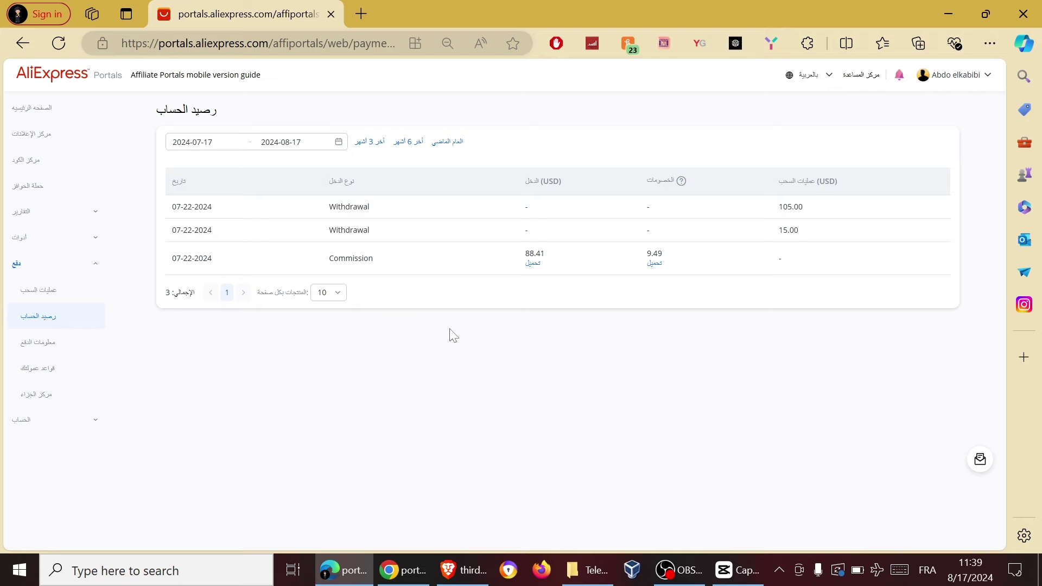
Switch to the AliExpress Portals account open in Chrome and open its My Websites page
{"action": "left_click", "coordinate": [404, 572]}
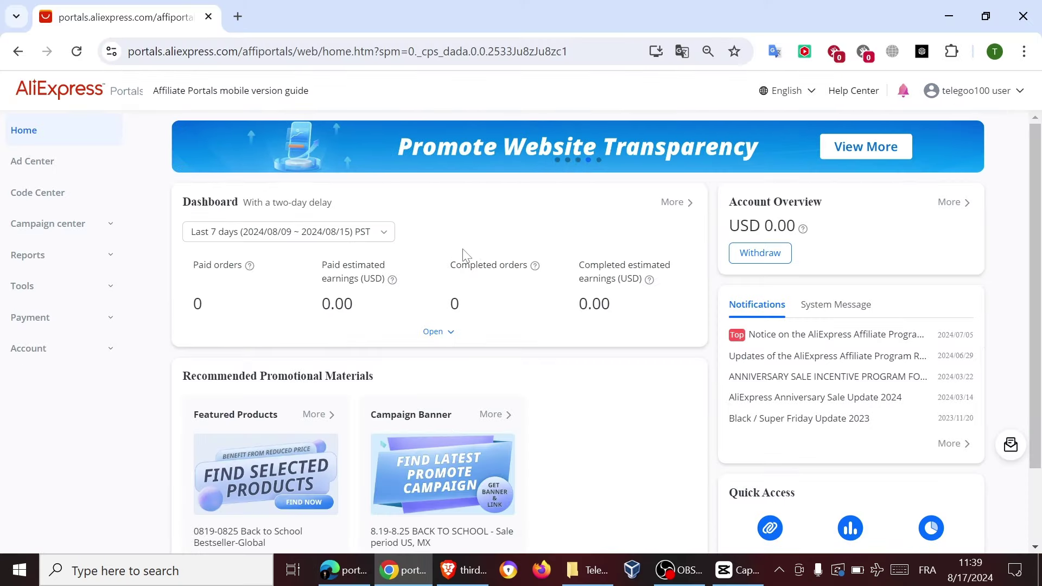
{"action": "scroll", "coordinate": [489, 334], "scroll_direction": "down", "scroll_amount": 2}
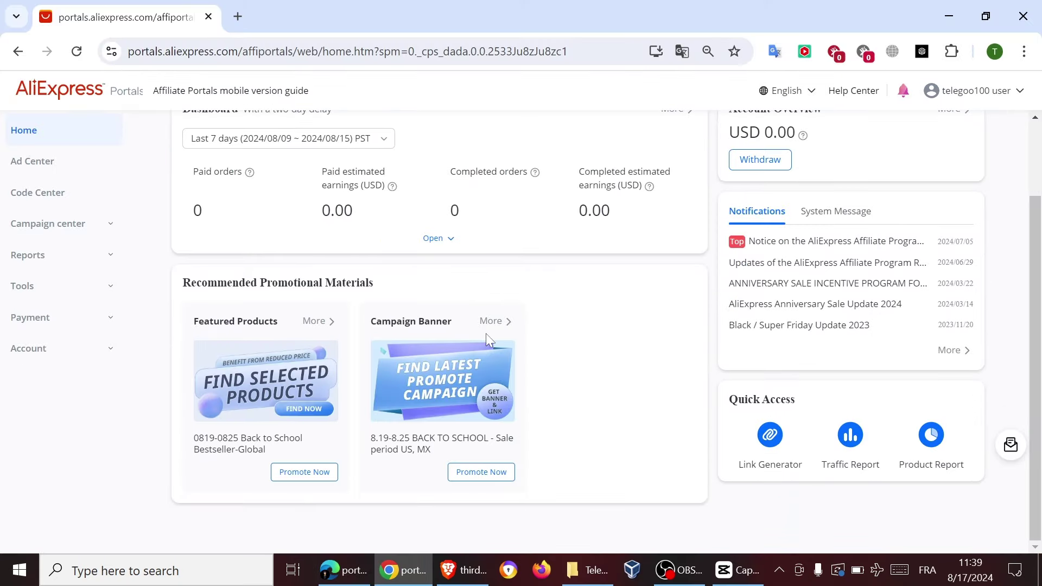
{"action": "scroll", "coordinate": [486, 334], "scroll_direction": "up", "scroll_amount": 2}
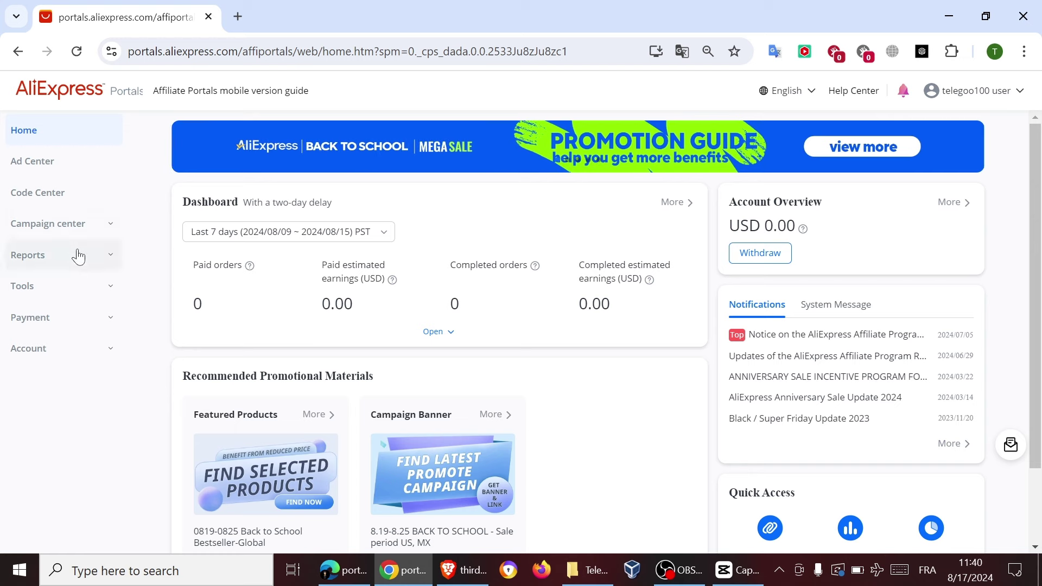
{"action": "left_click", "coordinate": [115, 353]}
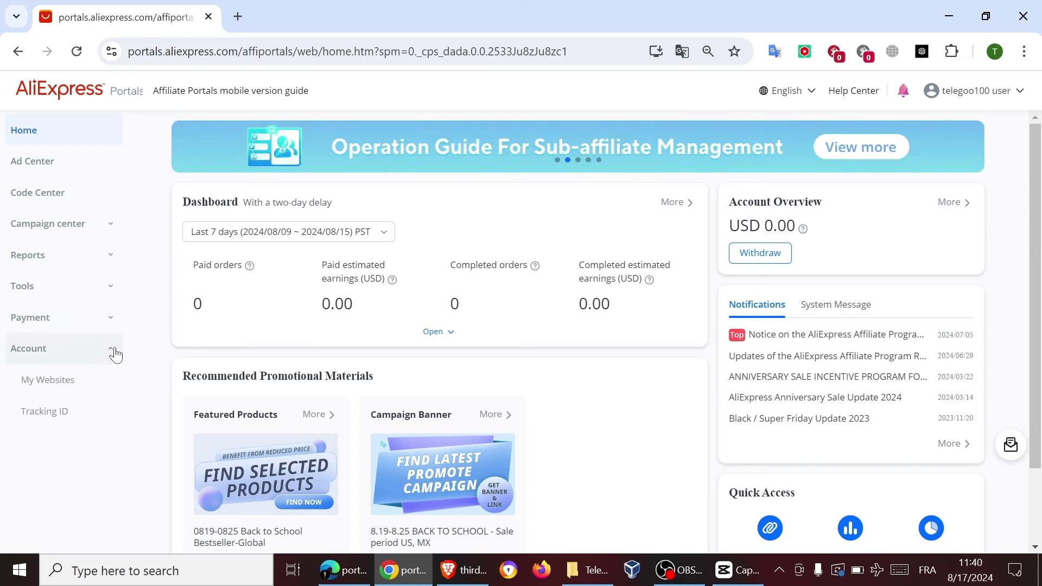
{"action": "left_click", "coordinate": [70, 389]}
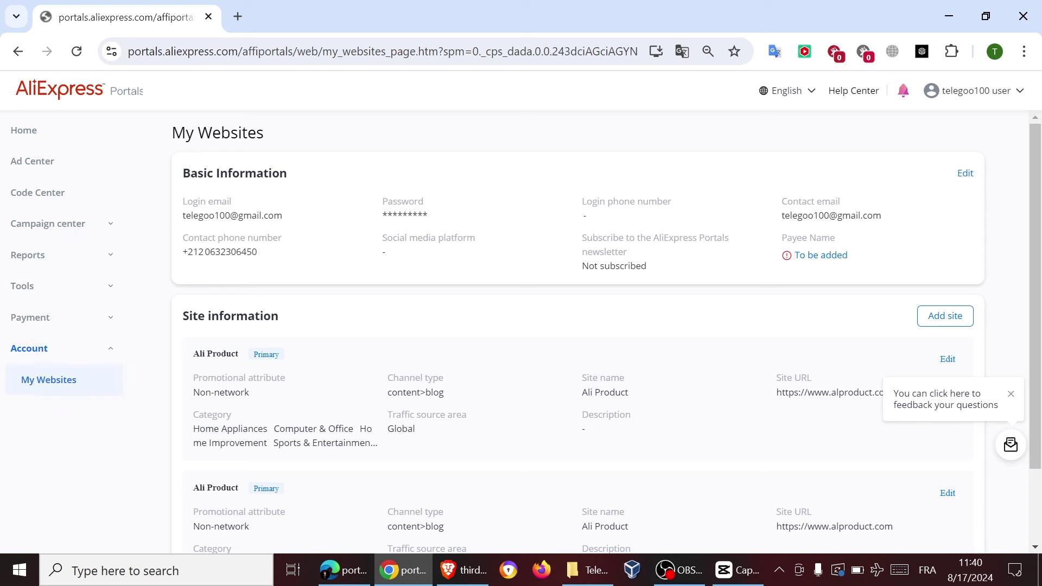
Examine the account's basic information and the registered sites under Site information
{"action": "scroll", "coordinate": [521, 307], "scroll_direction": "down", "scroll_amount": 2}
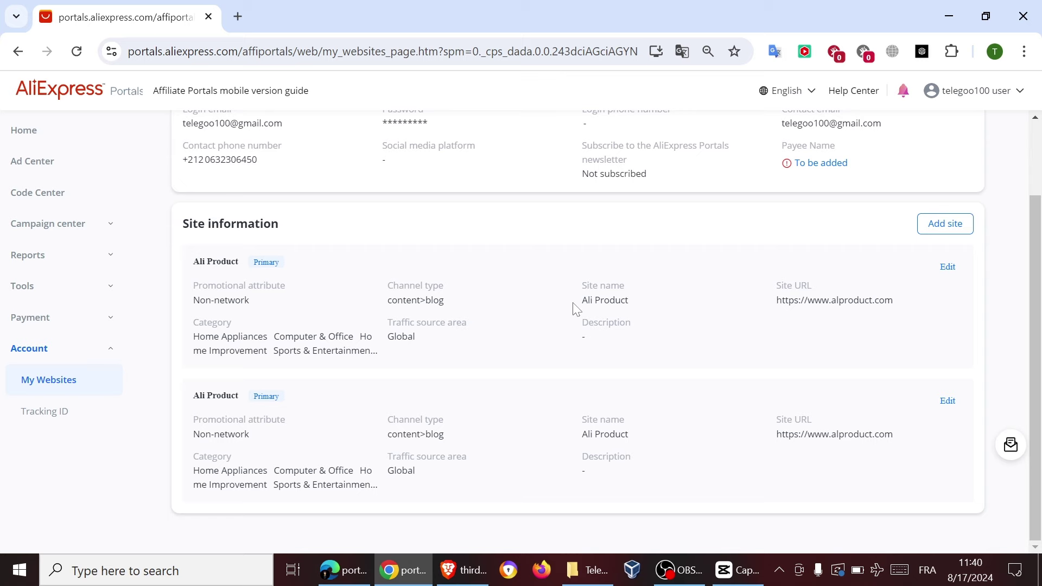
{"action": "scroll", "coordinate": [576, 309], "scroll_direction": "up", "scroll_amount": 2}
{"action": "scroll", "coordinate": [577, 309], "scroll_direction": "up", "scroll_amount": 1}
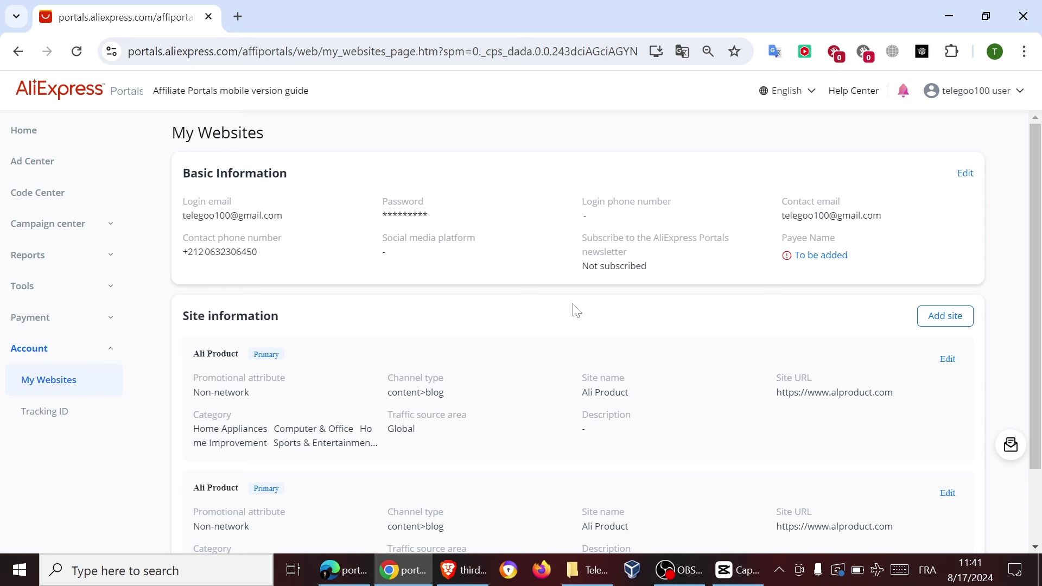
{"action": "scroll", "coordinate": [570, 295], "scroll_direction": "down", "scroll_amount": 2}
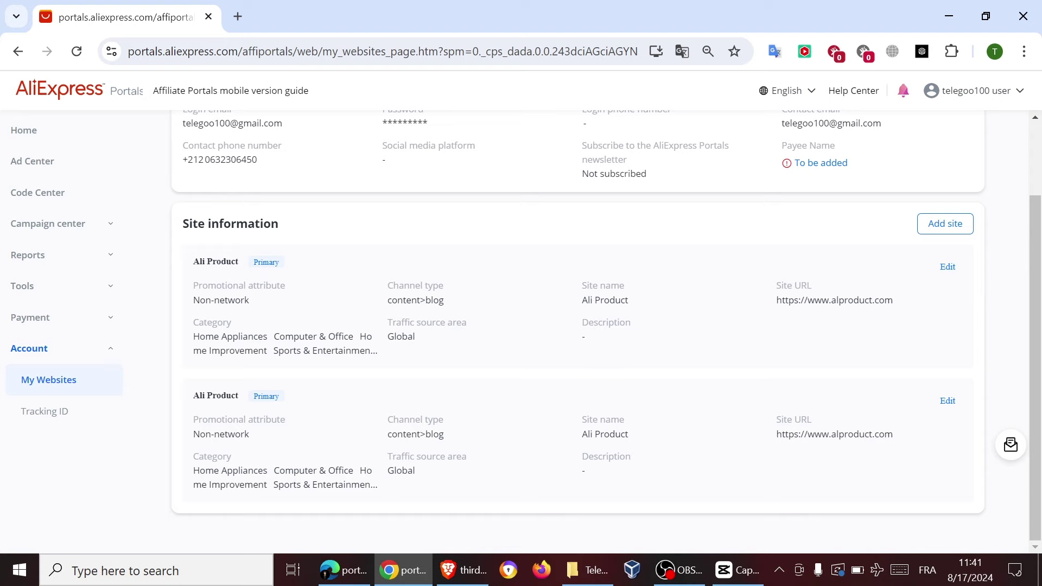
{"action": "scroll", "coordinate": [368, 295], "scroll_direction": "up", "scroll_amount": 2}
{"action": "scroll", "coordinate": [559, 315], "scroll_direction": "down", "scroll_amount": 2}
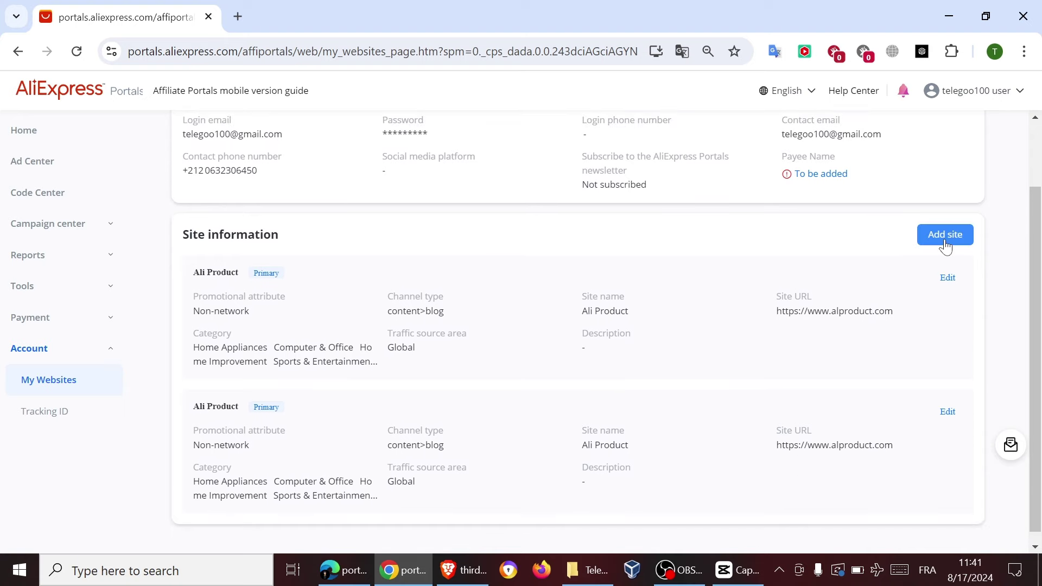
{"action": "scroll", "coordinate": [945, 245], "scroll_direction": "up", "scroll_amount": 2}
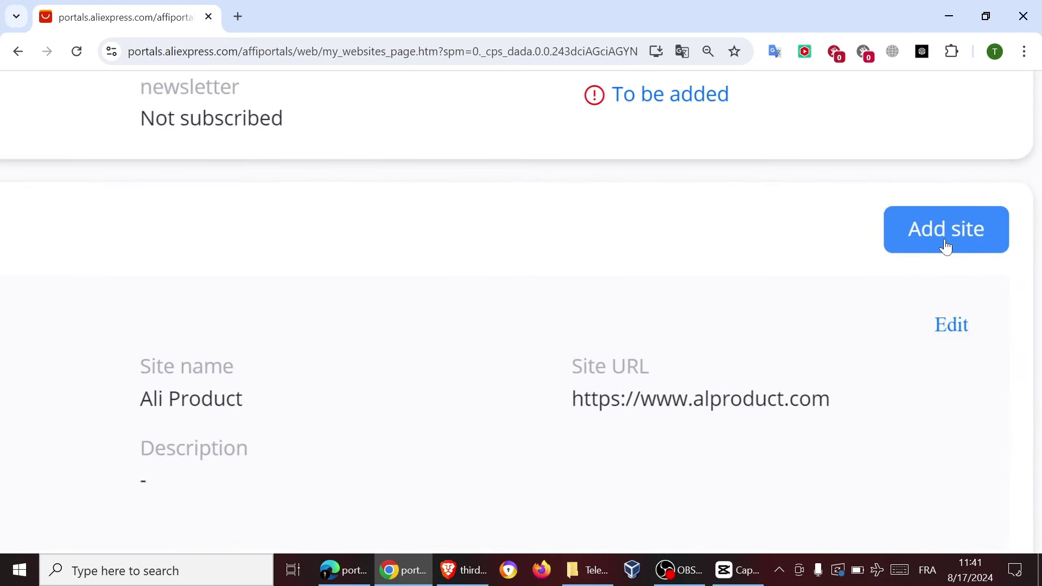
Start adding a site, view the Network channel types, and choose Non-network as the promotional attribute
{"action": "scroll", "coordinate": [945, 245], "scroll_direction": "down", "scroll_amount": 2}
{"action": "left_click", "coordinate": [945, 235]}
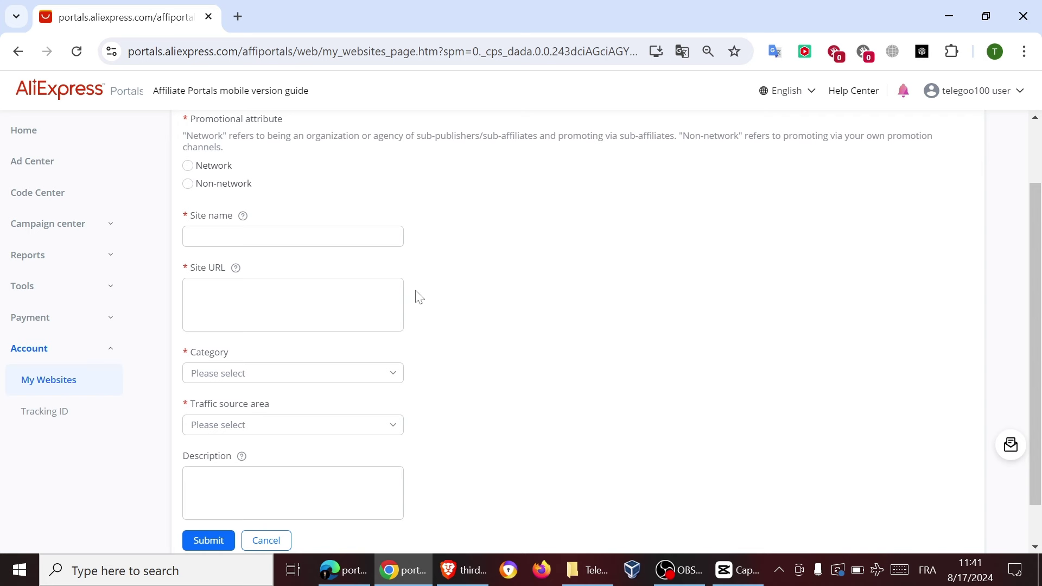
{"action": "scroll", "coordinate": [416, 296], "scroll_direction": "up", "scroll_amount": 2}
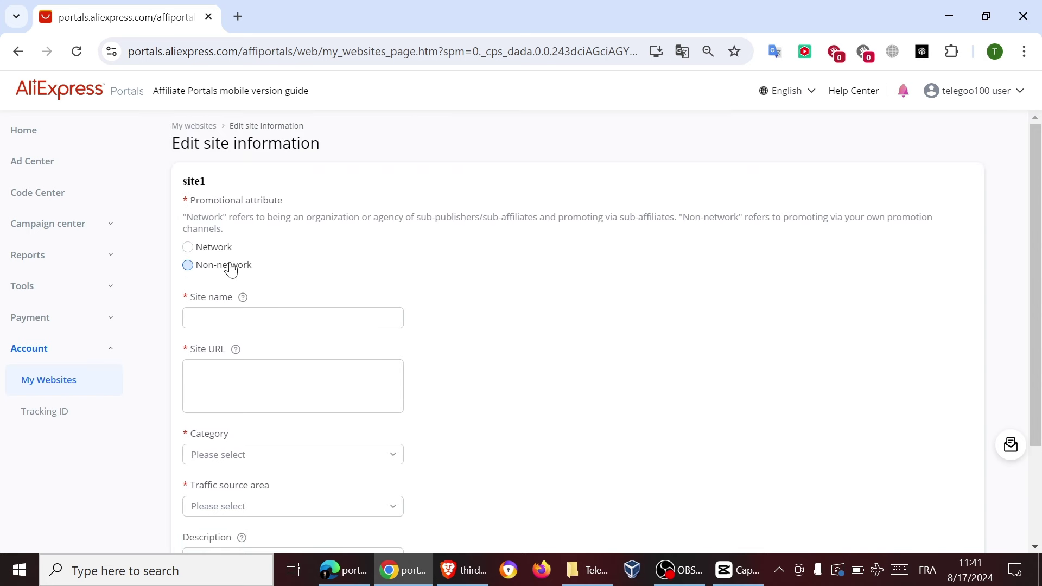
{"action": "left_click", "coordinate": [207, 249]}
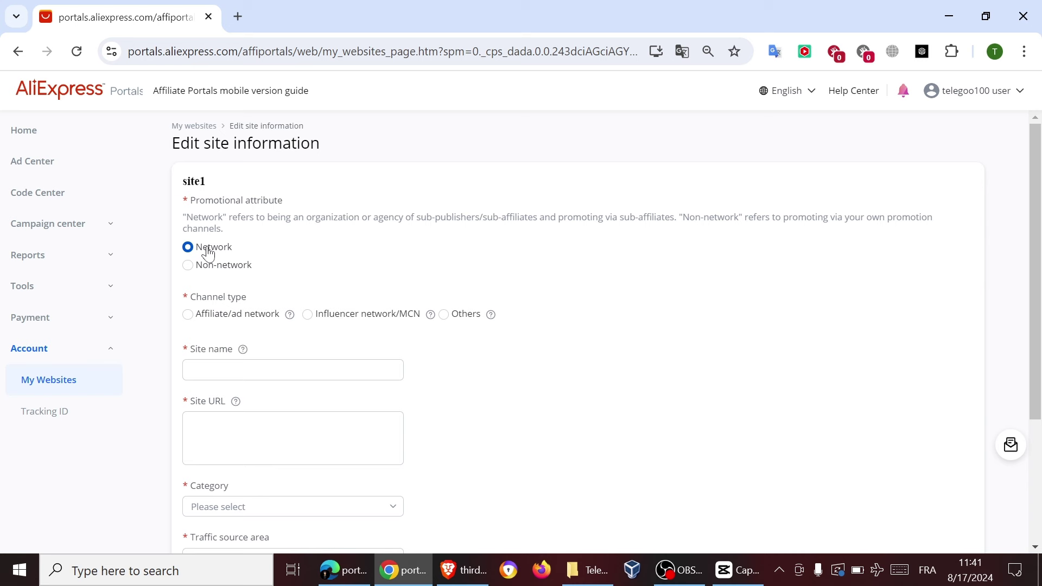
{"action": "left_click", "coordinate": [188, 268]}
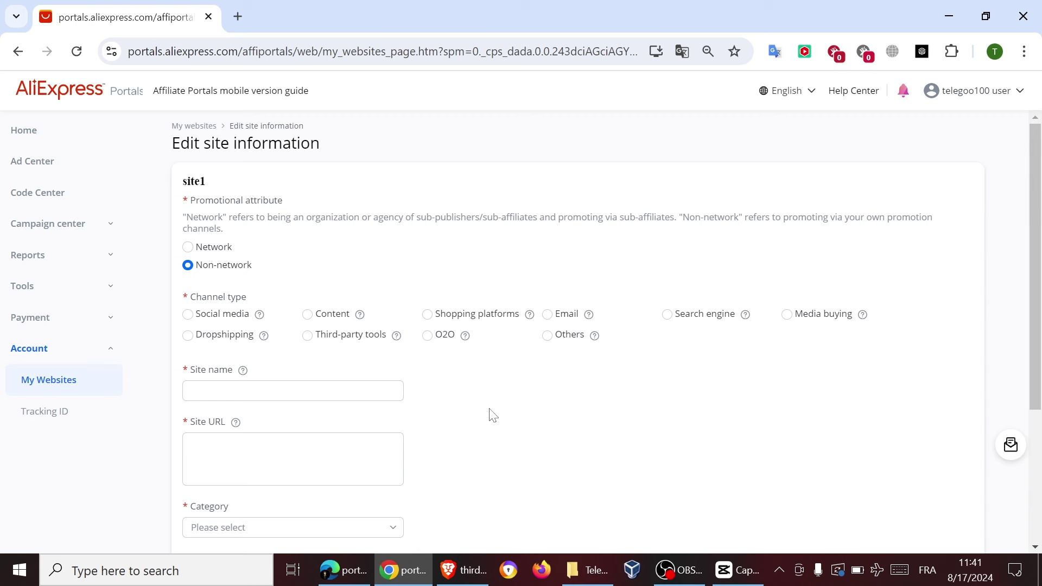
Set the channel type to Social media with the Others promotion method, and go through the site name and site URL fields
{"action": "left_click", "coordinate": [188, 315]}
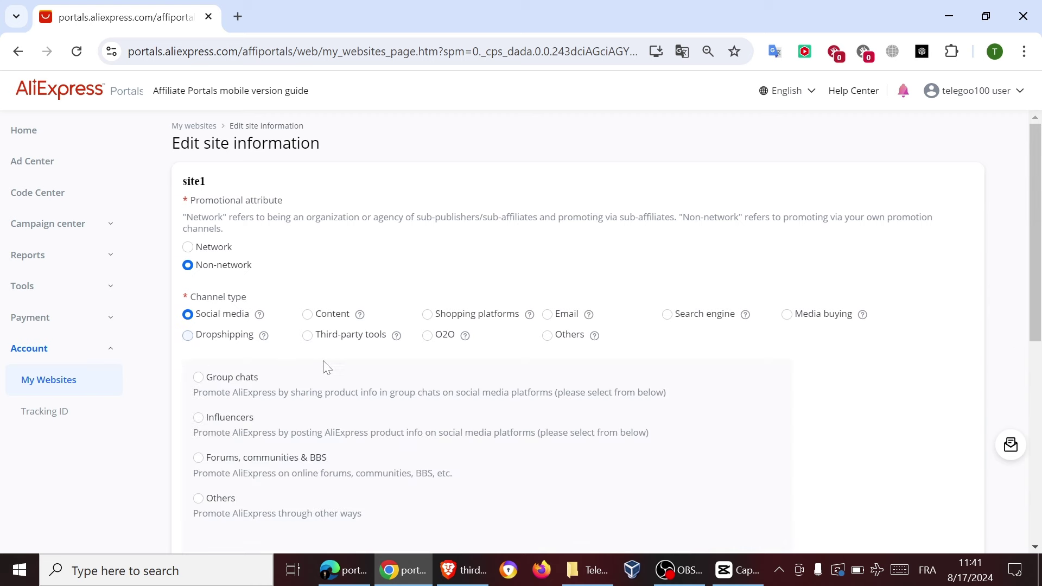
{"action": "scroll", "coordinate": [326, 367], "scroll_direction": "down", "scroll_amount": 2}
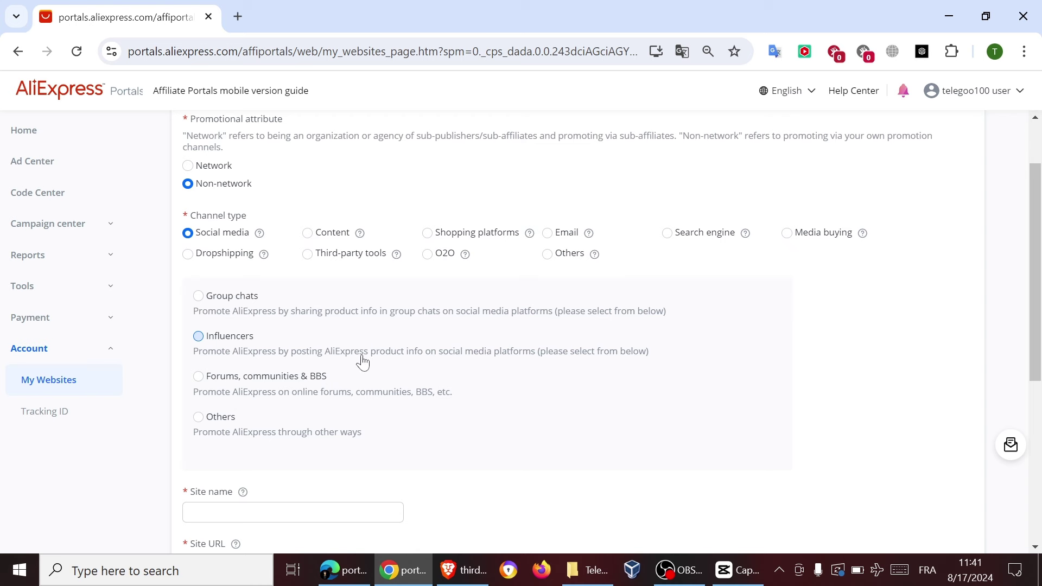
{"action": "left_click", "coordinate": [213, 423]}
{"action": "scroll", "coordinate": [423, 421], "scroll_direction": "down", "scroll_amount": 2}
{"action": "left_click", "coordinate": [375, 431]}
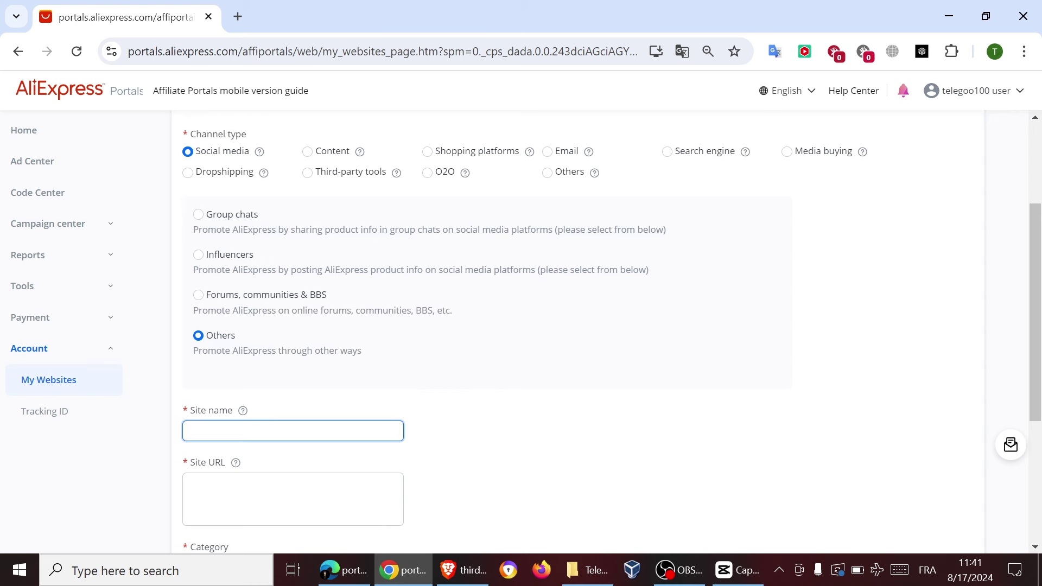
{"action": "scroll", "coordinate": [305, 432], "scroll_direction": "down", "scroll_amount": 3}
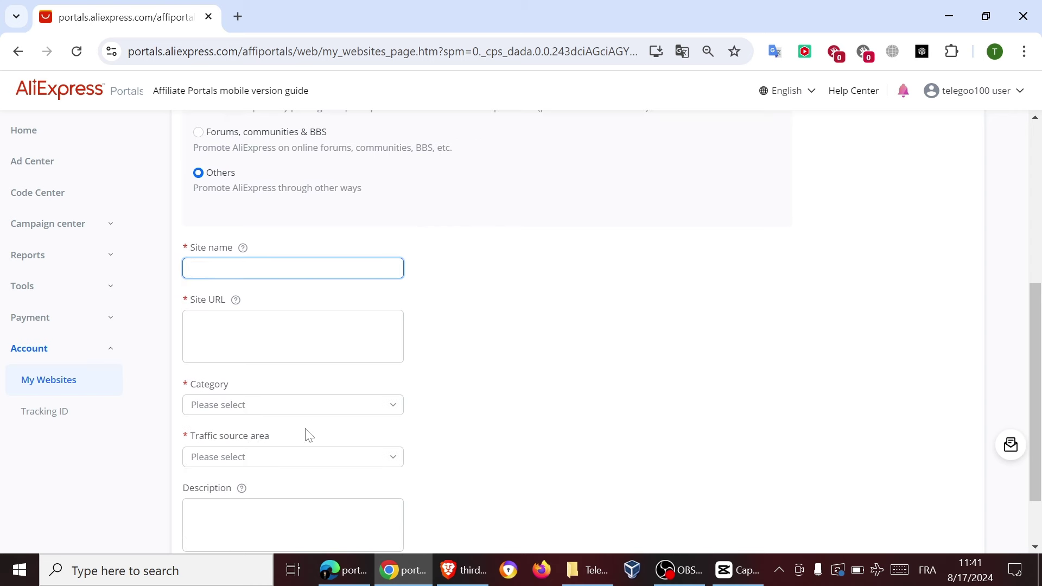
{"action": "key", "text": "Tab"}
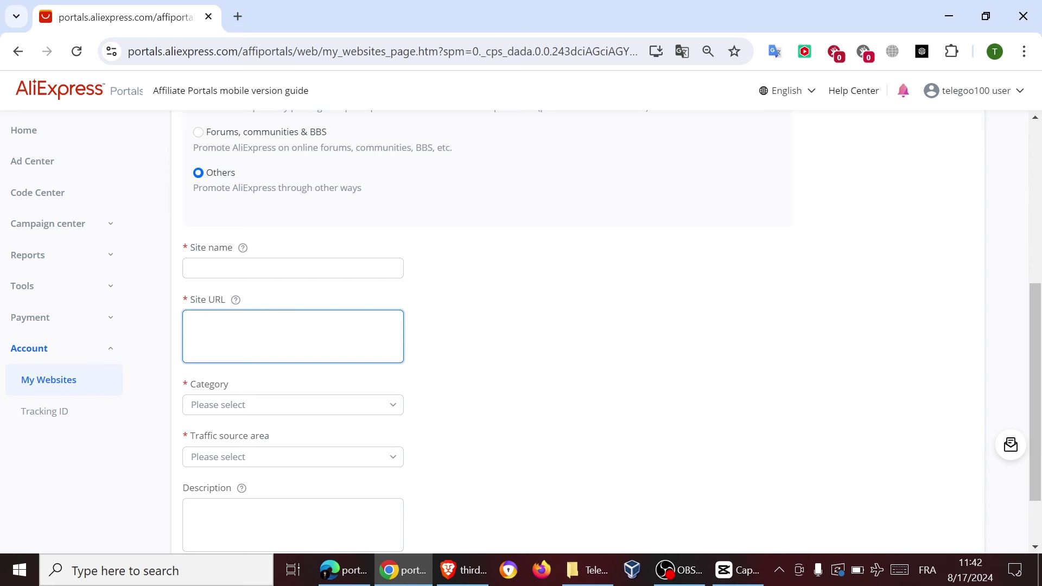
{"action": "scroll", "coordinate": [275, 331], "scroll_direction": "down", "scroll_amount": 2}
Select the site categories Home Appliances, Computer & Office, Home & Garden, and Office & School Supplies
{"action": "left_click", "coordinate": [274, 330]}
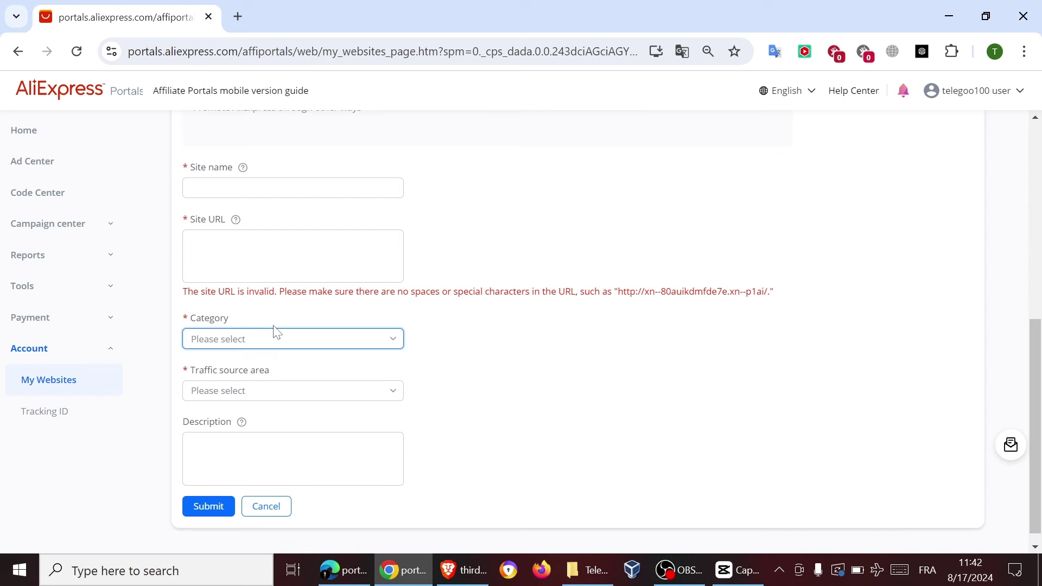
{"action": "left_click", "coordinate": [358, 342]}
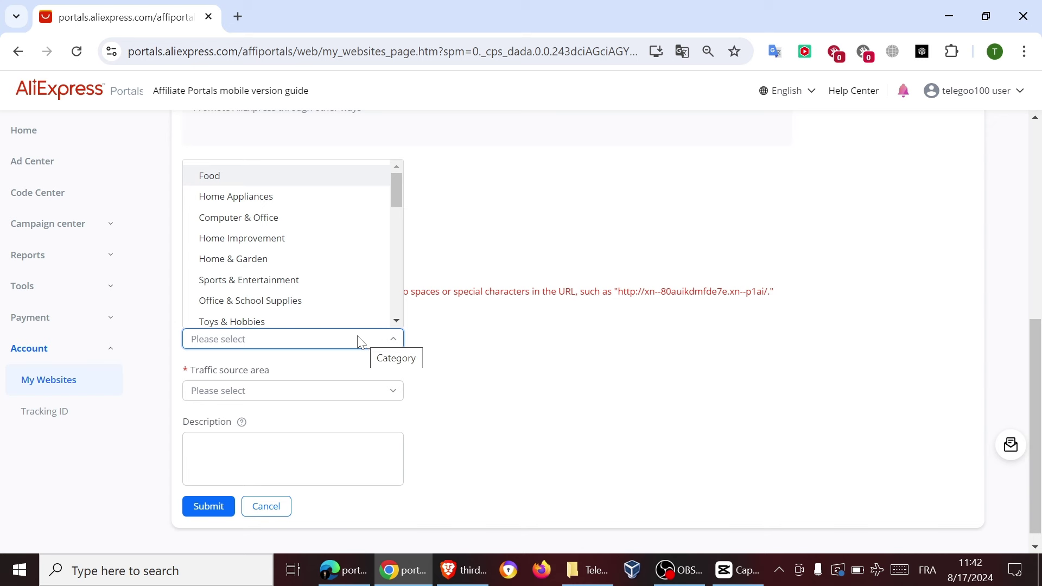
{"action": "scroll", "coordinate": [339, 228], "scroll_direction": "down", "scroll_amount": 4}
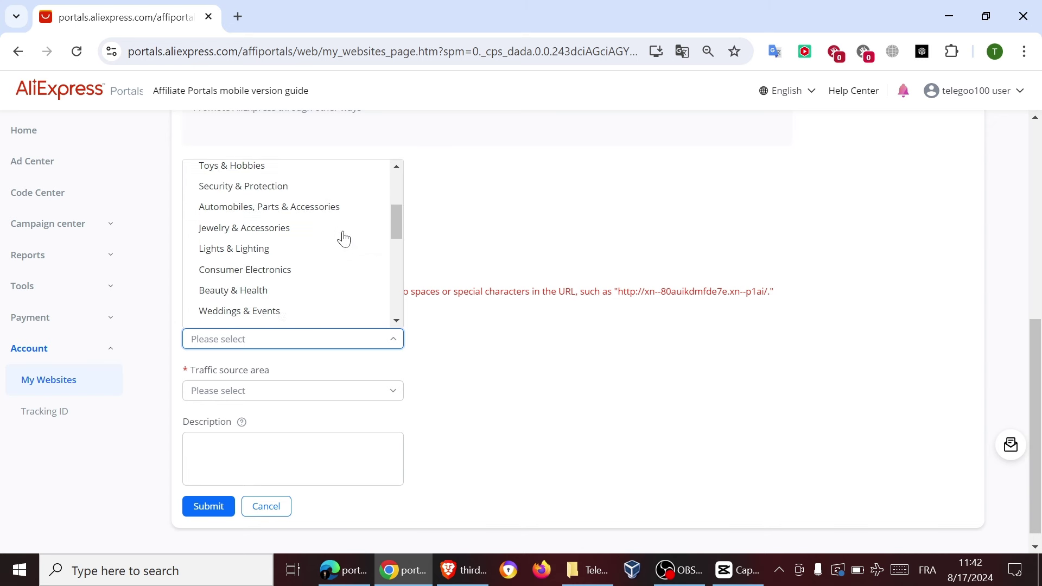
{"action": "scroll", "coordinate": [304, 261], "scroll_direction": "up", "scroll_amount": 5}
{"action": "left_click", "coordinate": [266, 198]}
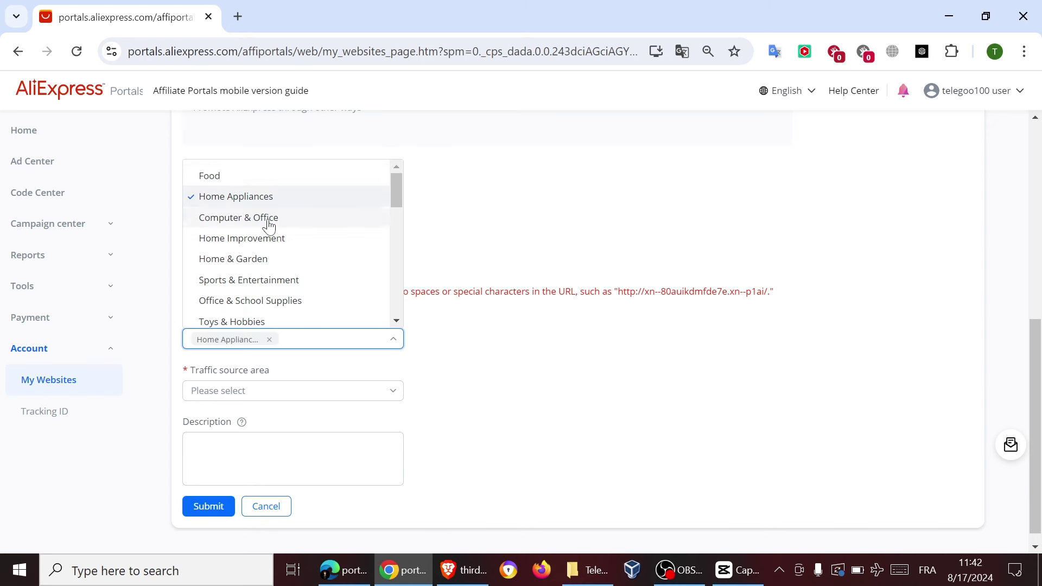
{"action": "left_click", "coordinate": [270, 217]}
{"action": "left_click", "coordinate": [270, 260]}
{"action": "left_click", "coordinate": [277, 300]}
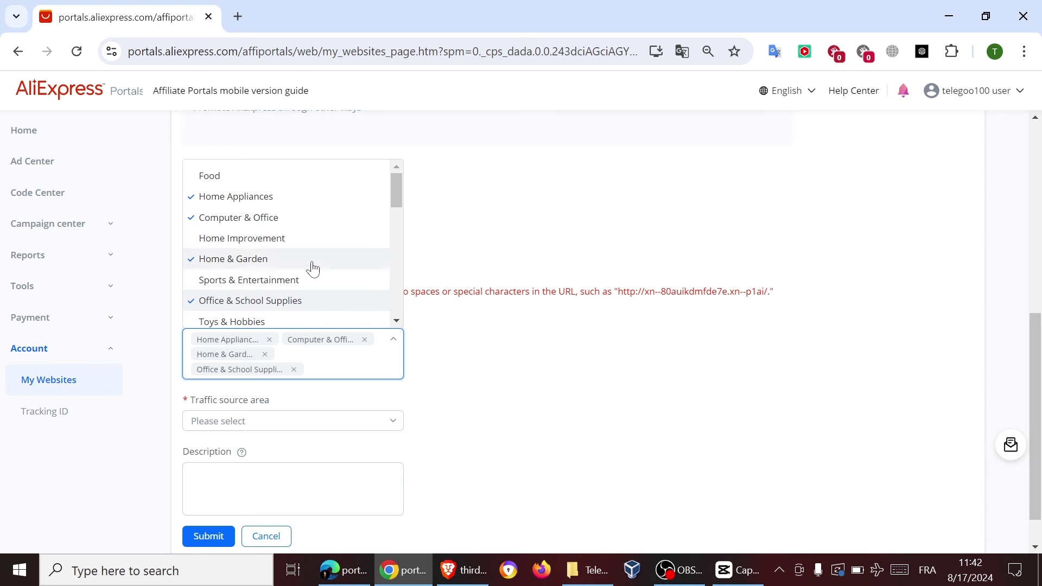
{"action": "left_click", "coordinate": [598, 409]}
Set the site's traffic source area to Global
{"action": "left_click", "coordinate": [376, 420]}
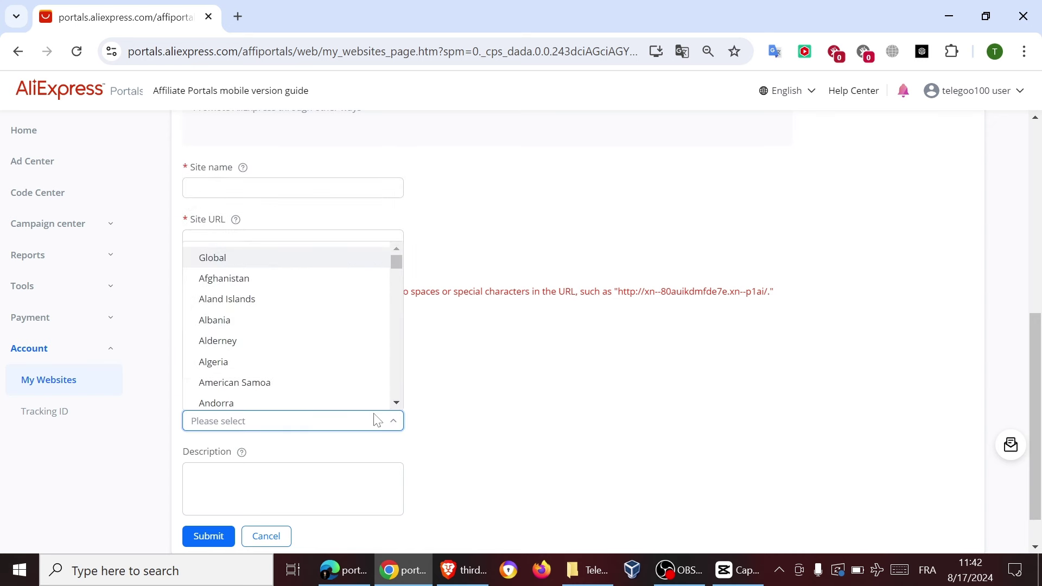
{"action": "scroll", "coordinate": [320, 345], "scroll_direction": "down", "scroll_amount": 5}
{"action": "scroll", "coordinate": [303, 319], "scroll_direction": "up", "scroll_amount": 5}
{"action": "left_click", "coordinate": [312, 259]}
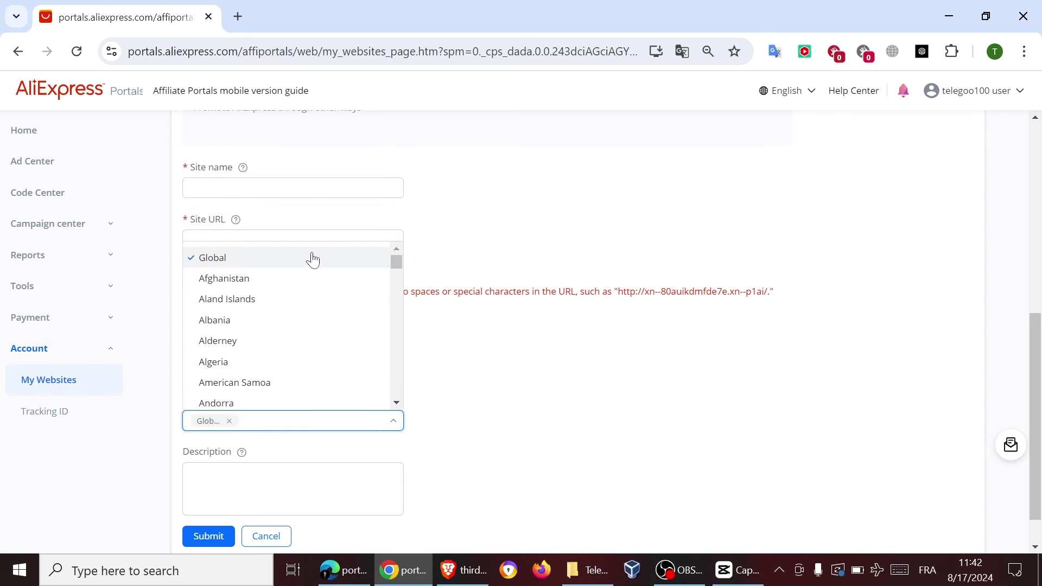
{"action": "left_click", "coordinate": [492, 361]}
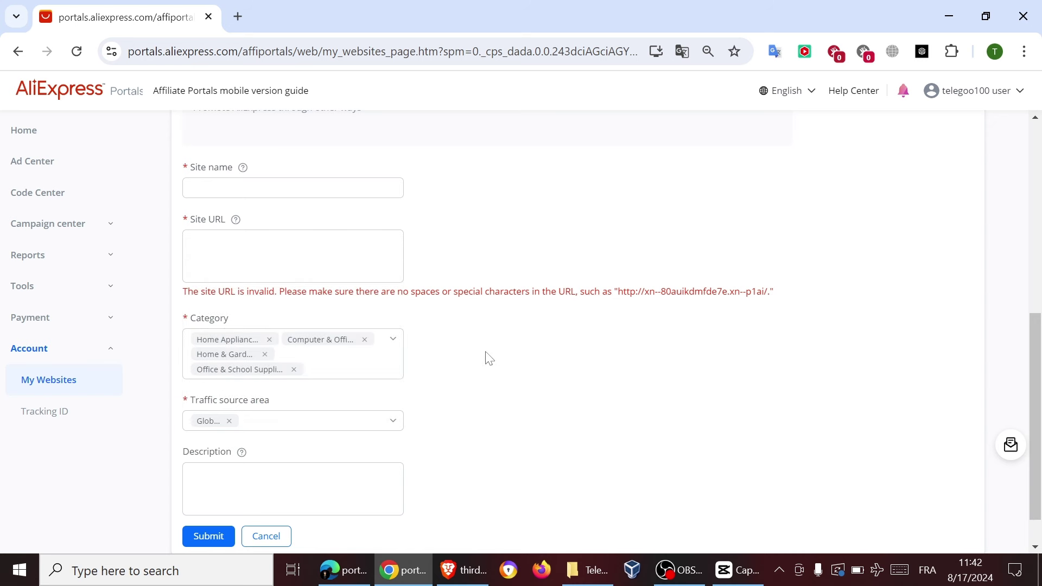
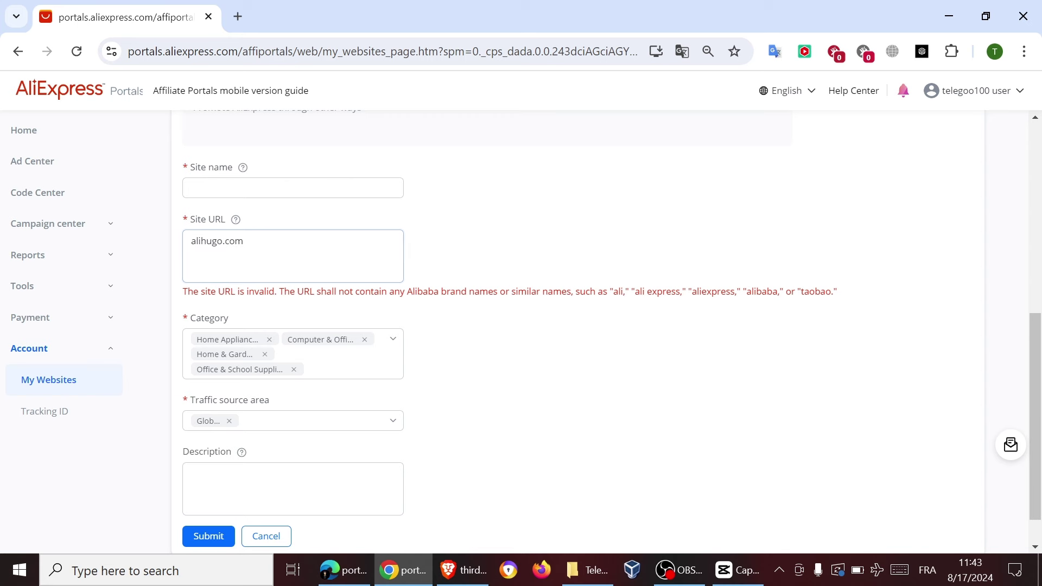
Read the site URL error enlarged, highlighting the forbidden brand name "taobao", and return to the start of the form
{"action": "scroll", "coordinate": [619, 293], "scroll_direction": "up", "scroll_amount": 5}
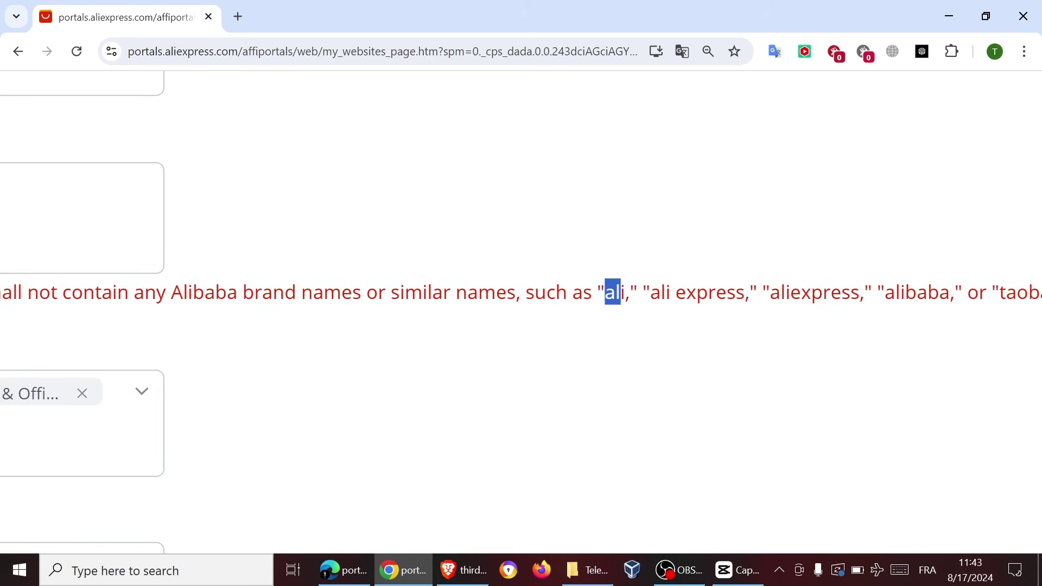
{"action": "left_click", "coordinate": [622, 292]}
{"action": "scroll", "coordinate": [521, 312], "scroll_direction": "left", "scroll_amount": 10}
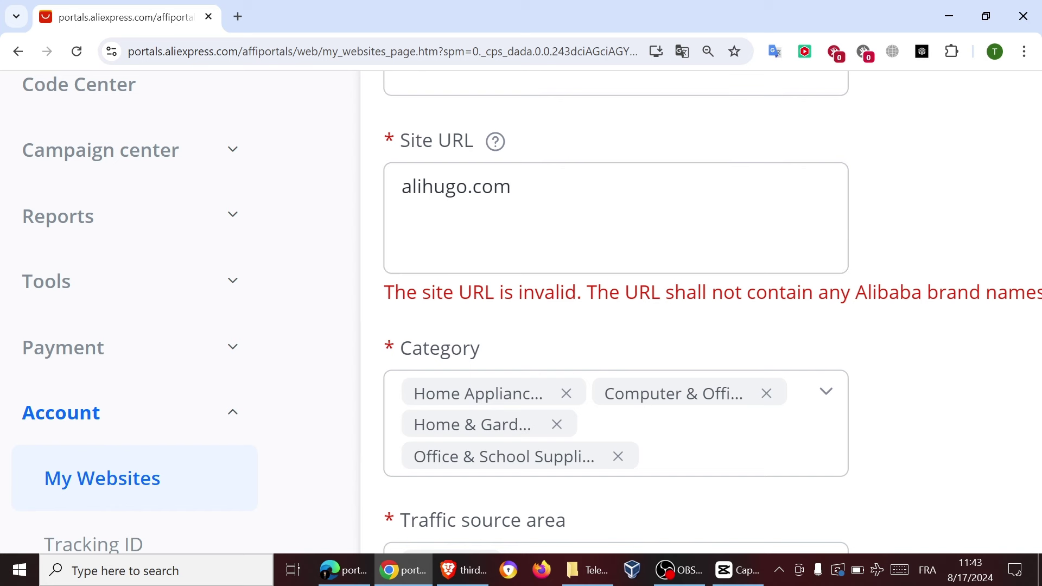
{"action": "scroll", "coordinate": [518, 311], "scroll_direction": "right", "scroll_amount": 10}
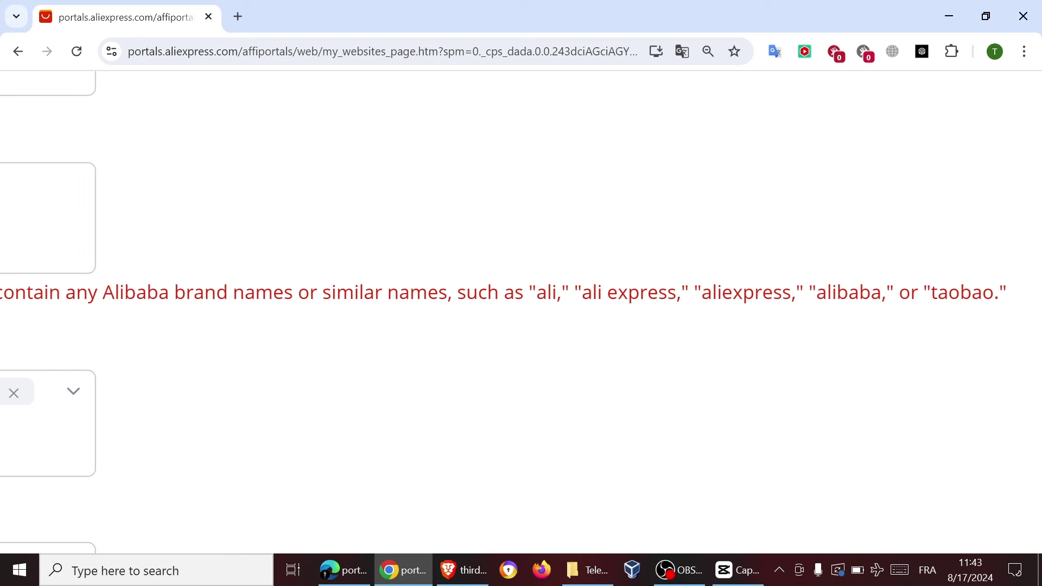
{"action": "scroll", "coordinate": [518, 311], "scroll_direction": "right", "scroll_amount": 3}
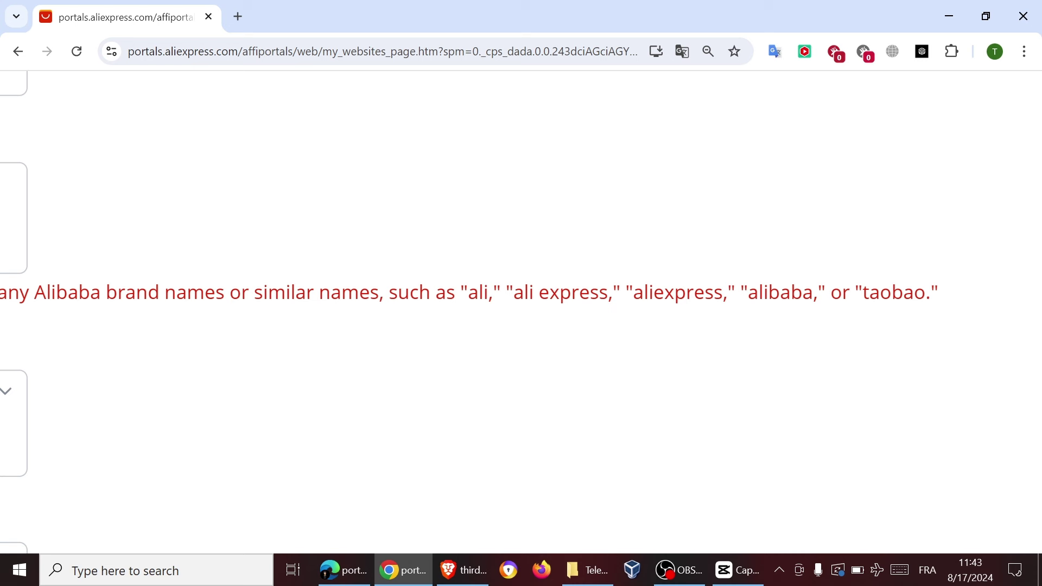
{"action": "double_click", "coordinate": [894, 293]}
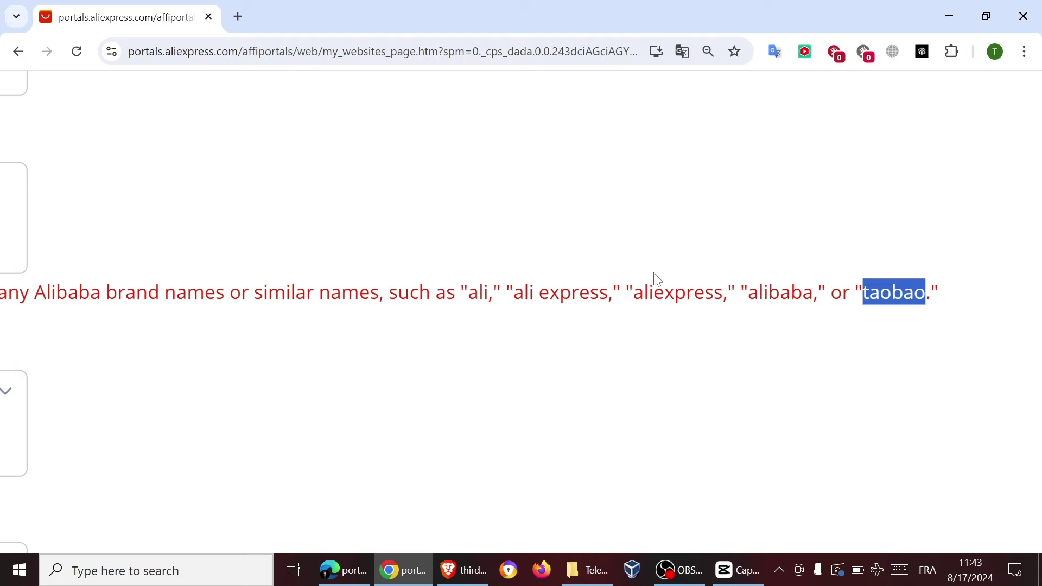
{"action": "key", "text": "ctrl+minus"}
{"action": "key", "text": "ctrl+minus"}
{"action": "key", "text": "ctrl+minus"}
{"action": "key", "text": "ctrl+minus"}
{"action": "key", "text": "ctrl+minus"}
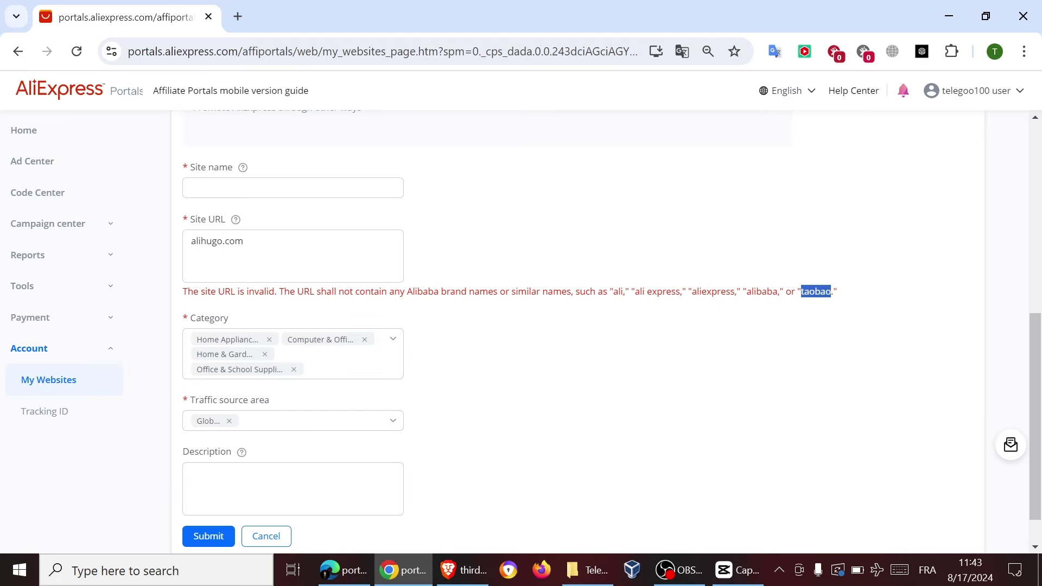
{"action": "scroll", "coordinate": [594, 342], "scroll_direction": "up", "scroll_amount": 3}
{"action": "scroll", "coordinate": [596, 344], "scroll_direction": "up", "scroll_amount": 4}
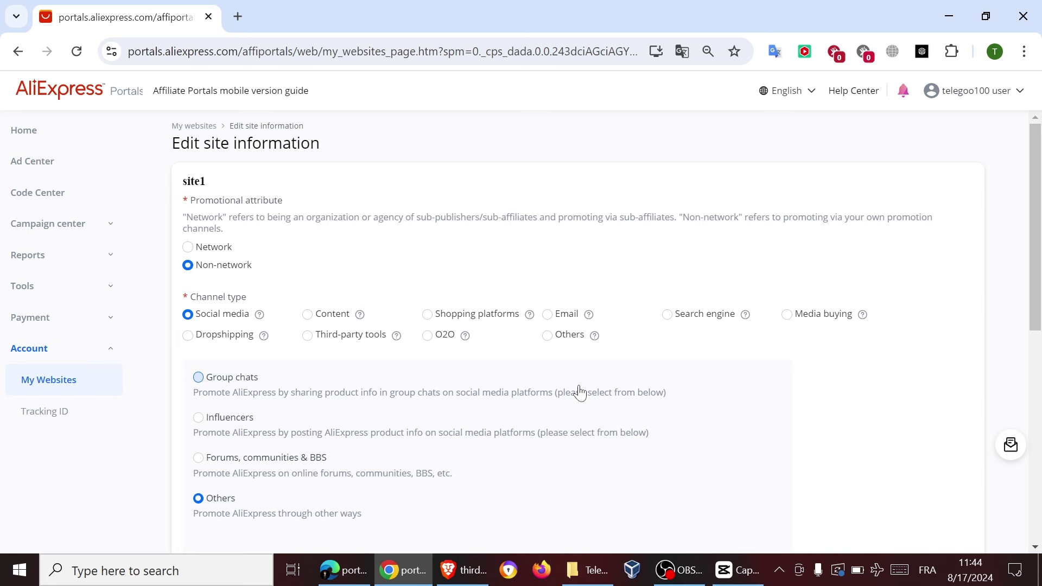
Switch to the Edge window and examine the issue date, violation type and penalty details in the penalty center record
{"action": "left_click", "coordinate": [330, 579]}
{"action": "left_click", "coordinate": [41, 399]}
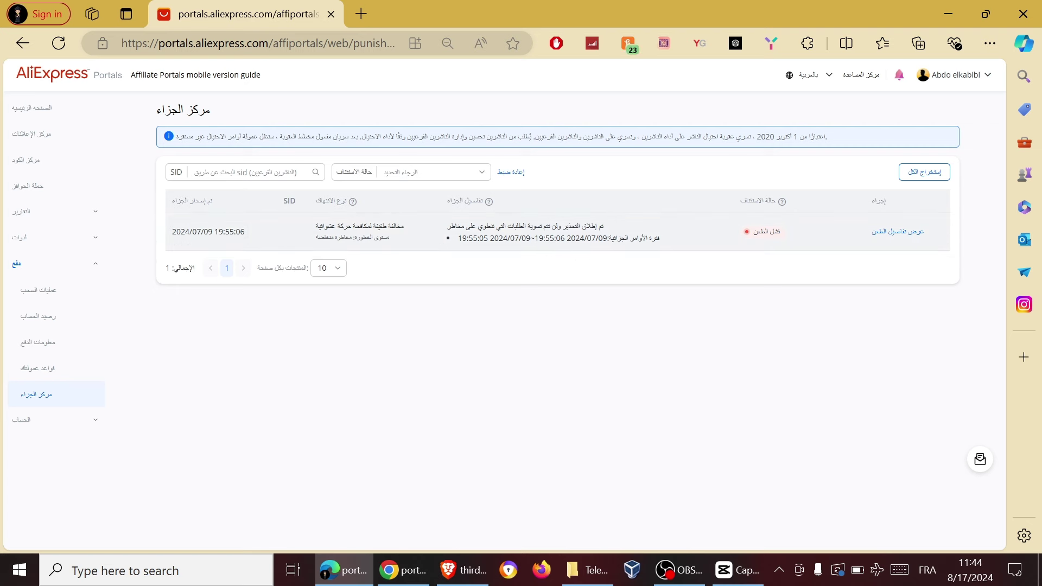
{"action": "scroll", "coordinate": [220, 237], "scroll_direction": "up", "scroll_amount": 5}
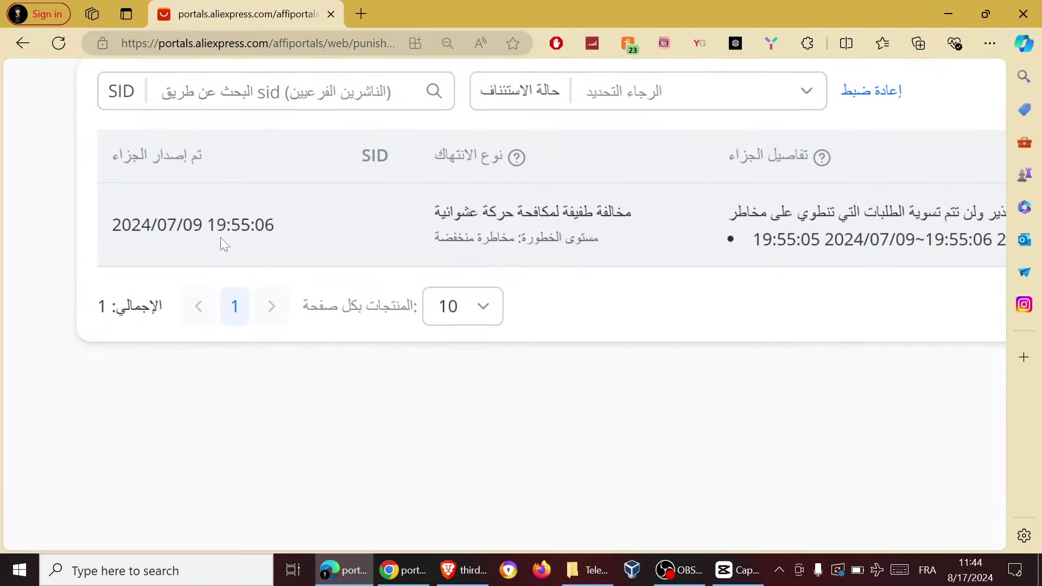
{"action": "scroll", "coordinate": [220, 237], "scroll_direction": "down", "scroll_amount": 3}
{"action": "scroll", "coordinate": [221, 237], "scroll_direction": "up", "scroll_amount": 3}
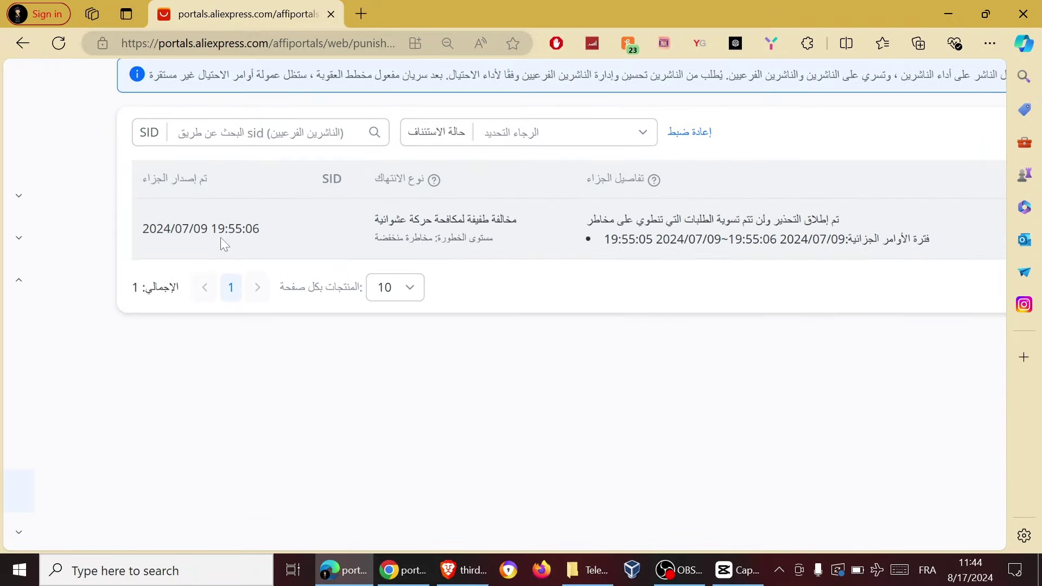
{"action": "scroll", "coordinate": [220, 236], "scroll_direction": "up", "scroll_amount": 1}
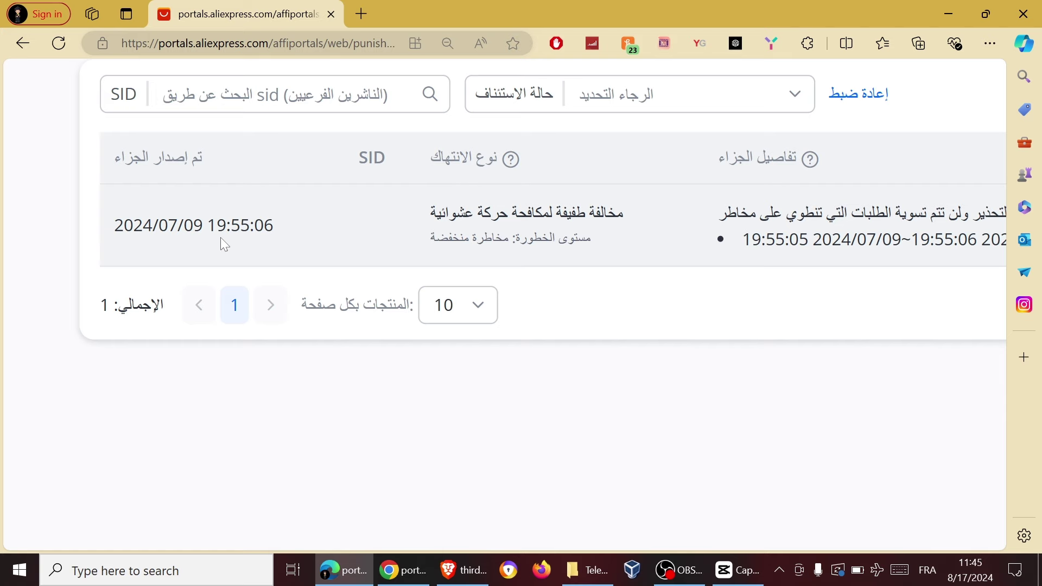
{"action": "scroll", "coordinate": [220, 237], "scroll_direction": "down", "scroll_amount": 4}
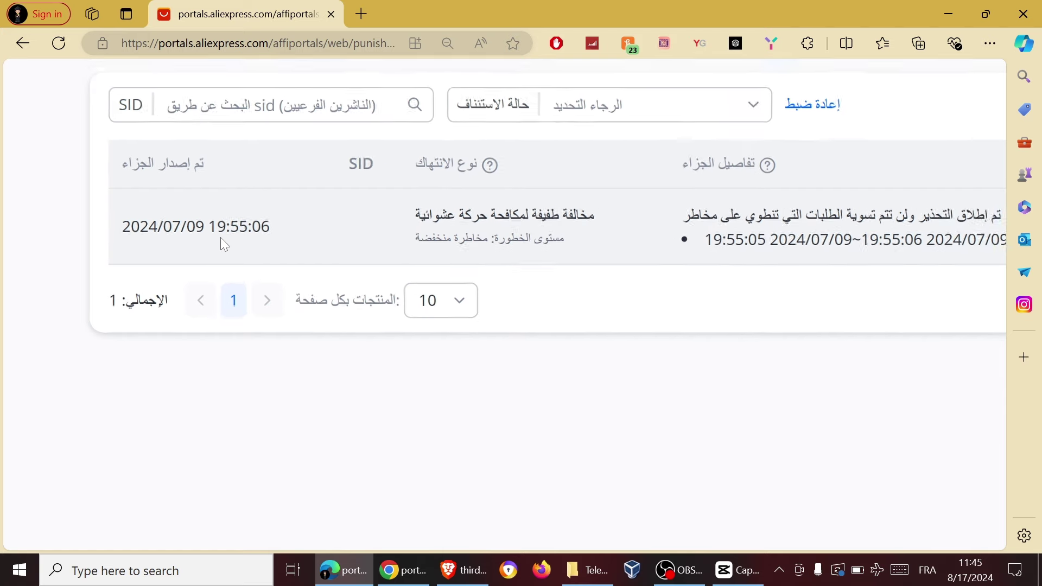
{"action": "scroll", "coordinate": [221, 236], "scroll_direction": "up", "scroll_amount": 3}
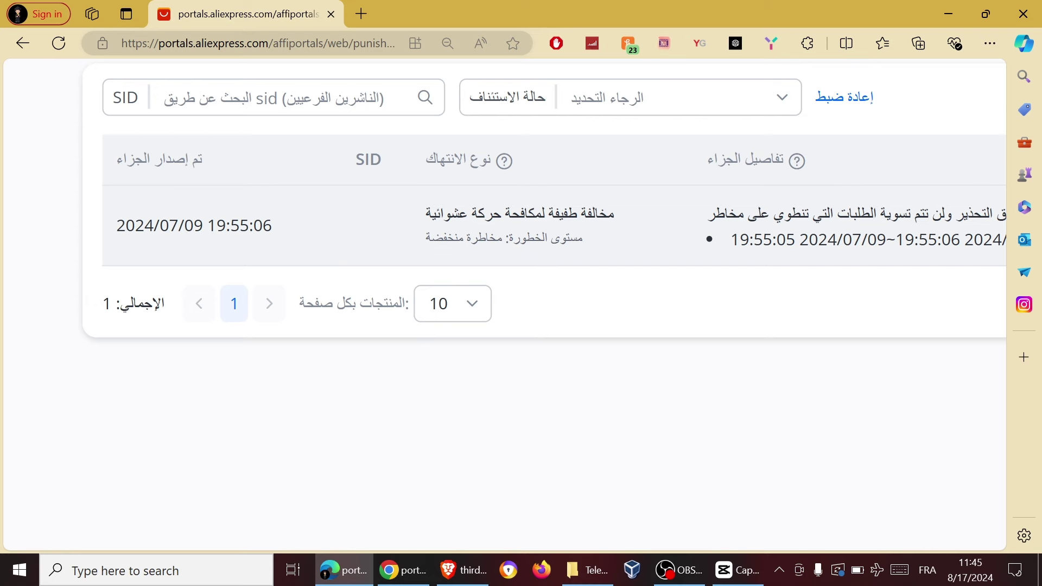
{"action": "scroll", "coordinate": [221, 236], "scroll_direction": "down", "scroll_amount": 3}
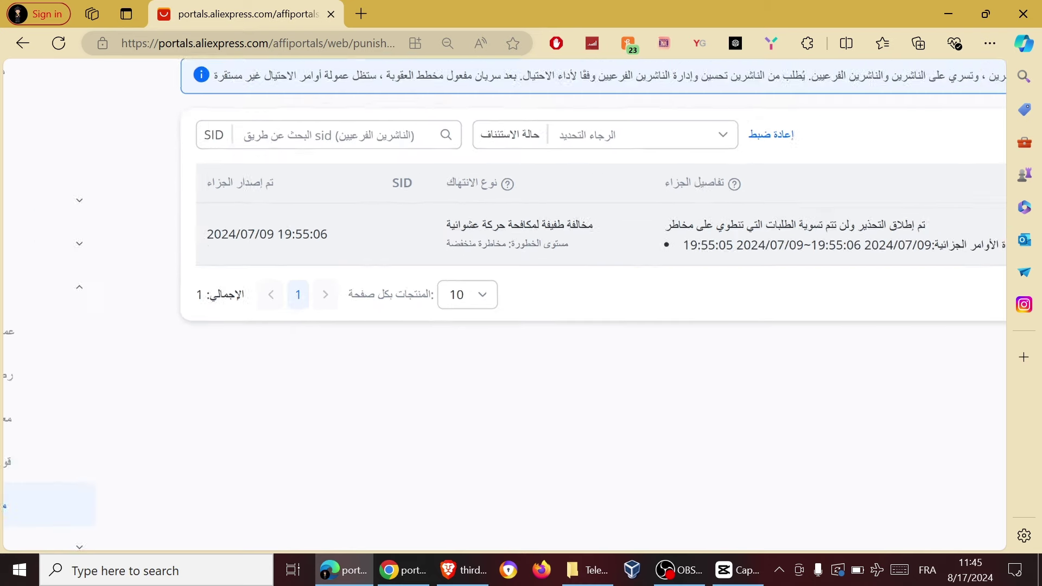
{"action": "scroll", "coordinate": [519, 242], "scroll_direction": "right", "scroll_amount": 2}
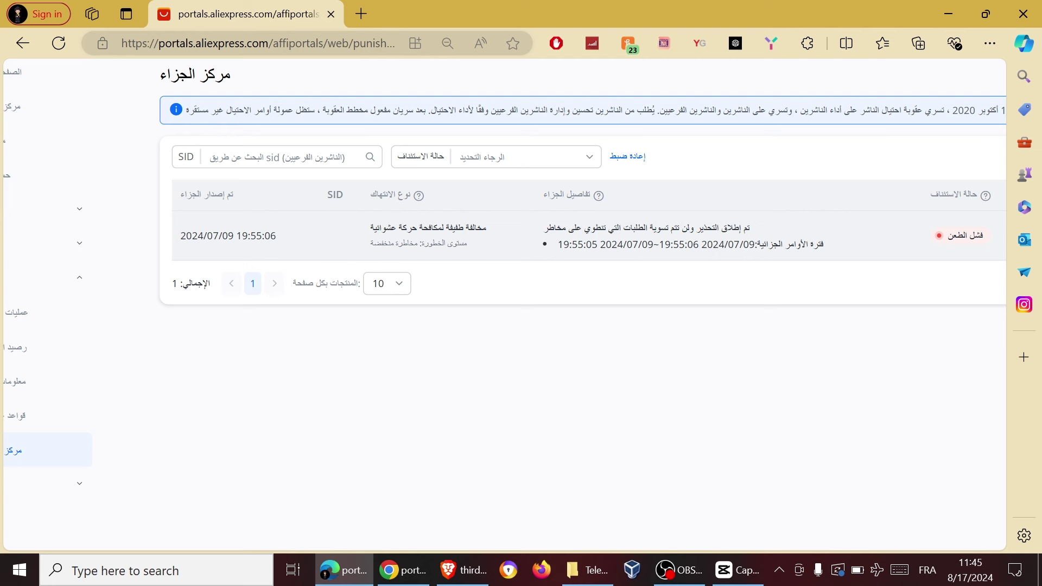
Highlight the penalty record's appeal status, then restore the page to its normal size
{"action": "left_click_drag", "start_coordinate": [935, 229], "coordinate": [983, 235]}
{"action": "left_click", "coordinate": [909, 295]}
{"action": "left_click_drag", "start_coordinate": [936, 234], "coordinate": [984, 235]}
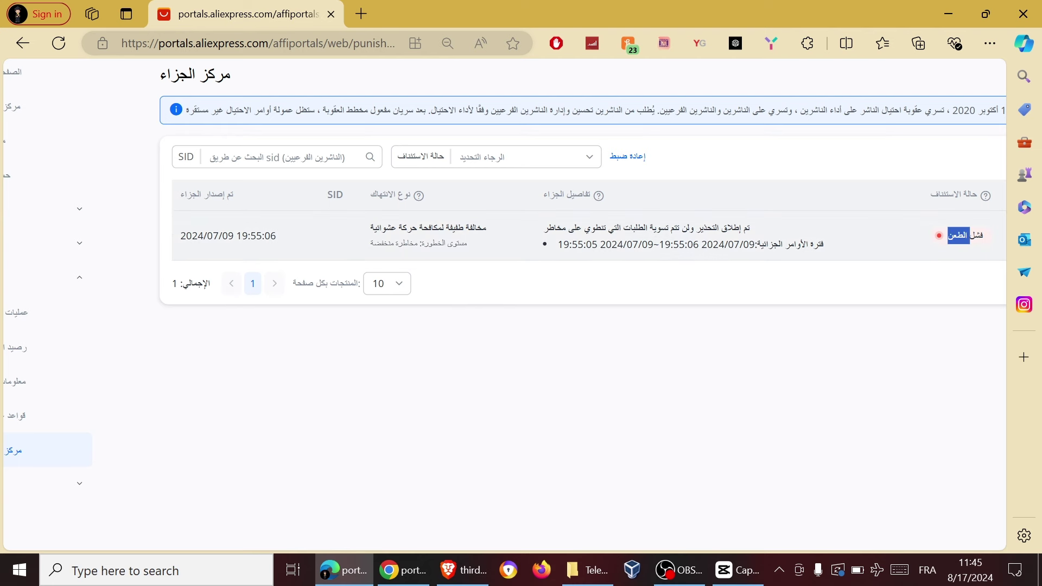
{"action": "left_click", "coordinate": [936, 271]}
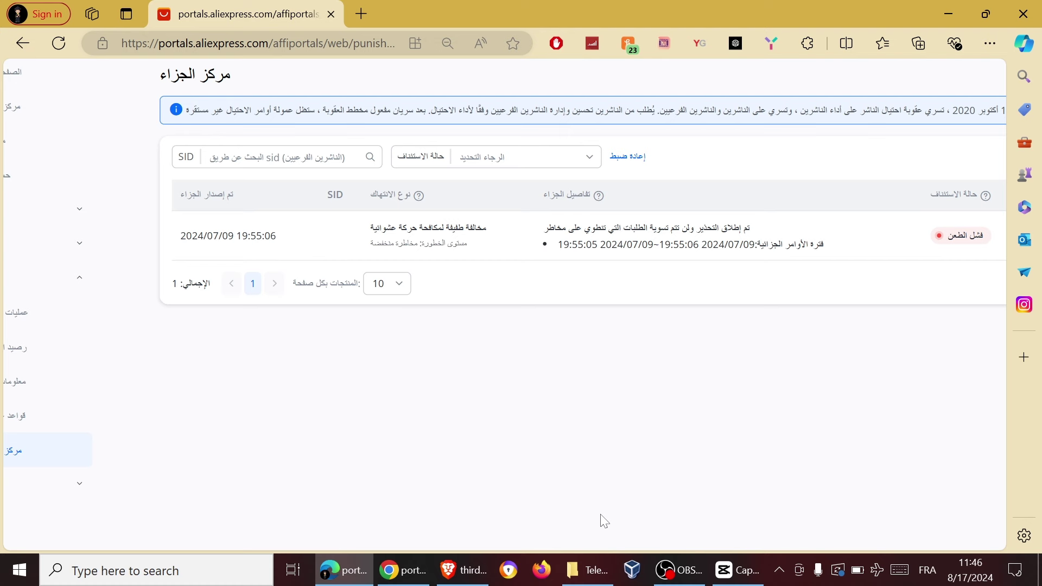
{"action": "key", "text": "ctrl+minus"}
{"action": "key", "text": "ctrl+minus"}
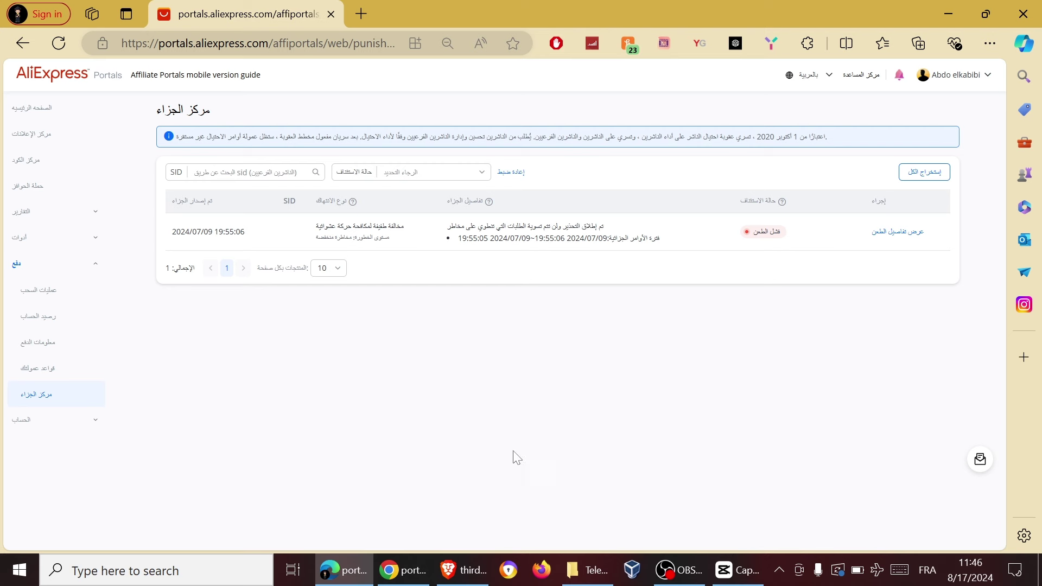
Open the live order tracking report from the home page and highlight the first order's completed payment date
{"action": "left_click", "coordinate": [42, 116]}
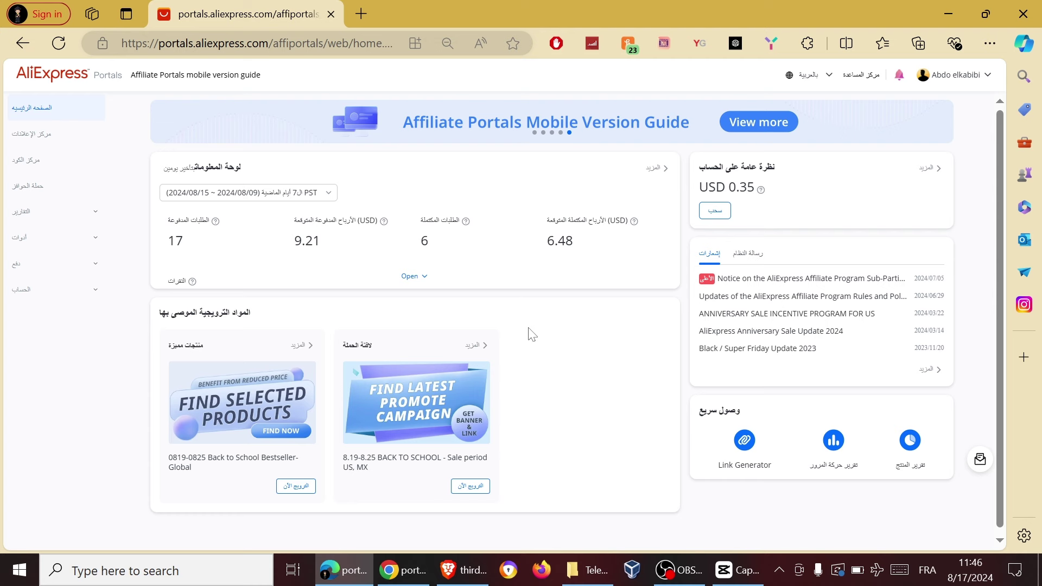
{"action": "left_click", "coordinate": [67, 215]}
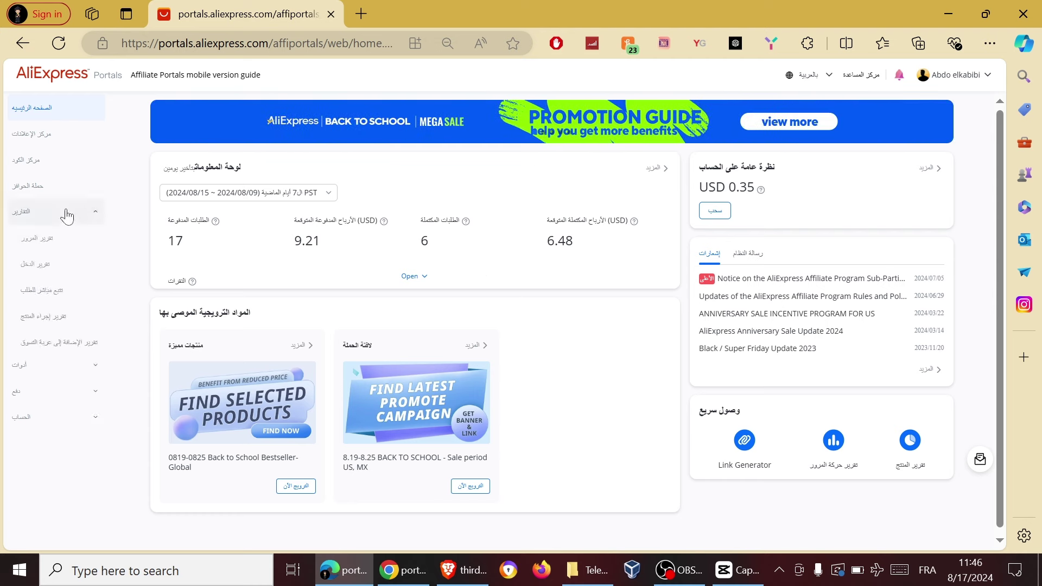
{"action": "left_click", "coordinate": [41, 299]}
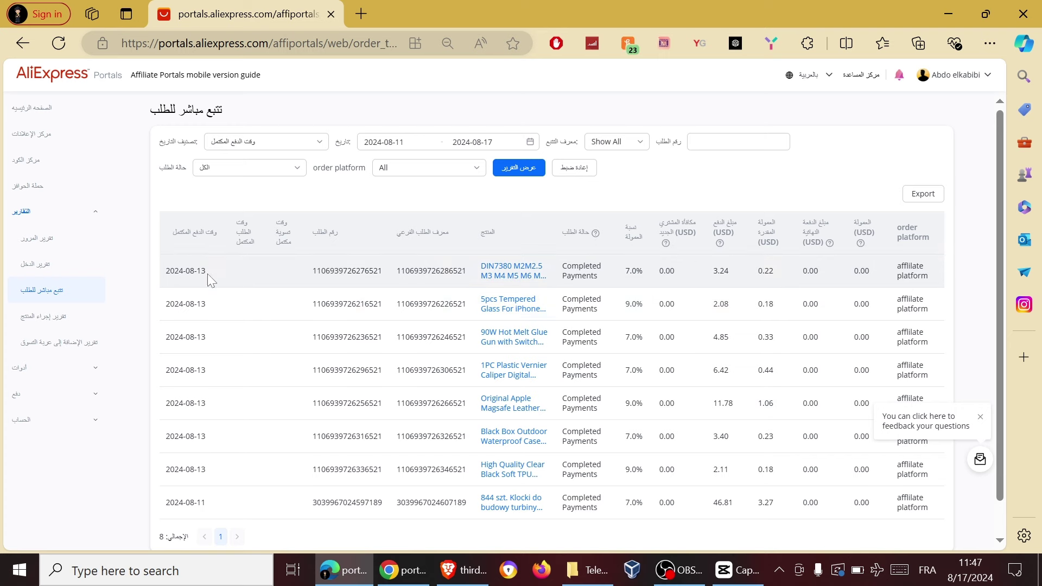
{"action": "left_click_drag", "start_coordinate": [208, 274], "coordinate": [164, 272]}
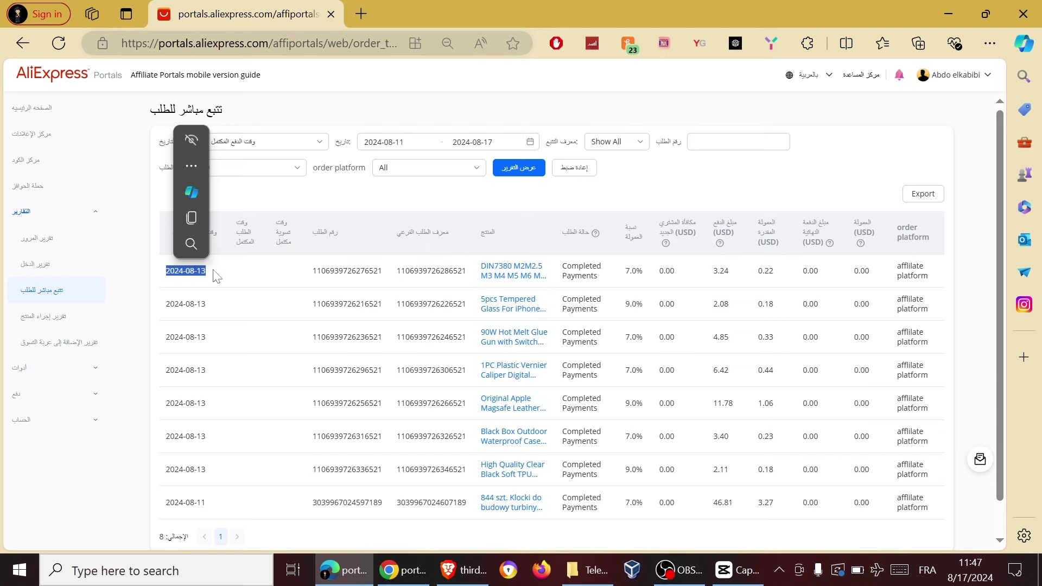
{"action": "key", "text": "ctrl+c"}
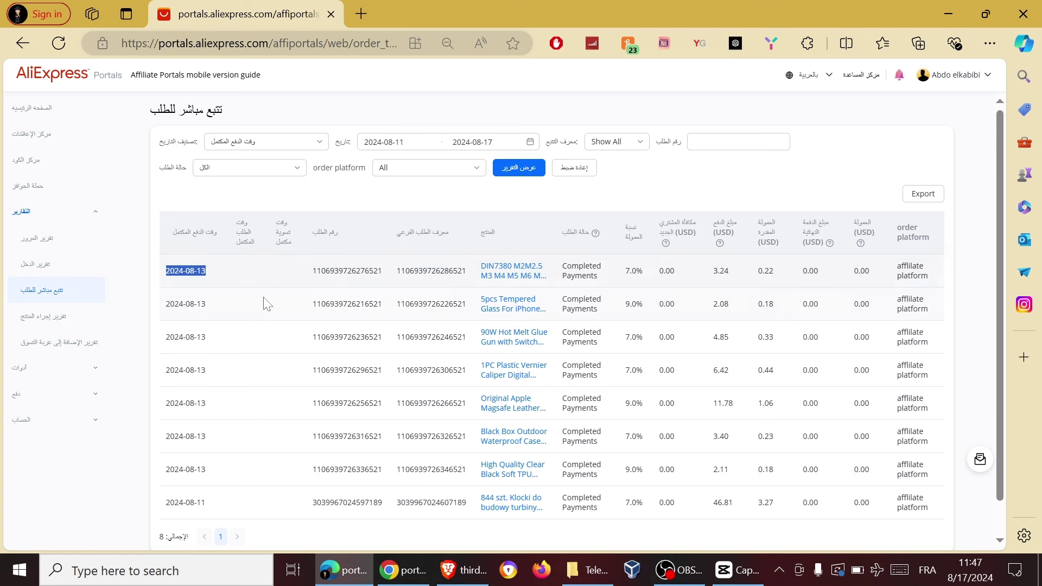
{"action": "left_click", "coordinate": [252, 271]}
Highlight the completed order time and completed settlement time column headings in the order report
{"action": "left_click_drag", "start_coordinate": [236, 227], "coordinate": [243, 220]}
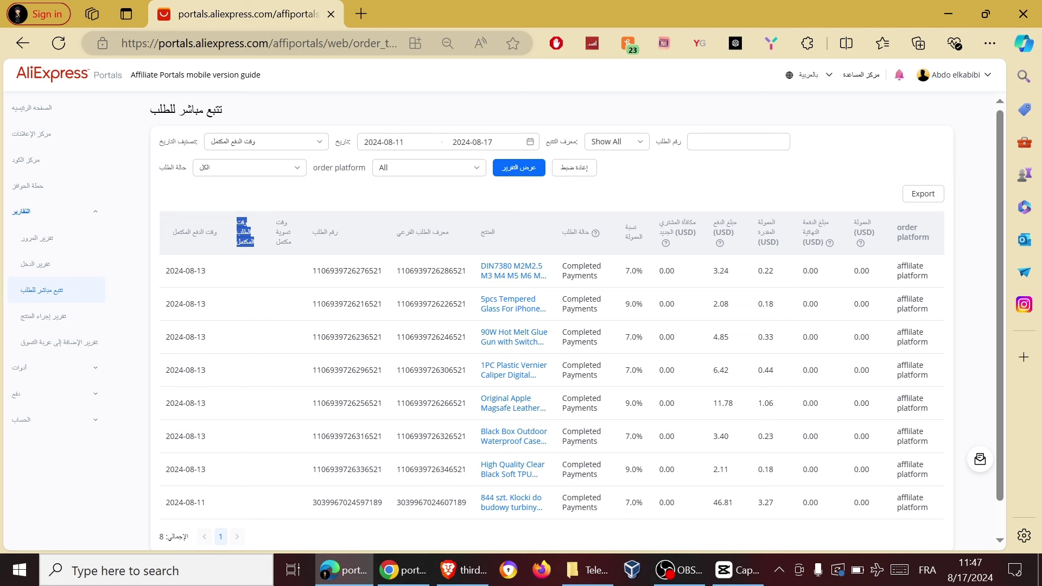
{"action": "left_click", "coordinate": [261, 267]}
{"action": "left_click_drag", "start_coordinate": [256, 240], "coordinate": [258, 245]}
{"action": "left_click_drag", "start_coordinate": [270, 221], "coordinate": [294, 240]}
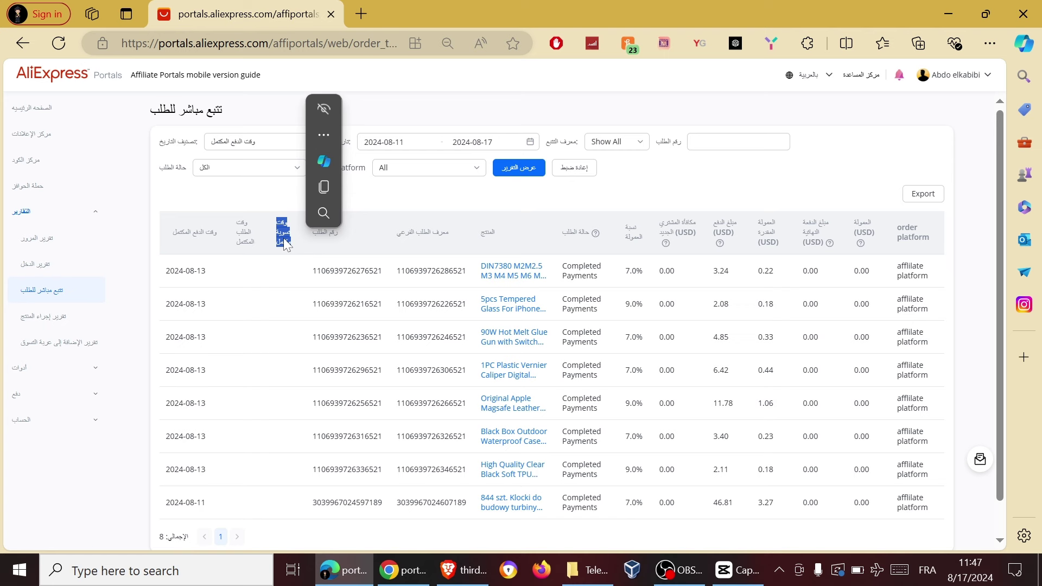
{"action": "left_click", "coordinate": [285, 244]}
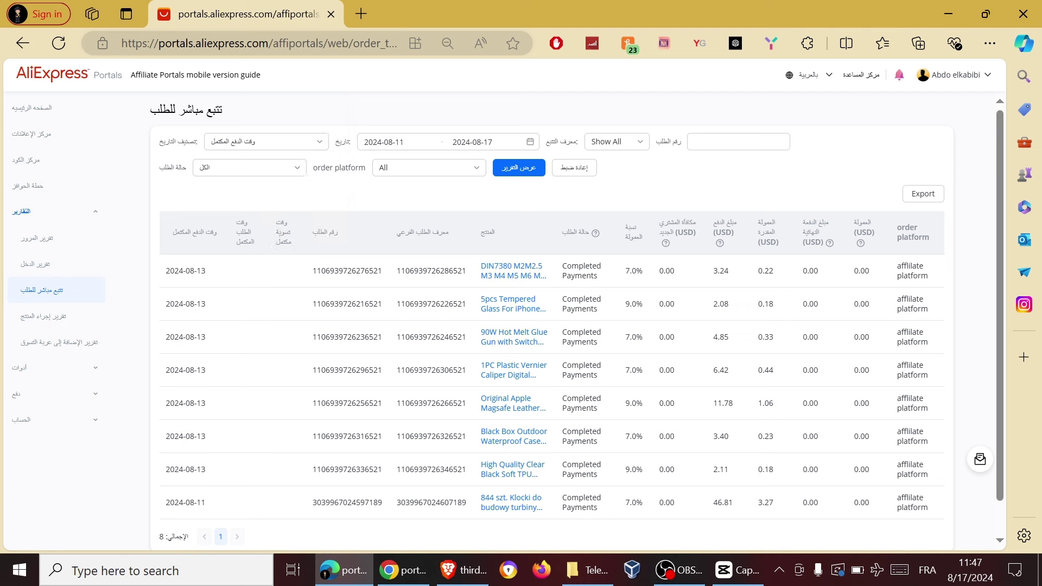
{"action": "left_click_drag", "start_coordinate": [256, 237], "coordinate": [259, 239]}
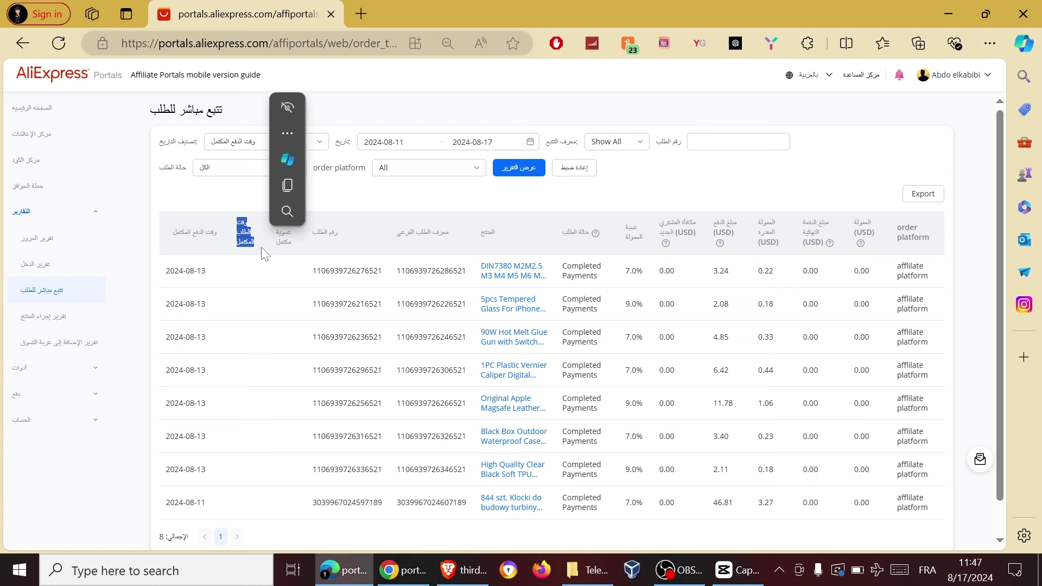
{"action": "left_click", "coordinate": [241, 283]}
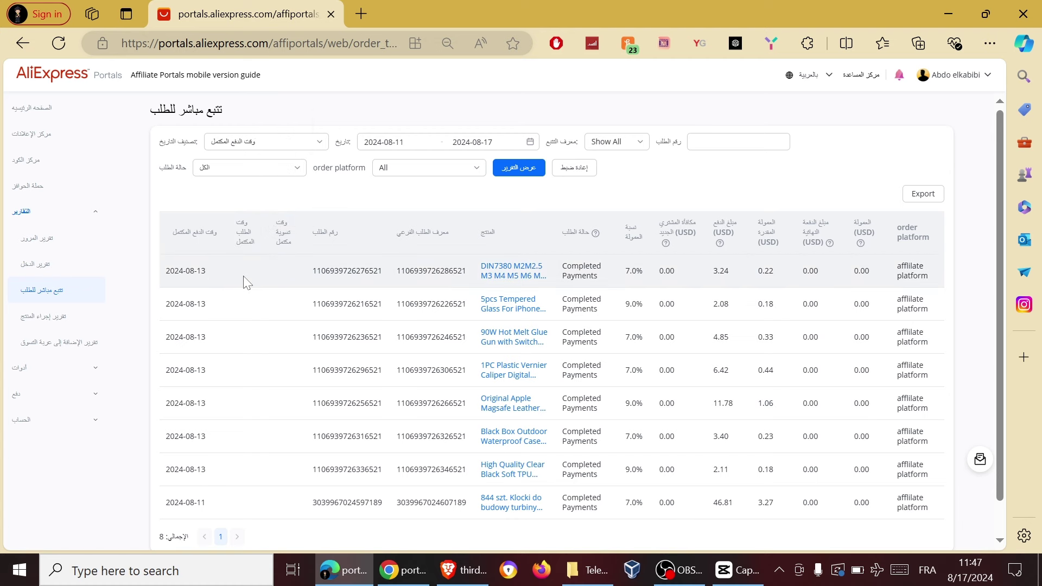
Highlight the completed orders metric on the home dashboard and return to the live order tracking report
{"action": "left_click", "coordinate": [60, 115]}
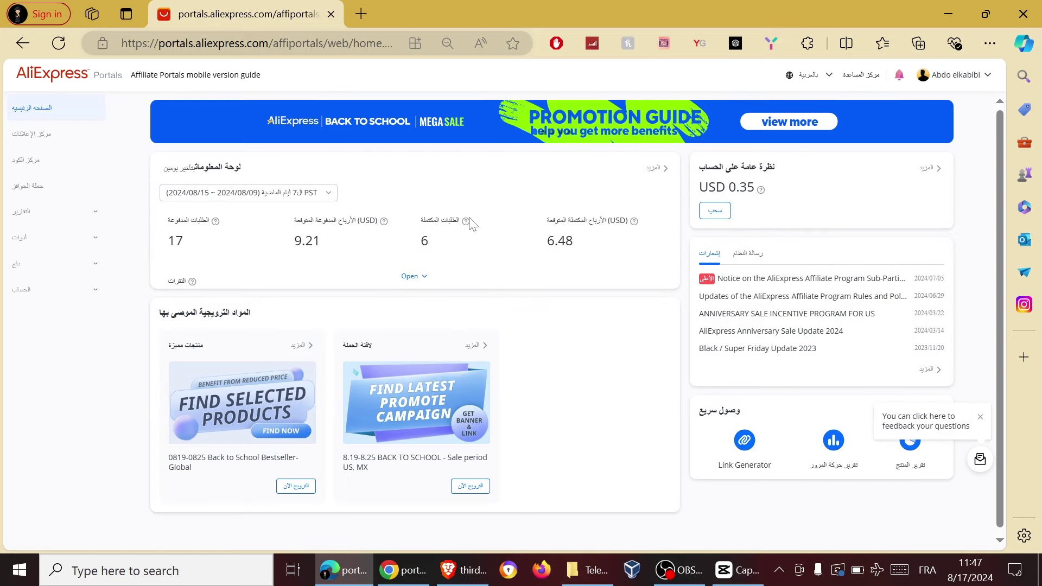
{"action": "triple_click", "coordinate": [423, 220]}
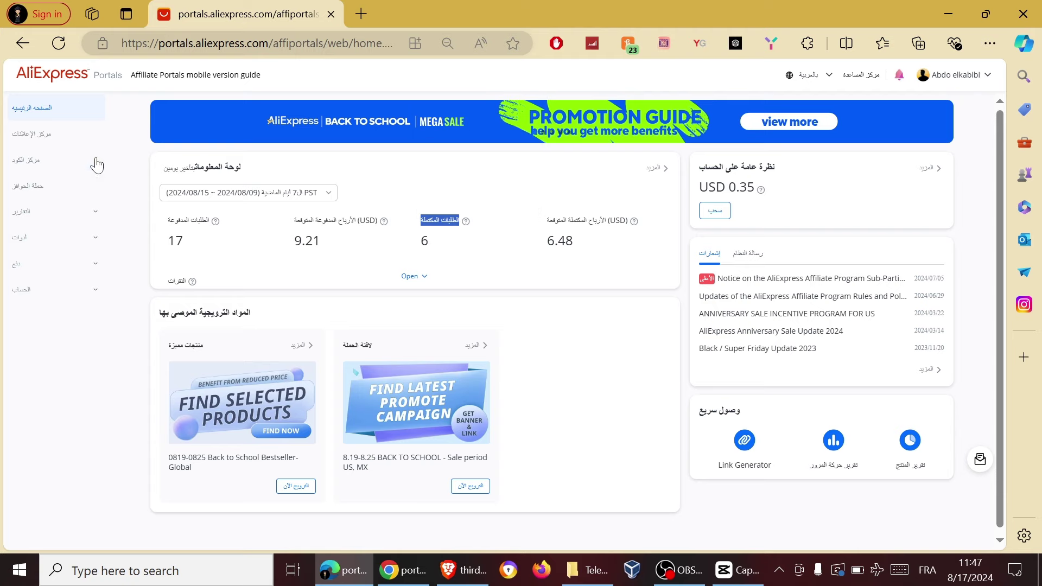
{"action": "left_click", "coordinate": [70, 213]}
{"action": "left_click", "coordinate": [64, 299]}
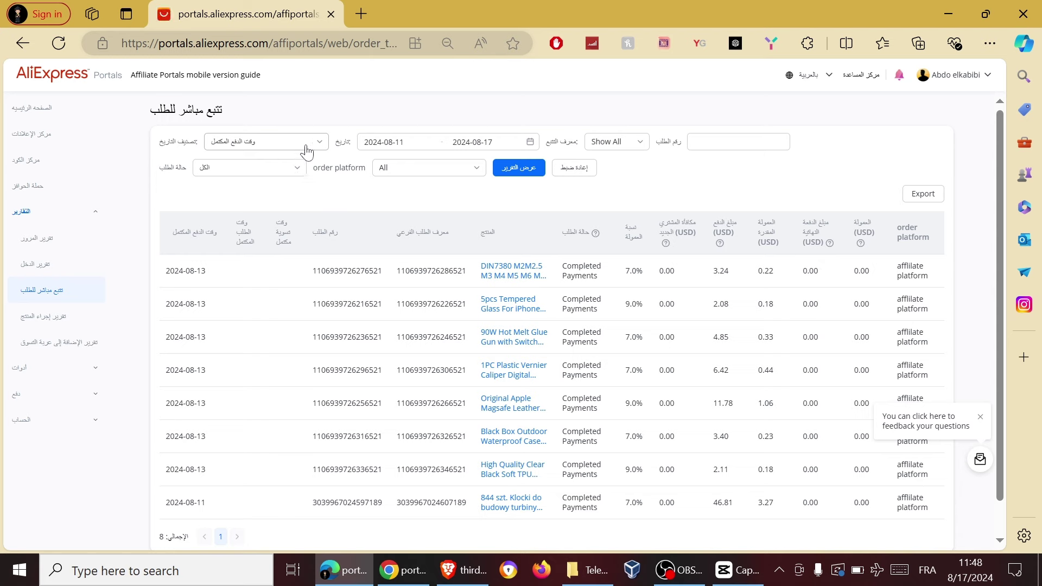
Show the order report by completed order time for the range 2024-02-18 to 2024-08-17
{"action": "left_click", "coordinate": [319, 145]}
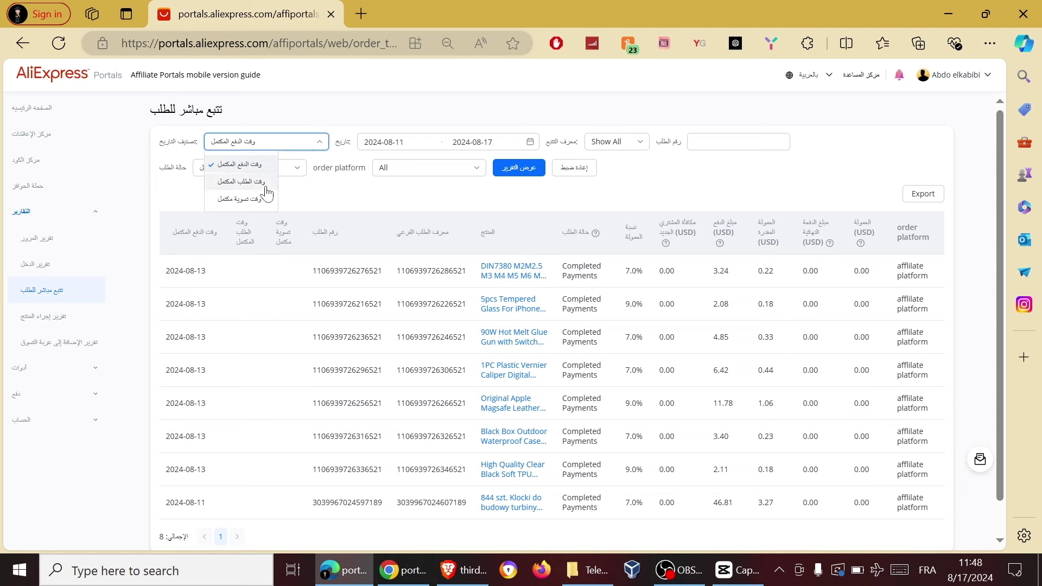
{"action": "left_click", "coordinate": [254, 182]}
{"action": "left_click", "coordinate": [383, 143]}
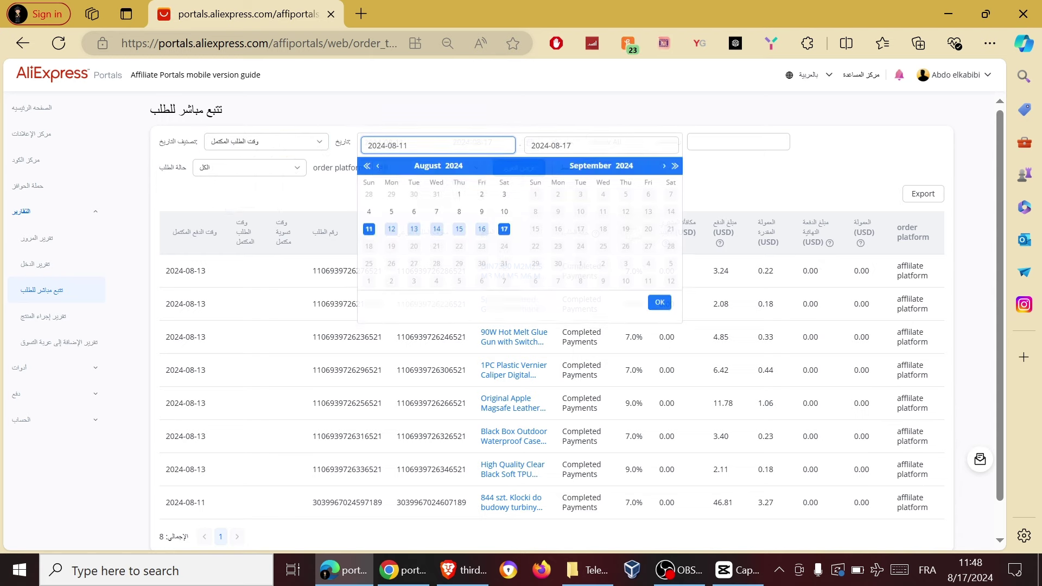
{"action": "left_click", "coordinate": [379, 166]}
{"action": "left_click", "coordinate": [378, 166]}
{"action": "left_click", "coordinate": [378, 167]}
{"action": "left_click", "coordinate": [379, 167]}
{"action": "left_click", "coordinate": [378, 166]}
{"action": "left_click", "coordinate": [379, 167]}
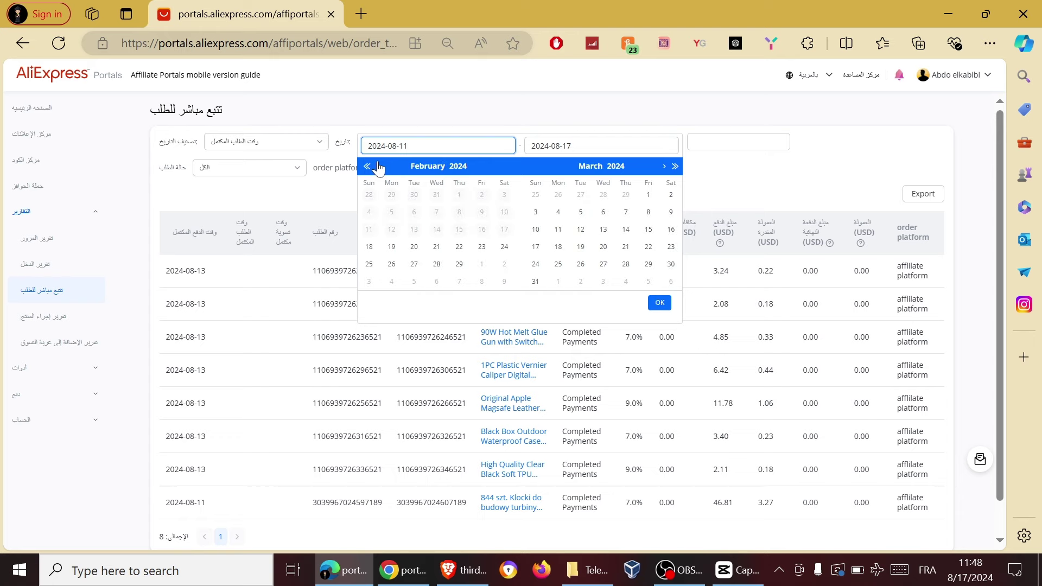
{"action": "left_click", "coordinate": [369, 247]}
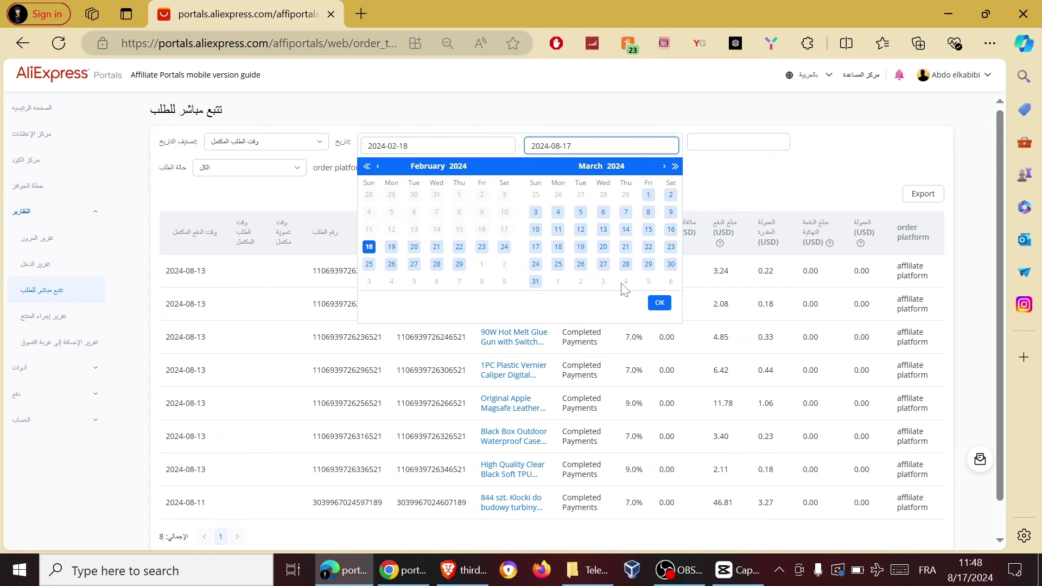
{"action": "left_click", "coordinate": [660, 302]}
{"action": "left_click", "coordinate": [517, 170]}
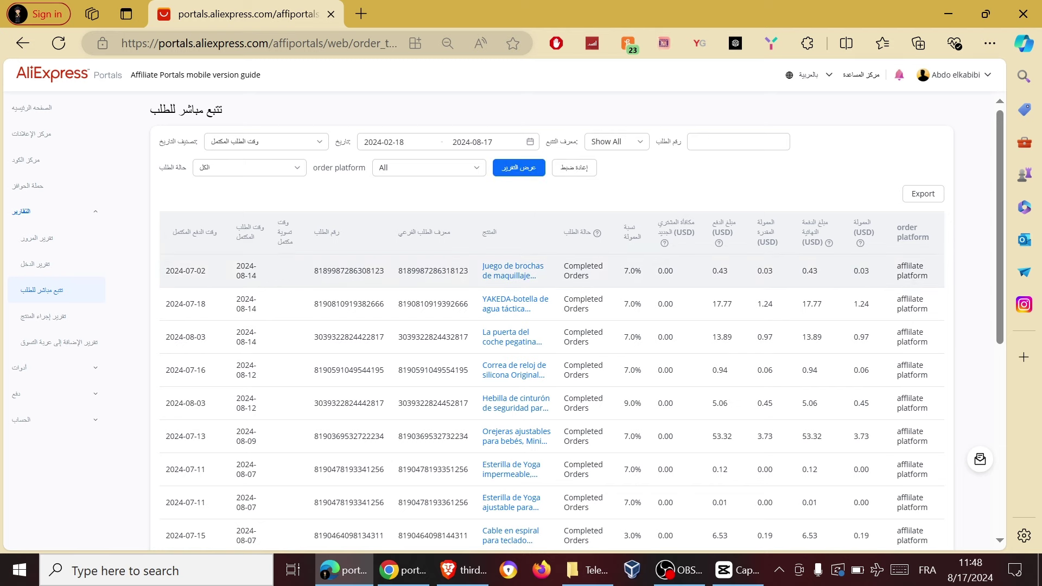
Compare the payment date with the order completion date of the first completed order
{"action": "left_click_drag", "start_coordinate": [207, 271], "coordinate": [166, 272]}
{"action": "left_click", "coordinate": [253, 280]}
{"action": "double_click", "coordinate": [258, 276]}
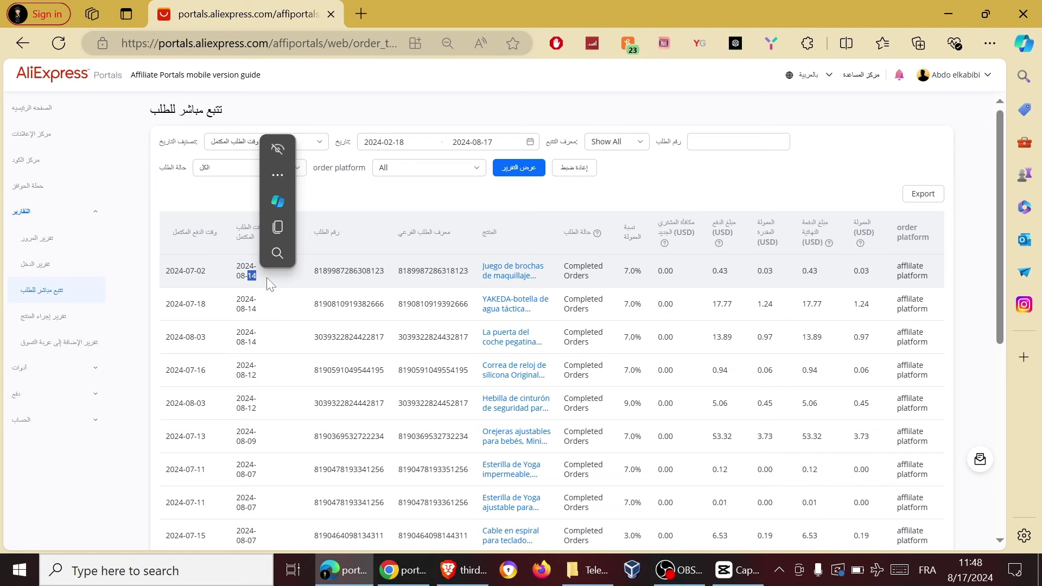
{"action": "left_click", "coordinate": [416, 204]}
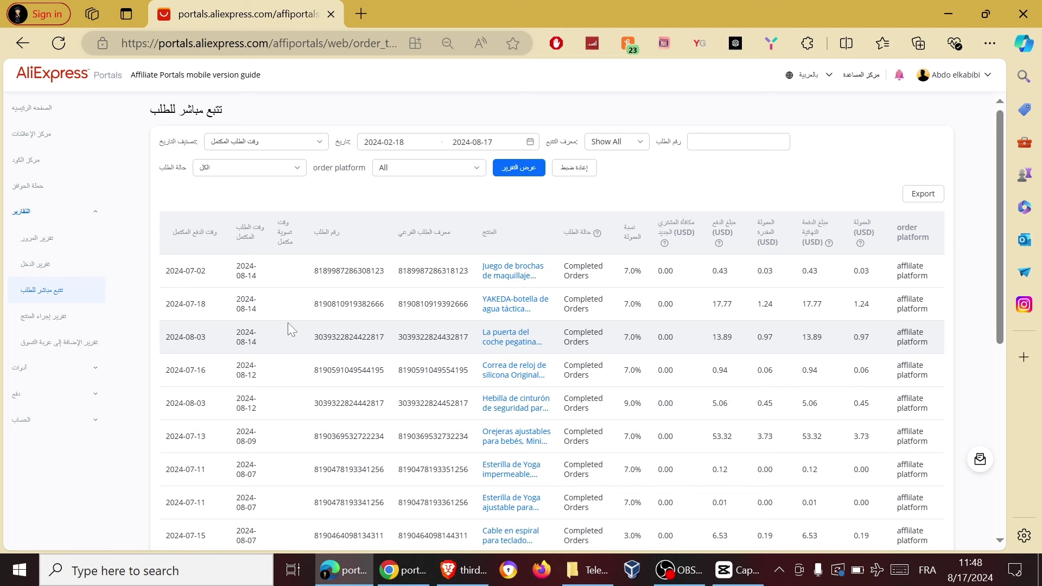
Reload the live order tracking report with its default filters and examine the payment, order and settlement time columns enlarged
{"action": "left_click", "coordinate": [68, 298]}
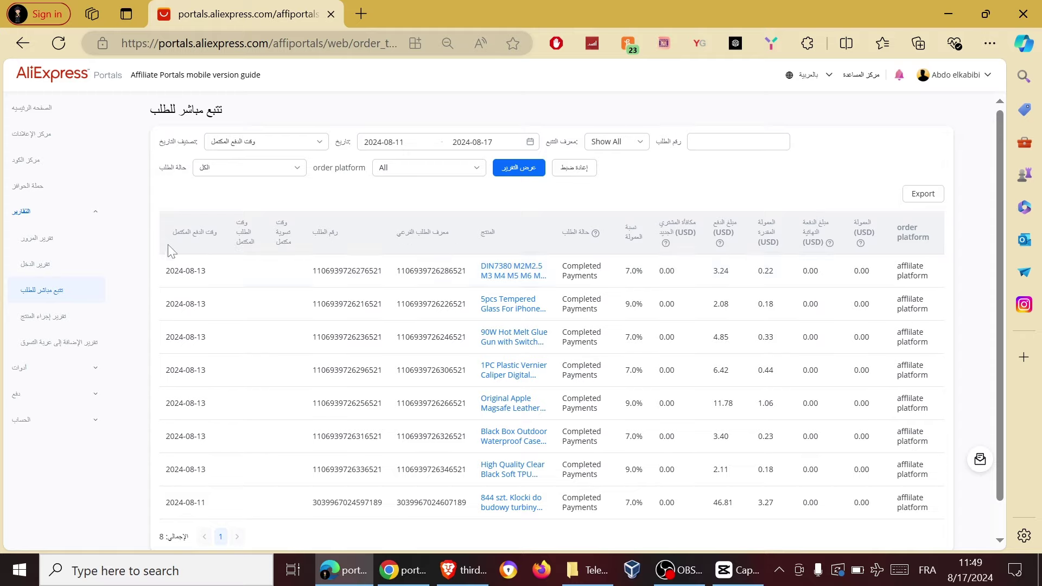
{"action": "scroll", "coordinate": [191, 257], "scroll_direction": "up", "scroll_amount": 5}
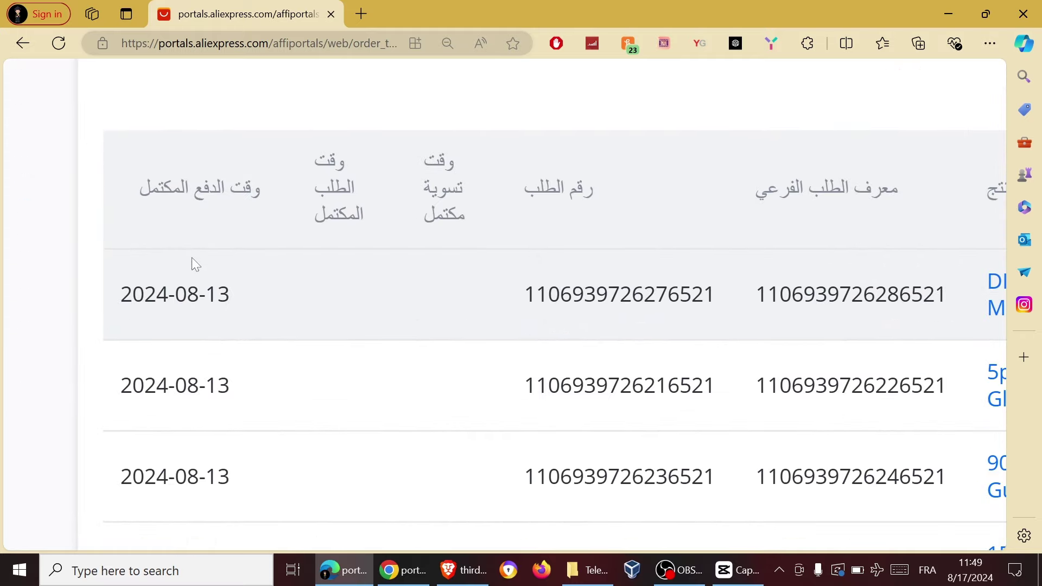
{"action": "scroll", "coordinate": [191, 257], "scroll_direction": "down", "scroll_amount": 5}
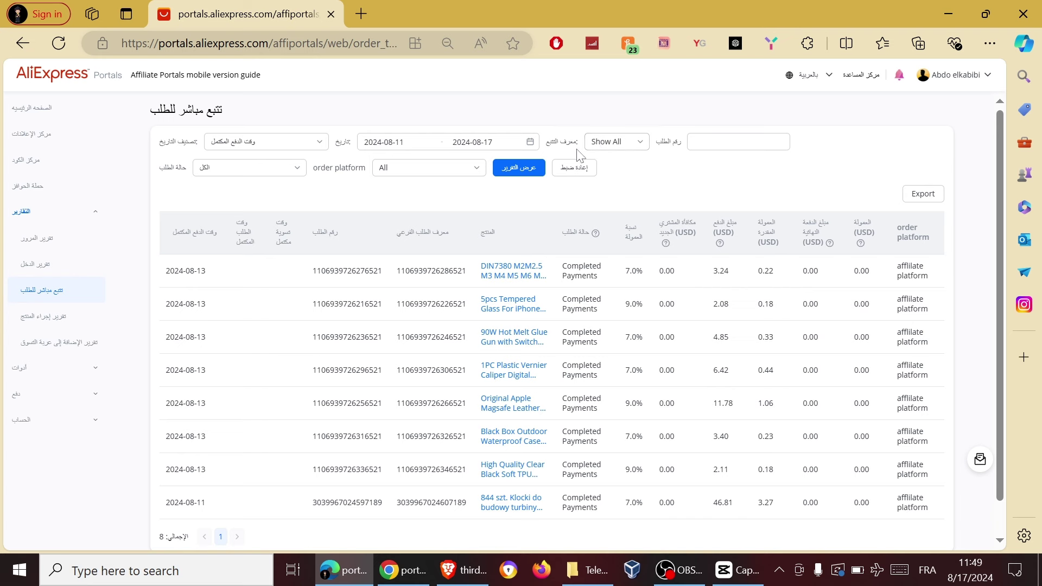
Check the tracking ID filter options in the live order report and open the account's tracking ID page
{"action": "left_click", "coordinate": [641, 145]}
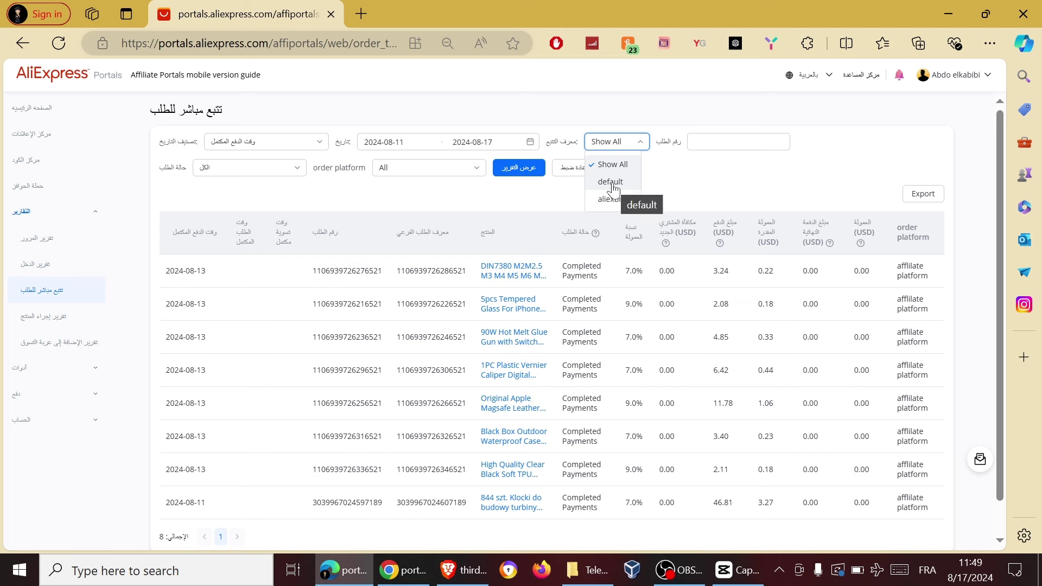
{"action": "left_click", "coordinate": [676, 181]}
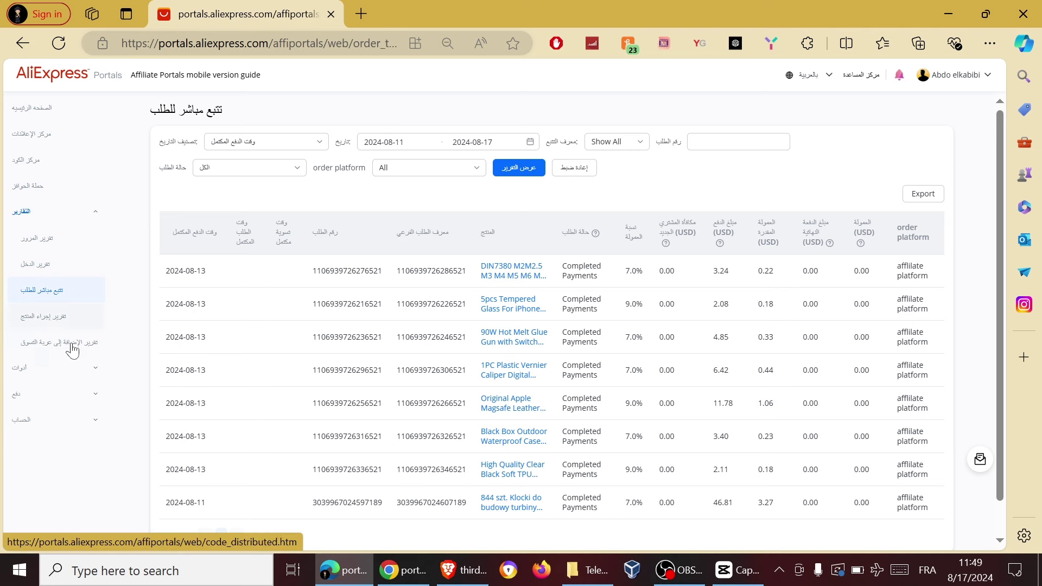
{"action": "left_click", "coordinate": [100, 425]}
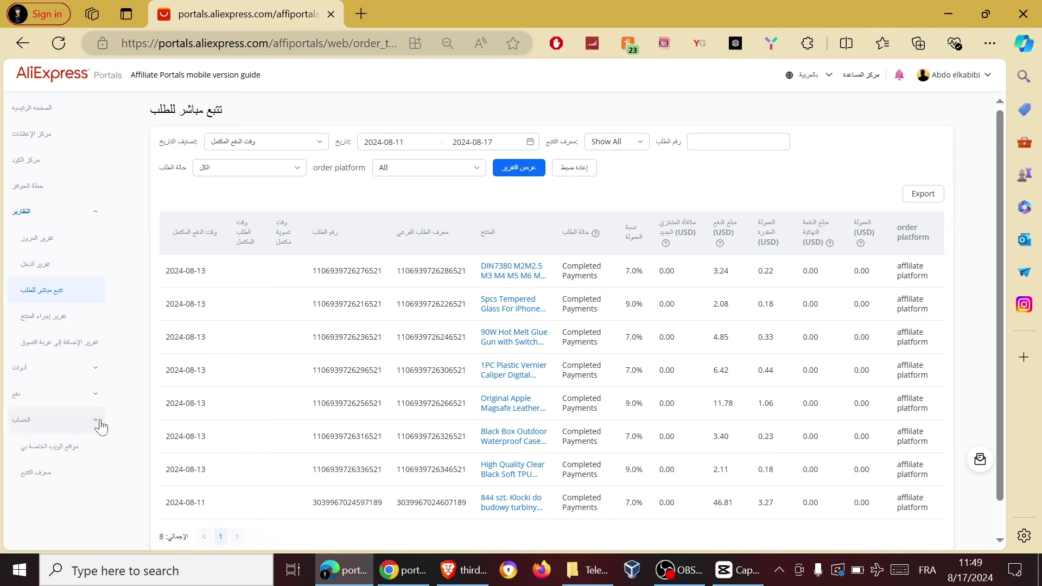
{"action": "left_click", "coordinate": [59, 480]}
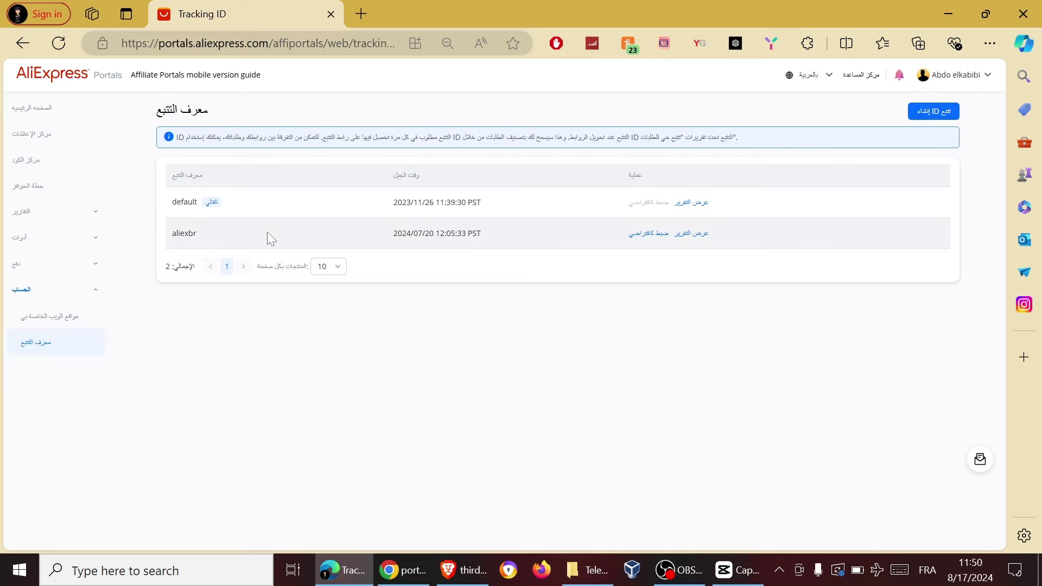
Examine the tracking ID list enlarged, highlight the aliexbr entry and restore the normal page size
{"action": "scroll", "coordinate": [267, 232], "scroll_direction": "up", "scroll_amount": 5}
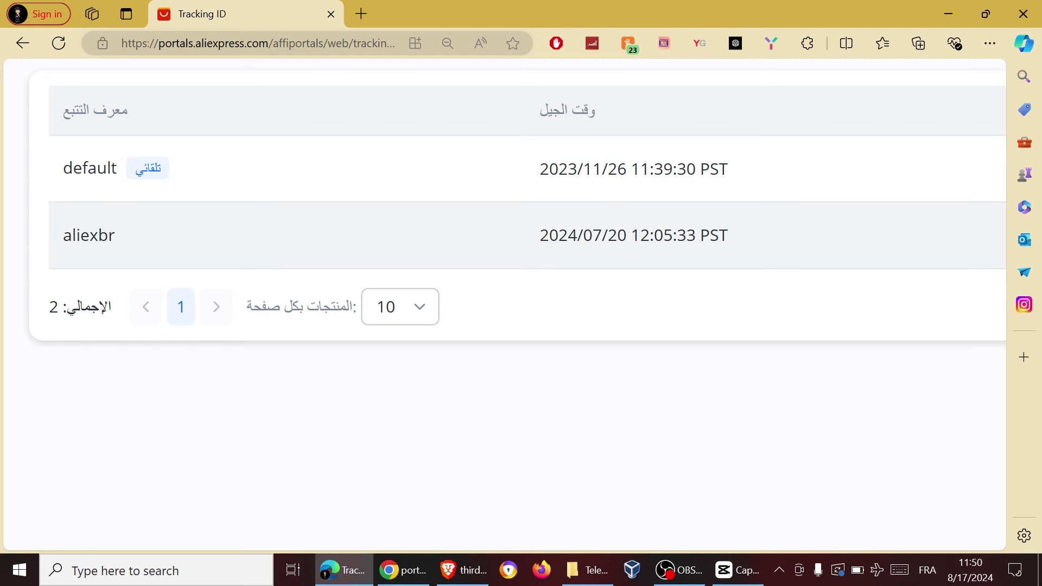
{"action": "left_click_drag", "start_coordinate": [55, 239], "coordinate": [88, 235]}
{"action": "key", "text": "ctrl+minus"}
{"action": "key", "text": "ctrl+minus"}
{"action": "key", "text": "ctrl+minus"}
{"action": "key", "text": "ctrl+minus"}
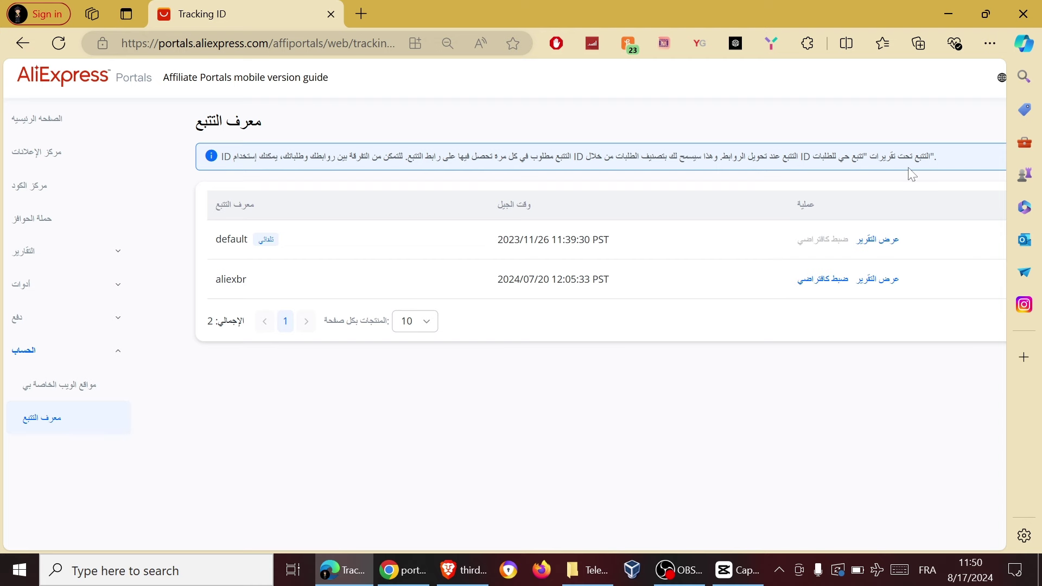
{"action": "key", "text": "ctrl+minus"}
{"action": "key", "text": "ctrl+minus"}
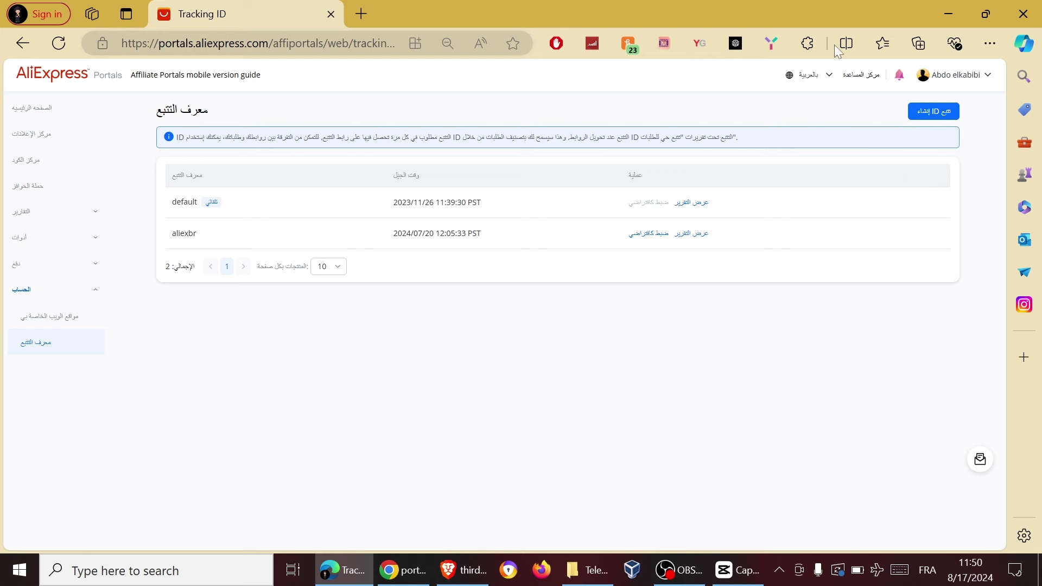
Create a new tracking ID named fastest
{"action": "left_click", "coordinate": [945, 121]}
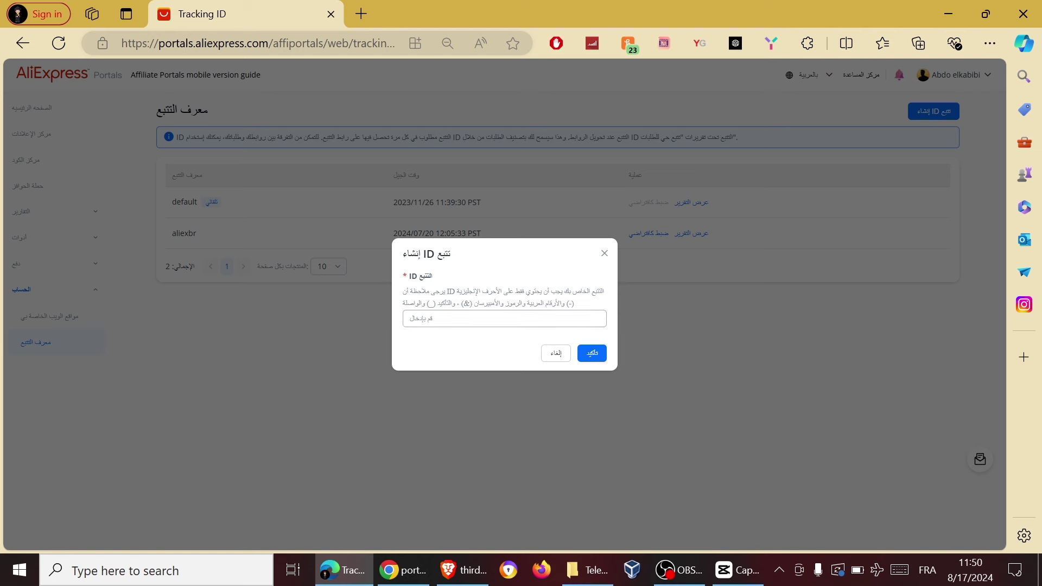
{"action": "left_click", "coordinate": [505, 319]}
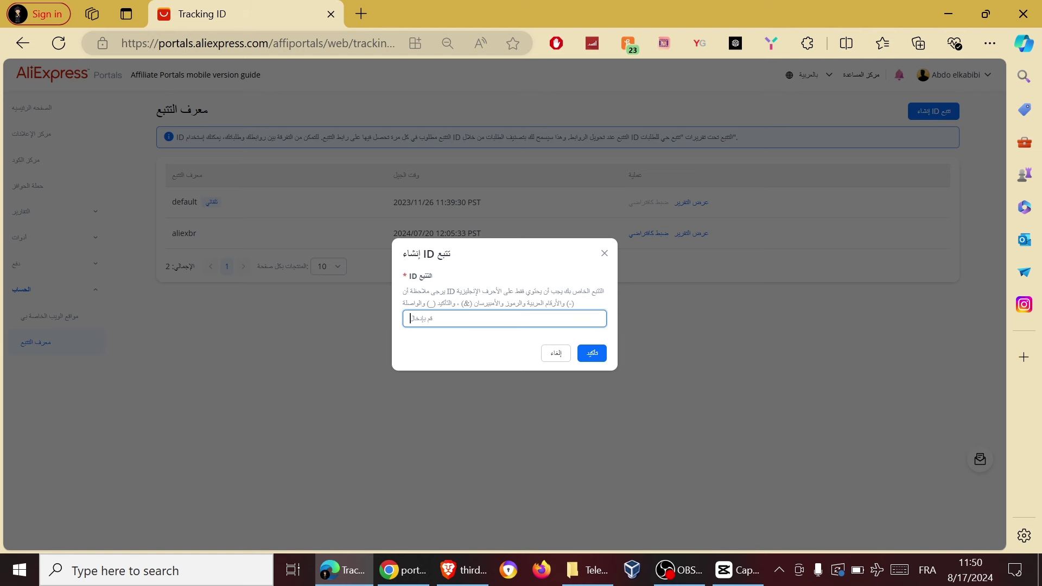
{"action": "type", "text": "fast"}
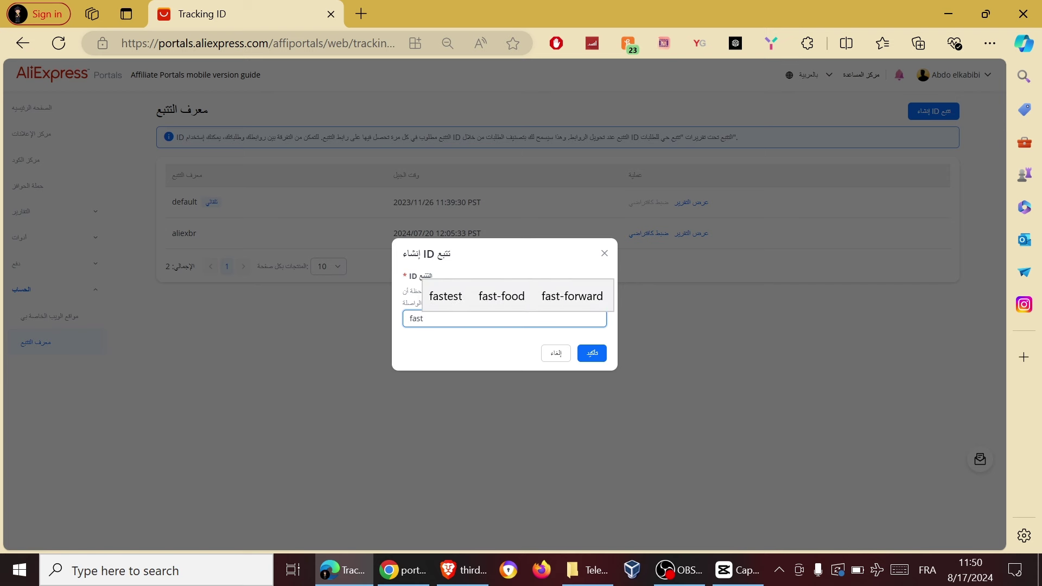
{"action": "left_click", "coordinate": [448, 297]}
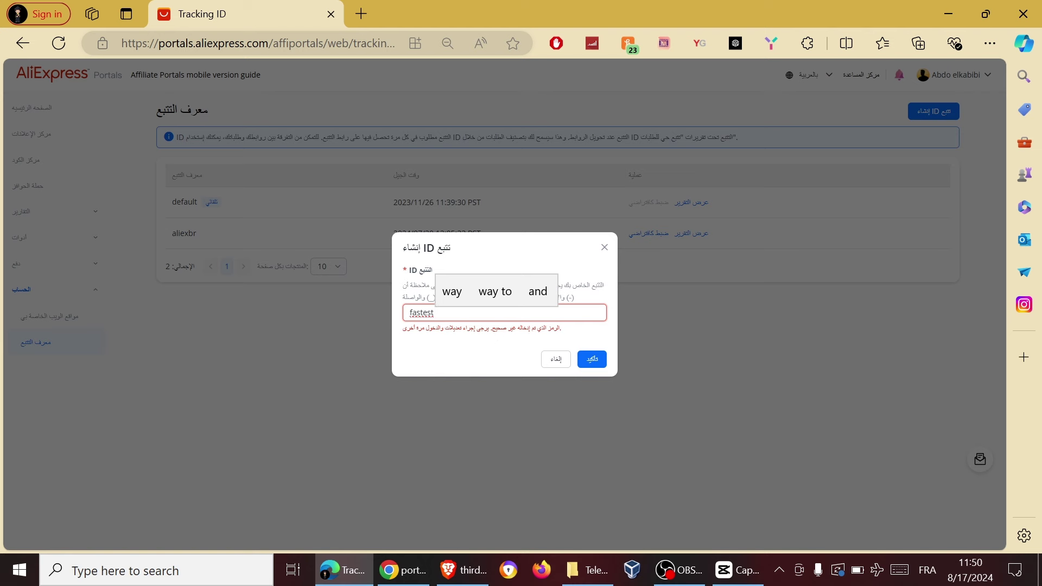
{"action": "key", "text": "BackSpace"}
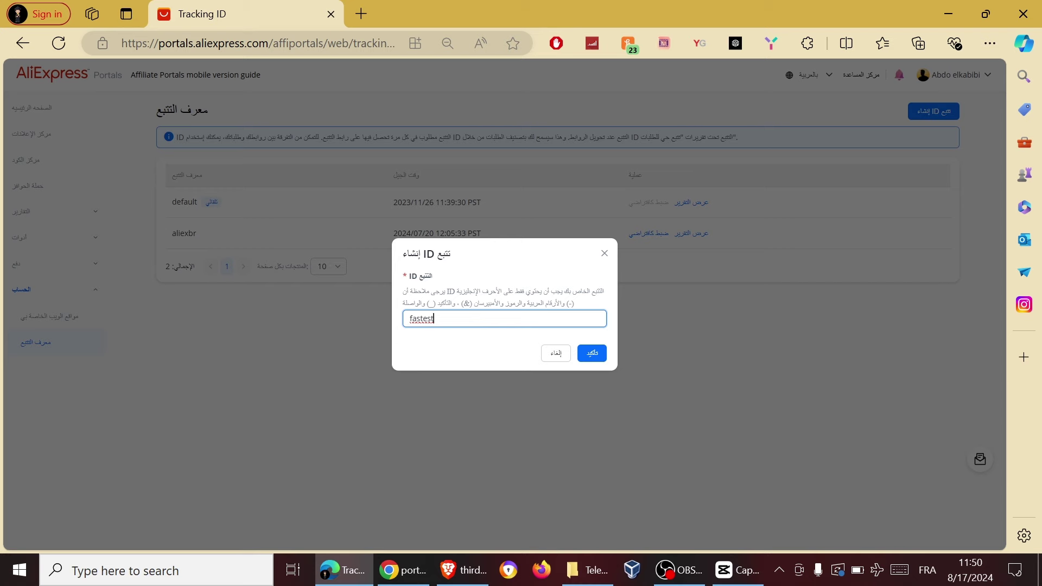
{"action": "left_click", "coordinate": [592, 354]}
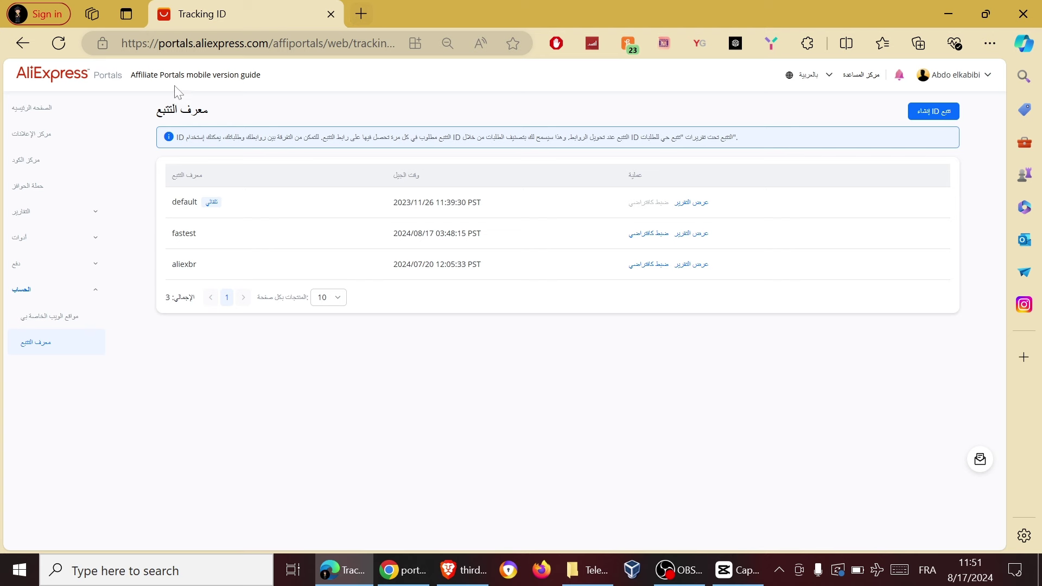
Open the Super Mario mug's product page from the ad center and examine its related items
{"action": "left_click", "coordinate": [57, 144]}
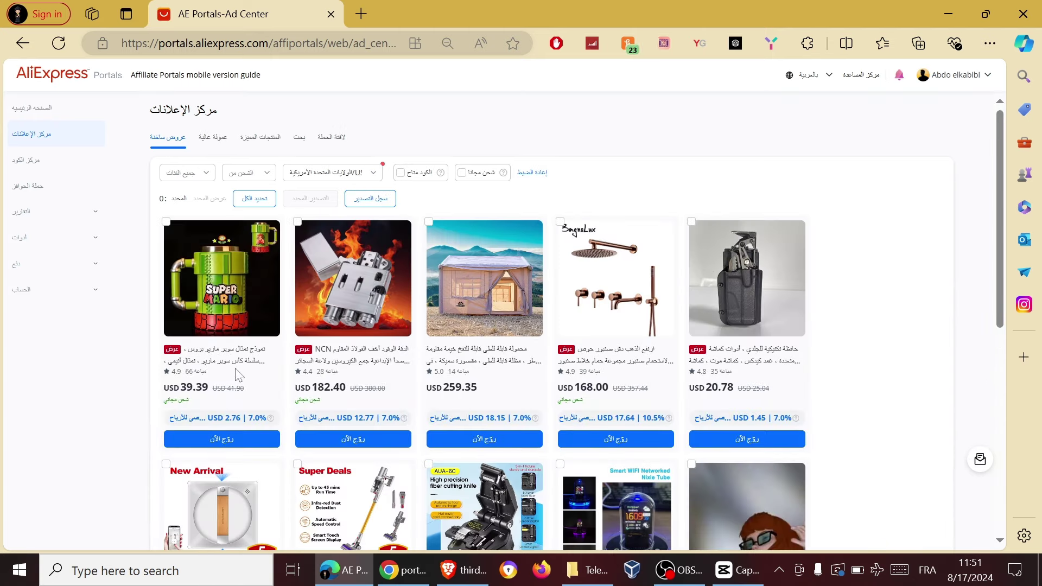
{"action": "left_click", "coordinate": [233, 304]}
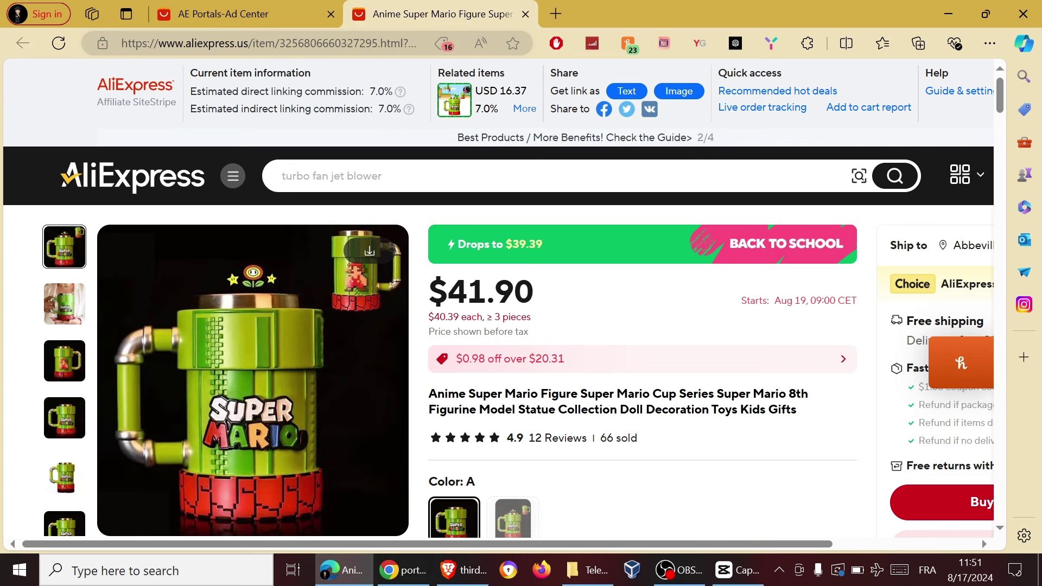
{"action": "scroll", "coordinate": [540, 200], "scroll_direction": "down", "scroll_amount": 3}
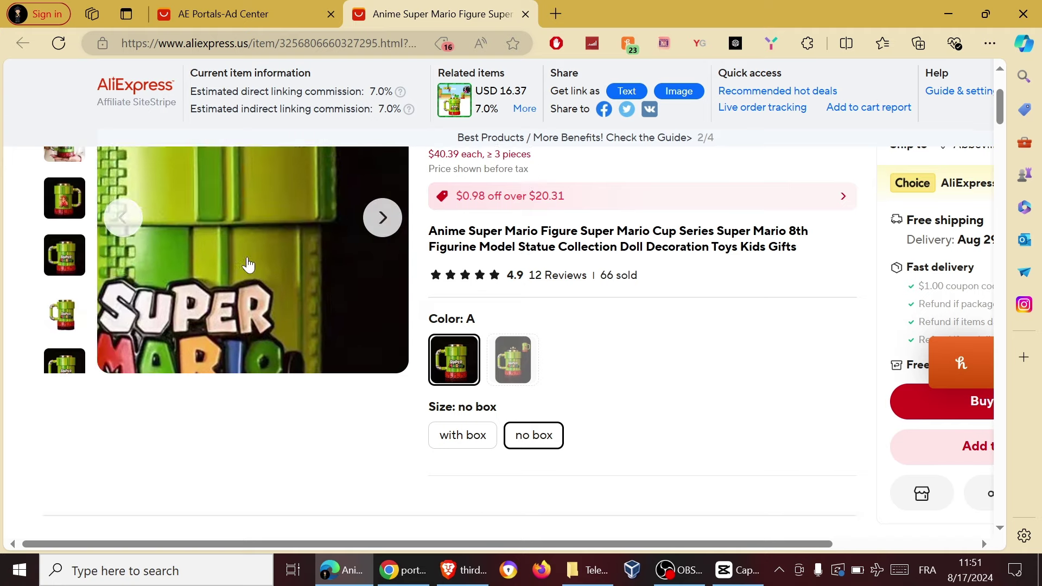
{"action": "scroll", "coordinate": [523, 291], "scroll_direction": "down", "scroll_amount": 10}
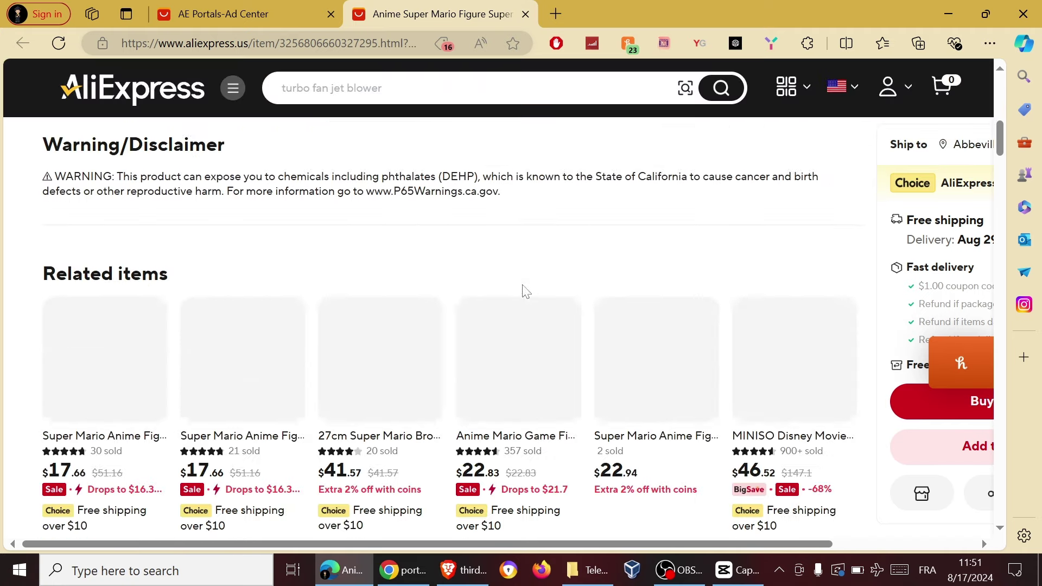
{"action": "scroll", "coordinate": [523, 292], "scroll_direction": "up", "scroll_amount": 1}
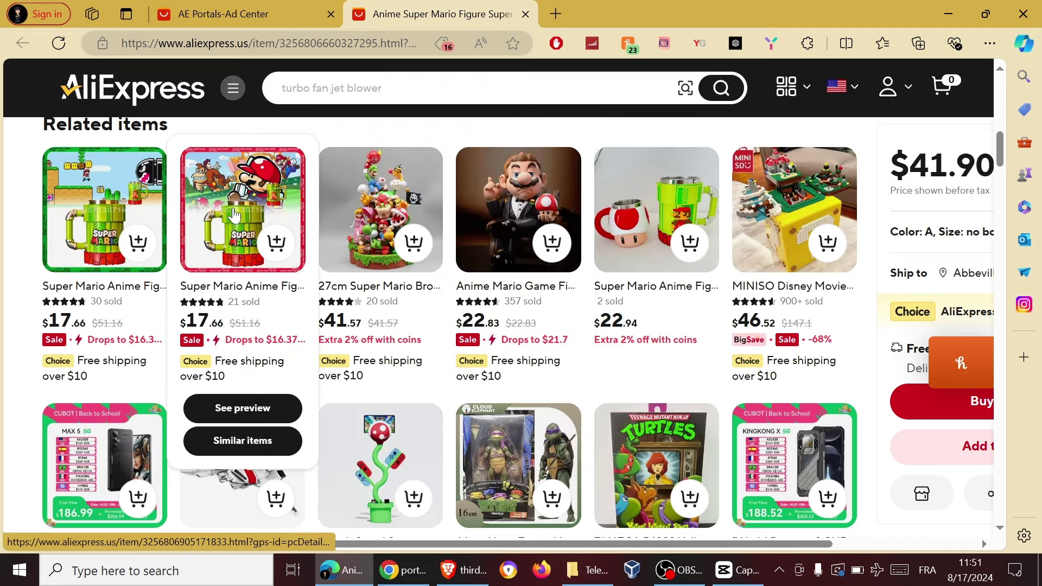
{"action": "scroll", "coordinate": [235, 216], "scroll_direction": "up", "scroll_amount": 5}
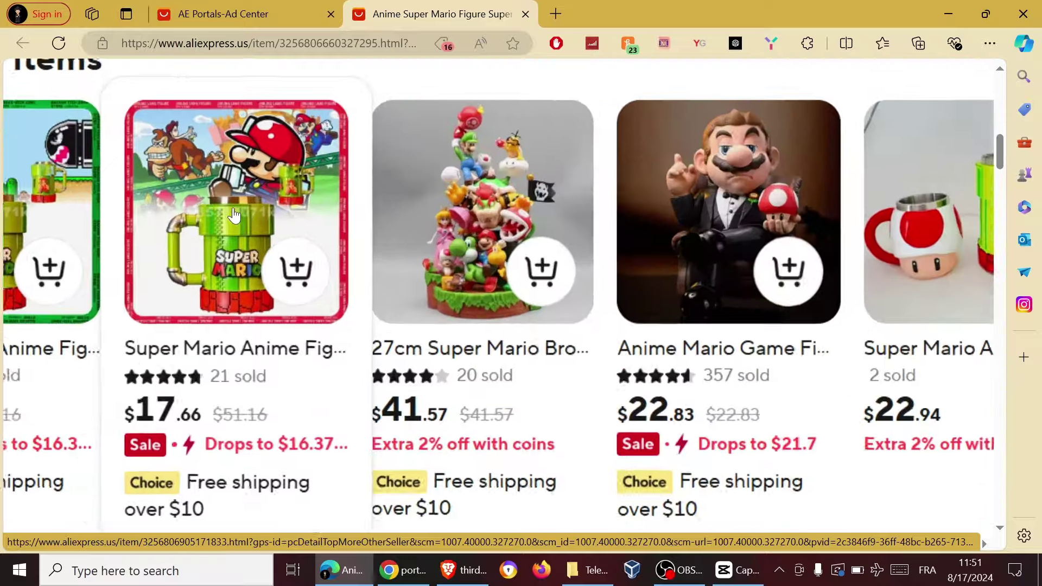
{"action": "scroll", "coordinate": [235, 215], "scroll_direction": "down", "scroll_amount": 5}
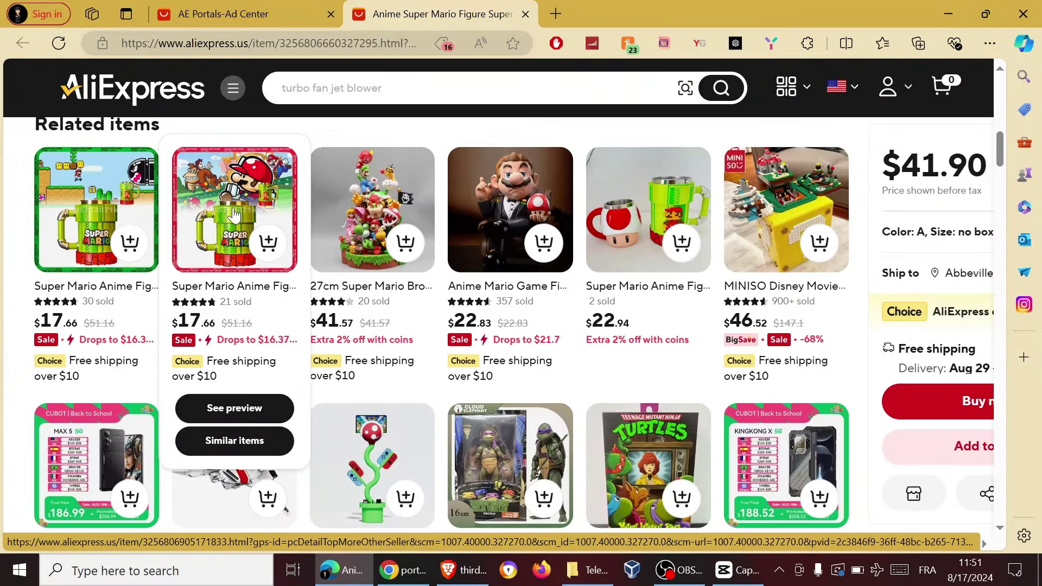
{"action": "scroll", "coordinate": [235, 215], "scroll_direction": "up", "scroll_amount": 10}
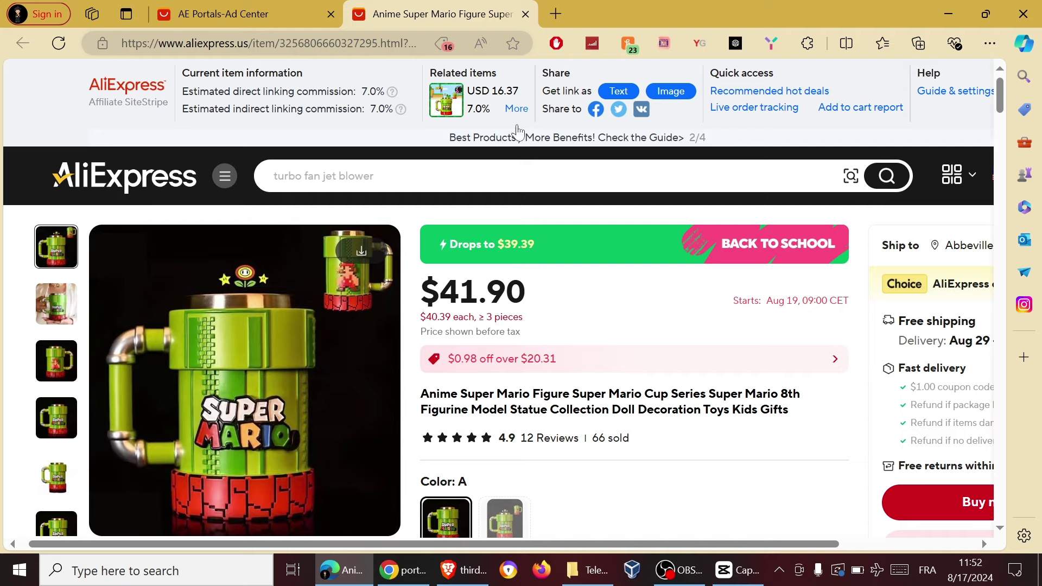
Look through the mug's related items again and its customer reviews
{"action": "scroll", "coordinate": [592, 299], "scroll_direction": "down", "scroll_amount": 10}
{"action": "scroll", "coordinate": [595, 298], "scroll_direction": "down", "scroll_amount": 10}
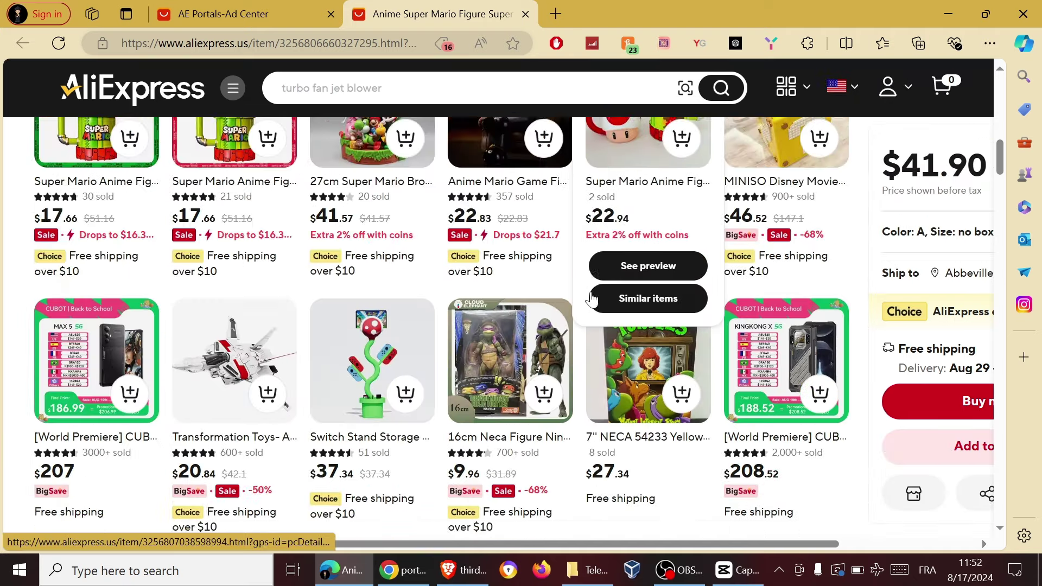
{"action": "scroll", "coordinate": [541, 247], "scroll_direction": "up", "scroll_amount": 2}
{"action": "scroll", "coordinate": [501, 310], "scroll_direction": "down", "scroll_amount": 10}
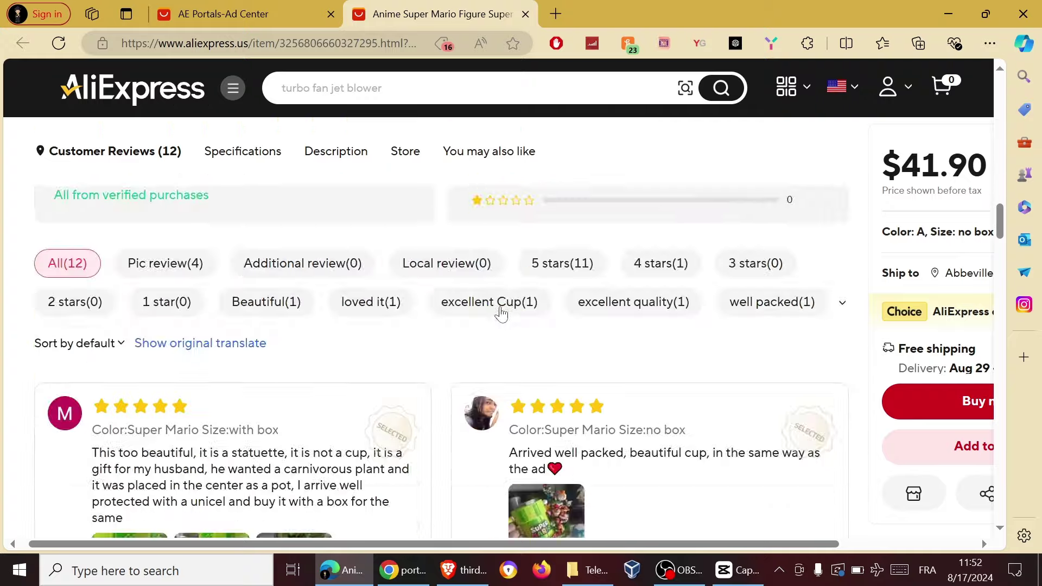
{"action": "scroll", "coordinate": [418, 277], "scroll_direction": "up", "scroll_amount": 8}
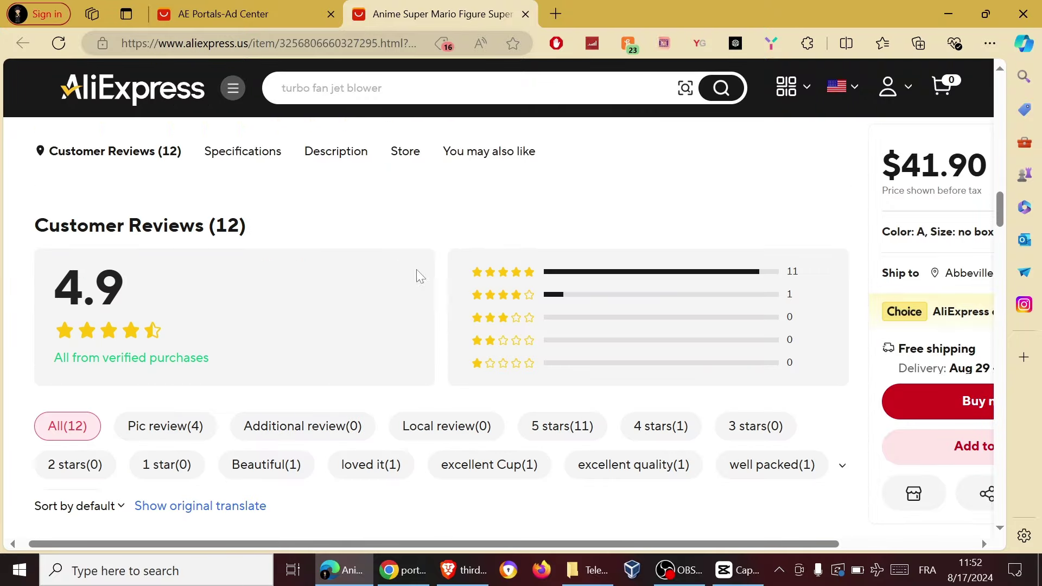
Go to the AliExpress home page, open the weekly deals and open the wireless lavalier microphone's product page
{"action": "left_click", "coordinate": [128, 99]}
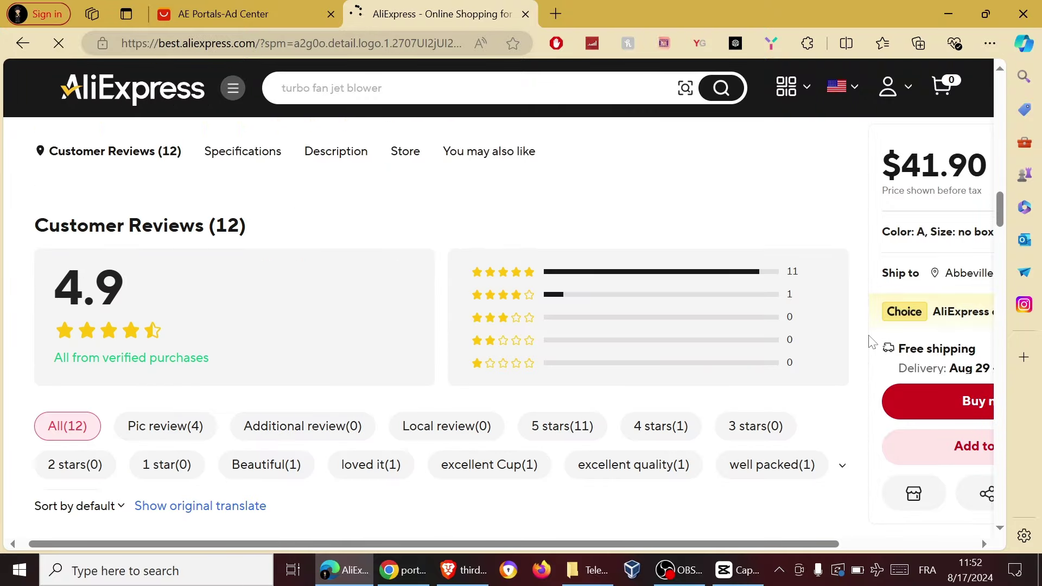
{"action": "scroll", "coordinate": [684, 351], "scroll_direction": "down", "scroll_amount": 10}
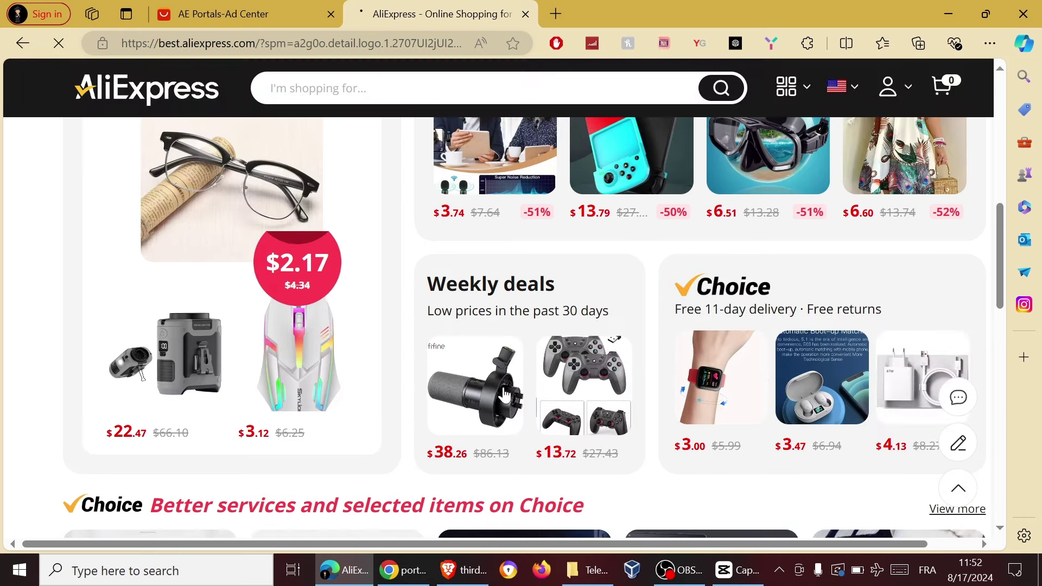
{"action": "left_click", "coordinate": [490, 384]}
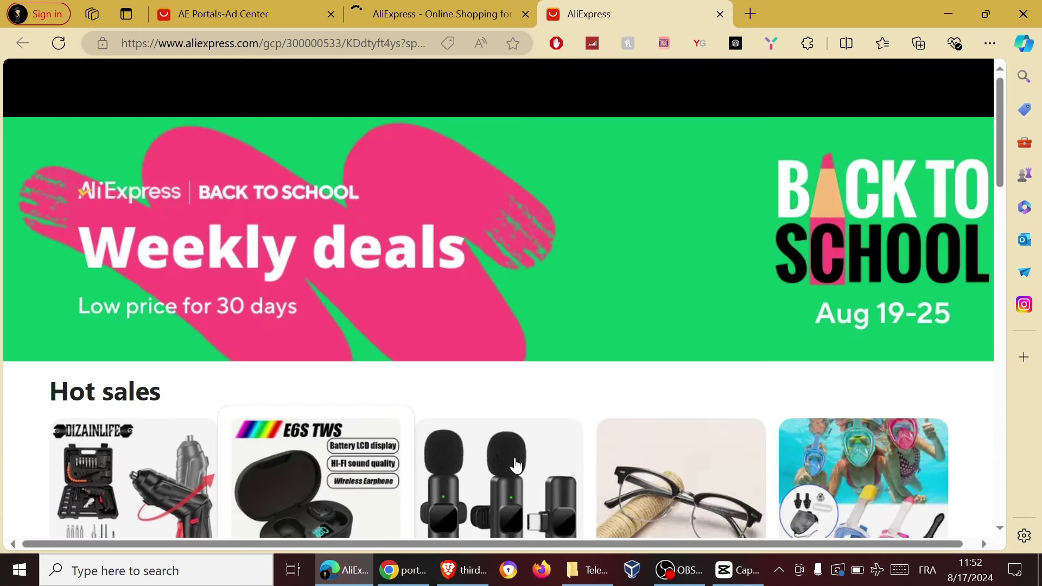
{"action": "left_click", "coordinate": [515, 466]}
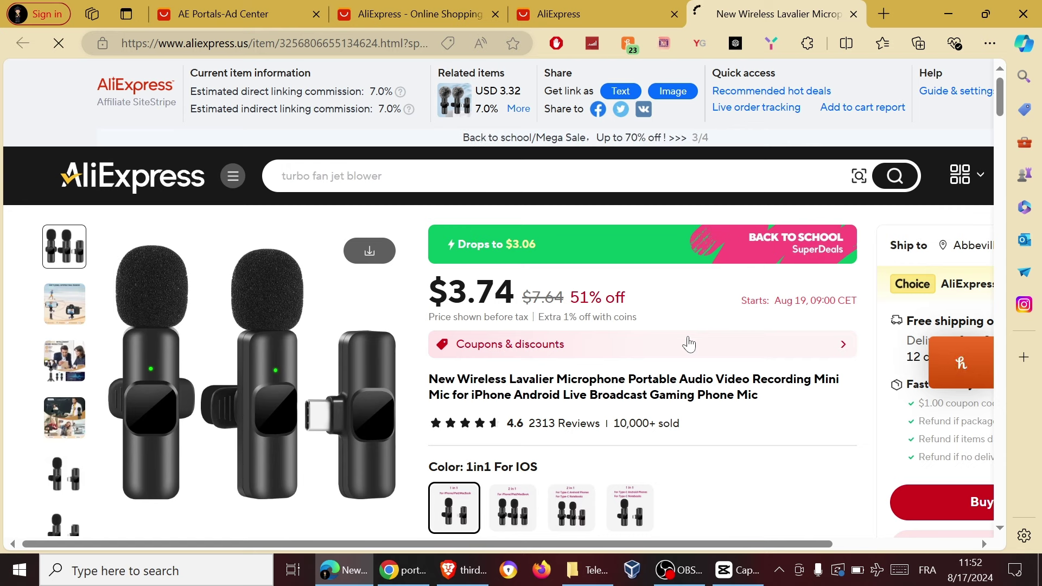
Open the shopping cart from the microphone's page and decline the rewards offer shown for AliExpress
{"action": "left_click_drag", "start_coordinate": [654, 544], "coordinate": [880, 544]}
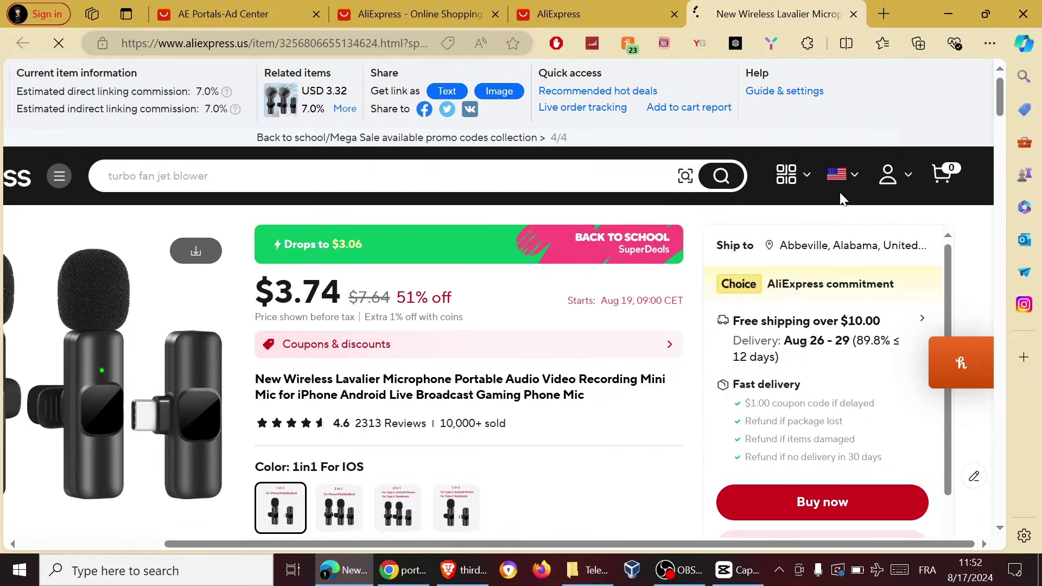
{"action": "left_click", "coordinate": [950, 173]}
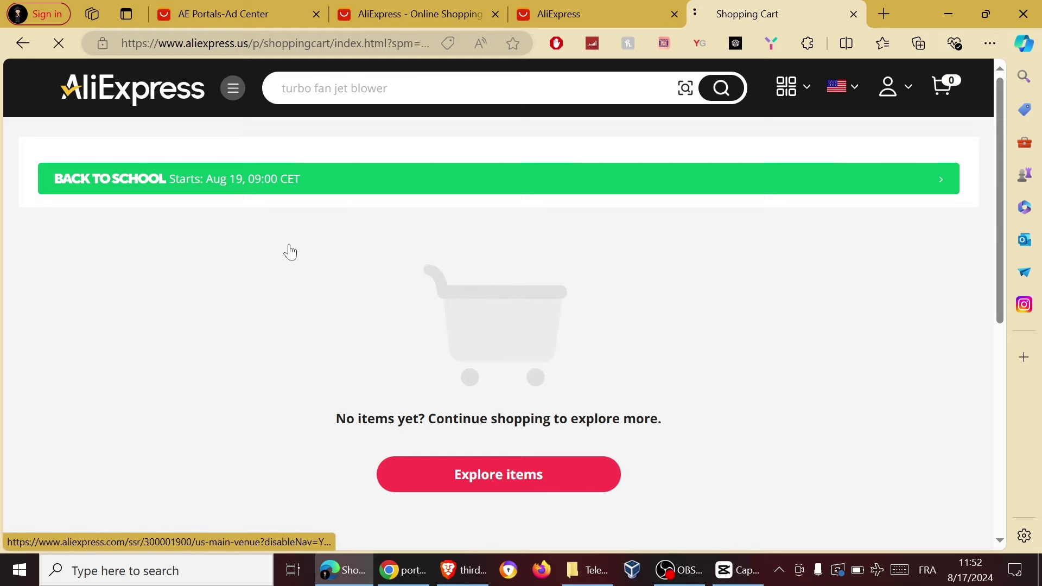
{"action": "left_click", "coordinate": [622, 6]}
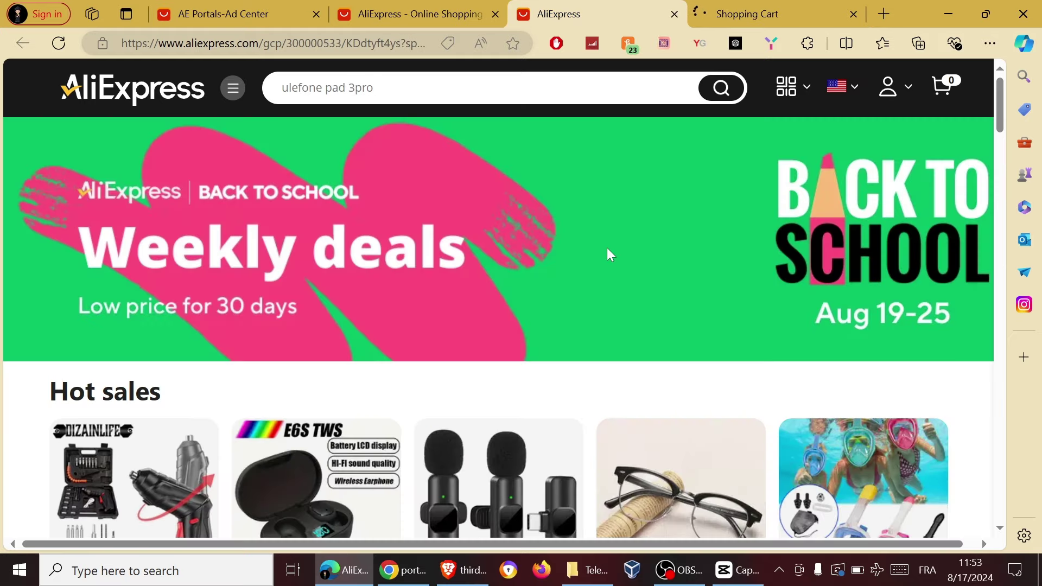
{"action": "scroll", "coordinate": [607, 248], "scroll_direction": "down", "scroll_amount": 5}
{"action": "key", "text": "ctrl+Tab"}
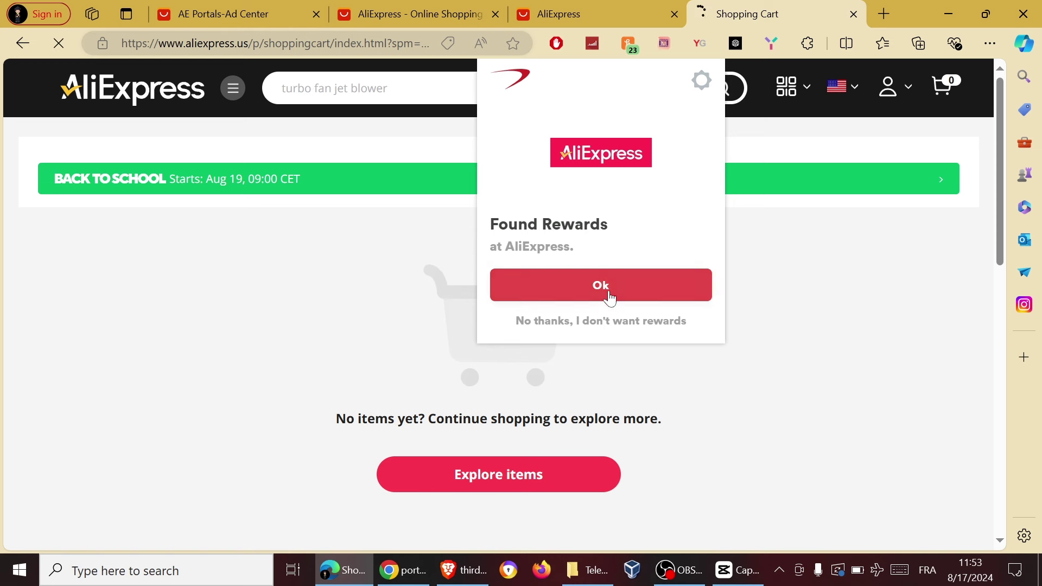
{"action": "left_click", "coordinate": [634, 323]}
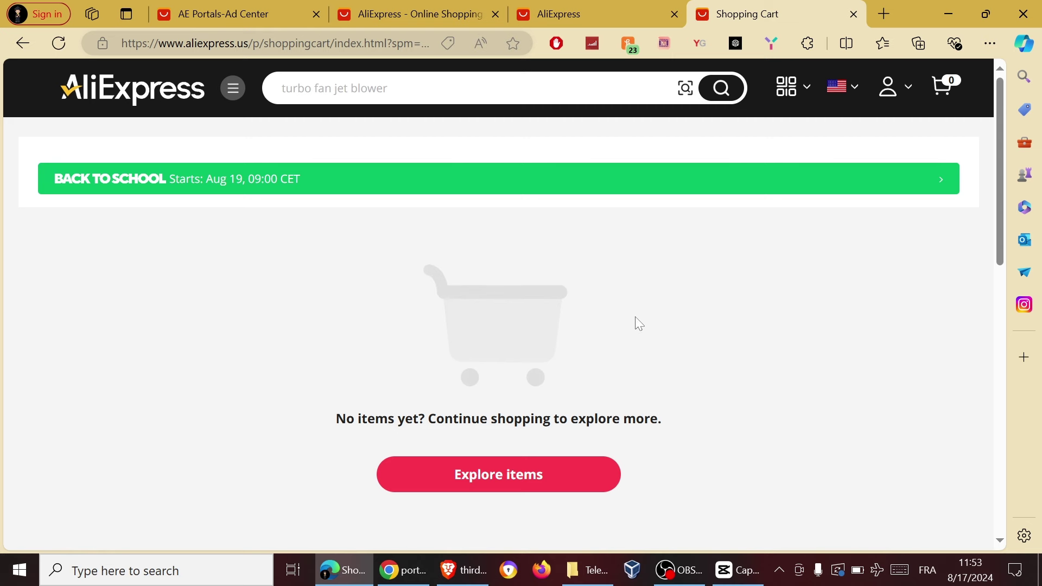
Return to the weekly deals page and look through its hot sales products
{"action": "left_click", "coordinate": [601, 5]}
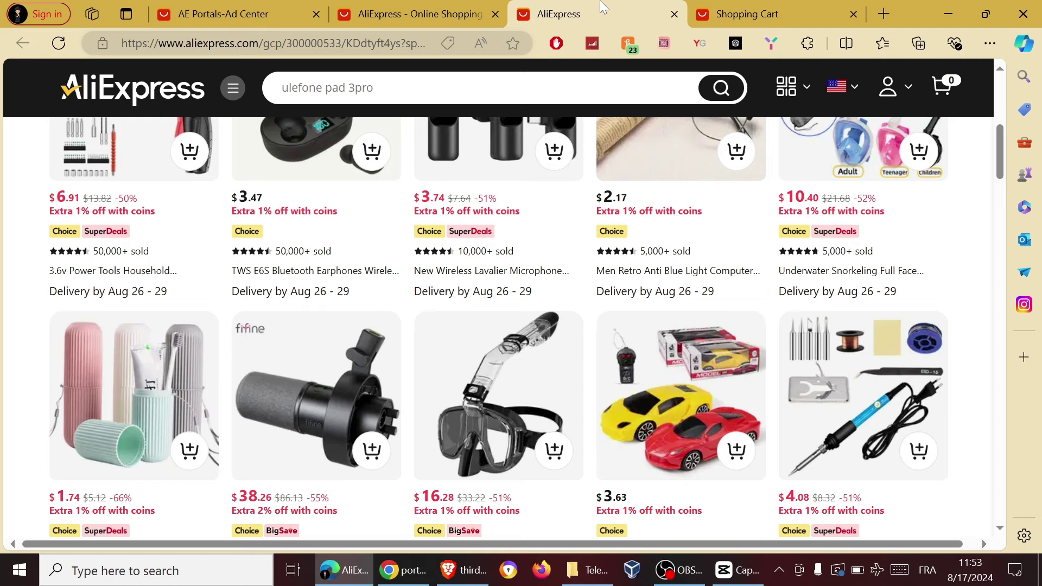
{"action": "scroll", "coordinate": [522, 221], "scroll_direction": "up", "scroll_amount": 5}
{"action": "scroll", "coordinate": [454, 226], "scroll_direction": "down", "scroll_amount": 3}
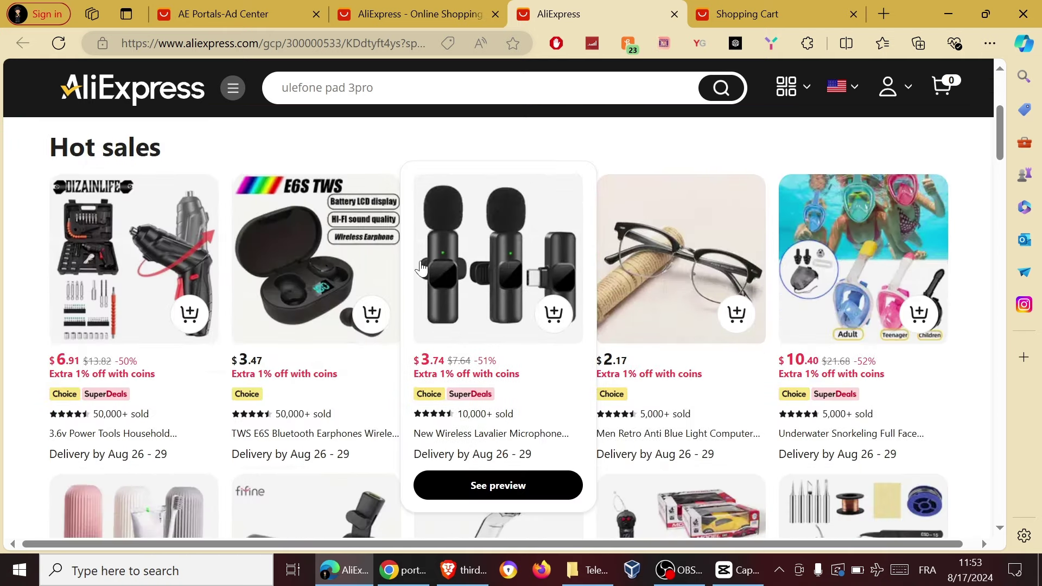
Return to the AliExpress home page and open its back-to-school daily deals page
{"action": "mouse_move", "coordinate": [108, 272]}
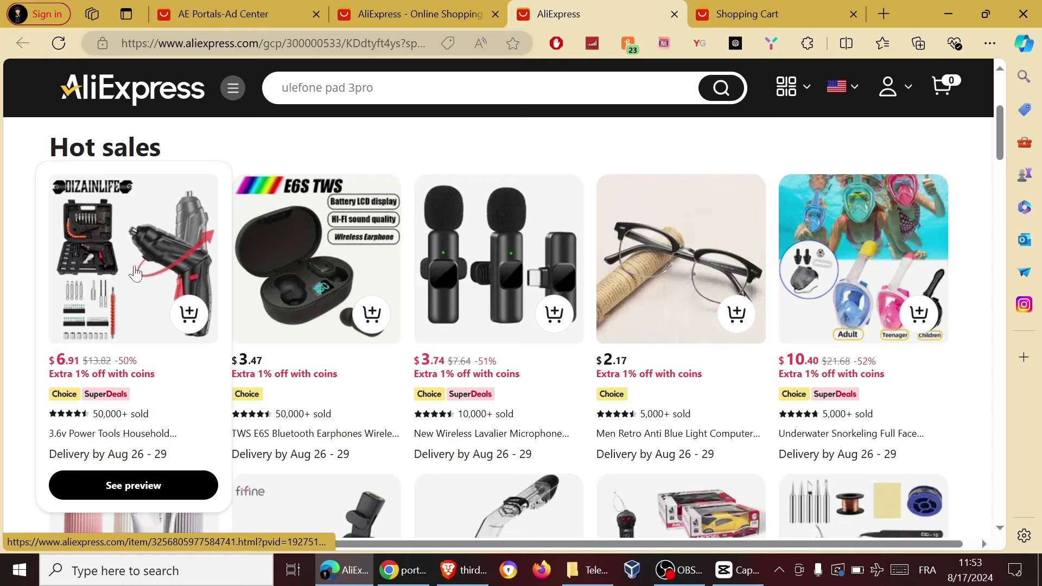
{"action": "left_click", "coordinate": [369, 7]}
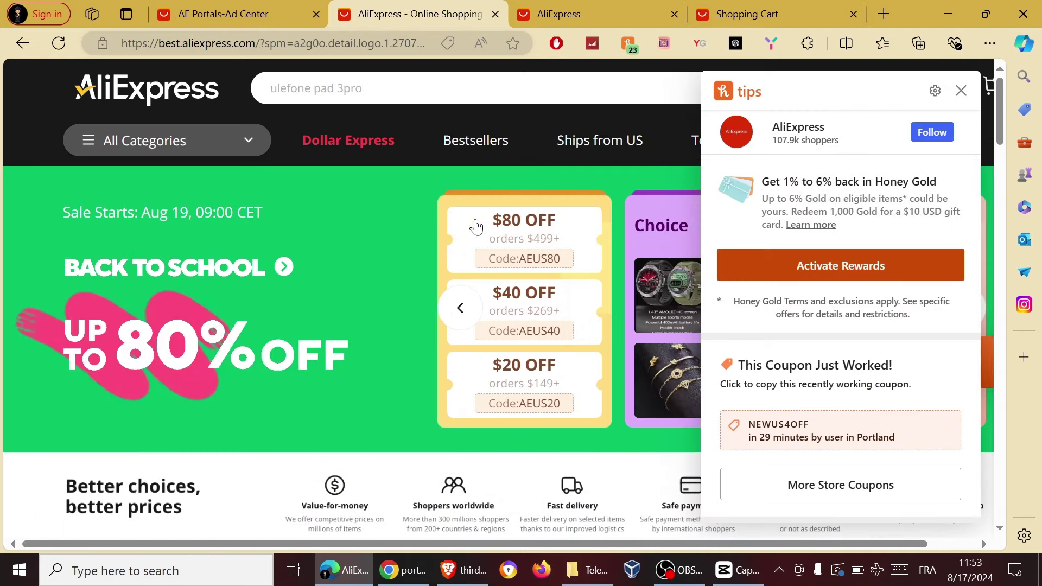
{"action": "scroll", "coordinate": [521, 239], "scroll_direction": "down", "scroll_amount": 5}
{"action": "left_click", "coordinate": [509, 303]}
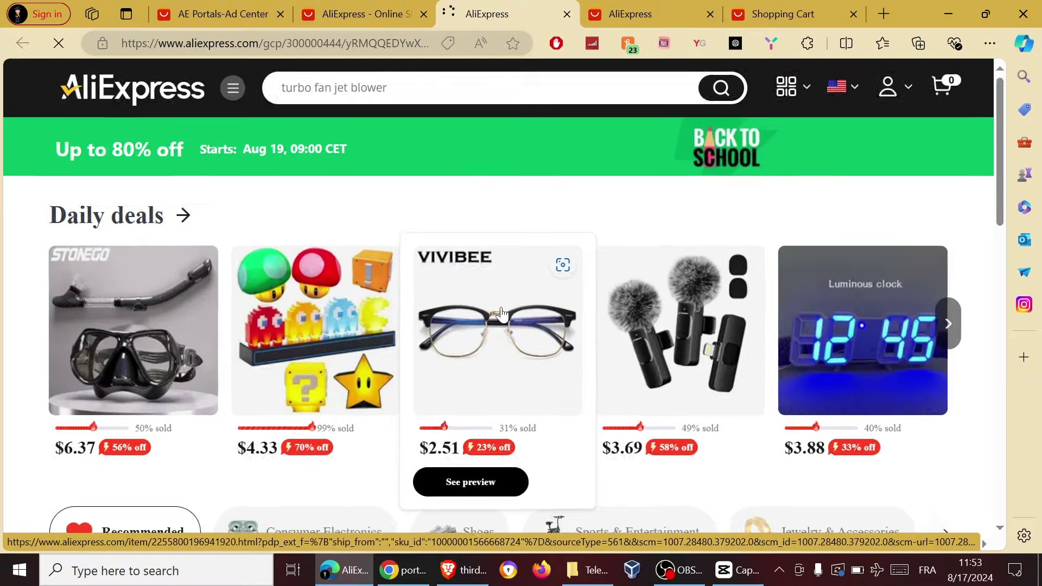
Look through the daily deals products and open the shopping cart from that page
{"action": "scroll", "coordinate": [494, 318], "scroll_direction": "down", "scroll_amount": 3}
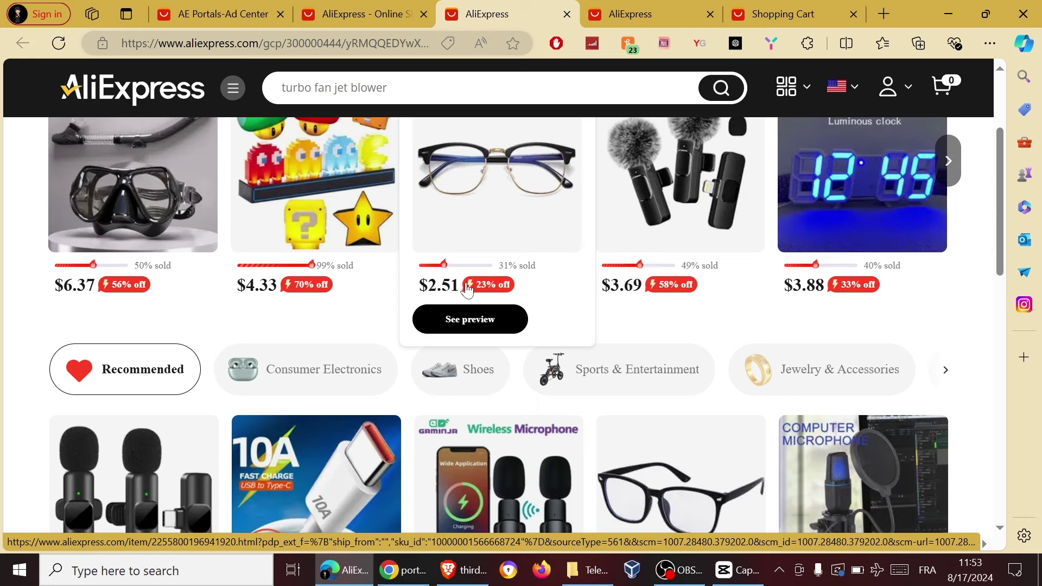
{"action": "scroll", "coordinate": [517, 271], "scroll_direction": "up", "scroll_amount": 3}
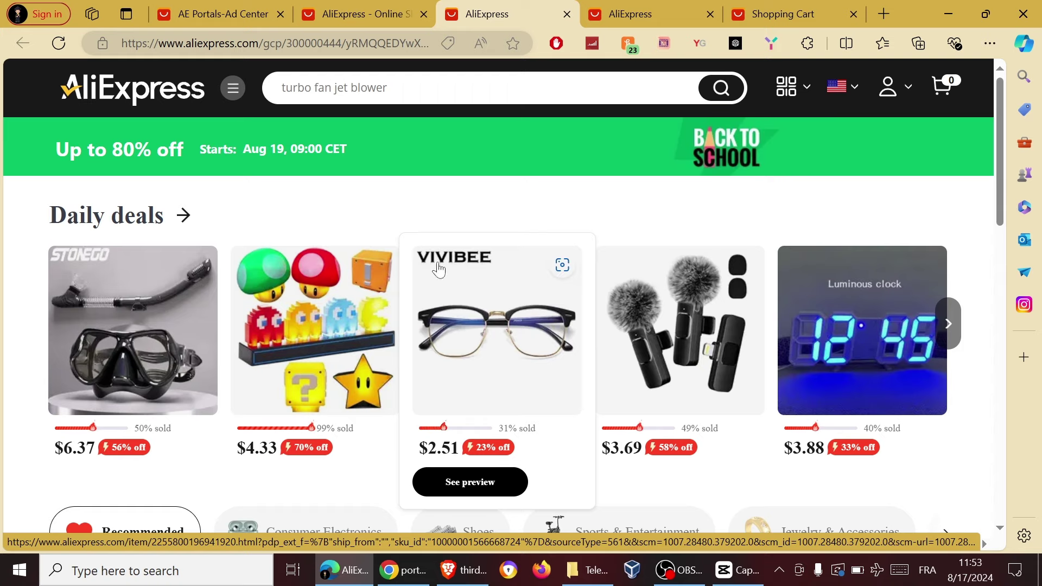
{"action": "left_click", "coordinate": [936, 88]}
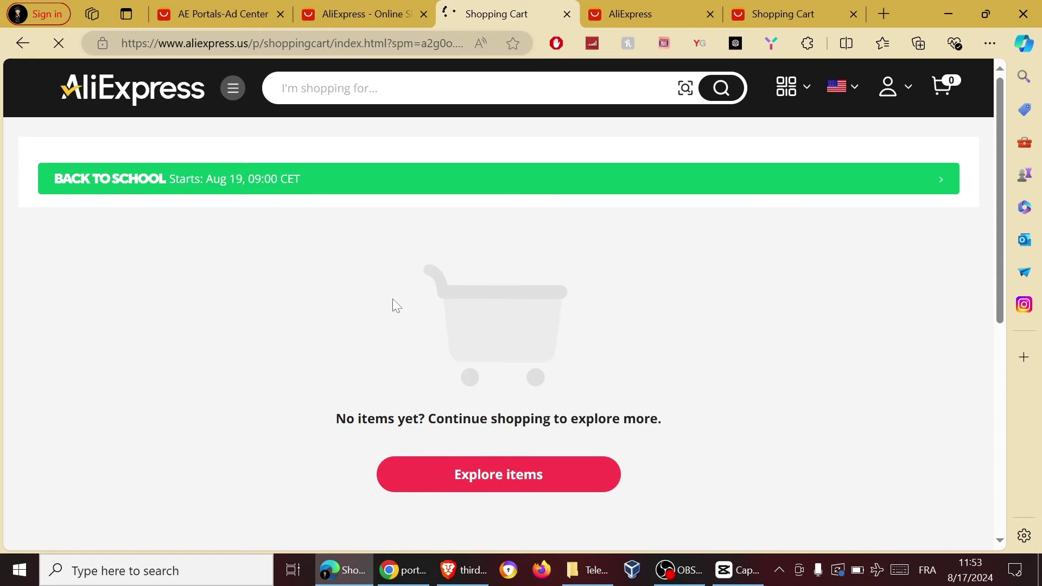
{"action": "scroll", "coordinate": [392, 300], "scroll_direction": "down", "scroll_amount": 2}
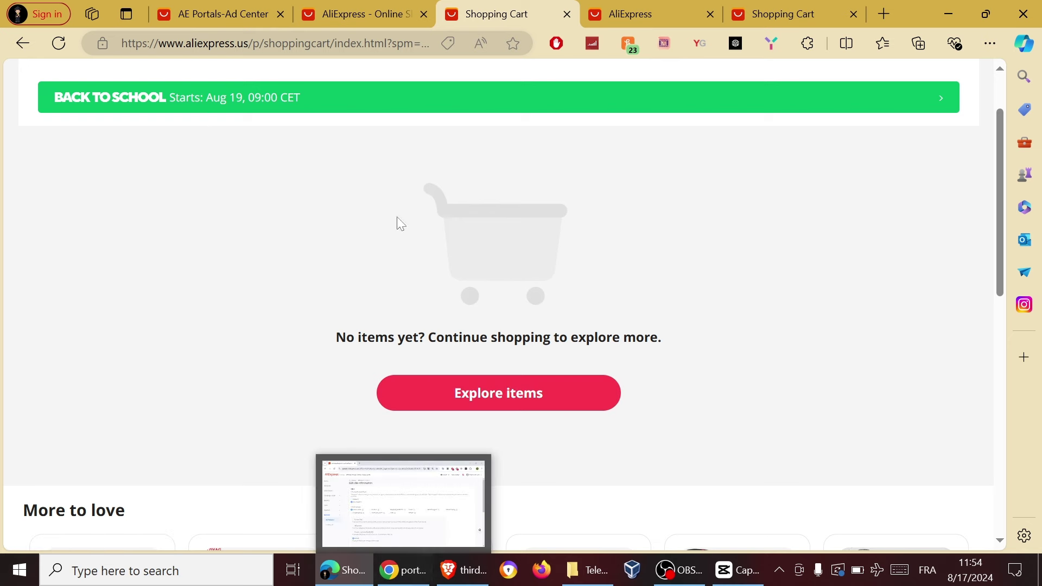
Switch to the affiliate portal in Chrome and open its Commission Rules page
{"action": "left_click", "coordinate": [247, 14]}
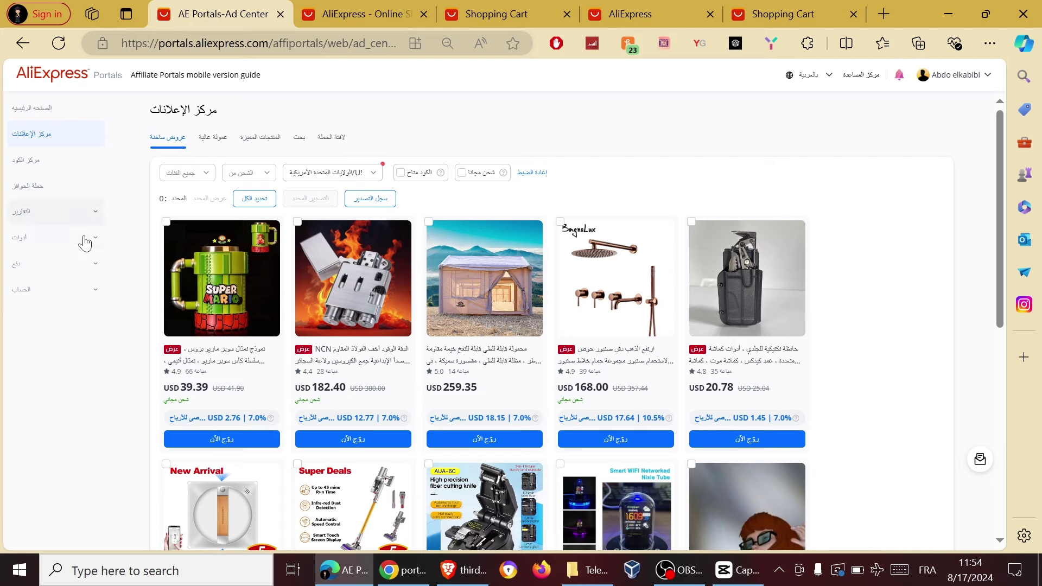
{"action": "left_click", "coordinate": [415, 571]}
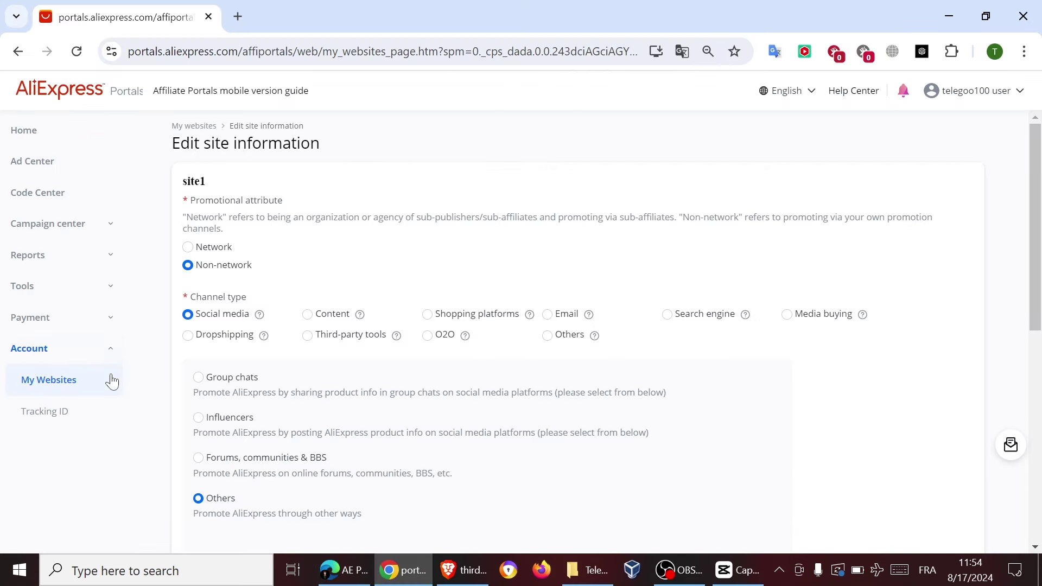
{"action": "left_click", "coordinate": [108, 319]}
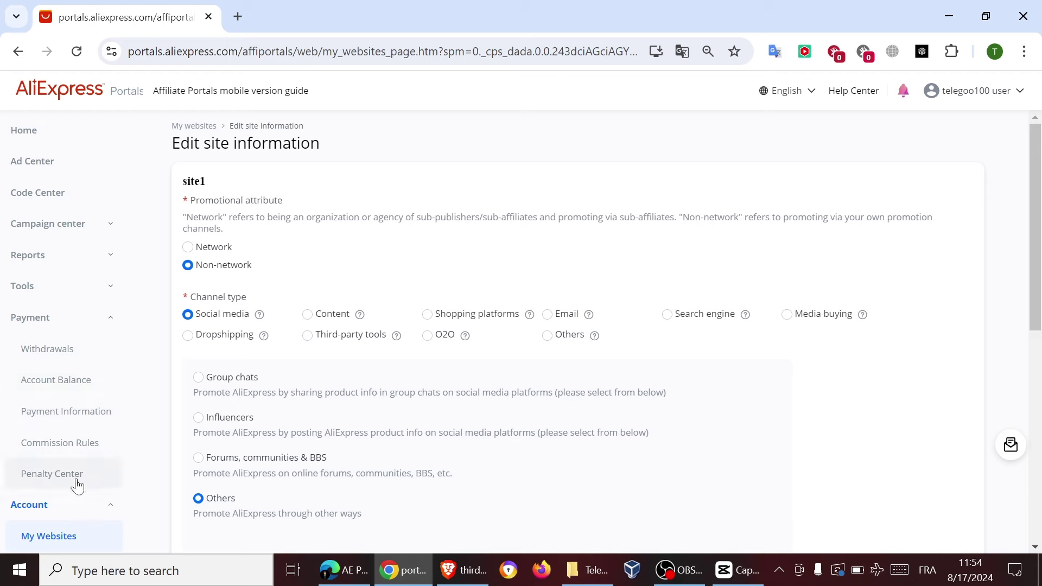
{"action": "left_click", "coordinate": [87, 445]}
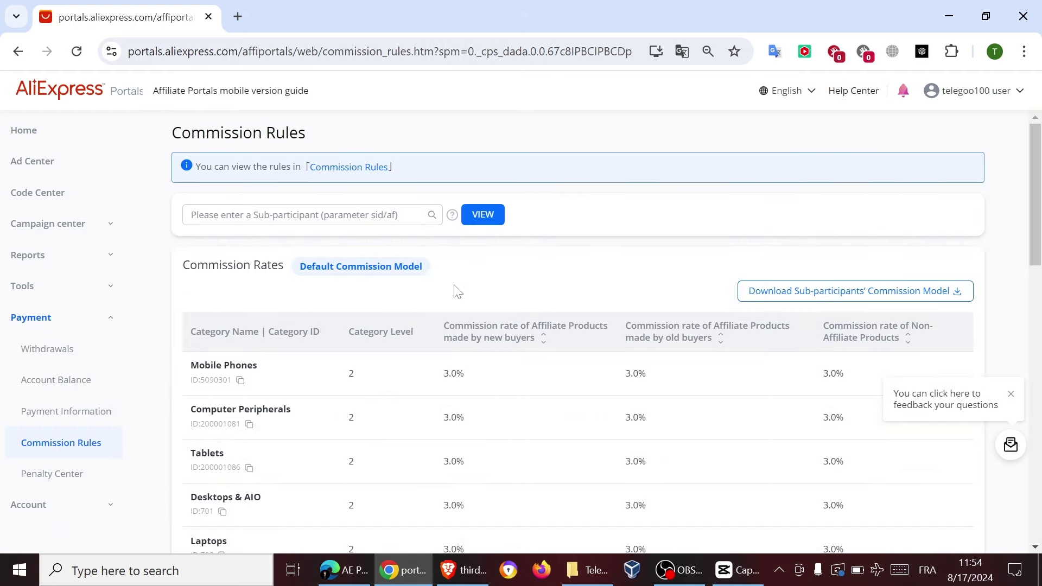
Examine the commission rates for each product category, the explanatory notes and the new buyer bonus rates
{"action": "scroll", "coordinate": [455, 292], "scroll_direction": "down", "scroll_amount": 2}
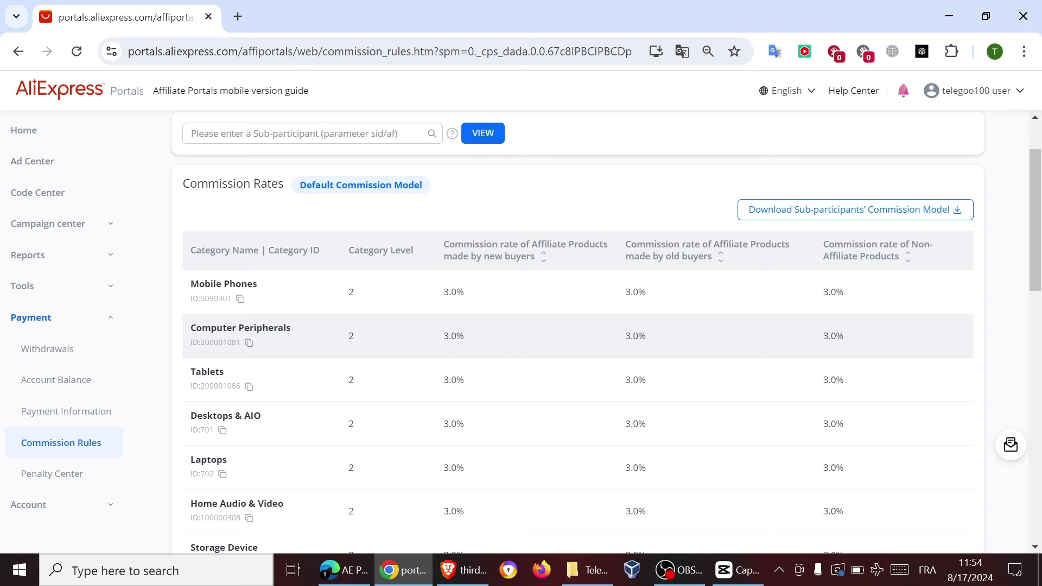
{"action": "scroll", "coordinate": [391, 401], "scroll_direction": "down", "scroll_amount": 2}
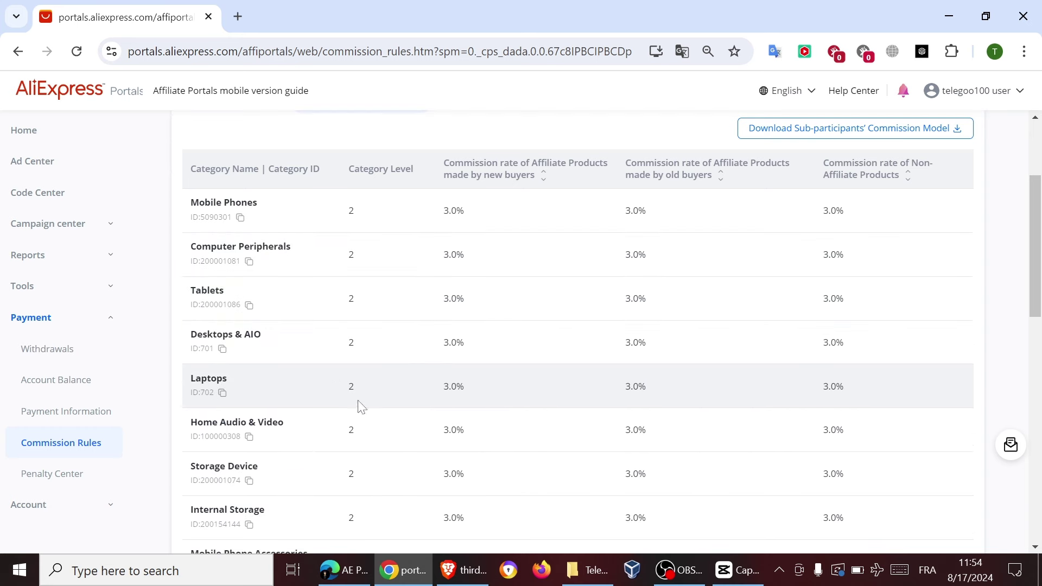
{"action": "scroll", "coordinate": [481, 385], "scroll_direction": "down", "scroll_amount": 2}
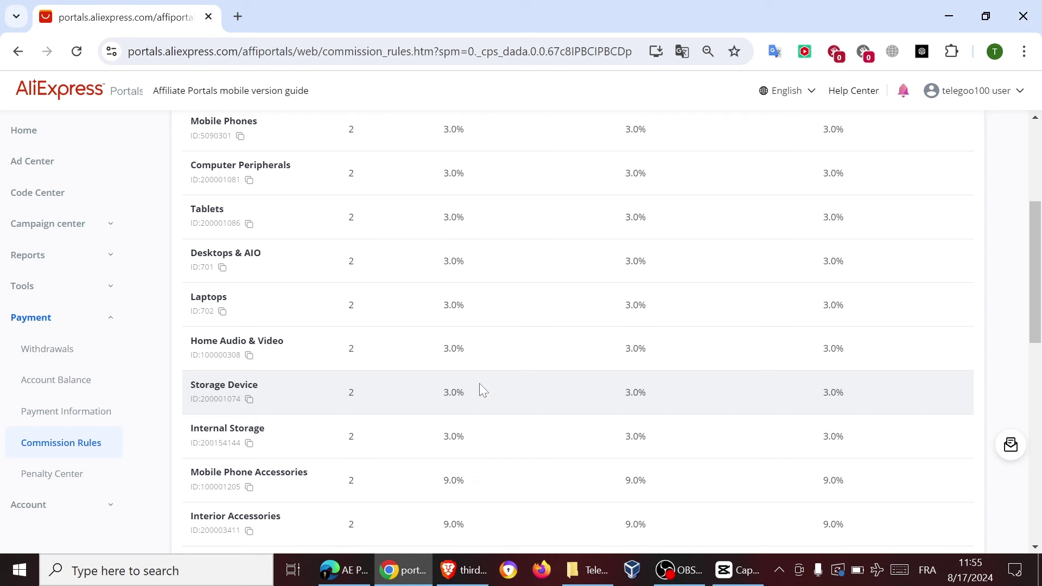
{"action": "scroll", "coordinate": [480, 383], "scroll_direction": "down", "scroll_amount": 5}
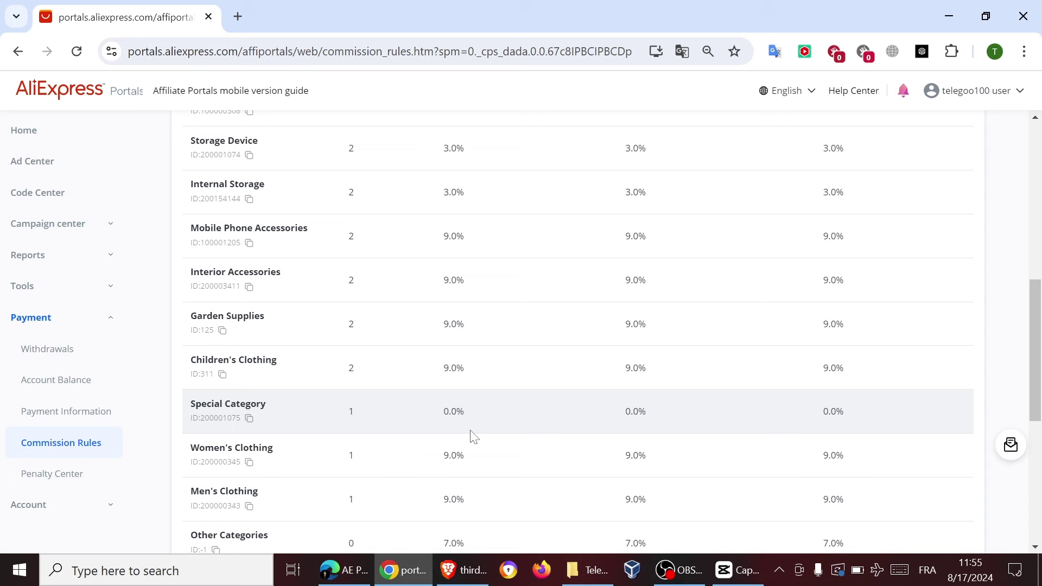
{"action": "scroll", "coordinate": [455, 386], "scroll_direction": "down", "scroll_amount": 1}
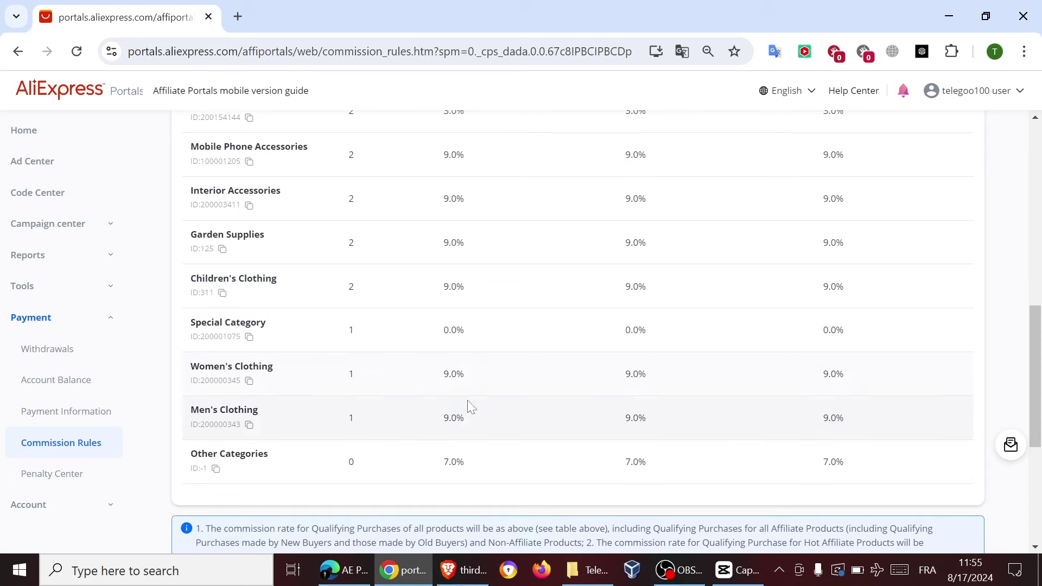
{"action": "scroll", "coordinate": [468, 402], "scroll_direction": "up", "scroll_amount": 1}
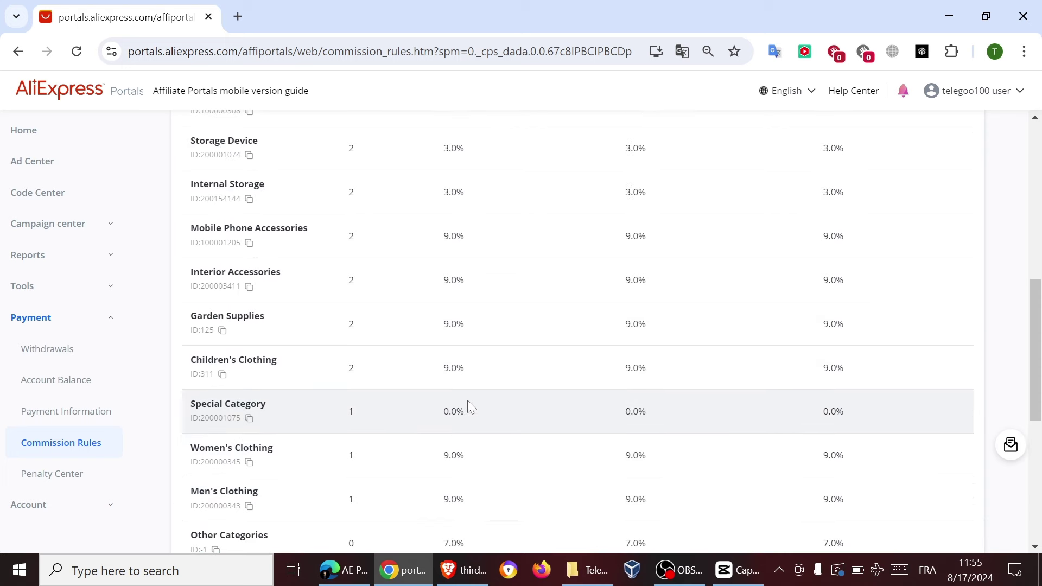
{"action": "scroll", "coordinate": [468, 401], "scroll_direction": "down", "scroll_amount": 3}
{"action": "scroll", "coordinate": [468, 401], "scroll_direction": "down", "scroll_amount": 2}
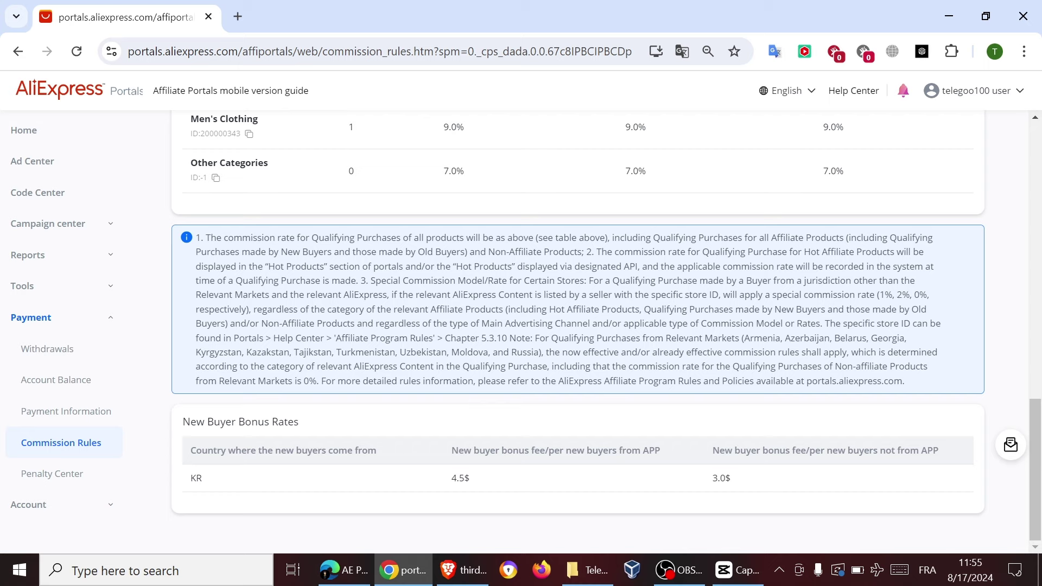
Open the Ad Center's hot deals and set the ship-from filter to Global
{"action": "left_click", "coordinate": [39, 163]}
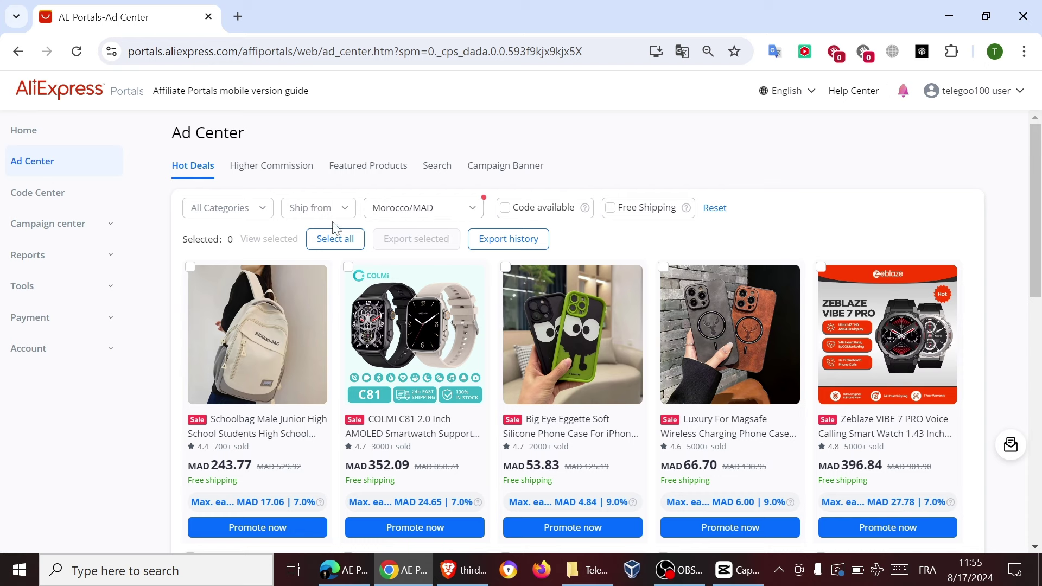
{"action": "left_click", "coordinate": [345, 210]}
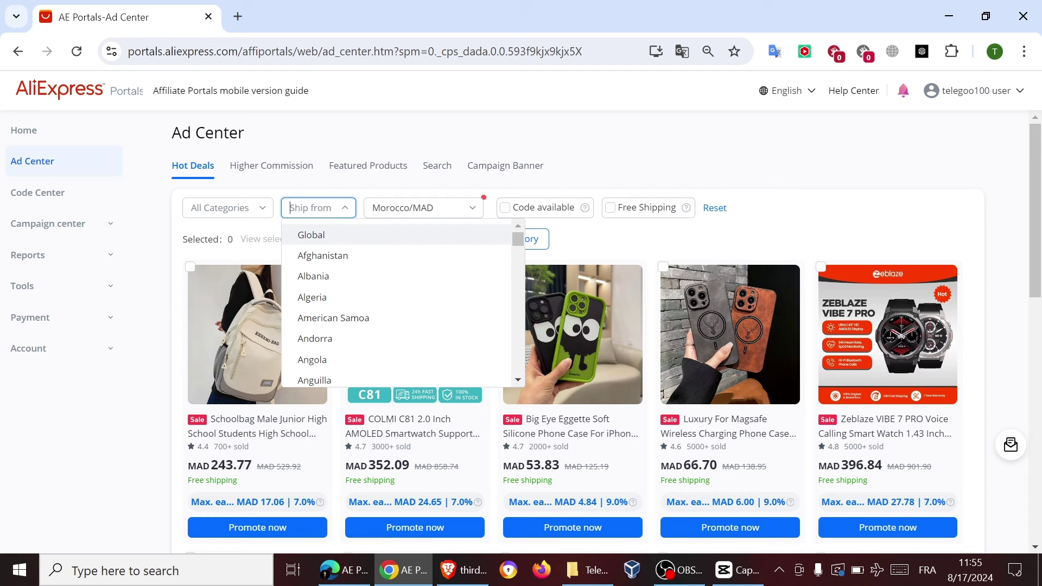
{"action": "left_click", "coordinate": [349, 235]}
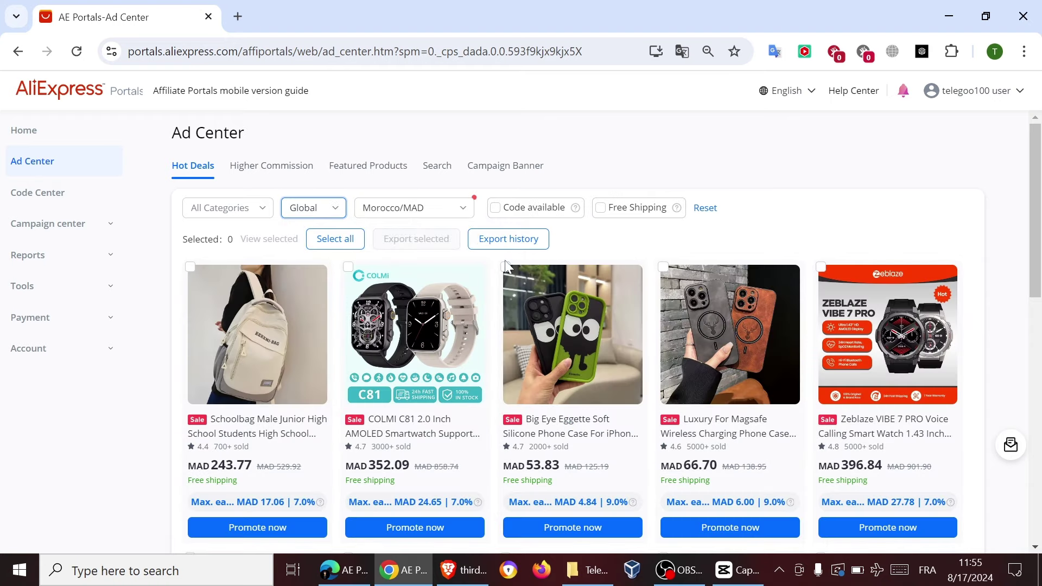
Enlarge the large capacity waterproof backpack's listing and highlight its price, free shipping, commission rate and maximum earnings
{"action": "scroll", "coordinate": [382, 373], "scroll_direction": "down", "scroll_amount": 5}
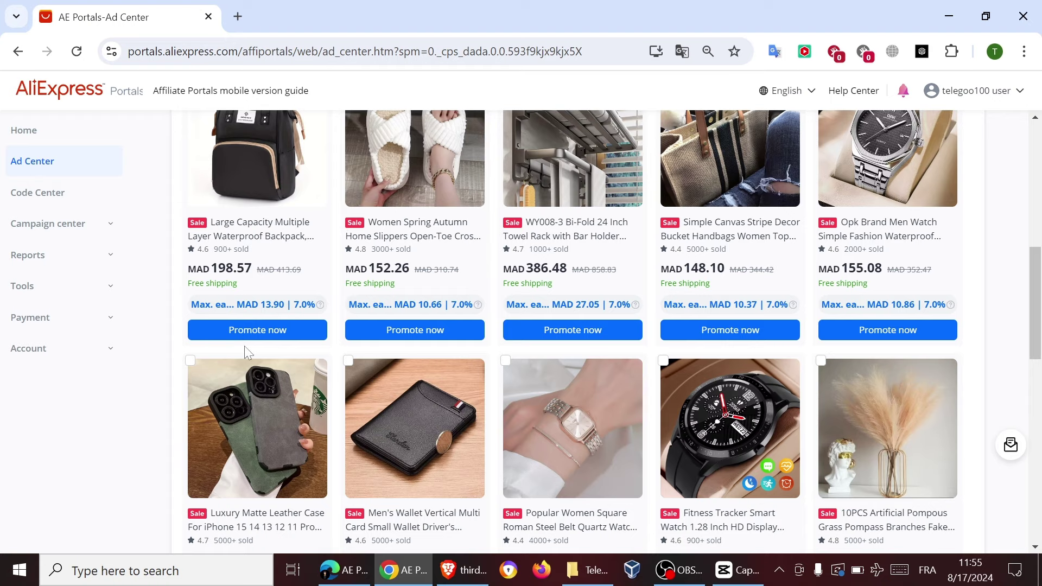
{"action": "scroll", "coordinate": [244, 346], "scroll_direction": "up", "scroll_amount": 5}
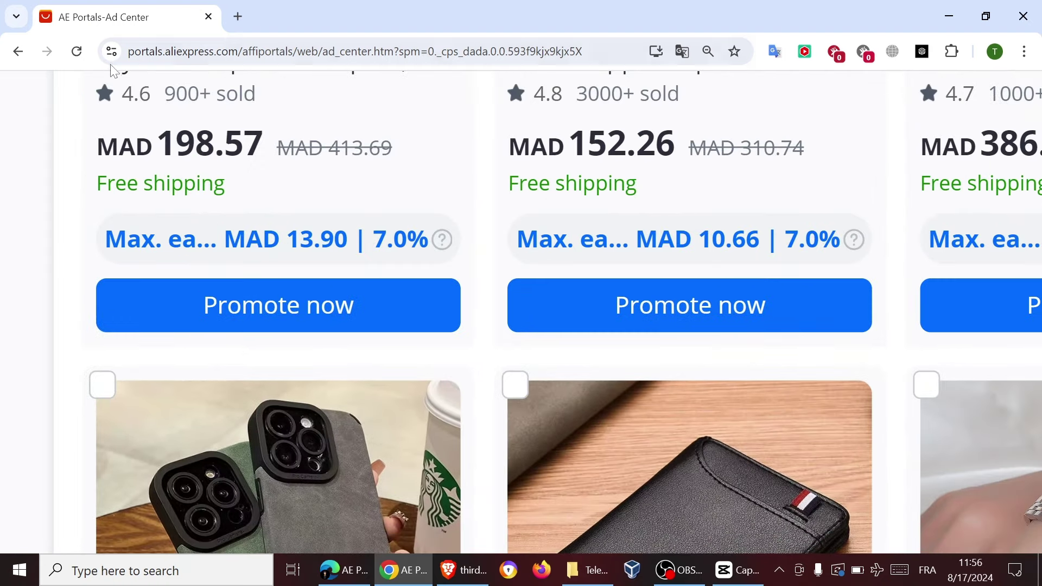
{"action": "left_click_drag", "start_coordinate": [158, 142], "coordinate": [243, 142]}
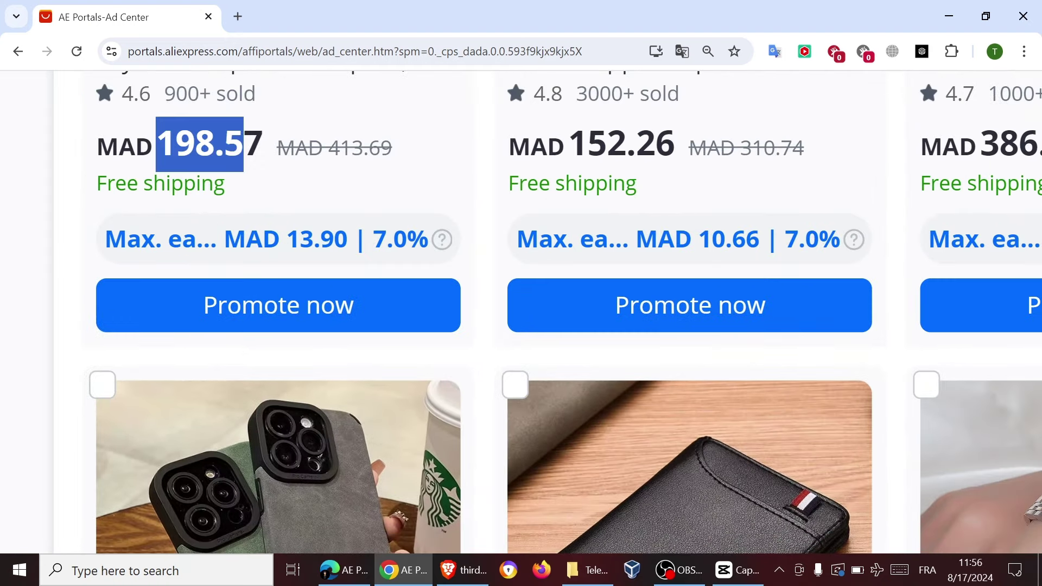
{"action": "left_click_drag", "start_coordinate": [97, 184], "coordinate": [214, 183]}
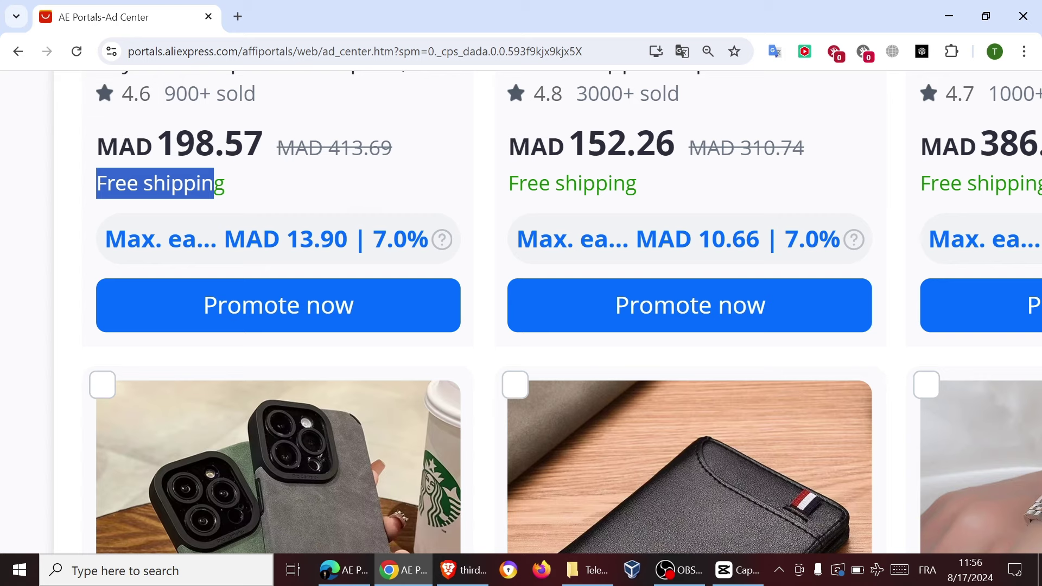
{"action": "left_click_drag", "start_coordinate": [367, 239], "coordinate": [428, 239]}
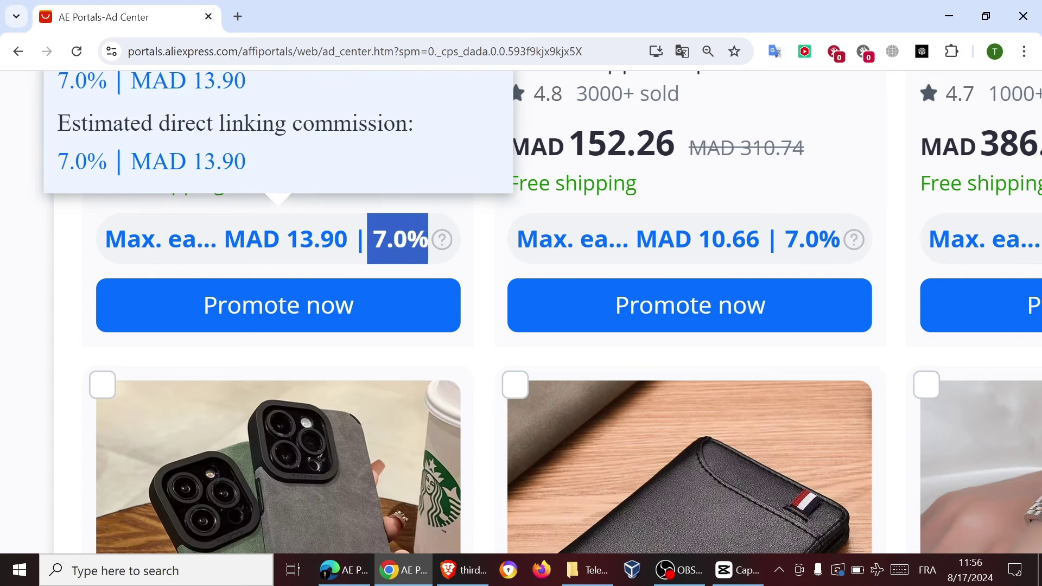
{"action": "left_click_drag", "start_coordinate": [286, 239], "coordinate": [348, 239]}
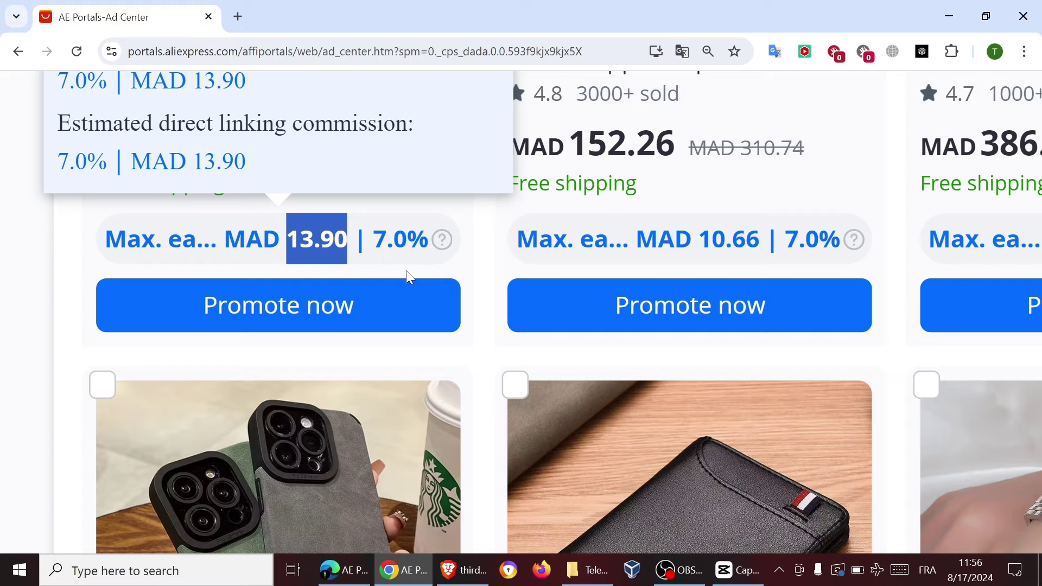
{"action": "key", "text": "ctrl+minus"}
{"action": "key", "text": "ctrl+minus"}
{"action": "key", "text": "ctrl+minus"}
{"action": "key", "text": "ctrl+minus"}
{"action": "key", "text": "ctrl+minus"}
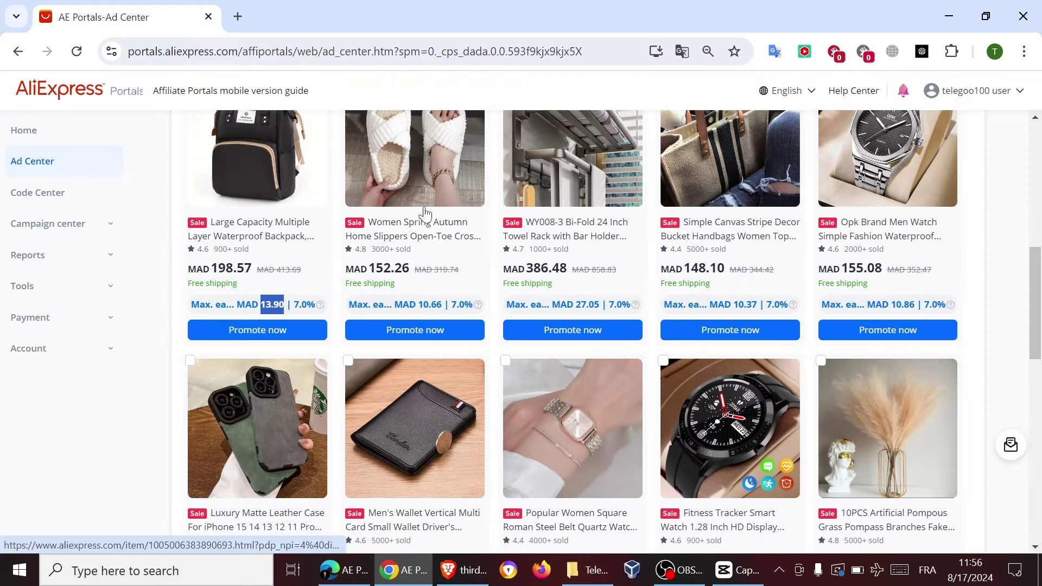
Enlarge the luxury matte leather iPhone case listing, highlight its commission rate and view the estimated direct and indirect linking commissions
{"action": "scroll", "coordinate": [524, 193], "scroll_direction": "down", "scroll_amount": 5}
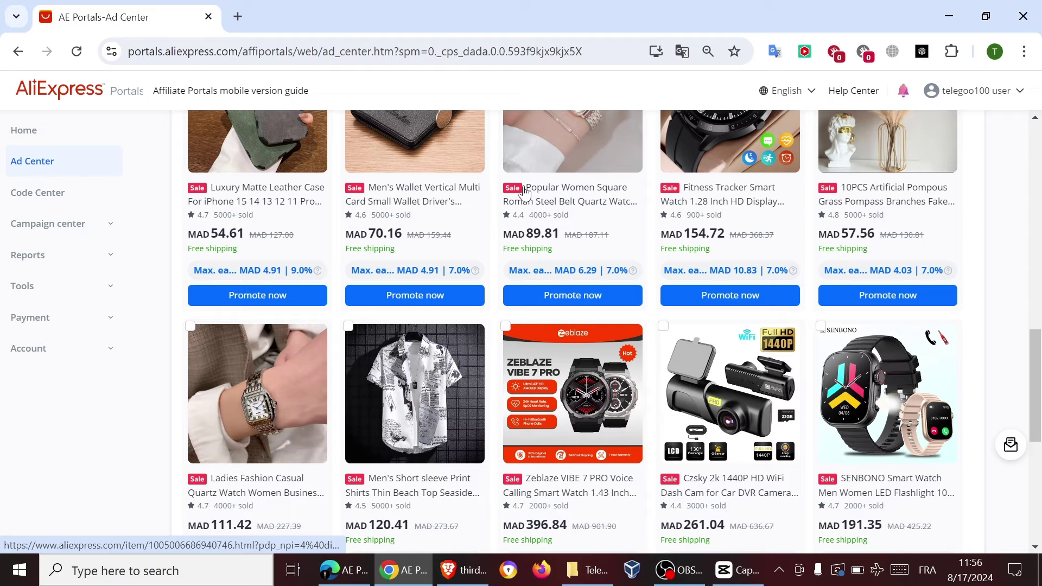
{"action": "scroll", "coordinate": [524, 193], "scroll_direction": "down", "scroll_amount": 4}
{"action": "scroll", "coordinate": [410, 242], "scroll_direction": "up", "scroll_amount": 5}
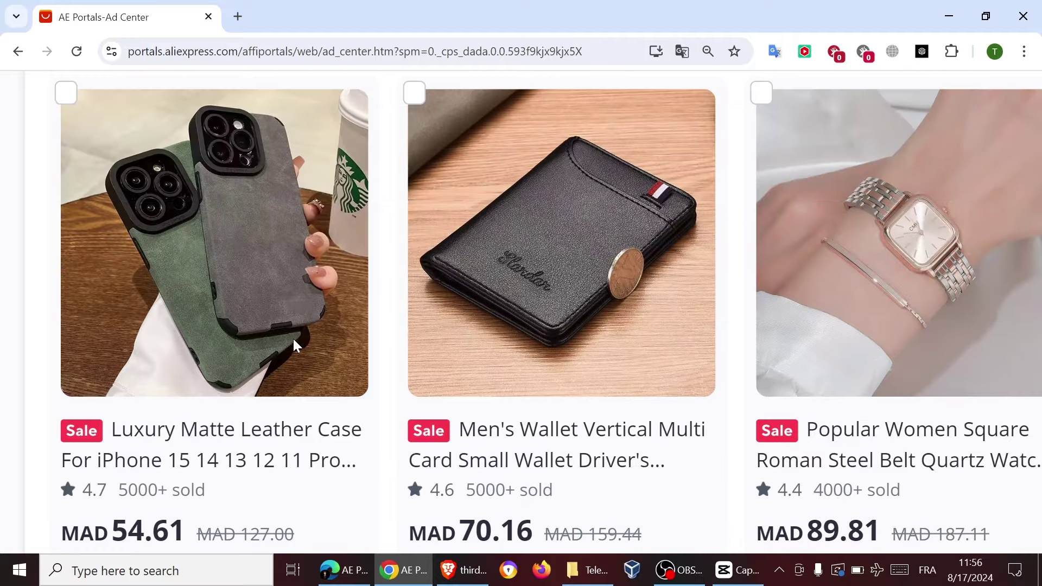
{"action": "scroll", "coordinate": [272, 292], "scroll_direction": "down", "scroll_amount": 3}
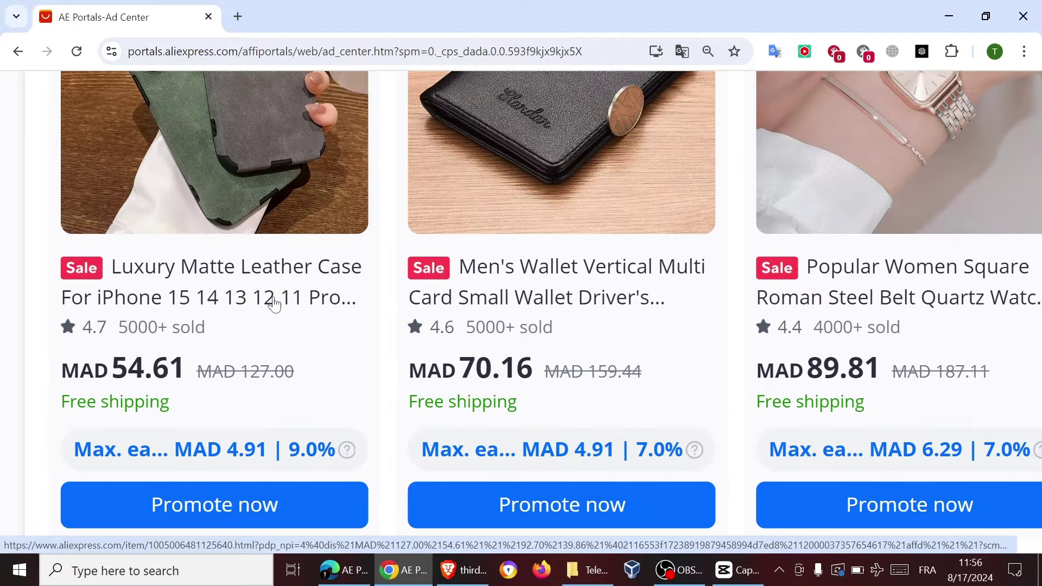
{"action": "mouse_move", "coordinate": [288, 449]}
{"action": "left_click_drag", "start_coordinate": [289, 450], "coordinate": [336, 450]}
{"action": "left_click", "coordinate": [342, 460]}
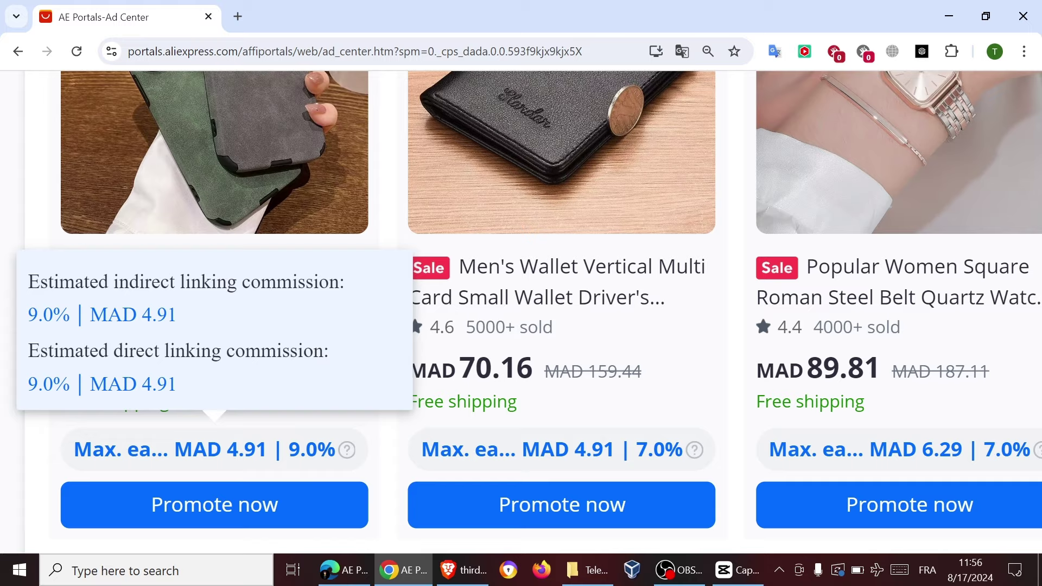
{"action": "key", "text": "ctrl+minus"}
{"action": "key", "text": "ctrl+minus"}
{"action": "key", "text": "ctrl+minus"}
{"action": "key", "text": "ctrl+minus"}
{"action": "key", "text": "ctrl+minus"}
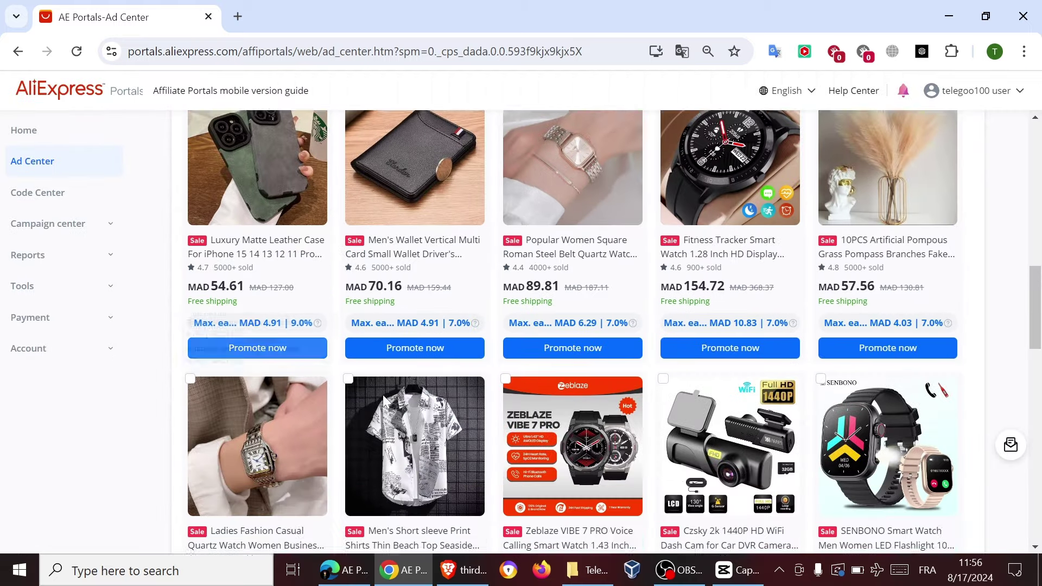
Enlarge the men's short sleeve print shirt listing, view its estimated linking commissions and highlight its commission rate
{"action": "scroll", "coordinate": [384, 400], "scroll_direction": "down", "scroll_amount": 3}
{"action": "mouse_move", "coordinate": [471, 436]}
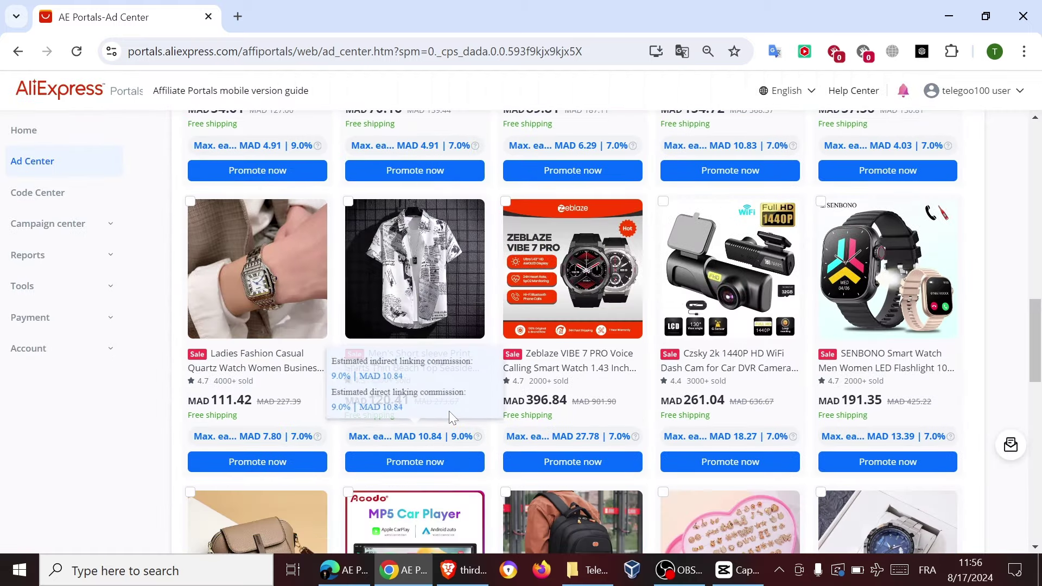
{"action": "key", "text": "ctrl+plus"}
{"action": "key", "text": "ctrl+plus"}
{"action": "key", "text": "ctrl+plus"}
{"action": "key", "text": "ctrl+plus"}
{"action": "key", "text": "ctrl+plus"}
{"action": "key", "text": "ctrl+plus"}
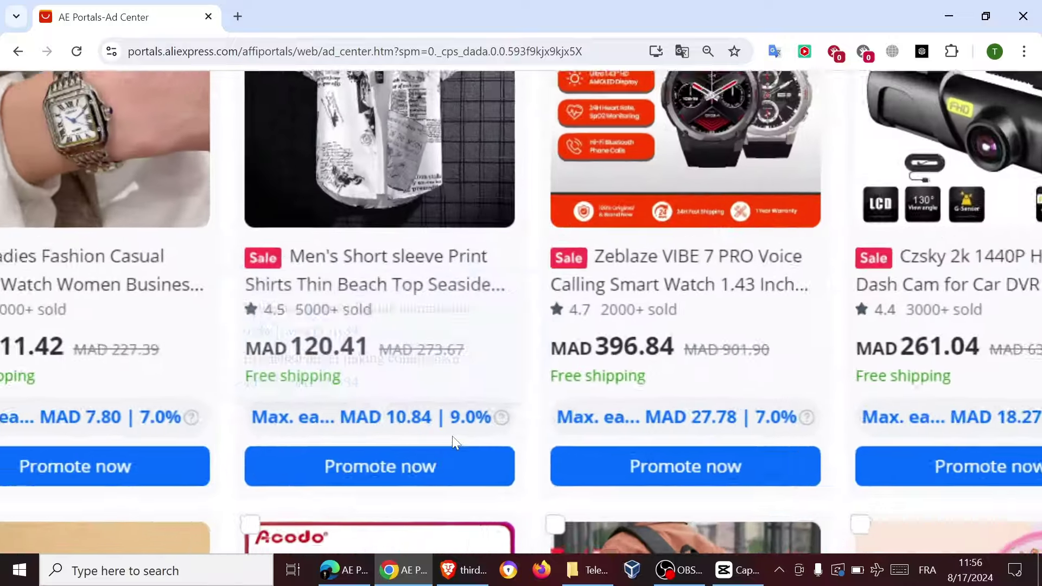
{"action": "scroll", "coordinate": [454, 437], "scroll_direction": "up", "scroll_amount": 4}
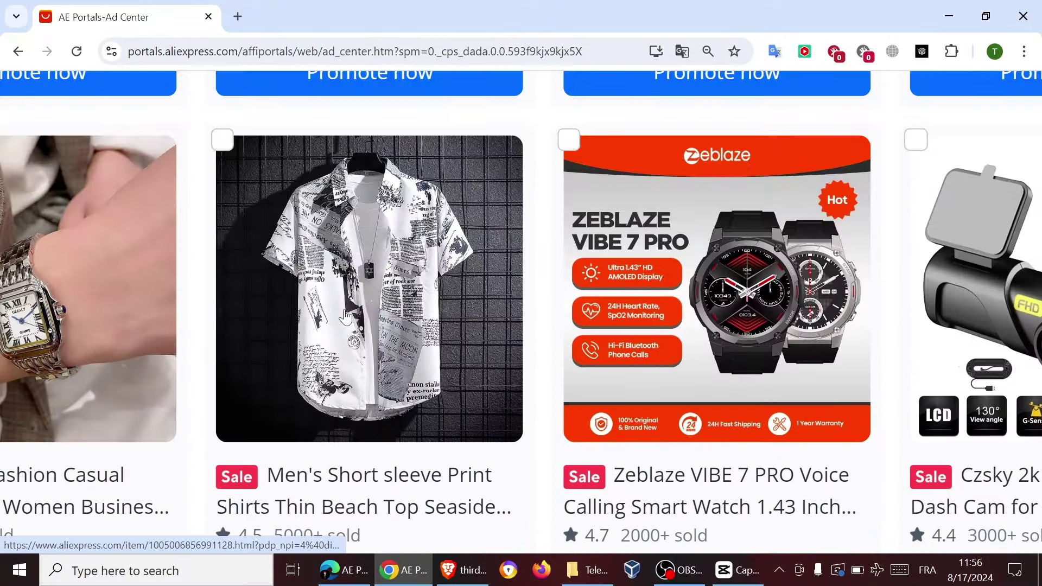
{"action": "scroll", "coordinate": [358, 270], "scroll_direction": "down", "scroll_amount": 1}
{"action": "scroll", "coordinate": [358, 270], "scroll_direction": "down", "scroll_amount": 4}
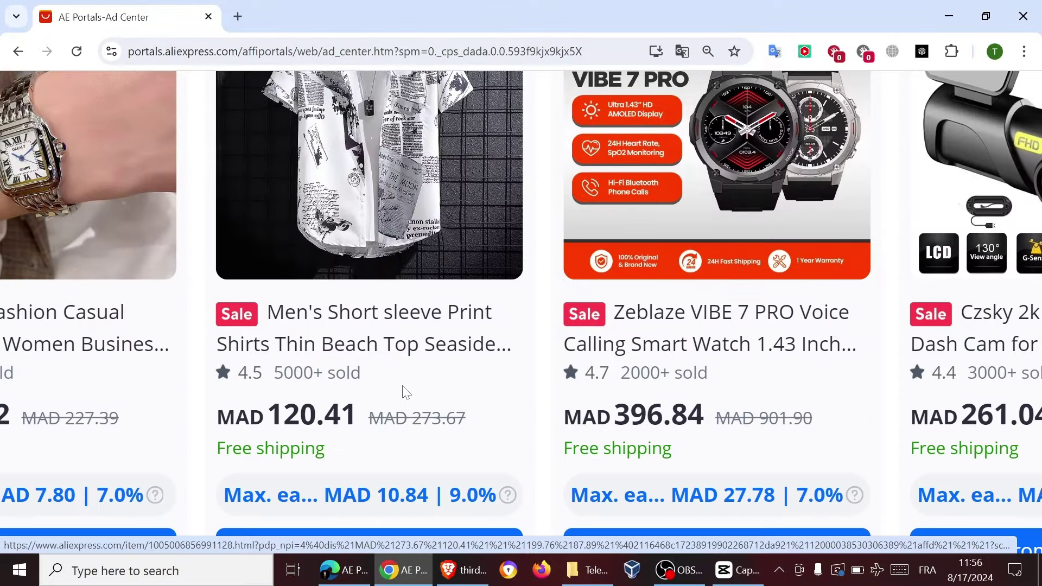
{"action": "double_click", "coordinate": [465, 414]}
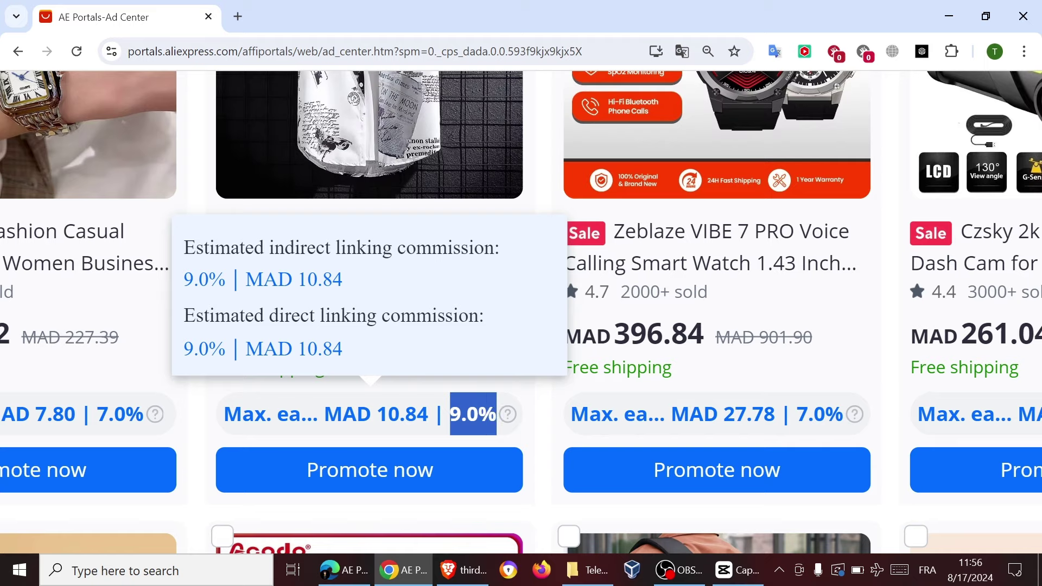
Restore the smaller page size and examine the prices, maximum earnings and commission rates across the remaining hot deals
{"action": "key", "text": "ctrl+minus"}
{"action": "key", "text": "ctrl+minus"}
{"action": "key", "text": "ctrl+minus"}
{"action": "key", "text": "ctrl+minus"}
{"action": "key", "text": "ctrl+minus"}
{"action": "key", "text": "ctrl+minus"}
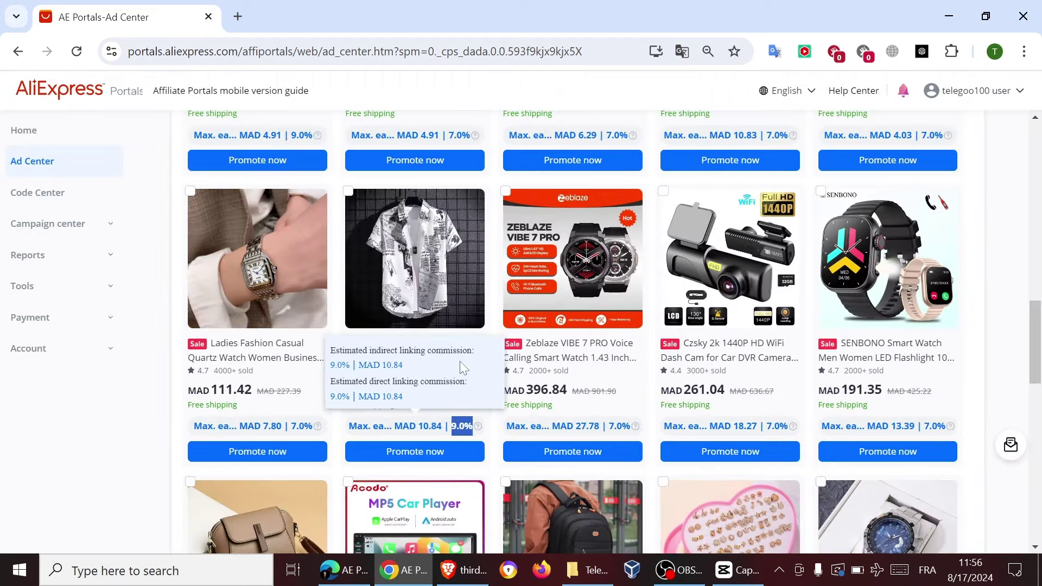
{"action": "scroll", "coordinate": [527, 357], "scroll_direction": "down", "scroll_amount": 6}
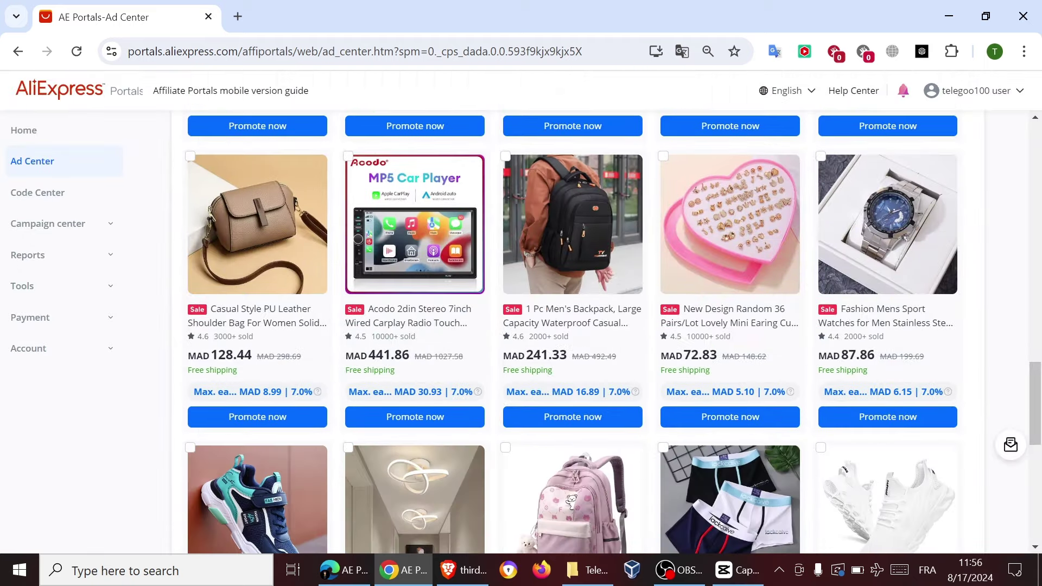
{"action": "scroll", "coordinate": [579, 365], "scroll_direction": "down", "scroll_amount": 7}
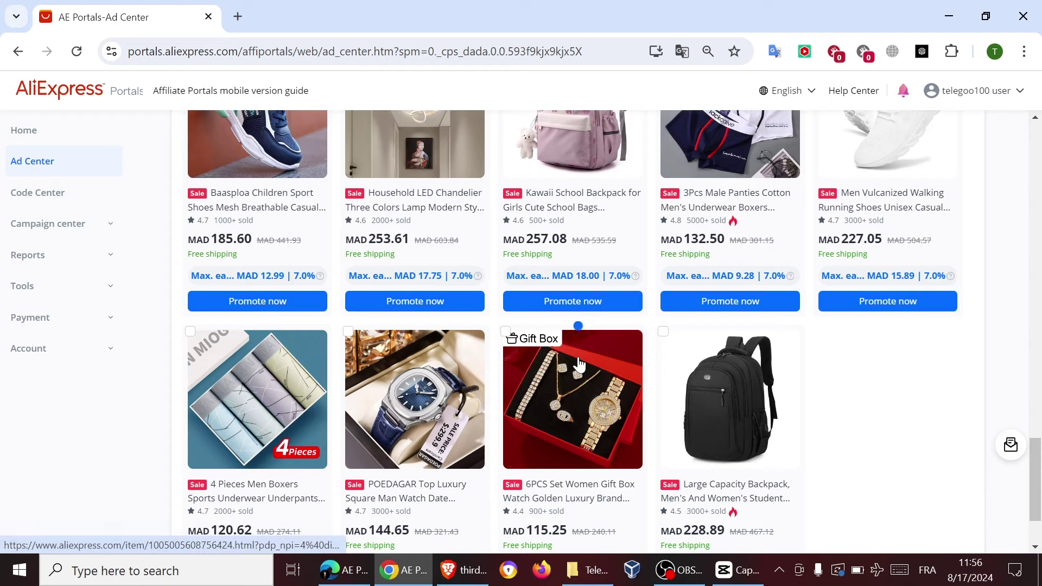
{"action": "scroll", "coordinate": [343, 371], "scroll_direction": "down", "scroll_amount": 4}
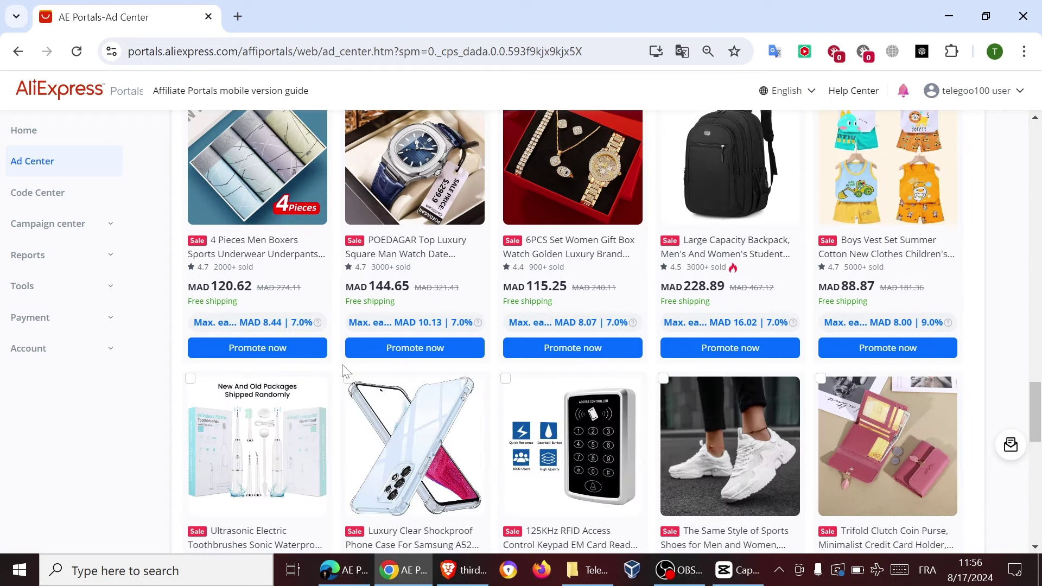
{"action": "scroll", "coordinate": [343, 372], "scroll_direction": "down", "scroll_amount": 4}
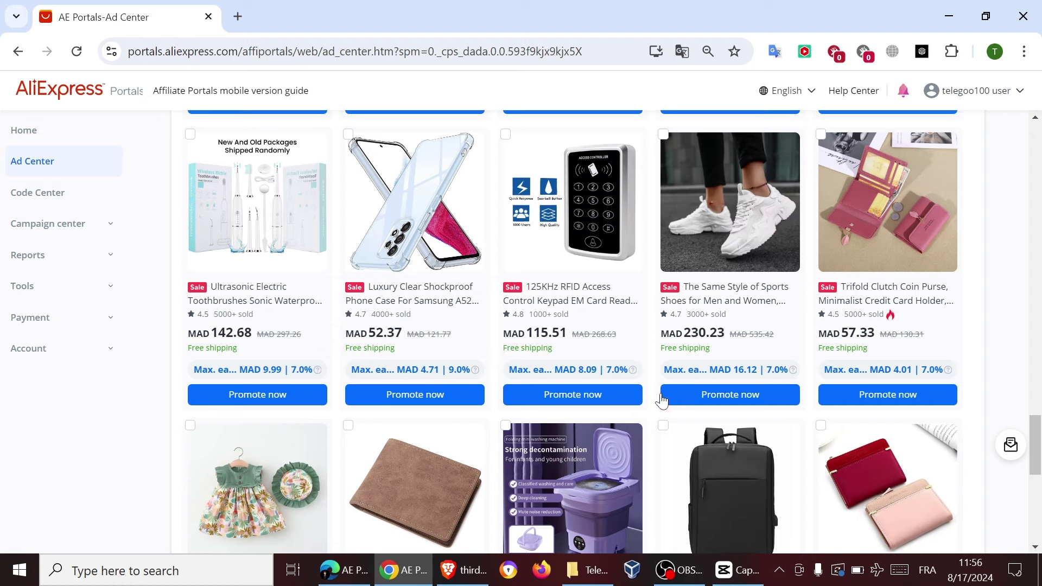
{"action": "scroll", "coordinate": [655, 368], "scroll_direction": "down", "scroll_amount": 3}
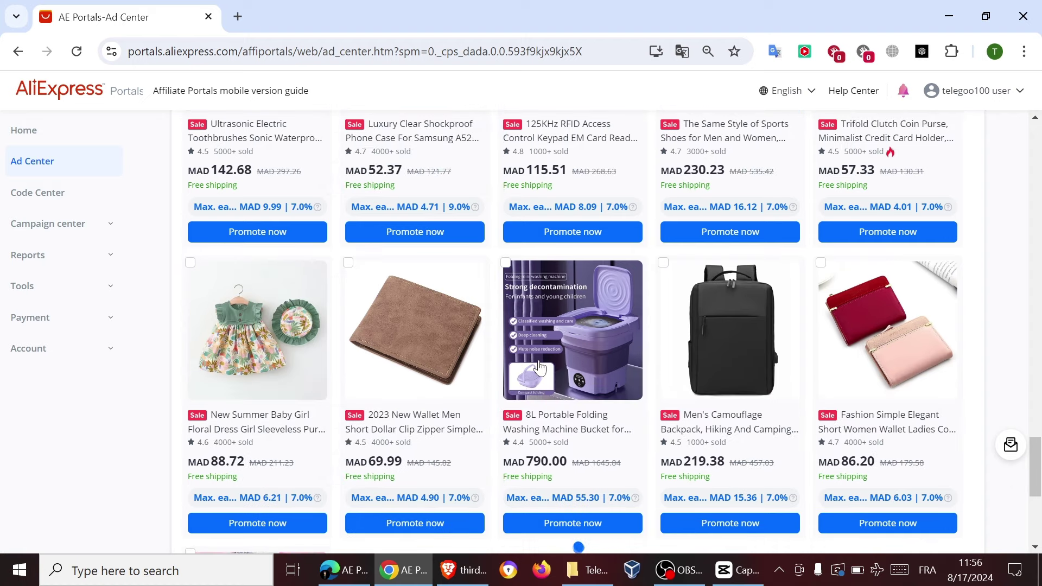
{"action": "scroll", "coordinate": [578, 369], "scroll_direction": "down", "scroll_amount": 2}
{"action": "scroll", "coordinate": [511, 360], "scroll_direction": "down", "scroll_amount": 4}
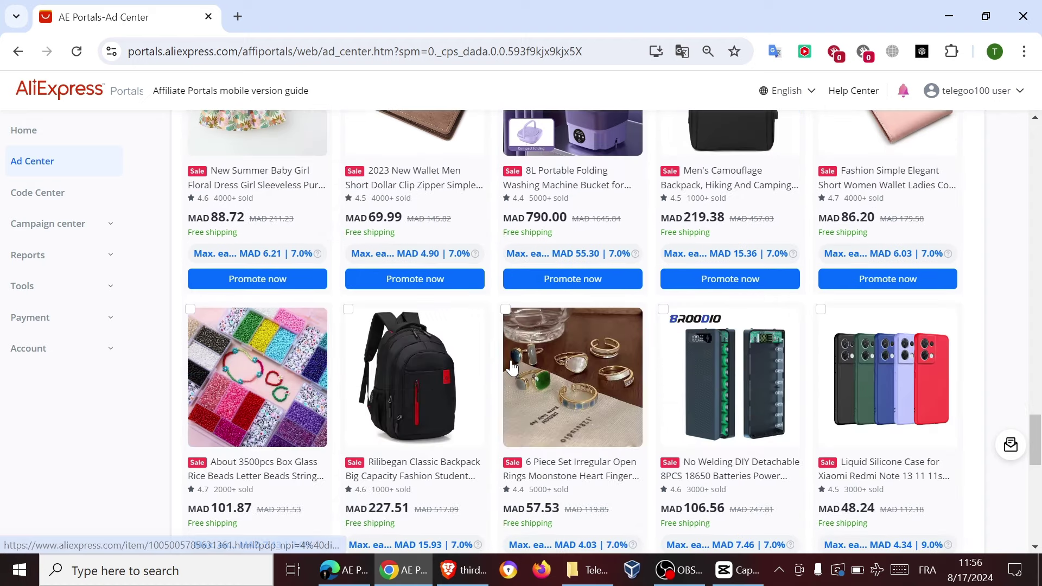
{"action": "scroll", "coordinate": [474, 376], "scroll_direction": "down", "scroll_amount": 3}
{"action": "scroll", "coordinate": [474, 376], "scroll_direction": "up", "scroll_amount": 20}
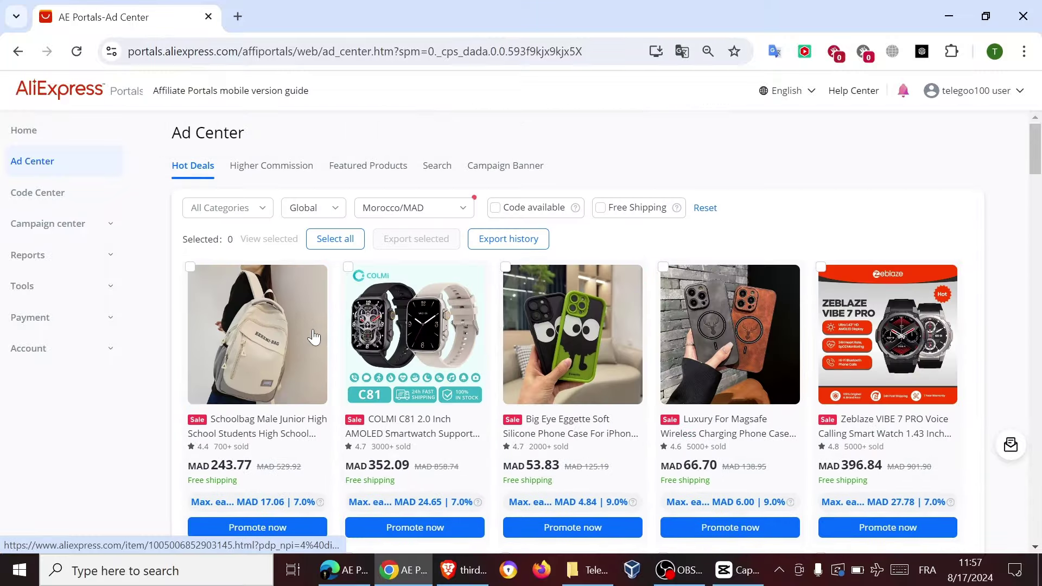
Filter the hot deals by the Phones & Telecommunications category and examine the commission rates of its products
{"action": "left_click", "coordinate": [266, 210]}
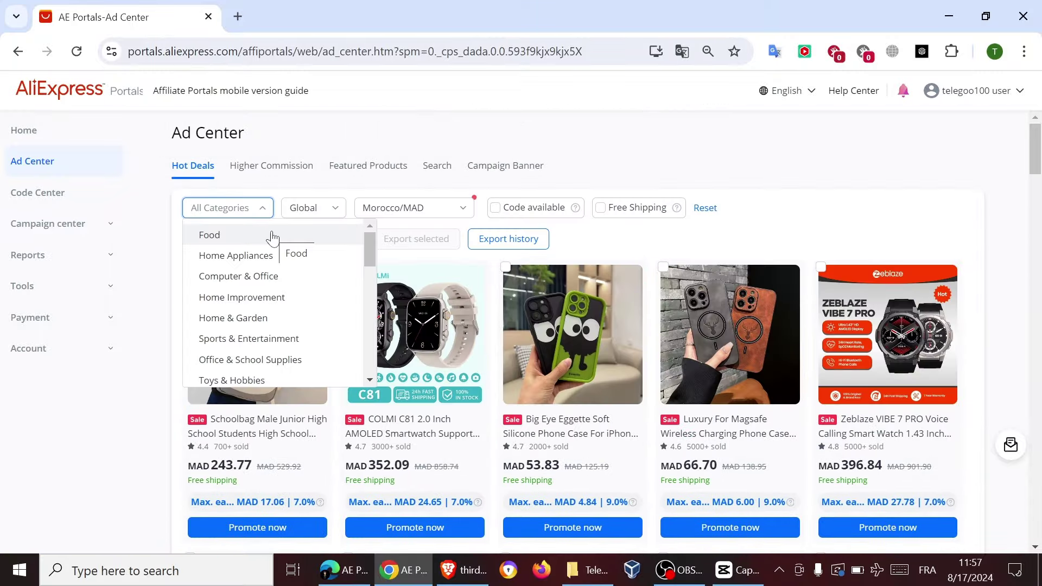
{"action": "scroll", "coordinate": [220, 275], "scroll_direction": "down", "scroll_amount": 1}
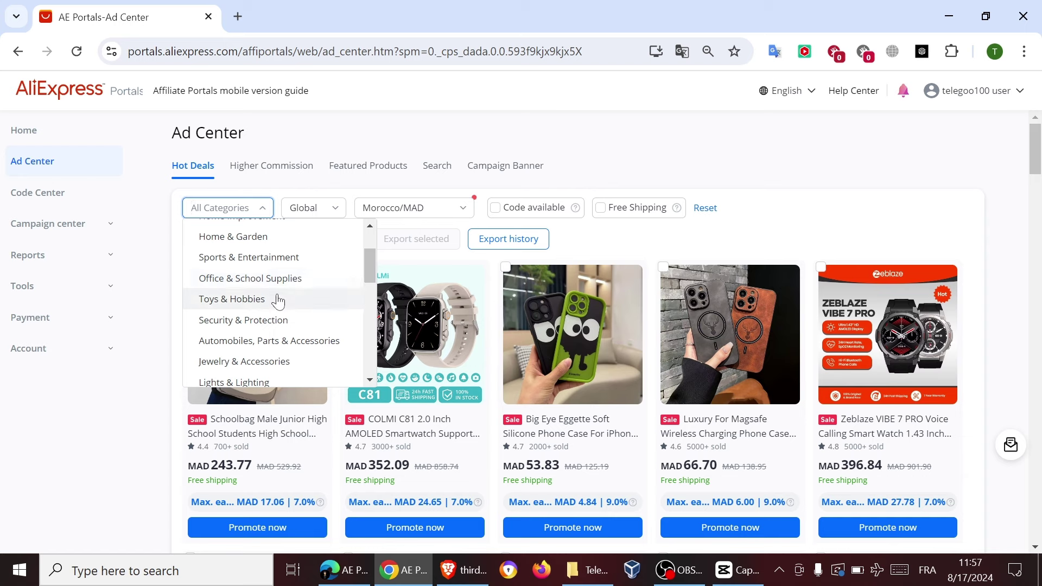
{"action": "scroll", "coordinate": [276, 298], "scroll_direction": "down", "scroll_amount": 1}
{"action": "scroll", "coordinate": [274, 298], "scroll_direction": "down", "scroll_amount": 1}
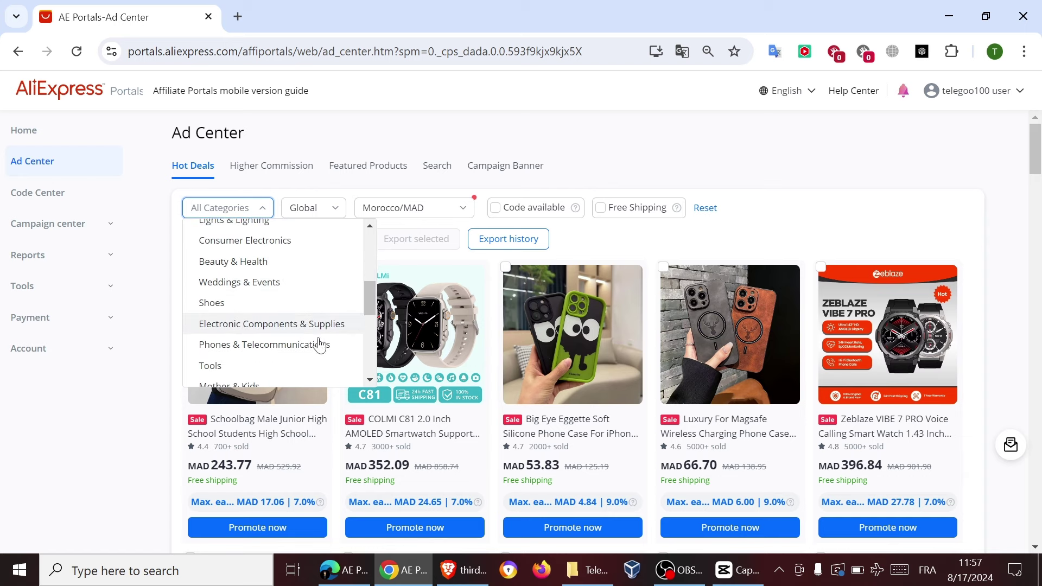
{"action": "left_click", "coordinate": [319, 346]}
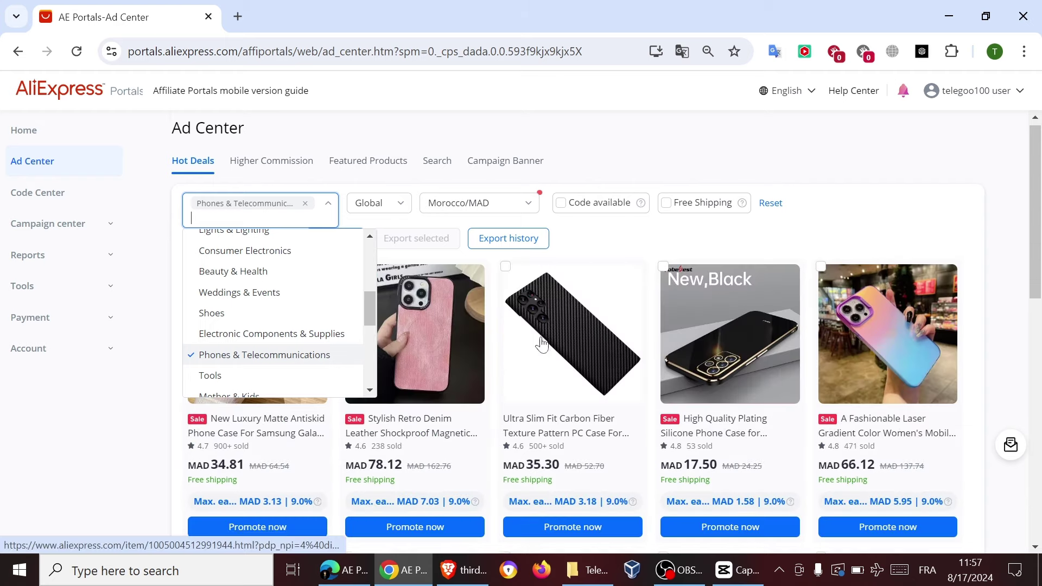
{"action": "scroll", "coordinate": [541, 345], "scroll_direction": "down", "scroll_amount": 8}
{"action": "scroll", "coordinate": [531, 319], "scroll_direction": "down", "scroll_amount": 3}
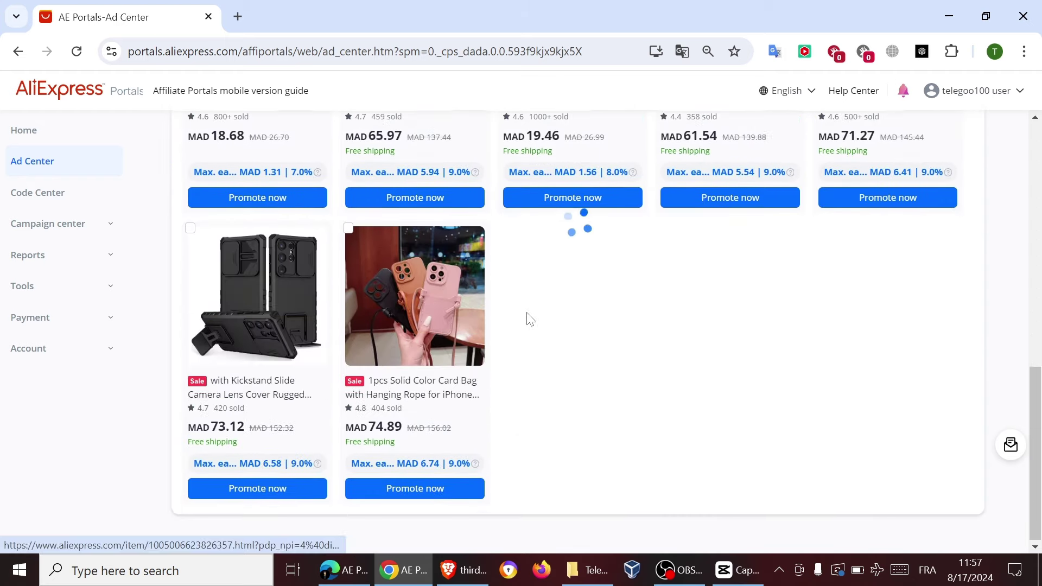
{"action": "scroll", "coordinate": [529, 320], "scroll_direction": "down", "scroll_amount": 5}
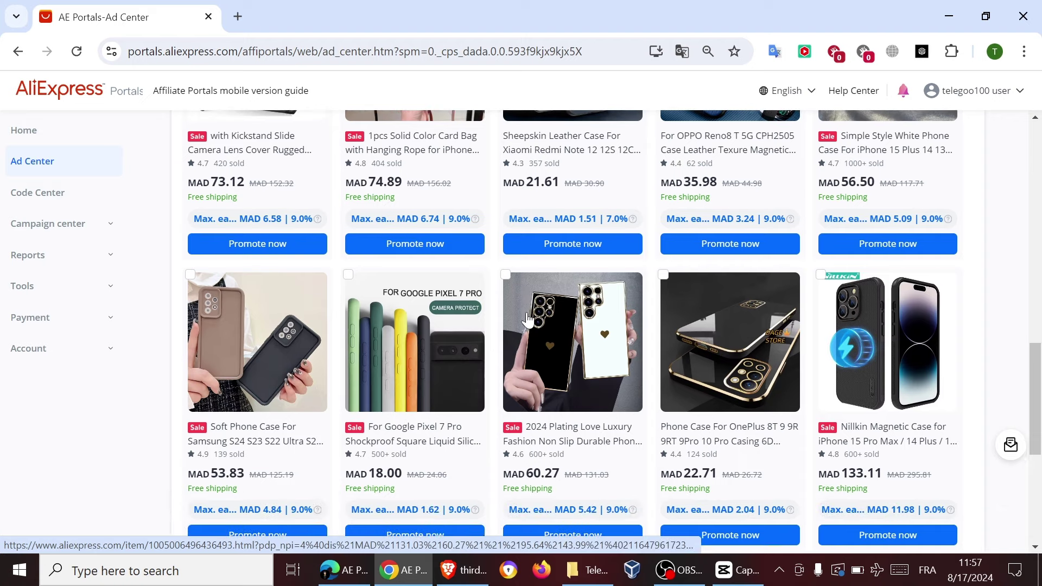
{"action": "scroll", "coordinate": [489, 326], "scroll_direction": "down", "scroll_amount": 5}
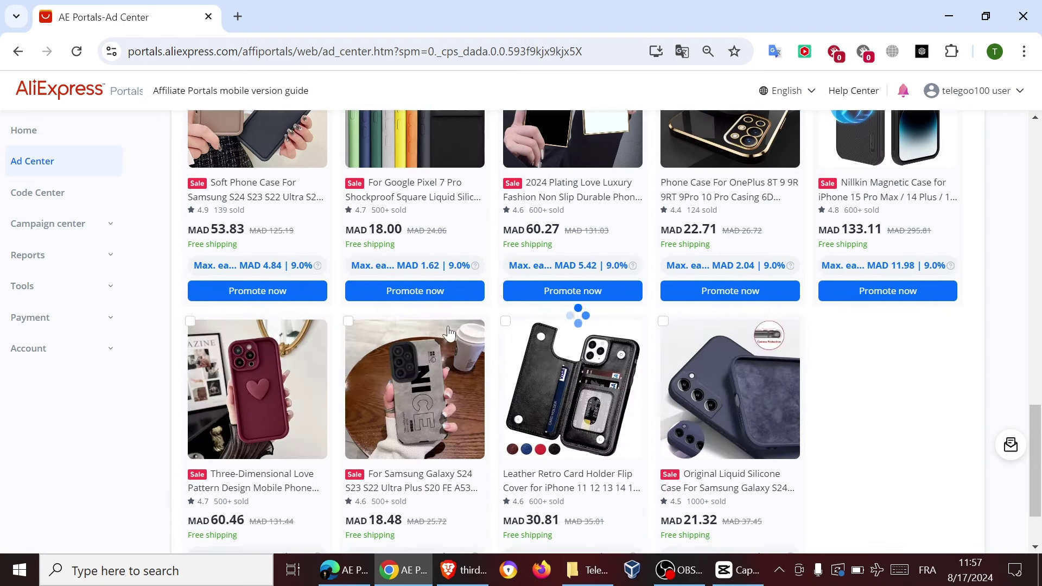
{"action": "scroll", "coordinate": [412, 359], "scroll_direction": "down", "scroll_amount": 5}
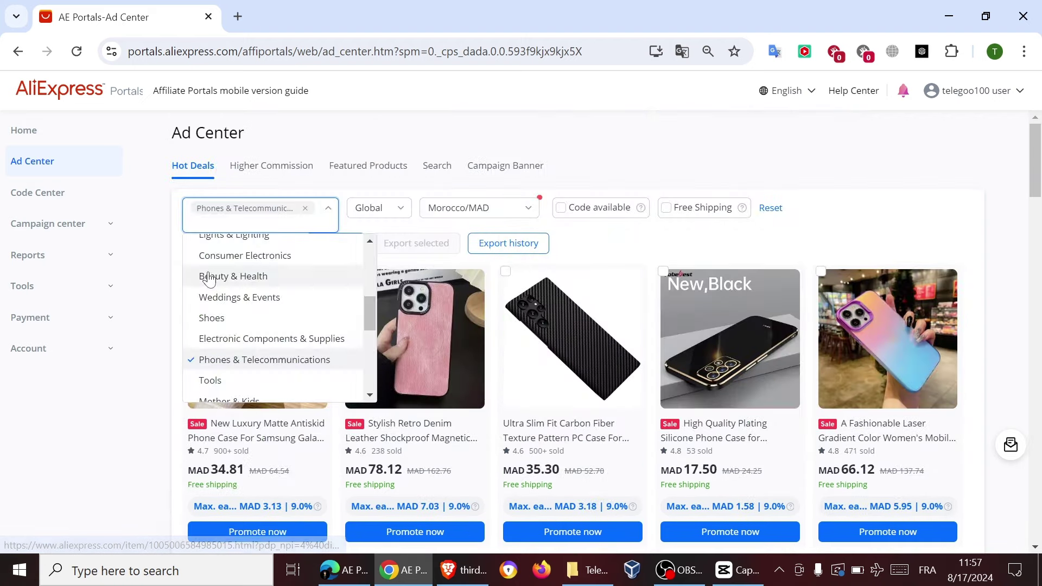
Remove the Phones & Telecommunications filter, look through the available categories and filter the hot deals by Toys & Hobbies
{"action": "scroll", "coordinate": [210, 279], "scroll_direction": "up", "scroll_amount": 5}
{"action": "left_click", "coordinate": [305, 207]}
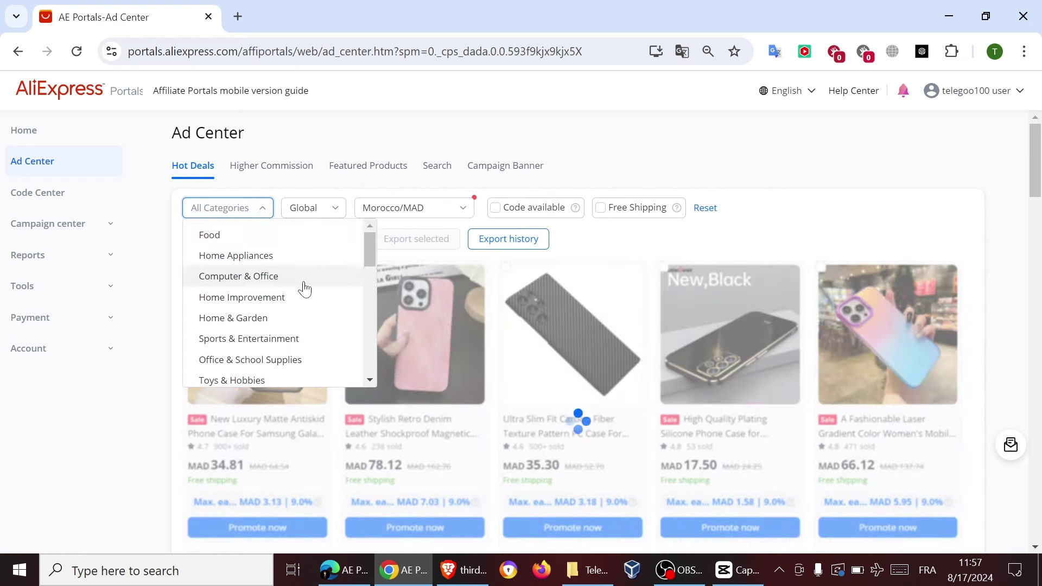
{"action": "scroll", "coordinate": [305, 289], "scroll_direction": "down", "scroll_amount": 4}
{"action": "scroll", "coordinate": [305, 289], "scroll_direction": "down", "scroll_amount": 1}
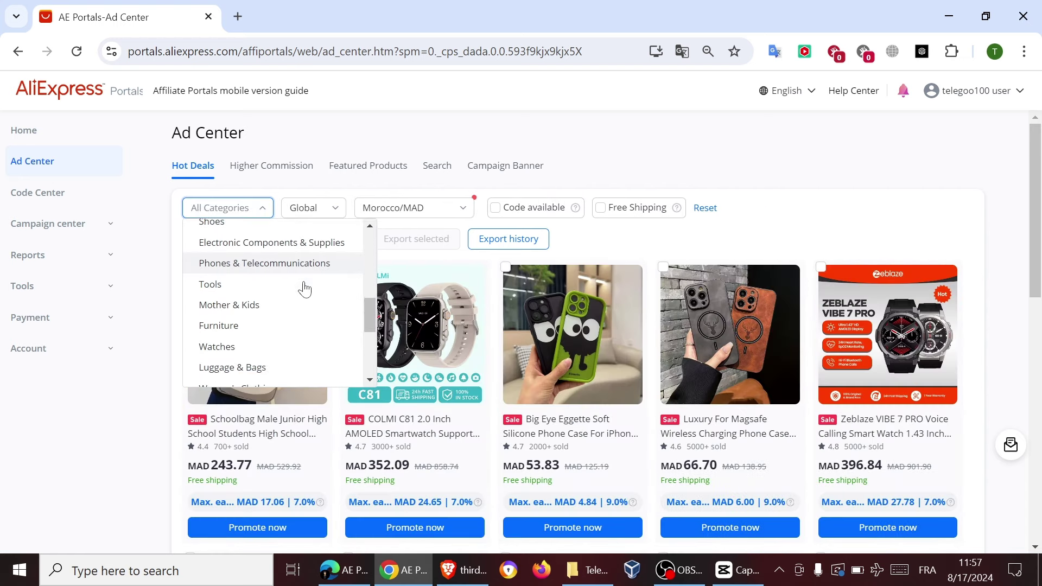
{"action": "scroll", "coordinate": [305, 289], "scroll_direction": "down", "scroll_amount": 2}
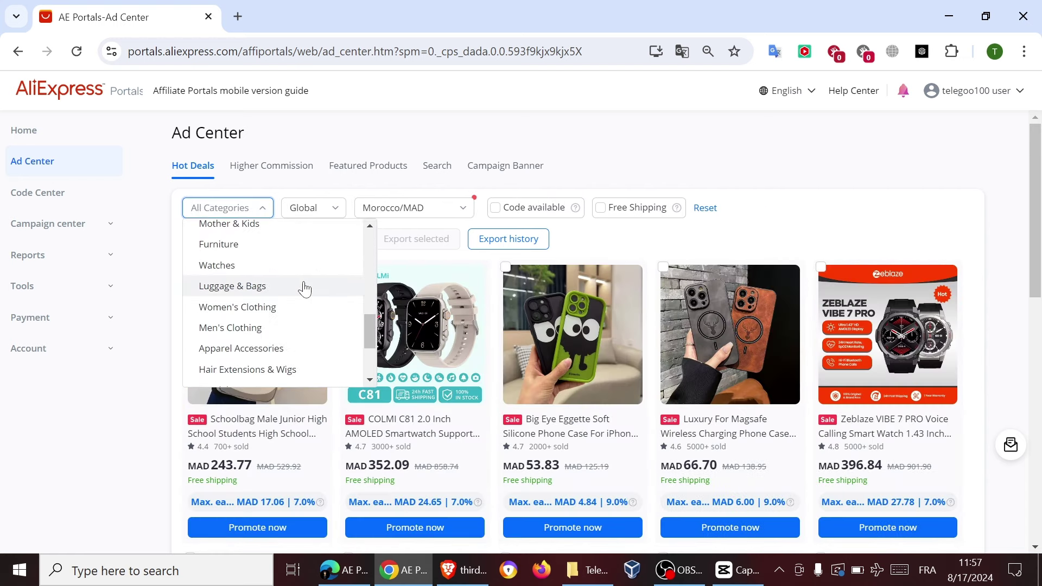
{"action": "scroll", "coordinate": [305, 290], "scroll_direction": "down", "scroll_amount": 5}
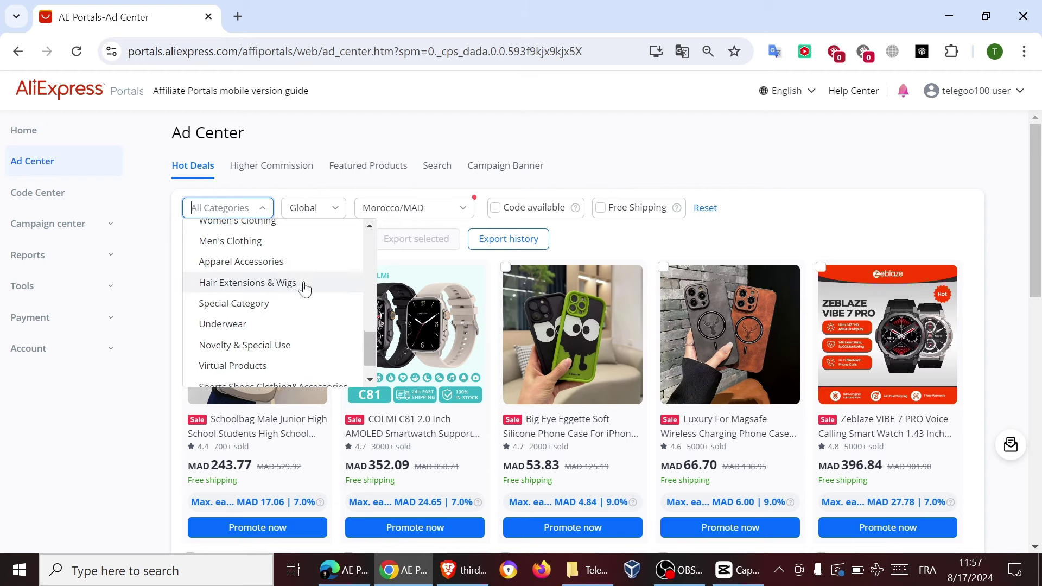
{"action": "scroll", "coordinate": [277, 294], "scroll_direction": "up", "scroll_amount": 5}
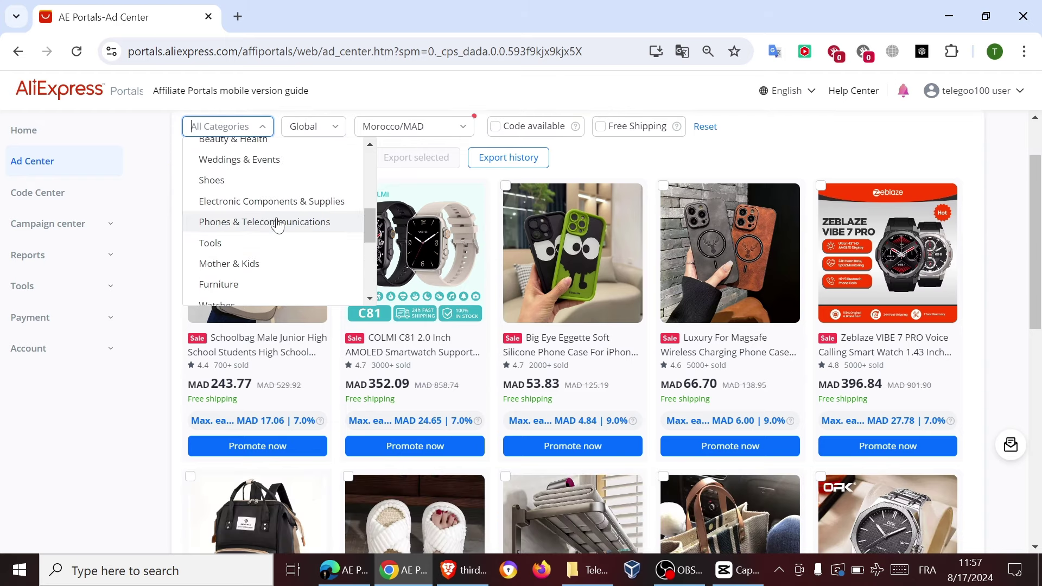
{"action": "scroll", "coordinate": [278, 224], "scroll_direction": "up", "scroll_amount": 2}
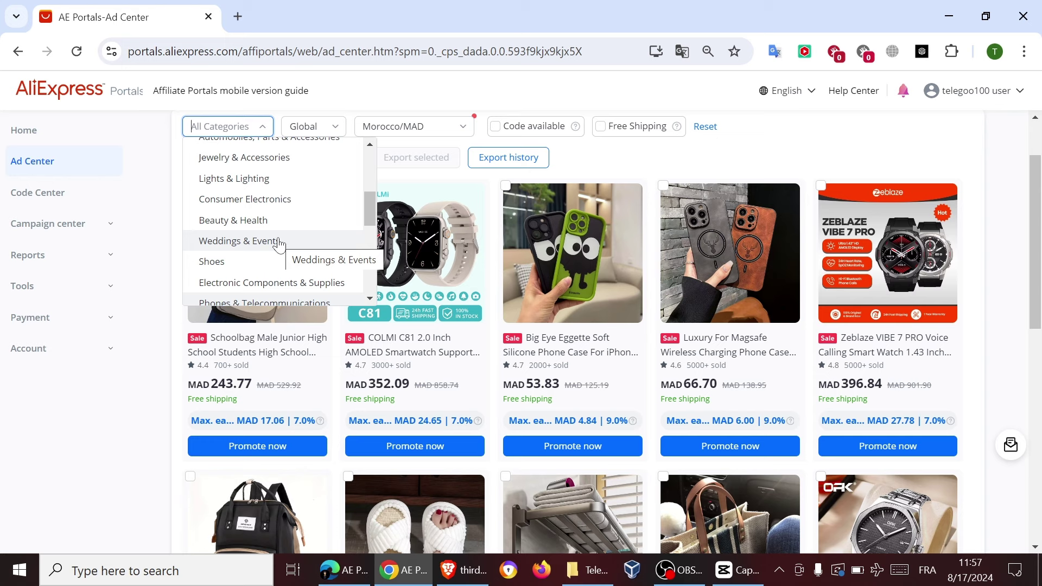
{"action": "scroll", "coordinate": [274, 204], "scroll_direction": "up", "scroll_amount": 2}
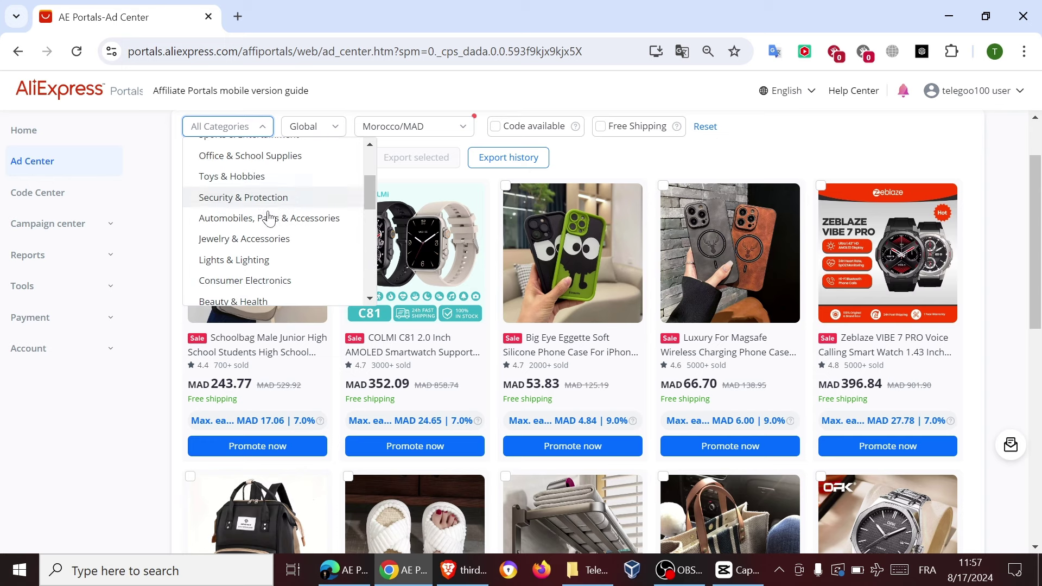
{"action": "scroll", "coordinate": [275, 231], "scroll_direction": "up", "scroll_amount": 2}
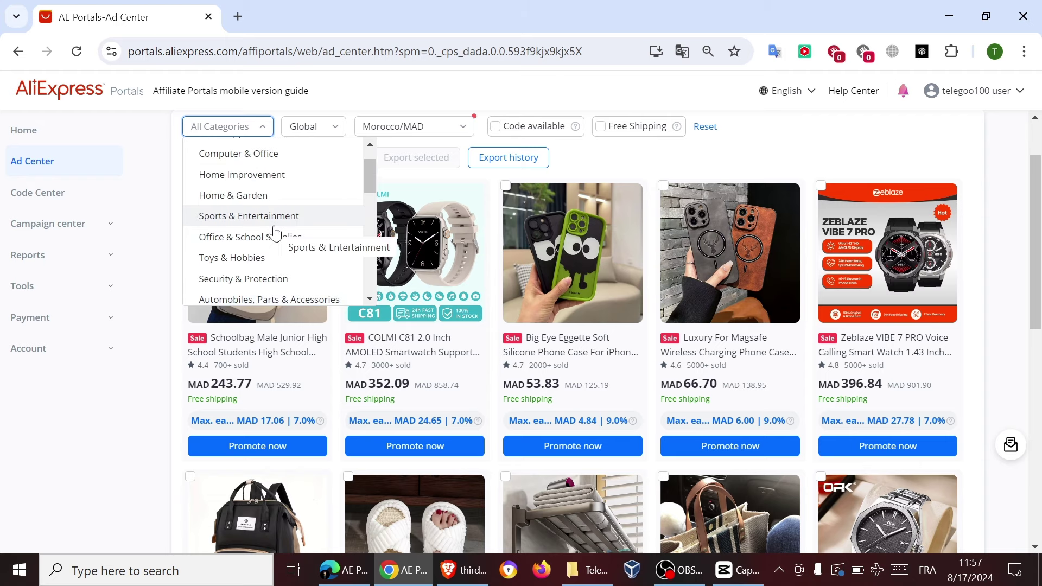
{"action": "left_click", "coordinate": [292, 259]}
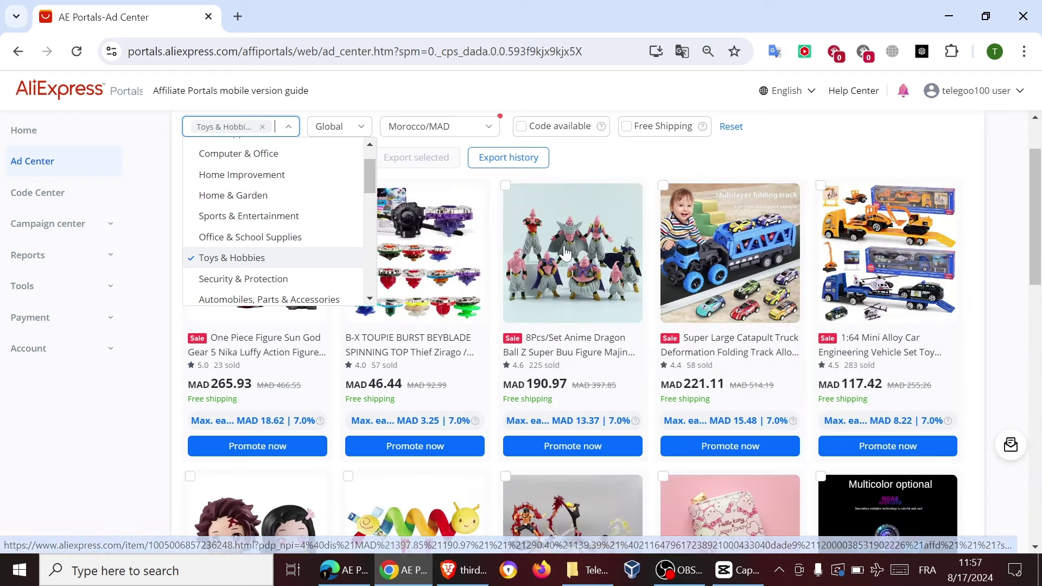
Enlarge the children's airplane launcher toy listing, view its estimated direct and indirect linking commissions and highlight its commission rate
{"action": "scroll", "coordinate": [559, 247], "scroll_direction": "down", "scroll_amount": 1}
{"action": "scroll", "coordinate": [556, 236], "scroll_direction": "down", "scroll_amount": 7}
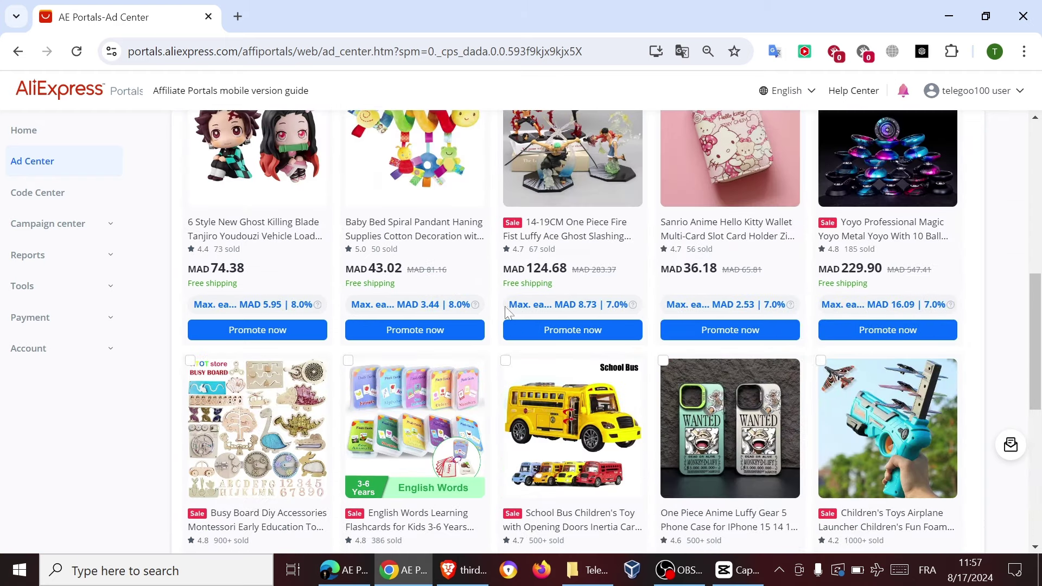
{"action": "scroll", "coordinate": [559, 245], "scroll_direction": "down", "scroll_amount": 3}
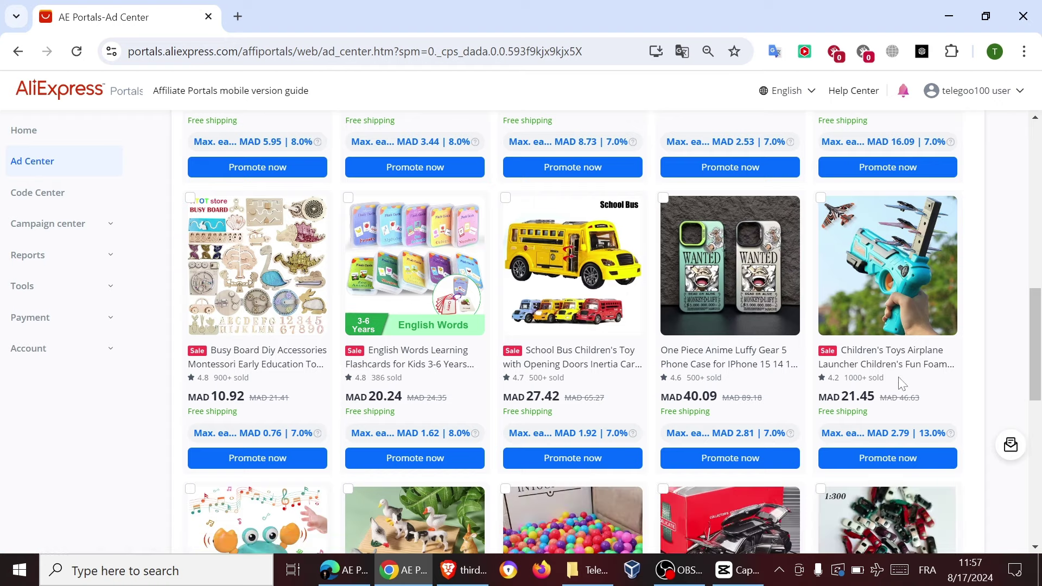
{"action": "scroll", "coordinate": [903, 384], "scroll_direction": "up", "scroll_amount": 5}
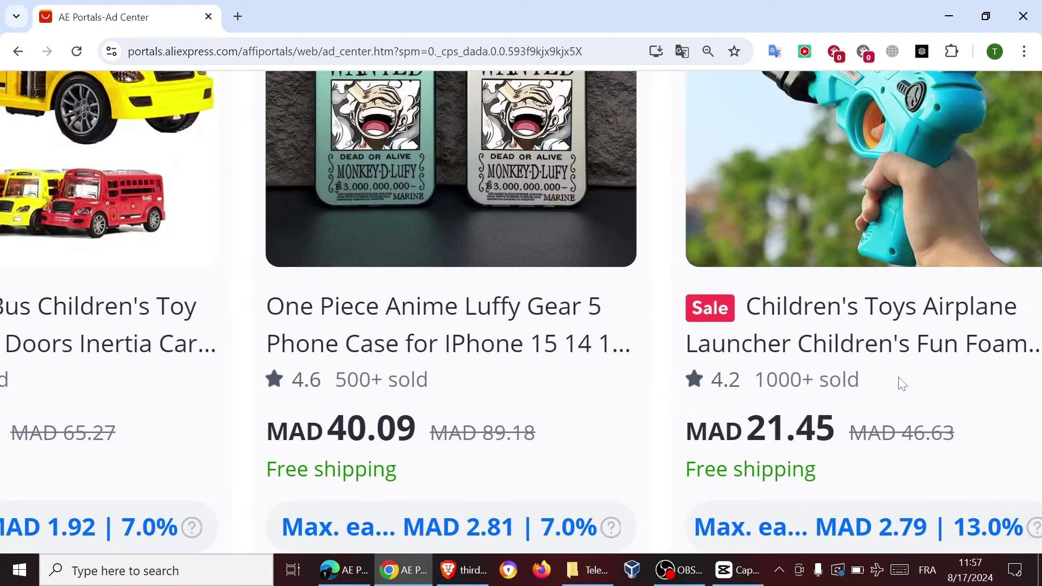
{"action": "scroll", "coordinate": [903, 384], "scroll_direction": "up", "scroll_amount": 1}
{"action": "scroll", "coordinate": [903, 384], "scroll_direction": "down", "scroll_amount": 2}
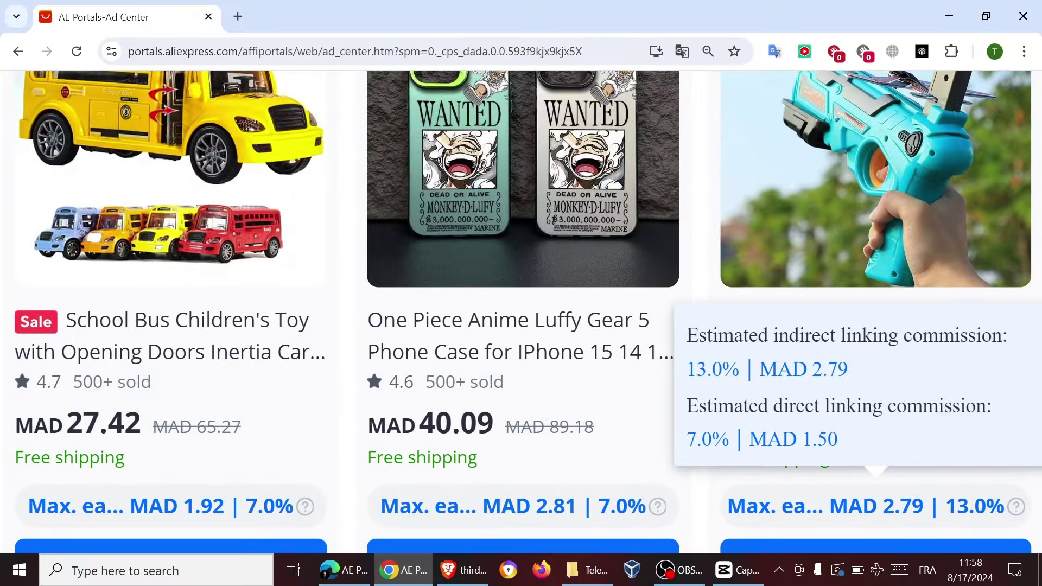
{"action": "double_click", "coordinate": [967, 506]}
{"action": "key", "text": "shift+Right"}
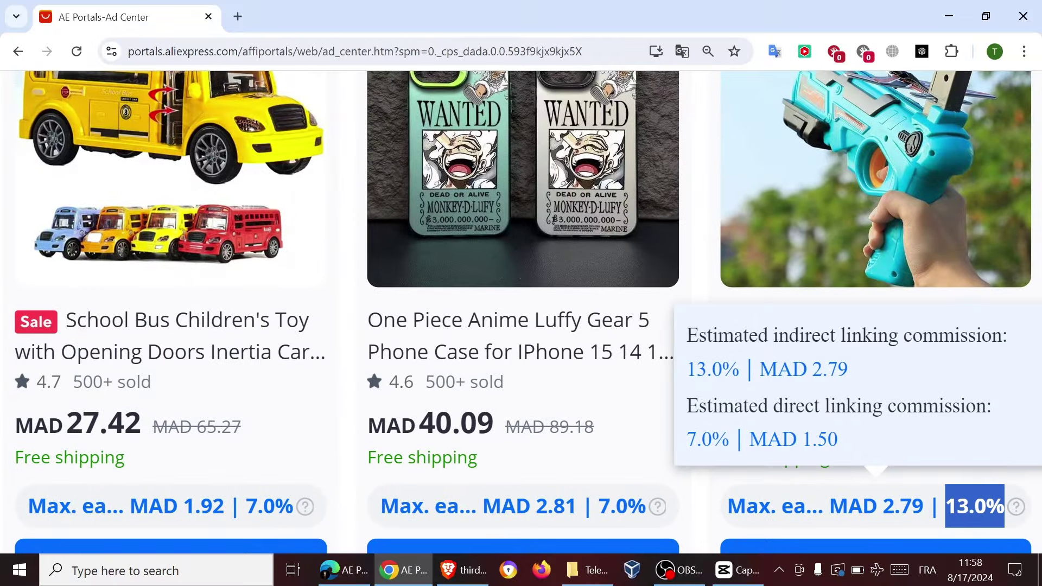
Examine the prices, maximum earnings and commission rates of the products listed under Toys & Hobbies
{"action": "scroll", "coordinate": [560, 349], "scroll_direction": "down", "scroll_amount": 5}
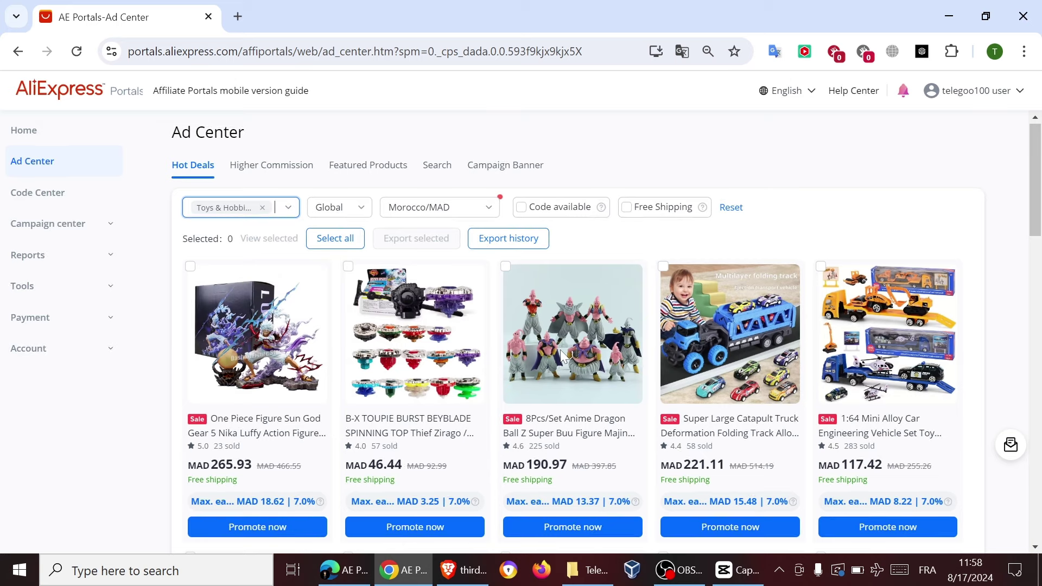
{"action": "scroll", "coordinate": [562, 357], "scroll_direction": "down", "scroll_amount": 9}
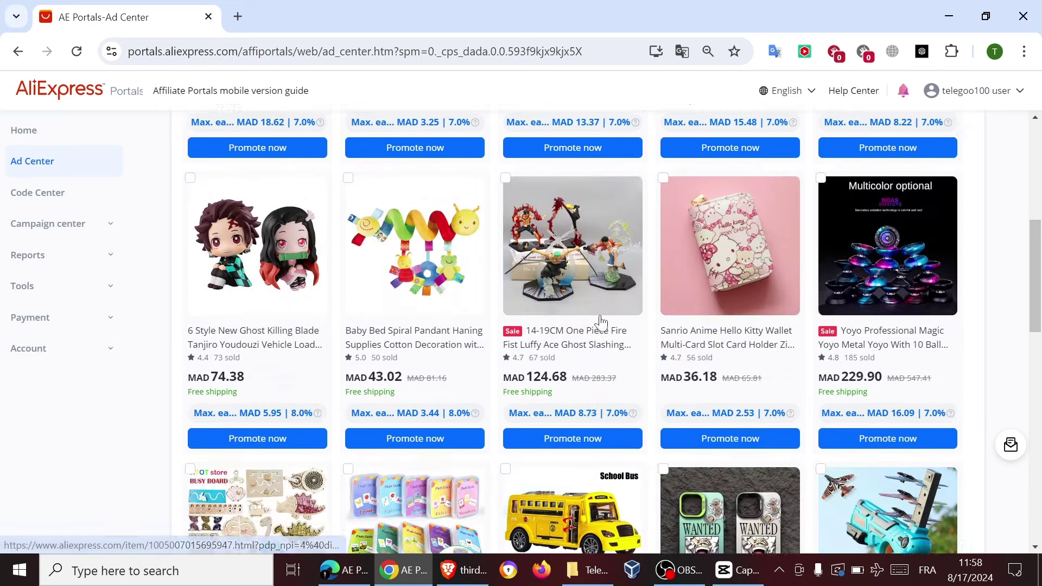
{"action": "scroll", "coordinate": [534, 313], "scroll_direction": "down", "scroll_amount": 5}
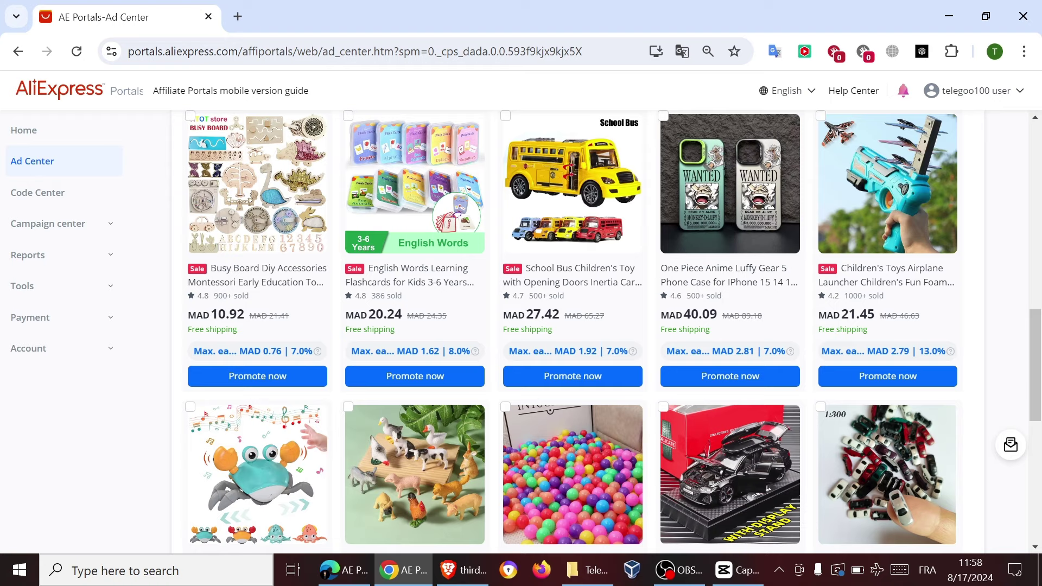
{"action": "mouse_move", "coordinate": [571, 330]}
{"action": "scroll", "coordinate": [893, 347], "scroll_direction": "down", "scroll_amount": 3}
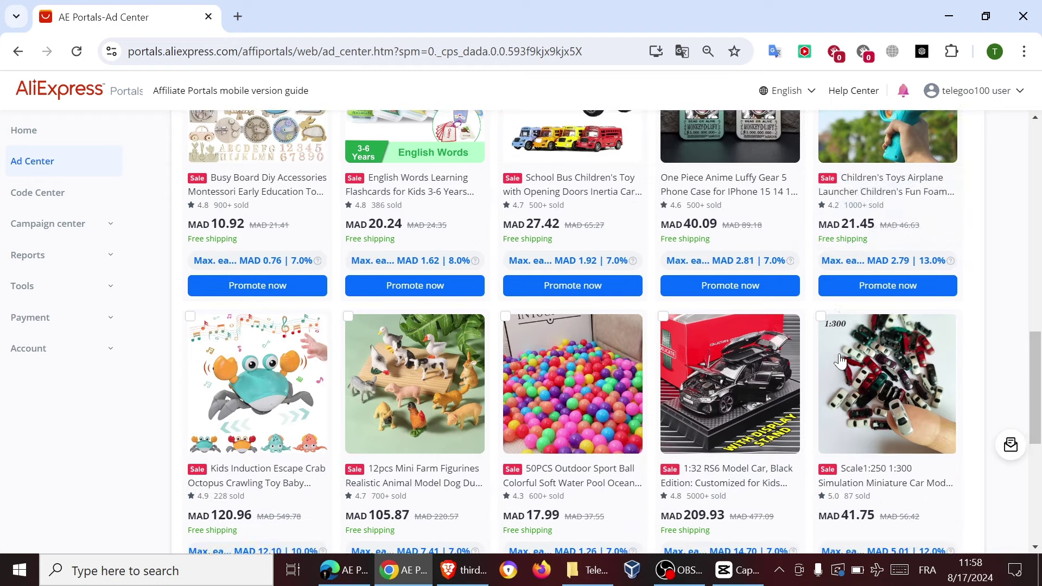
{"action": "scroll", "coordinate": [293, 244], "scroll_direction": "down", "scroll_amount": 4}
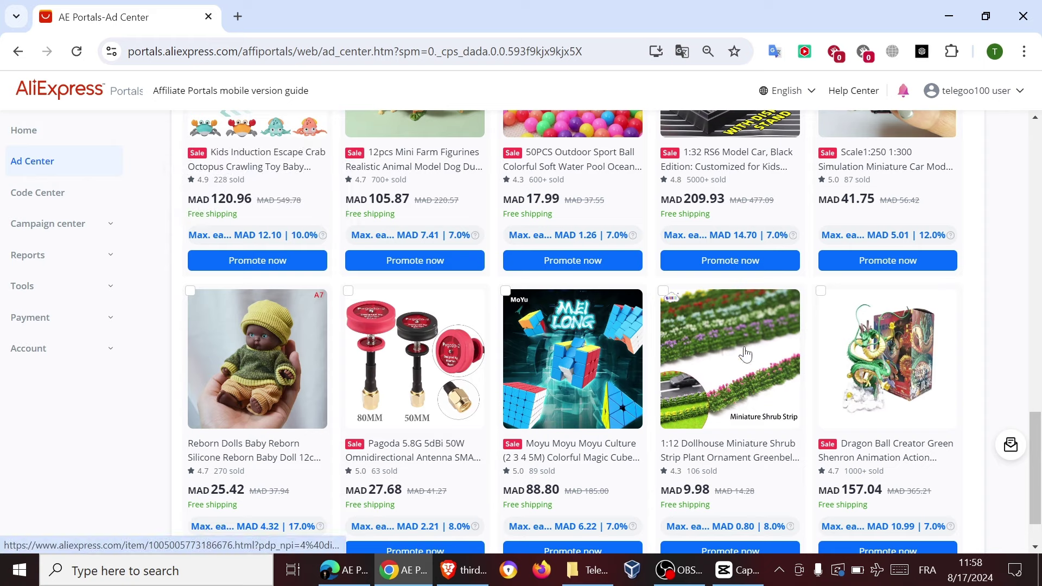
{"action": "scroll", "coordinate": [531, 337], "scroll_direction": "down", "scroll_amount": 1}
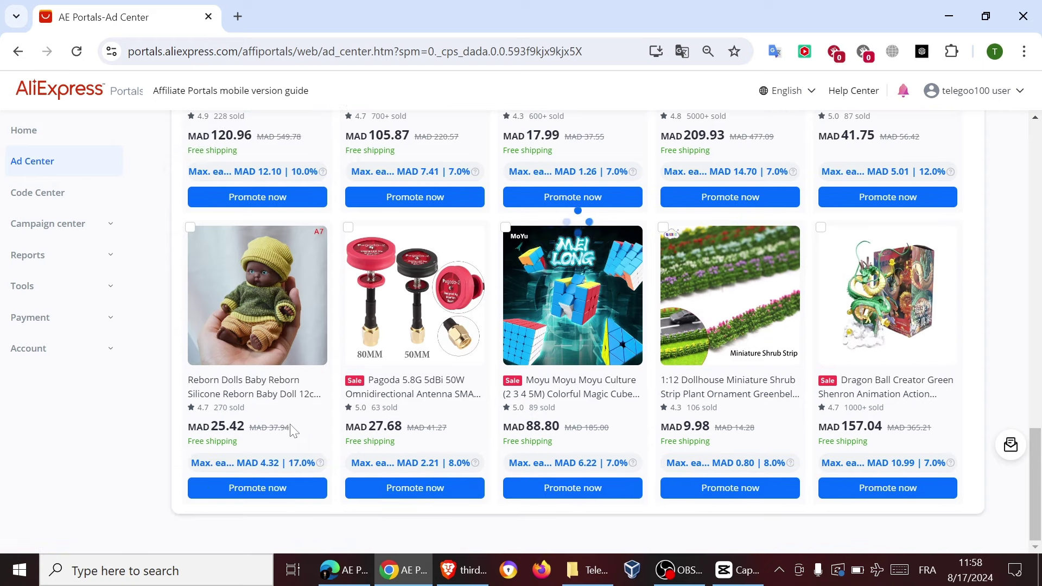
Enlarge the Reborn silicone baby doll listing and view its estimated direct and indirect linking commissions
{"action": "scroll", "coordinate": [292, 431], "scroll_direction": "up", "scroll_amount": 5, "text": "ctrl"}
{"action": "scroll", "coordinate": [292, 431], "scroll_direction": "up", "scroll_amount": 1, "text": "ctrl"}
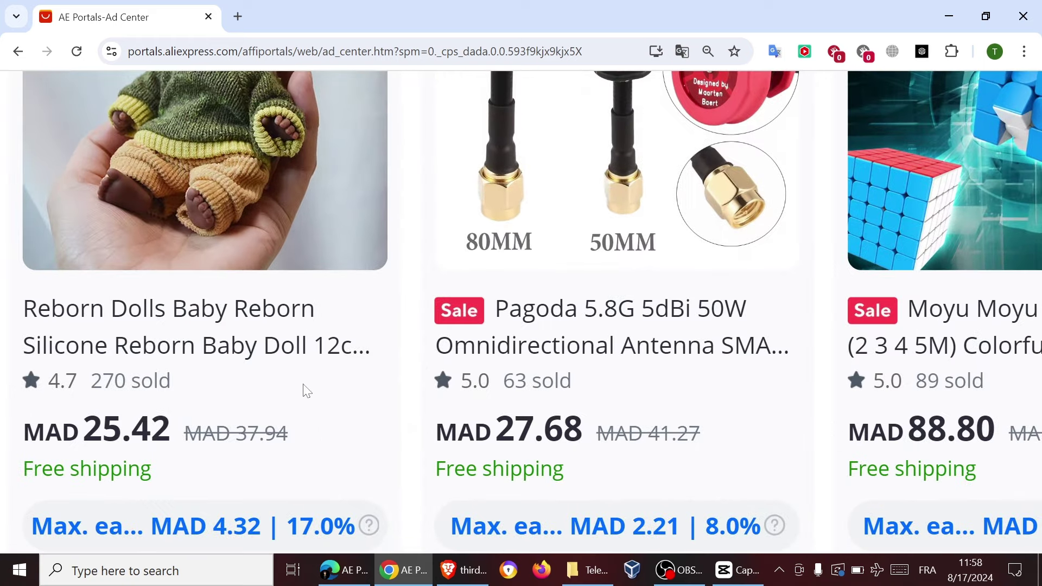
{"action": "scroll", "coordinate": [305, 390], "scroll_direction": "down", "scroll_amount": 1}
{"action": "mouse_move", "coordinate": [323, 454]}
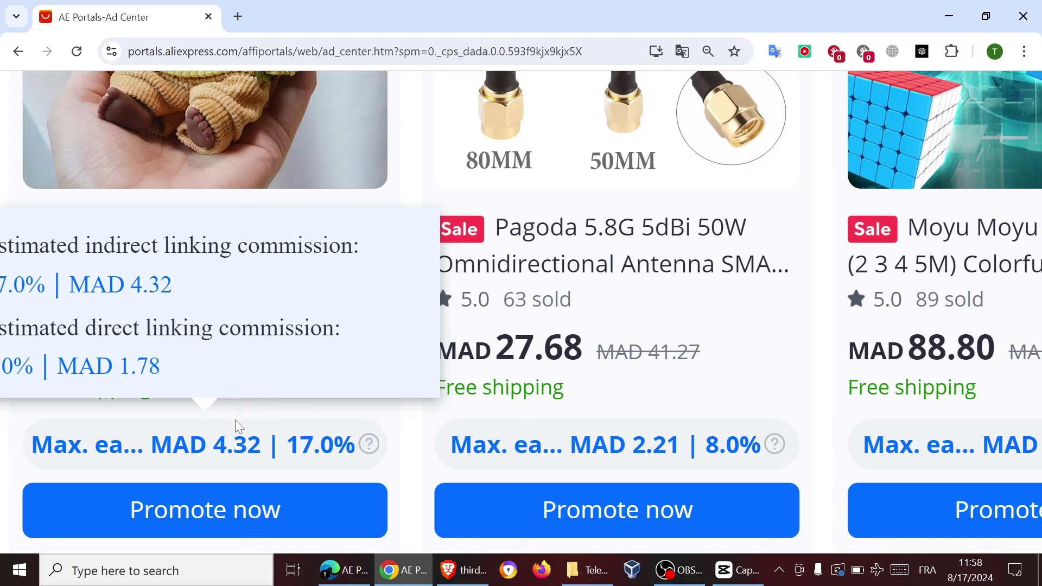
Remove the Toys & Hobbies filter so that all categories are listed, and restore the smaller page size
{"action": "scroll", "coordinate": [235, 420], "scroll_direction": "up", "scroll_amount": 5}
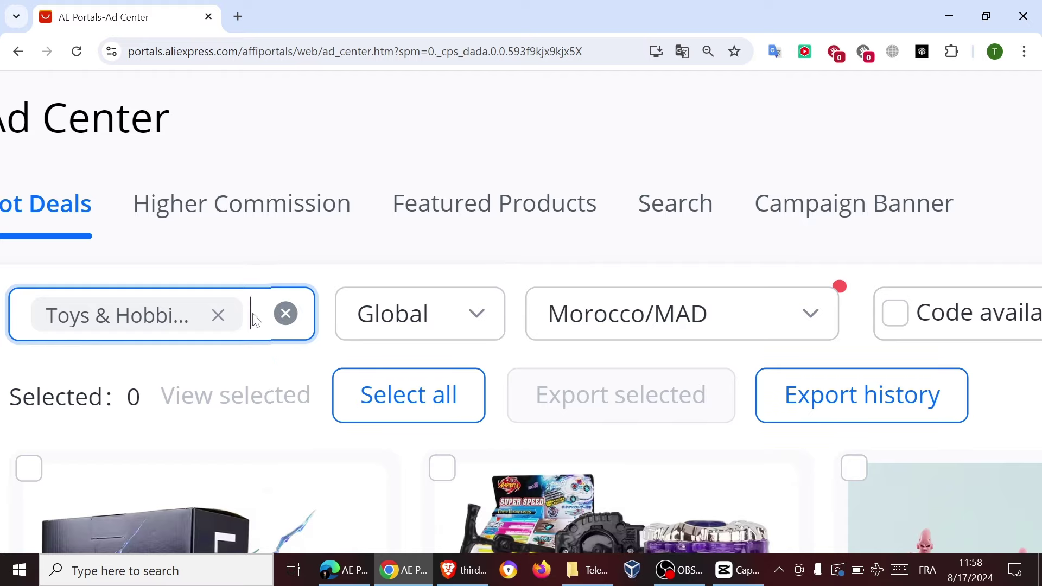
{"action": "left_click", "coordinate": [217, 315]}
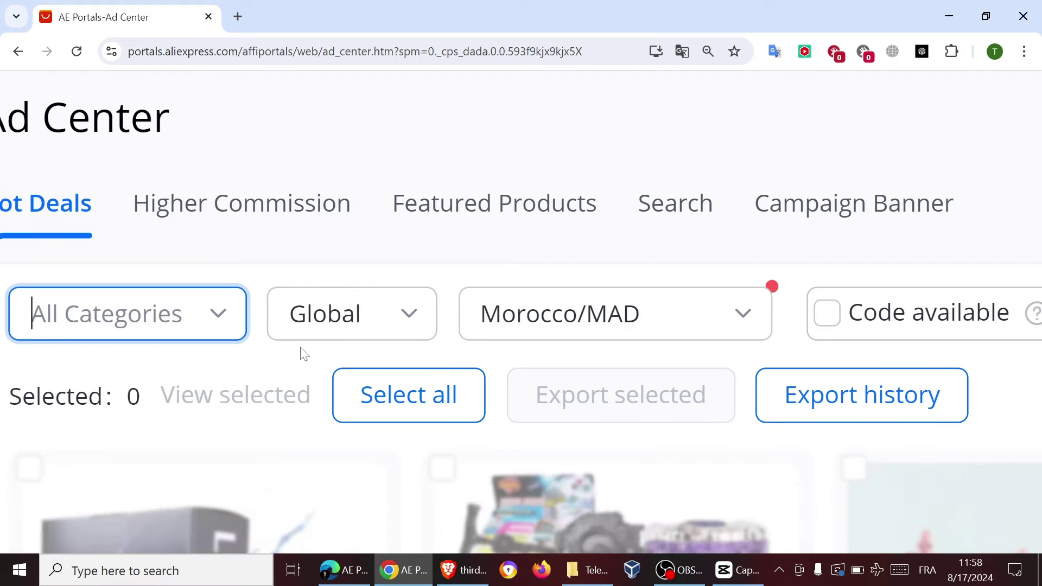
{"action": "key", "text": "ctrl+minus"}
{"action": "key", "text": "ctrl+minus"}
{"action": "key", "text": "ctrl+minus"}
{"action": "key", "text": "ctrl+minus"}
{"action": "key", "text": "ctrl+minus"}
{"action": "key", "text": "ctrl+minus"}
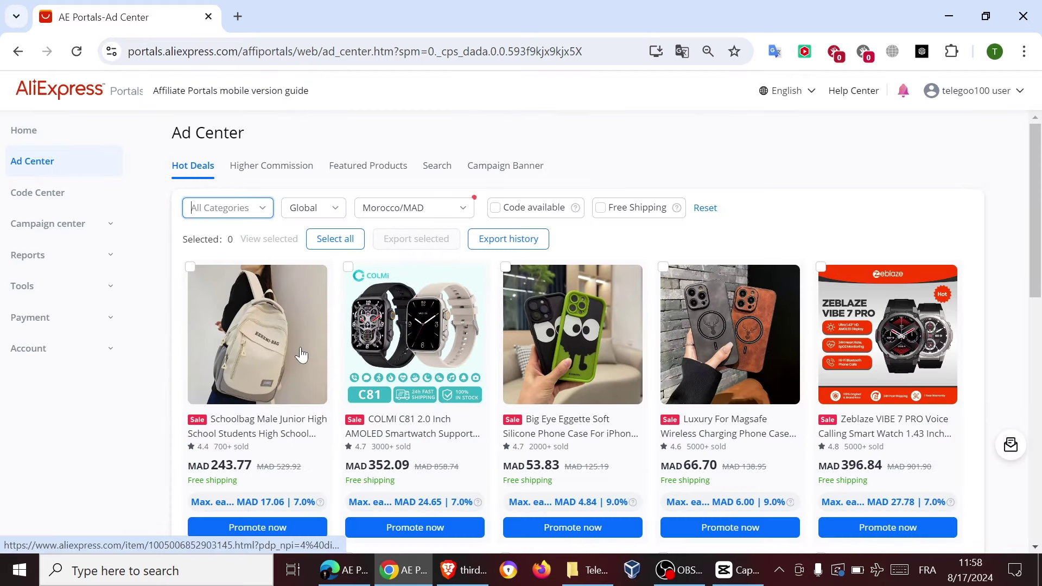
Examine the maximum earnings and commission rates of the hot deals across all categories, ending back at the beginning of the list
{"action": "scroll", "coordinate": [302, 356], "scroll_direction": "down", "scroll_amount": 2}
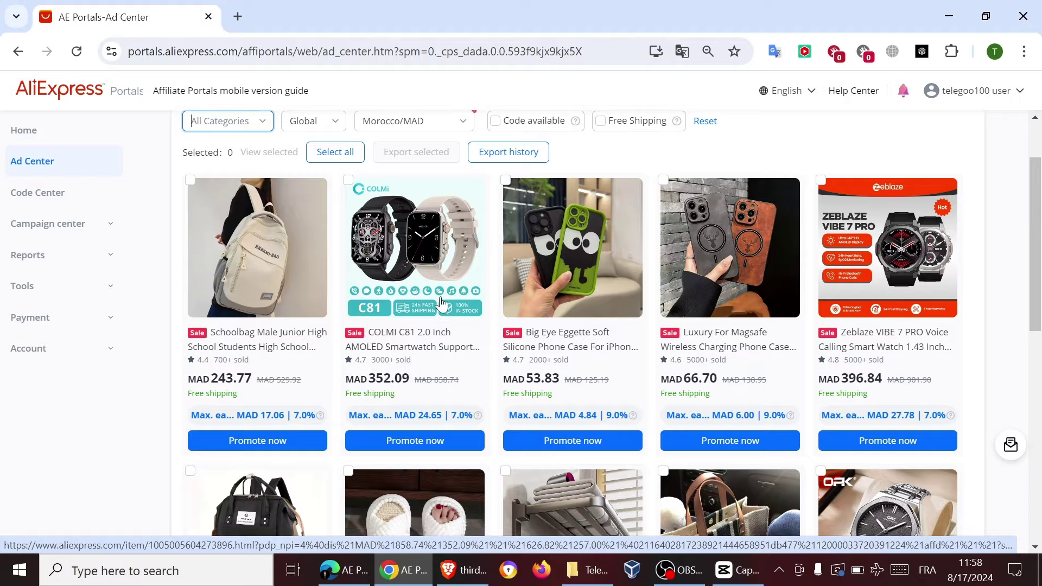
{"action": "scroll", "coordinate": [424, 315], "scroll_direction": "down", "scroll_amount": 7}
{"action": "scroll", "coordinate": [446, 294], "scroll_direction": "down", "scroll_amount": 4}
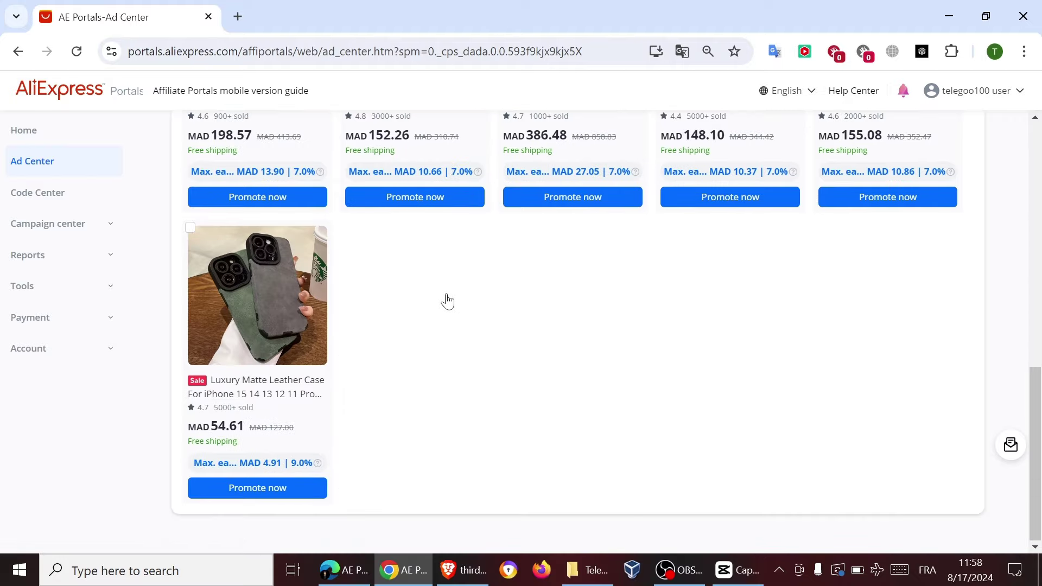
{"action": "scroll", "coordinate": [447, 301], "scroll_direction": "down", "scroll_amount": 2}
{"action": "scroll", "coordinate": [448, 300], "scroll_direction": "down", "scroll_amount": 8}
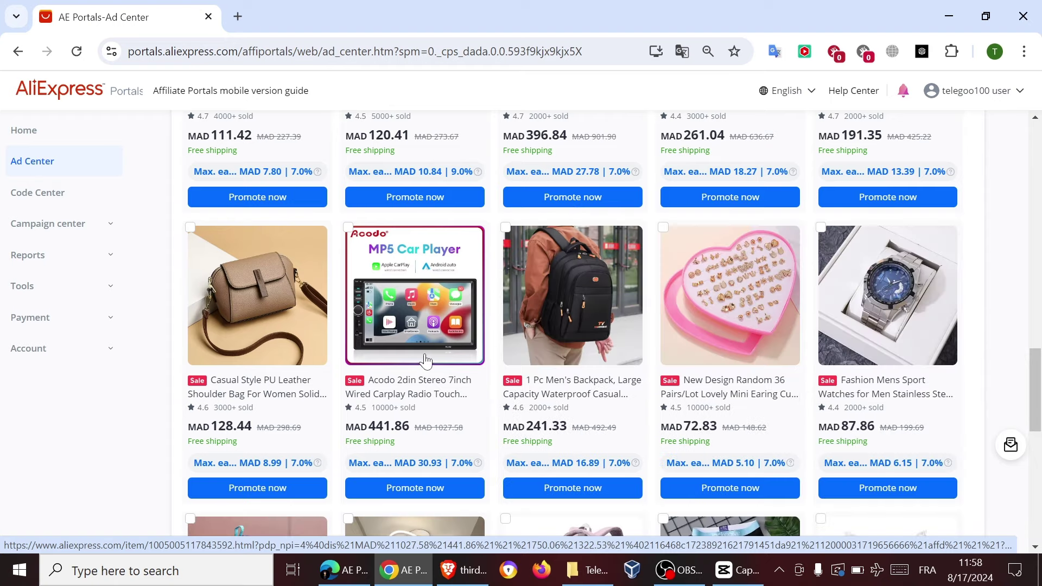
{"action": "scroll", "coordinate": [411, 361], "scroll_direction": "down", "scroll_amount": 3}
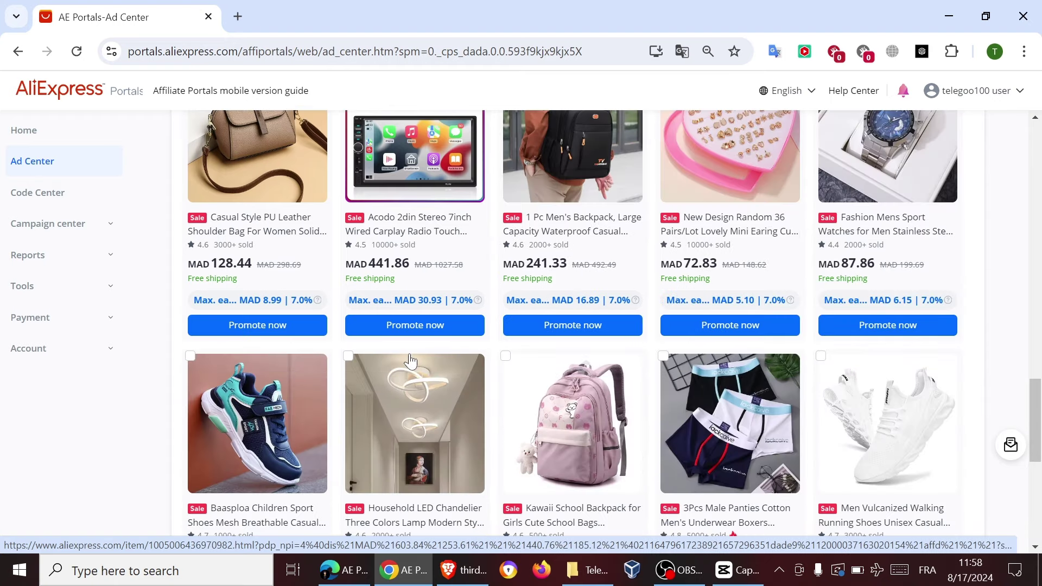
{"action": "scroll", "coordinate": [411, 361], "scroll_direction": "down", "scroll_amount": 2}
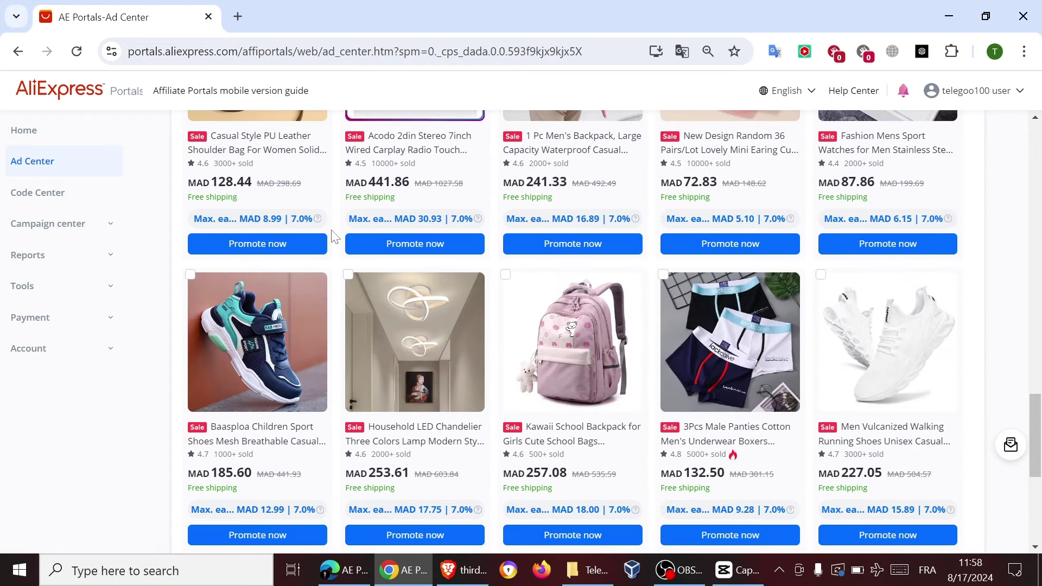
{"action": "scroll", "coordinate": [334, 237], "scroll_direction": "down", "scroll_amount": 6}
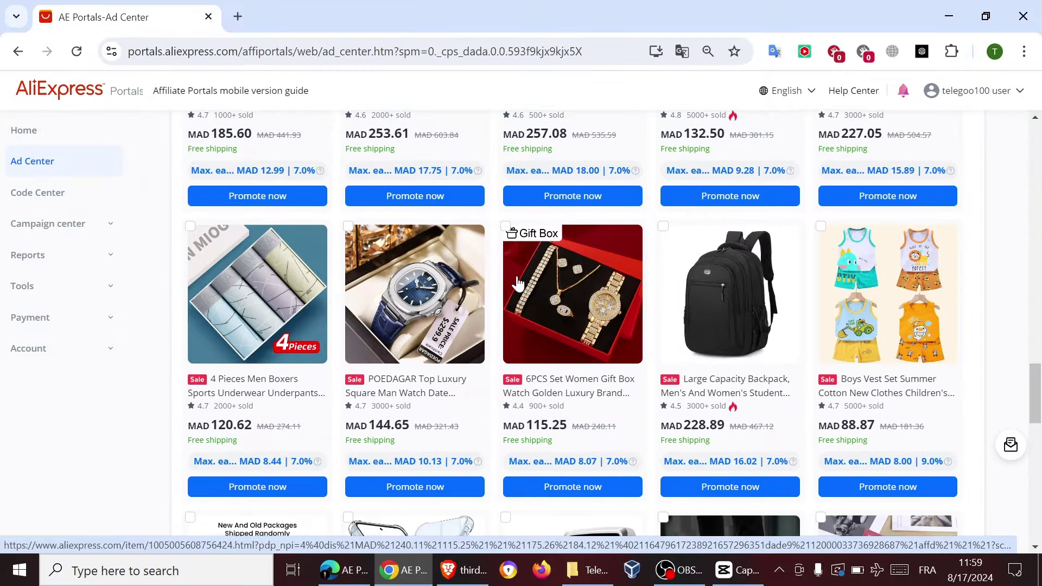
{"action": "scroll", "coordinate": [518, 283], "scroll_direction": "down", "scroll_amount": 4}
{"action": "scroll", "coordinate": [518, 283], "scroll_direction": "up", "scroll_amount": 10}
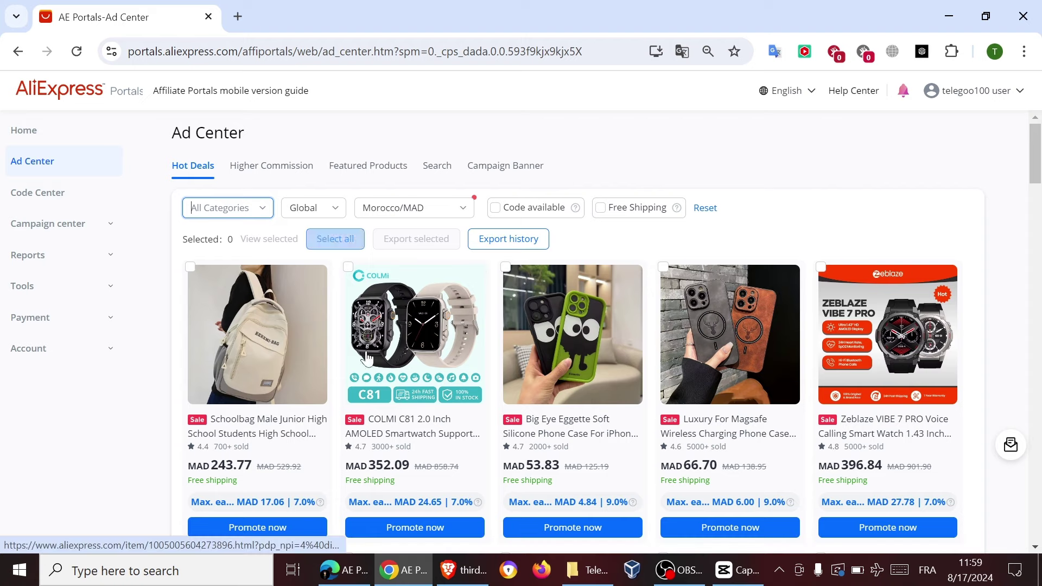
Switch to the Edge browser, close the shopping cart and AliExpress store pages, and look over the remaining Ad Center's hot deals
{"action": "left_click", "coordinate": [412, 575]}
{"action": "left_click", "coordinate": [787, 14]}
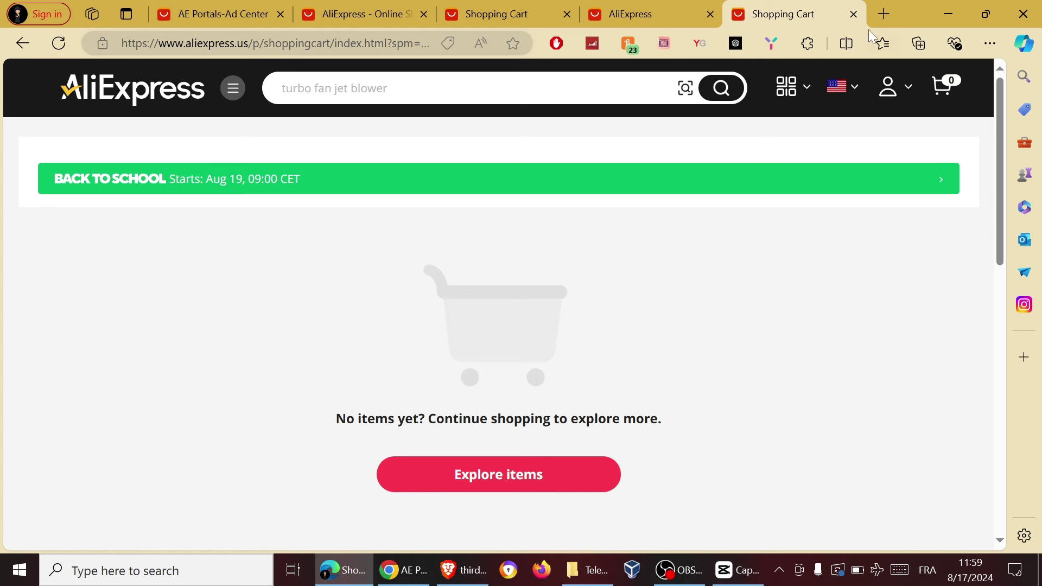
{"action": "left_click", "coordinate": [855, 15]}
{"action": "left_click", "coordinate": [855, 15]}
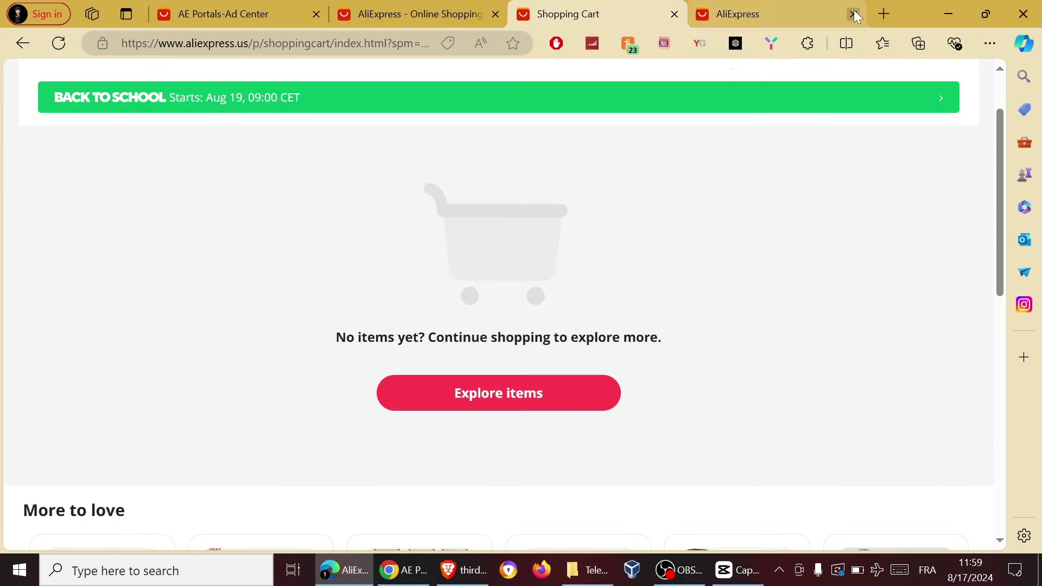
{"action": "left_click", "coordinate": [855, 15]}
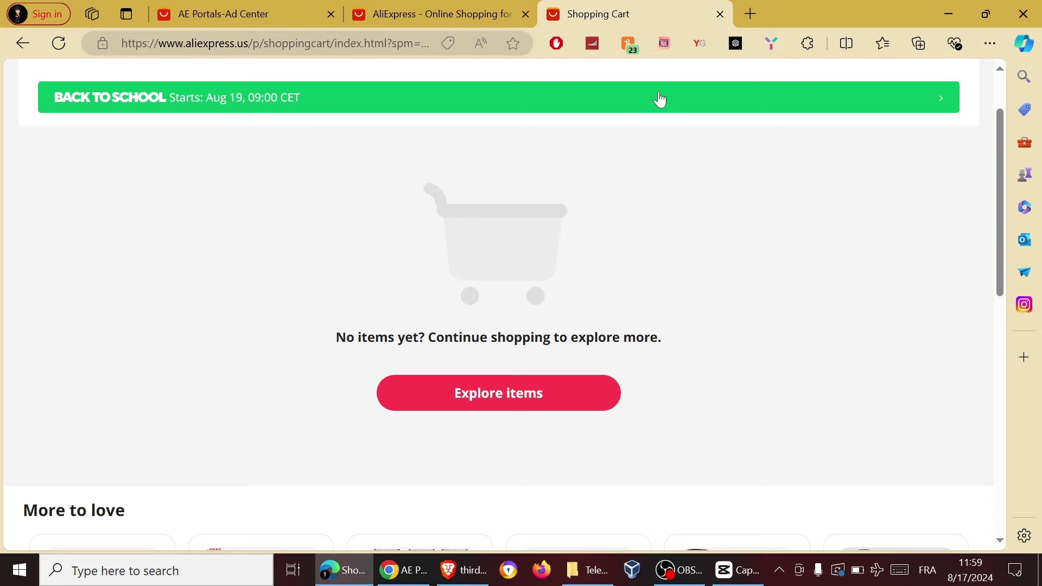
{"action": "left_click", "coordinate": [719, 14]}
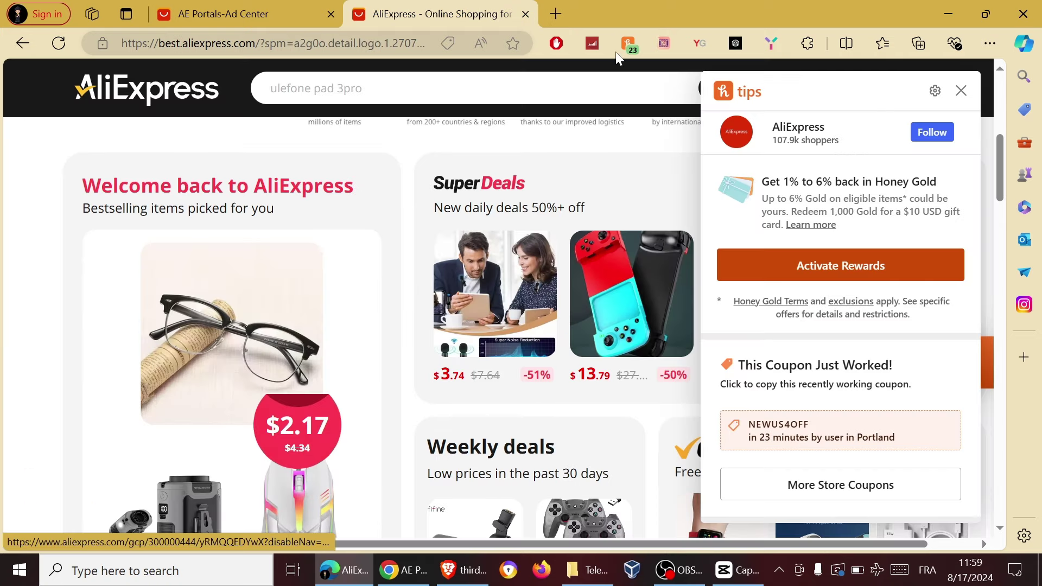
{"action": "left_click", "coordinate": [526, 14]}
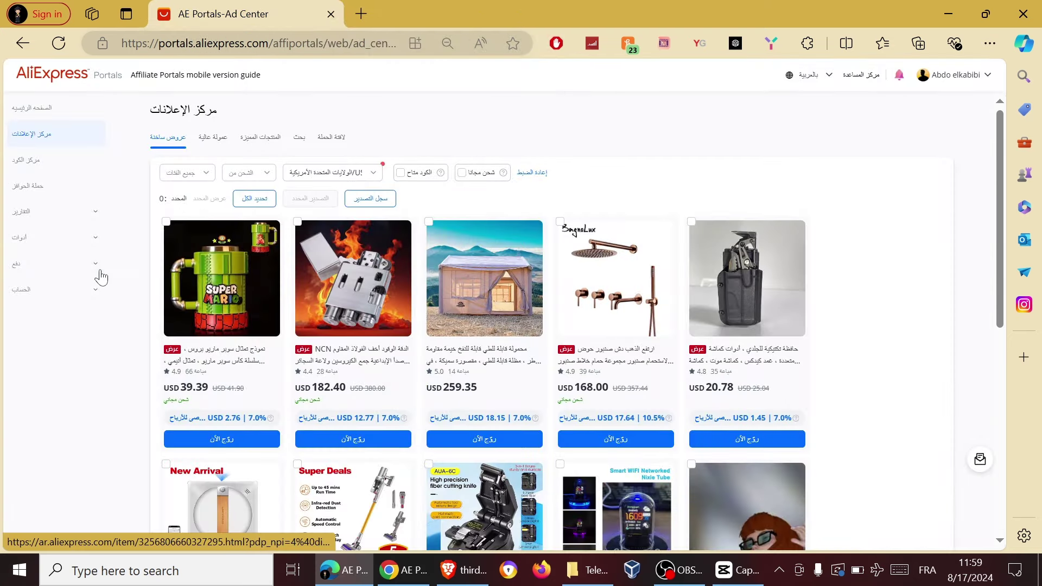
{"action": "scroll", "coordinate": [337, 319], "scroll_direction": "down", "scroll_amount": 3}
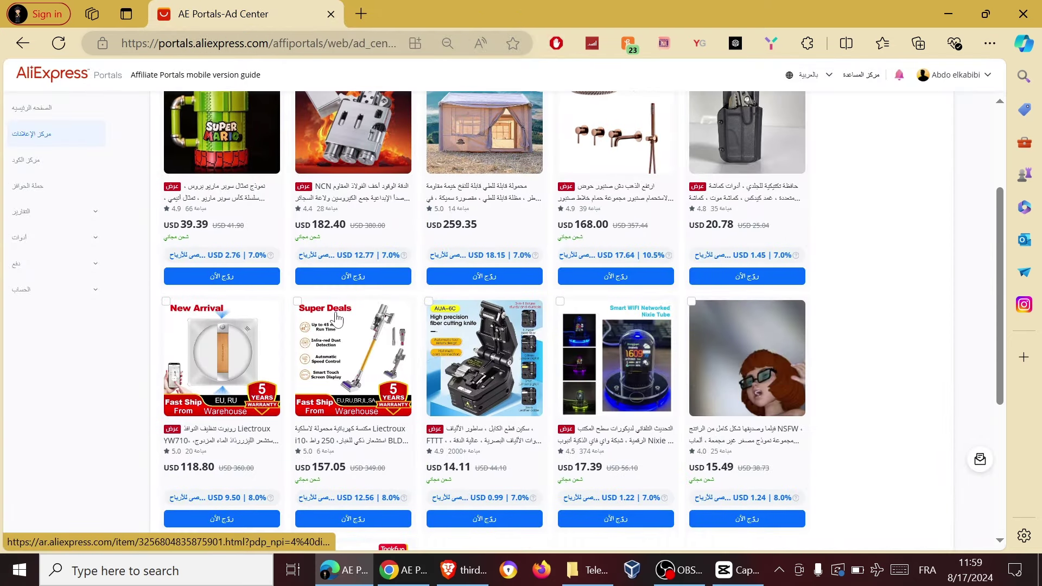
{"action": "scroll", "coordinate": [337, 319], "scroll_direction": "up", "scroll_amount": 3}
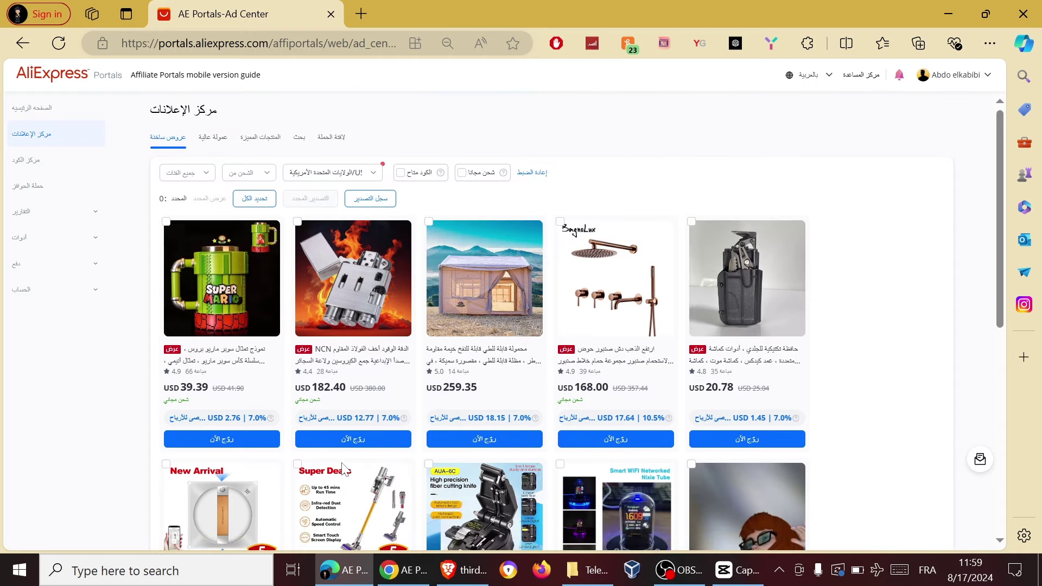
Open semrush.com/projects/ in a new tab and look up the domain overview of aliexpress.com
{"action": "left_click", "coordinate": [361, 13]}
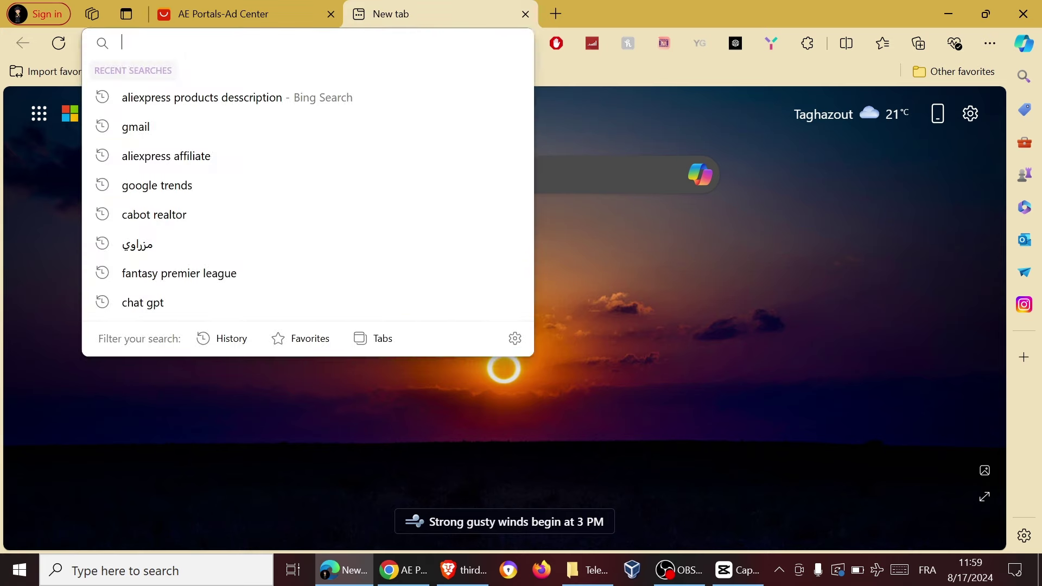
{"action": "type", "text": "semrush.com/projects/"}
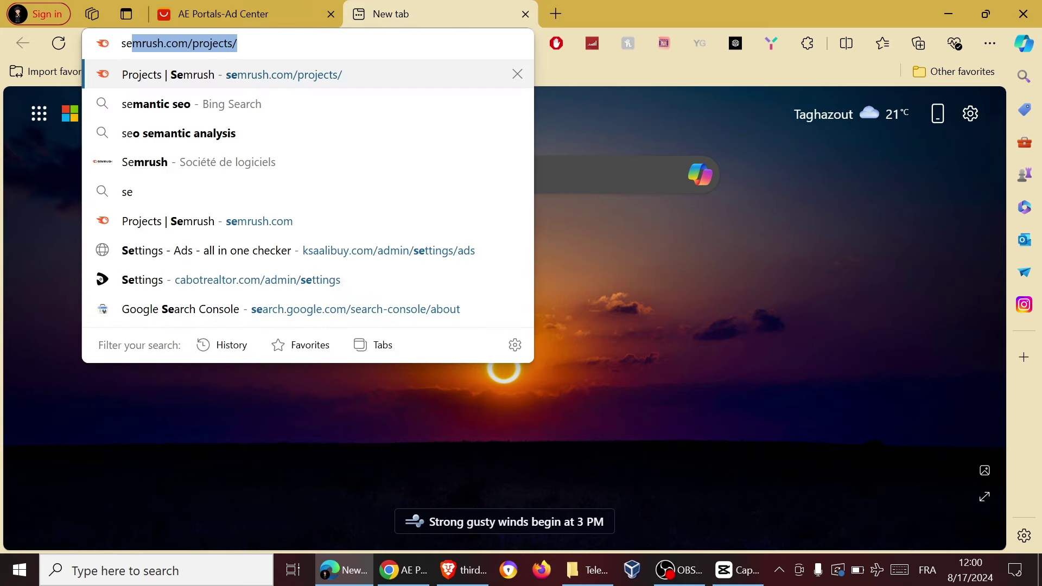
{"action": "key", "text": "Return"}
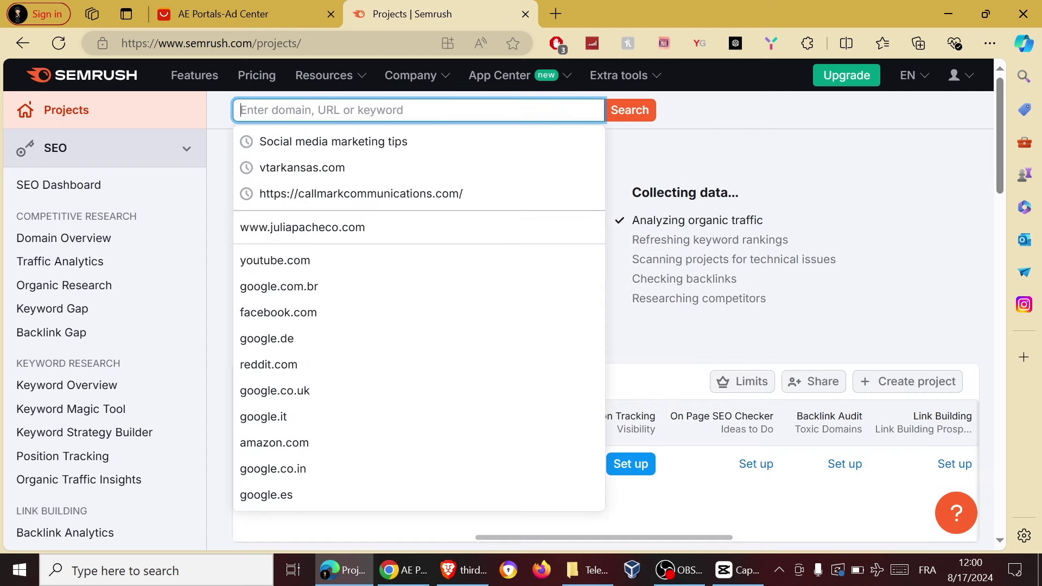
{"action": "type", "text": "ali"}
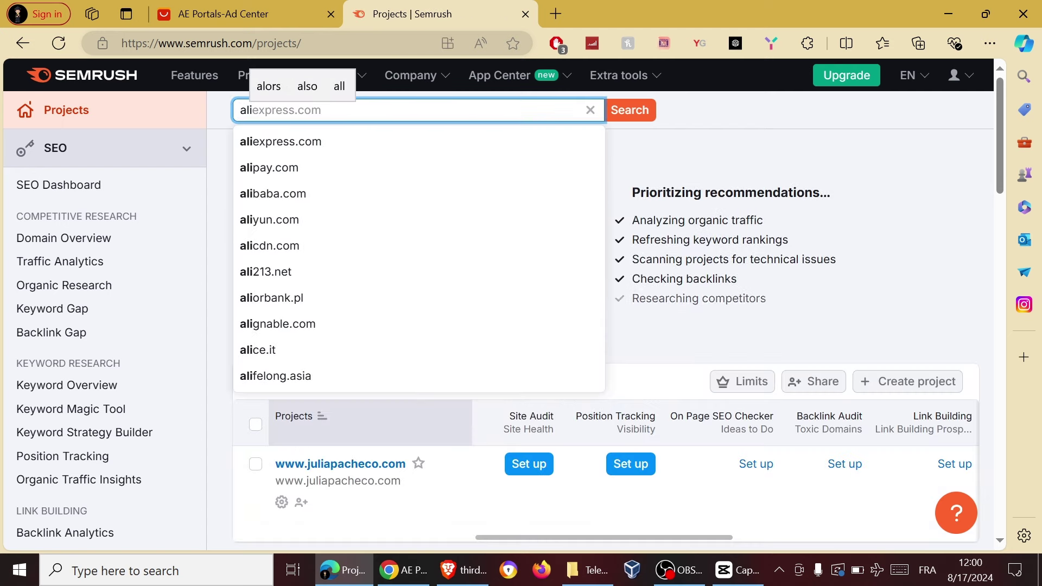
{"action": "left_click", "coordinate": [315, 141]}
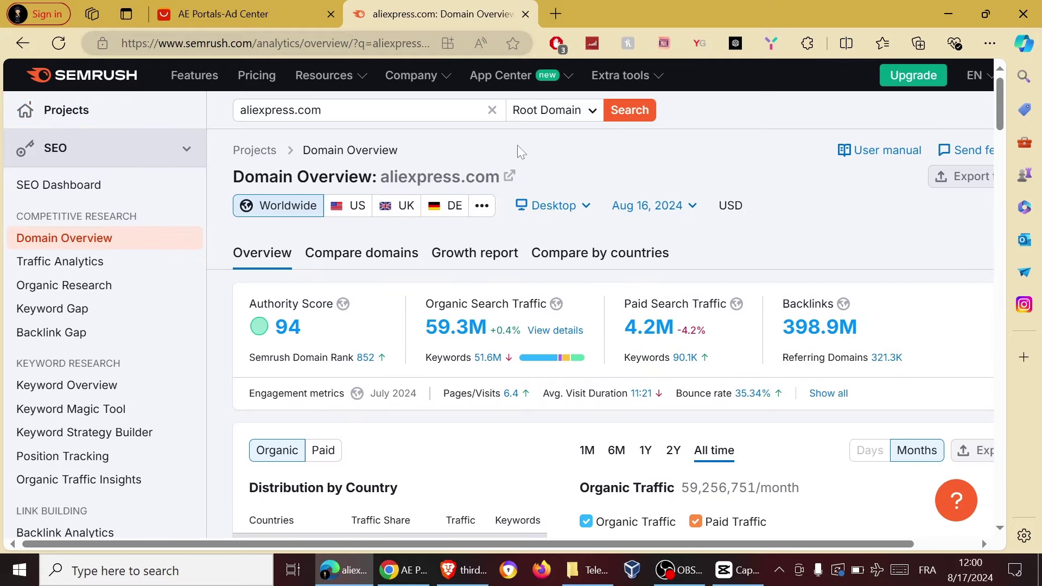
Examine aliexpress.com's organic traffic distribution by country, its traffic and keyword trends and its SERP features
{"action": "scroll", "coordinate": [516, 145], "scroll_direction": "down", "scroll_amount": 5}
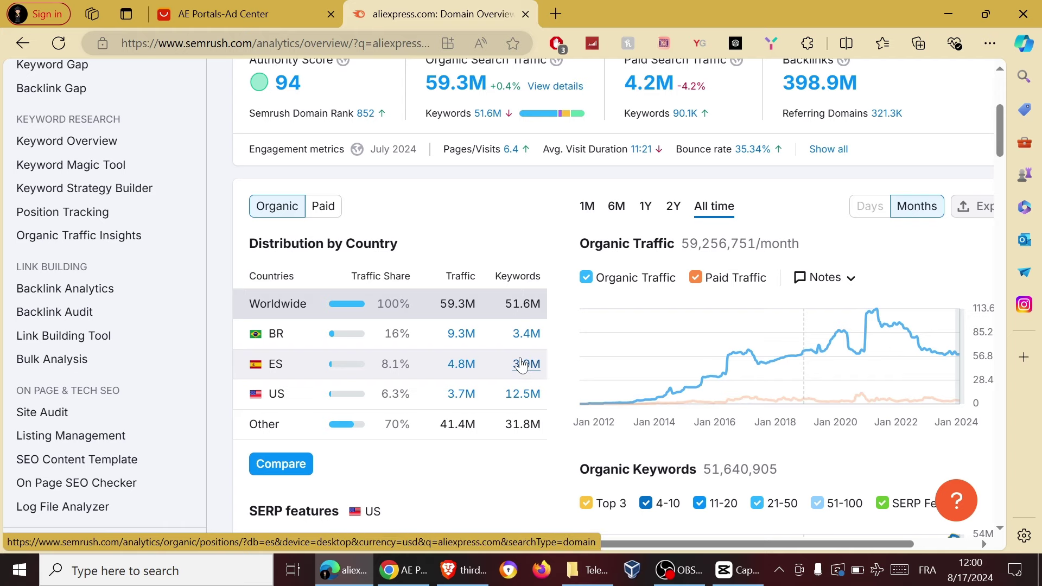
{"action": "scroll", "coordinate": [522, 365], "scroll_direction": "up", "scroll_amount": 2}
{"action": "scroll", "coordinate": [522, 365], "scroll_direction": "down", "scroll_amount": 2}
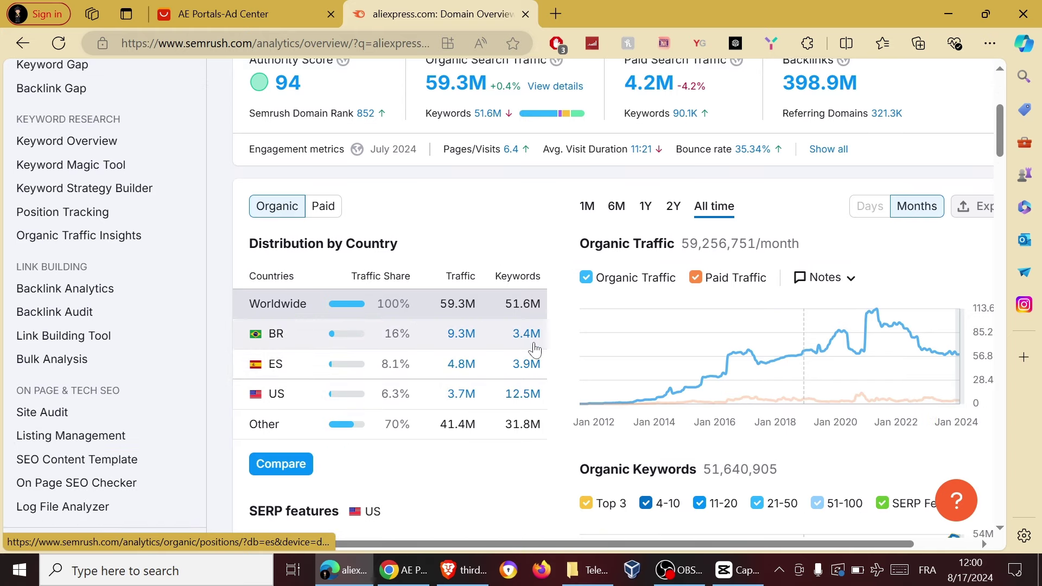
{"action": "scroll", "coordinate": [538, 338], "scroll_direction": "down", "scroll_amount": 1}
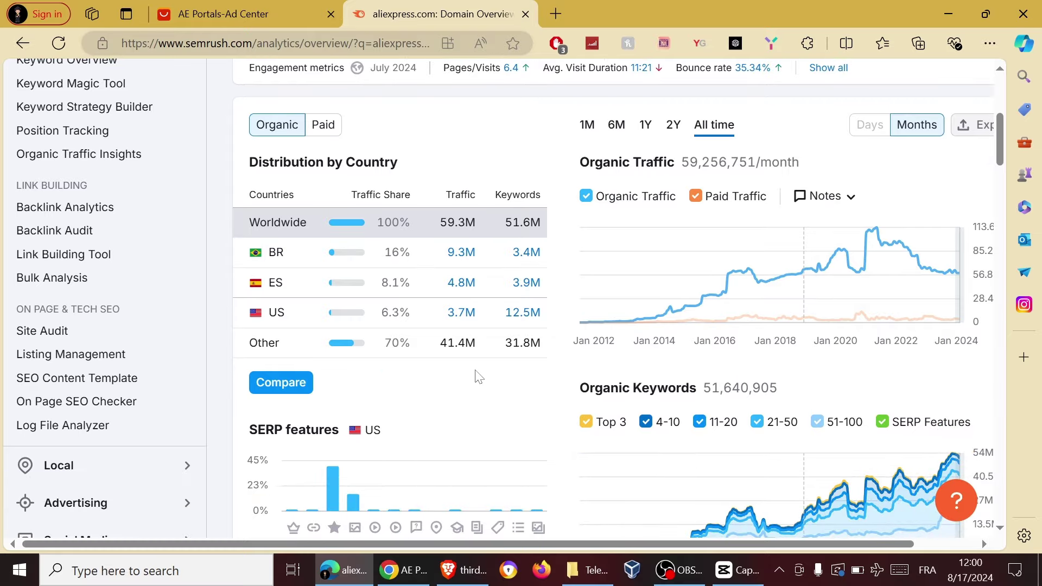
{"action": "scroll", "coordinate": [477, 375], "scroll_direction": "up", "scroll_amount": 2}
{"action": "scroll", "coordinate": [477, 347], "scroll_direction": "down", "scroll_amount": 1}
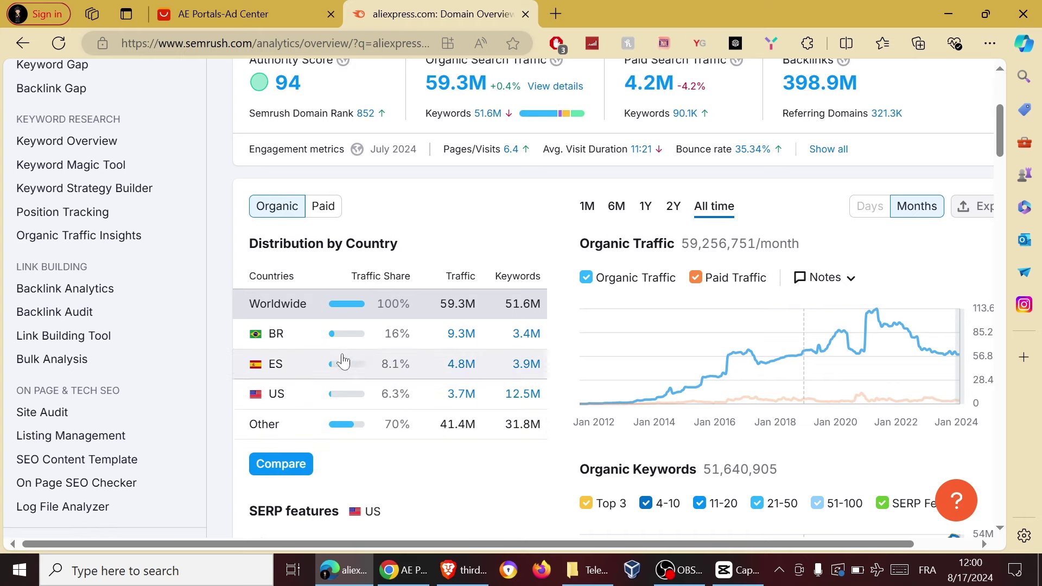
{"action": "scroll", "coordinate": [340, 360], "scroll_direction": "down", "scroll_amount": 5}
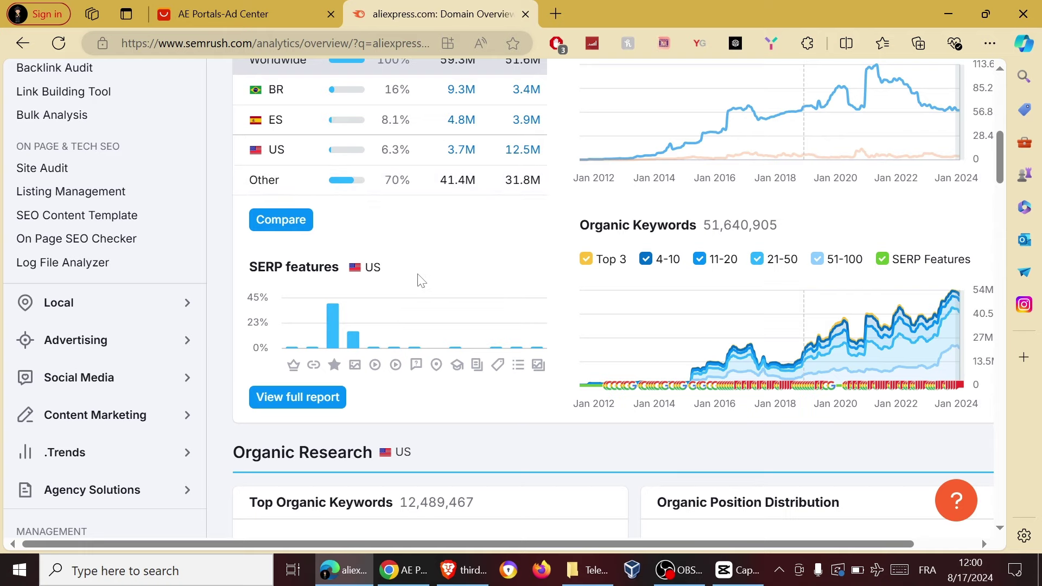
Look over aliexpress.com's top organic keywords, traffic distribution by country and overall domain metrics in the overview
{"action": "scroll", "coordinate": [461, 263], "scroll_direction": "down", "scroll_amount": 7}
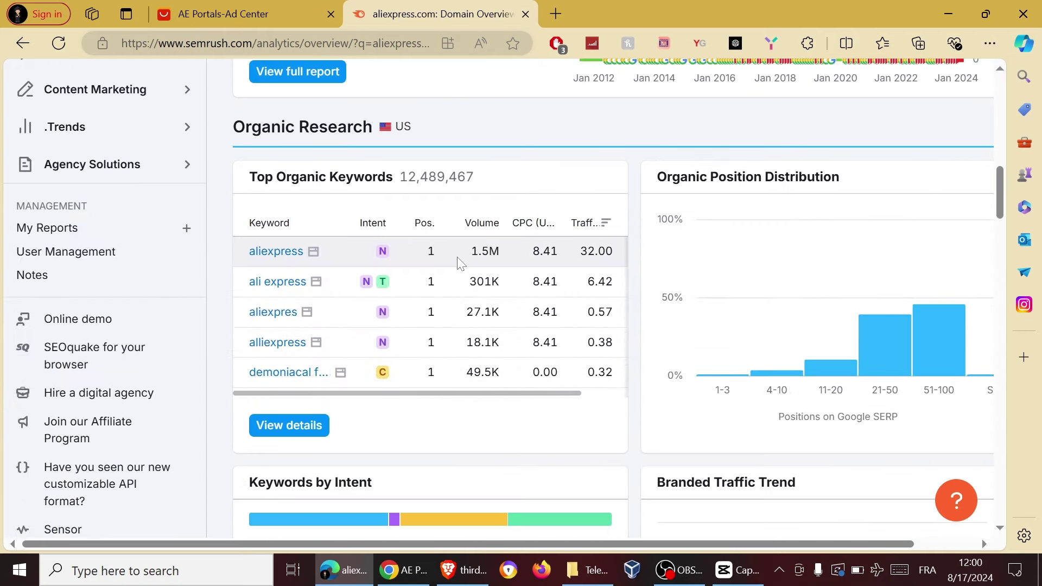
{"action": "scroll", "coordinate": [459, 265], "scroll_direction": "up", "scroll_amount": 10}
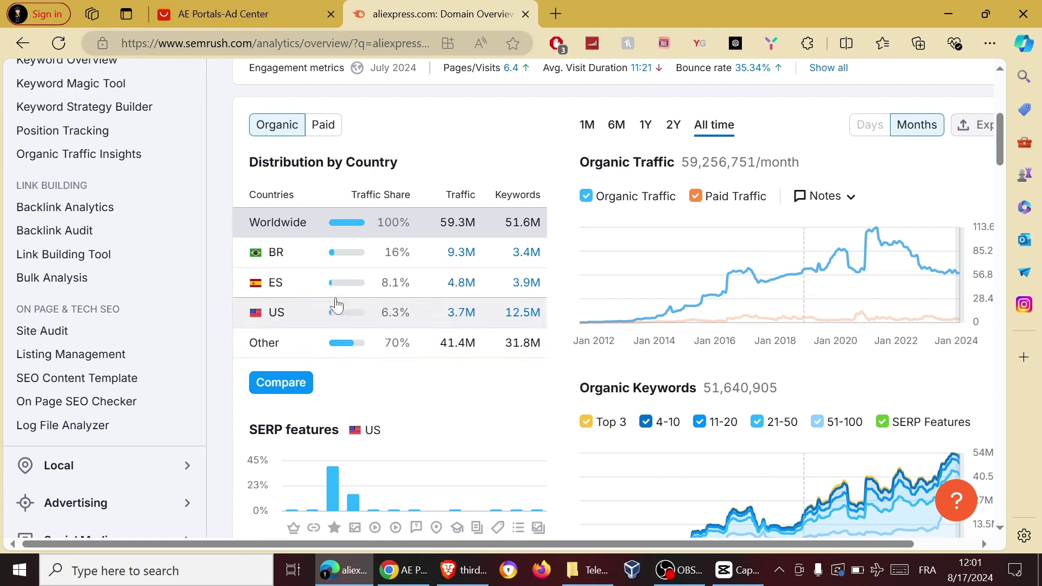
{"action": "mouse_move", "coordinate": [353, 285]}
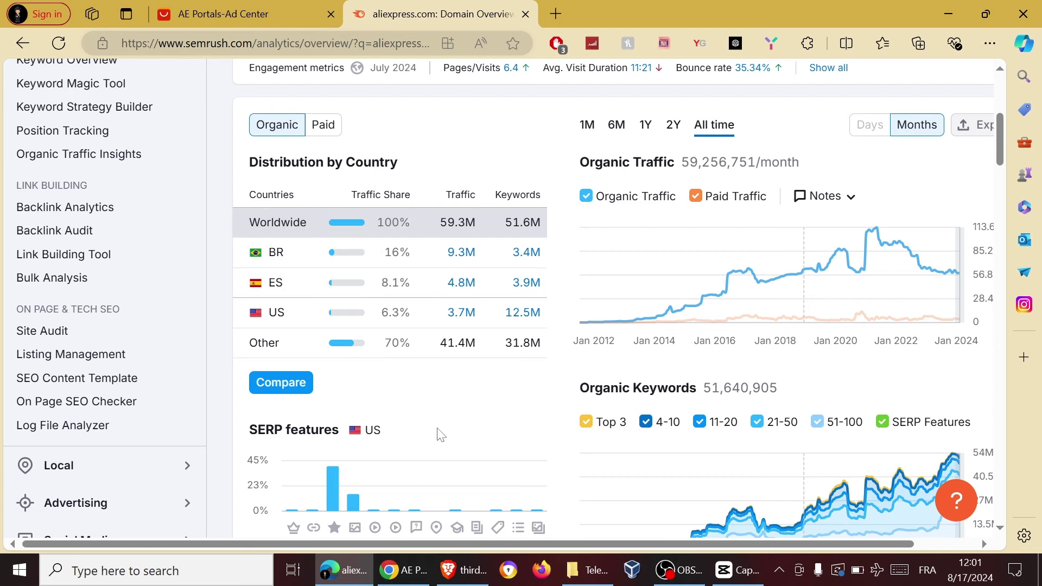
{"action": "scroll", "coordinate": [456, 437], "scroll_direction": "up", "scroll_amount": 3}
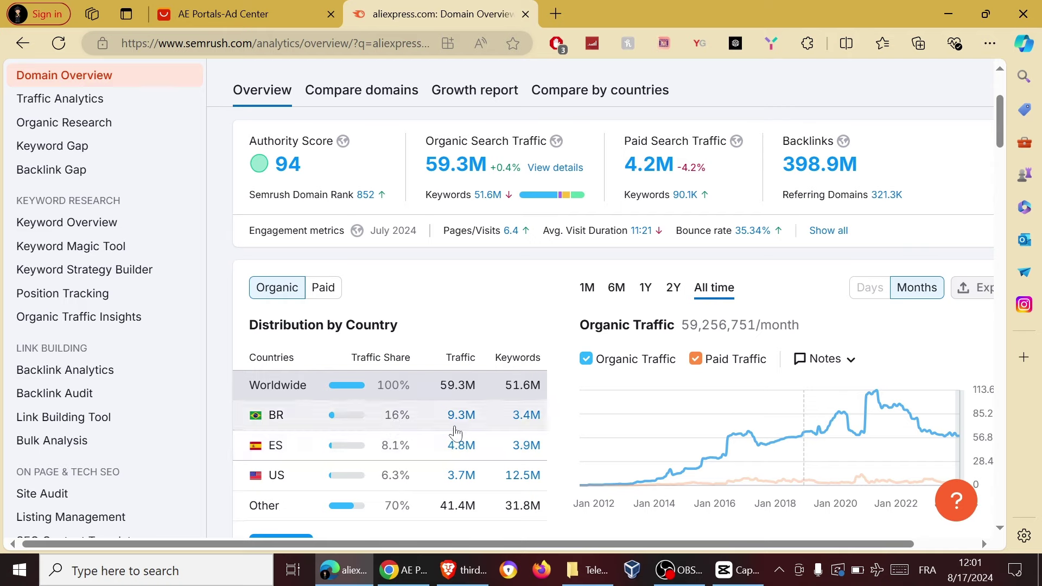
{"action": "scroll", "coordinate": [414, 316], "scroll_direction": "up", "scroll_amount": 3}
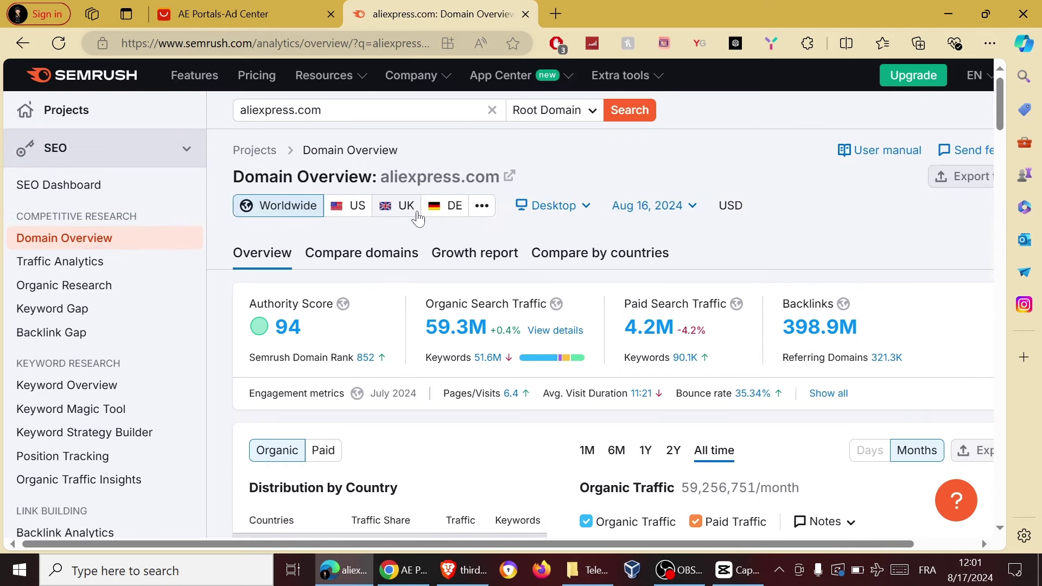
Return to the AliExpress Portals home page and open the Live Order Tracking report
{"action": "left_click", "coordinate": [239, 14]}
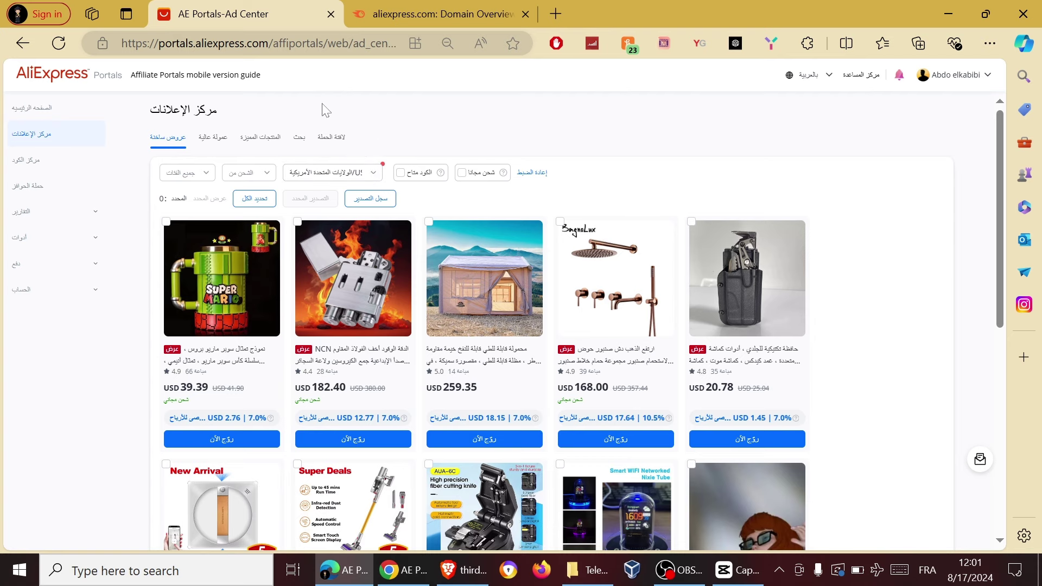
{"action": "left_click", "coordinate": [53, 113]}
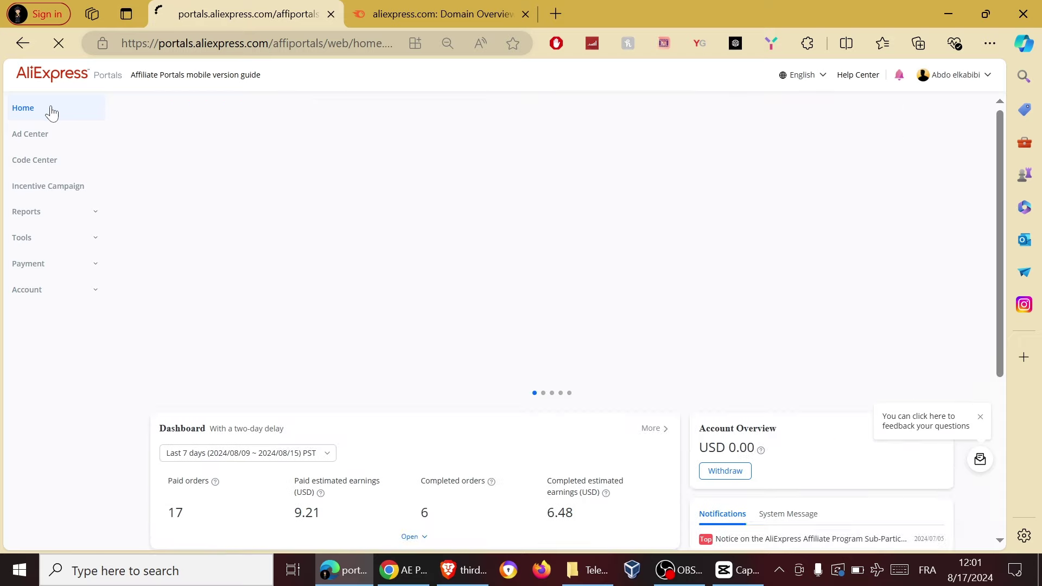
{"action": "left_click", "coordinate": [64, 217]}
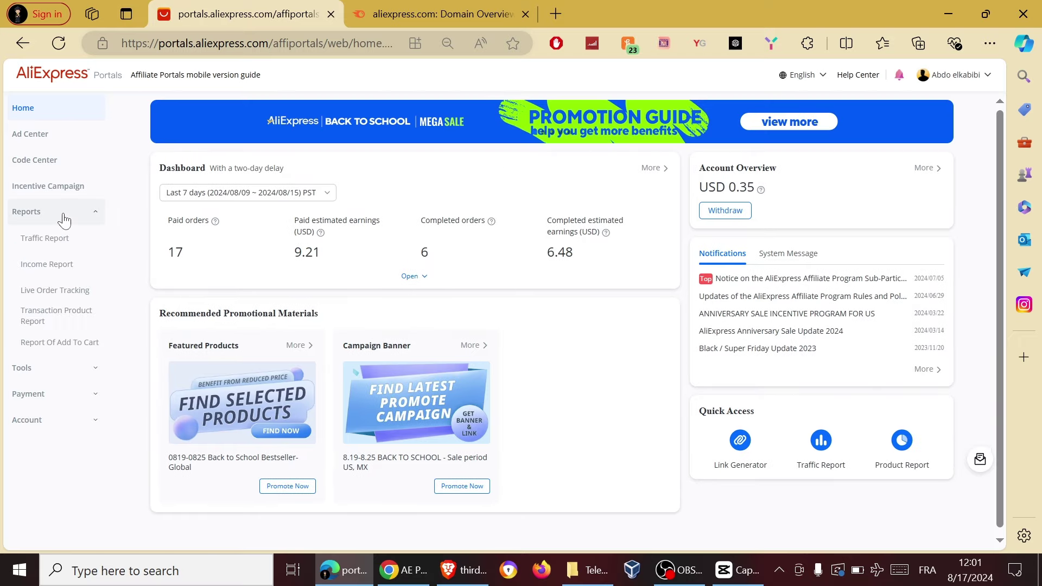
{"action": "left_click", "coordinate": [62, 297]}
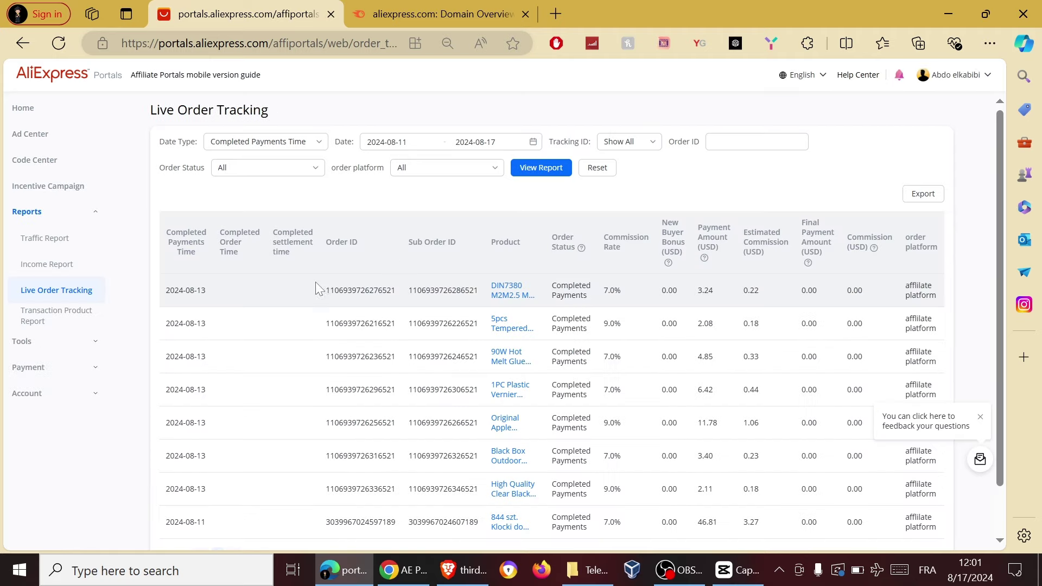
Set the report's date range to 2024-02-18 through 2024-08-17 and run the report
{"action": "left_click", "coordinate": [402, 141]}
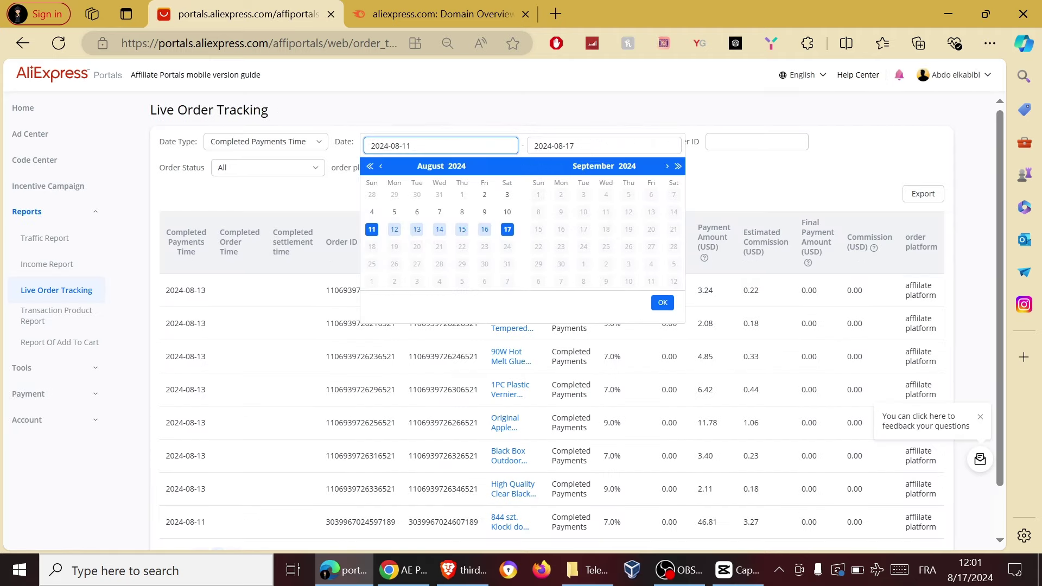
{"action": "left_click", "coordinate": [381, 166]}
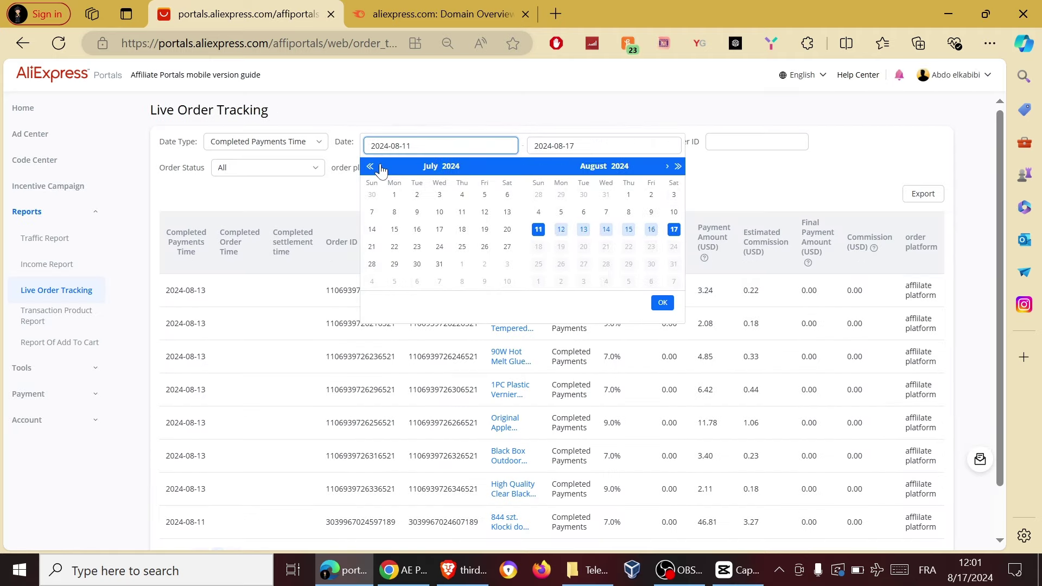
{"action": "left_click", "coordinate": [382, 167]}
{"action": "left_click", "coordinate": [381, 167]}
{"action": "left_click", "coordinate": [381, 166]}
{"action": "left_click", "coordinate": [382, 166]}
{"action": "left_click", "coordinate": [381, 166]}
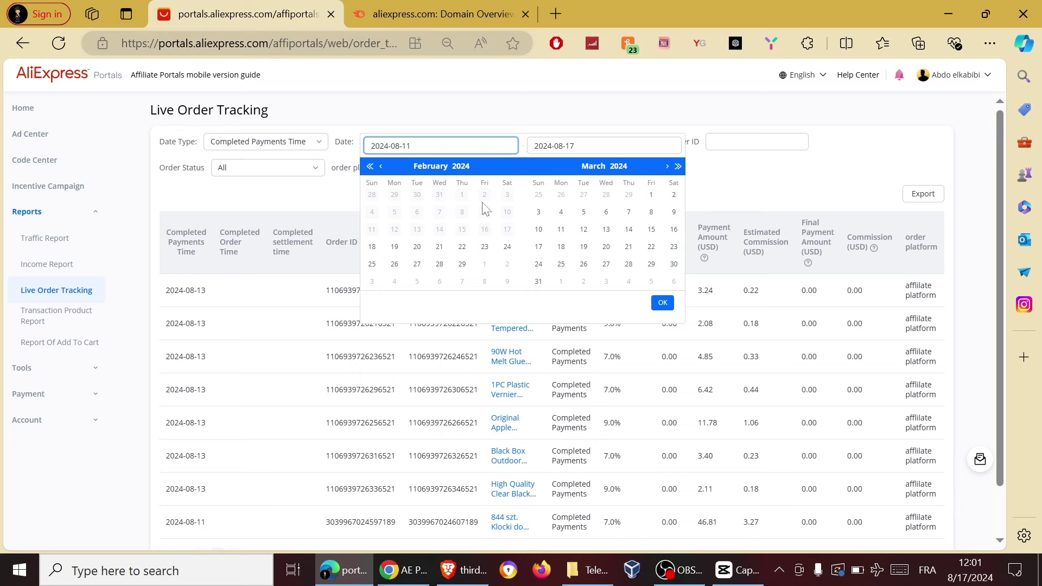
{"action": "left_click", "coordinate": [379, 247]}
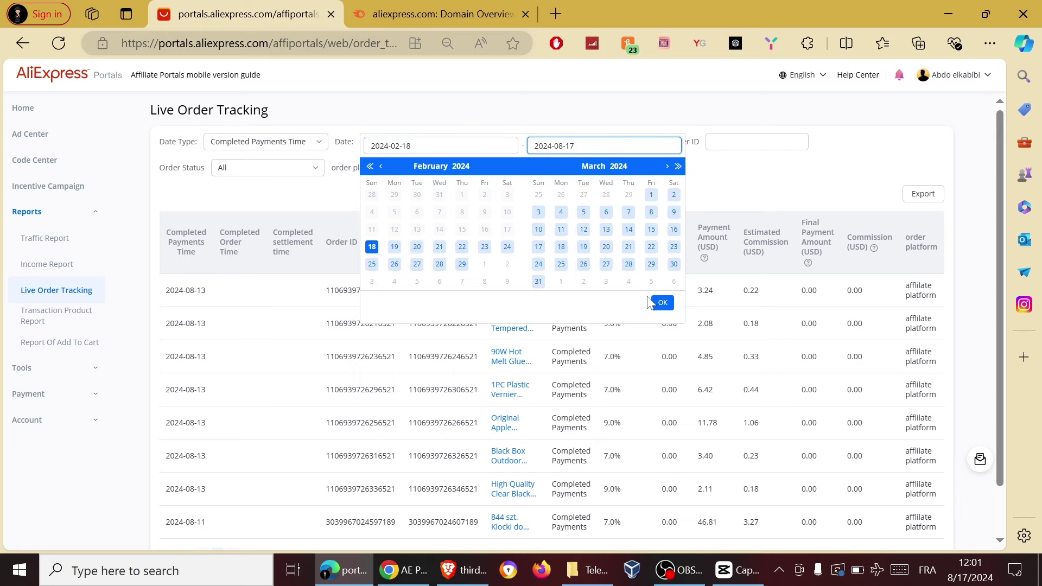
{"action": "left_click", "coordinate": [661, 303]}
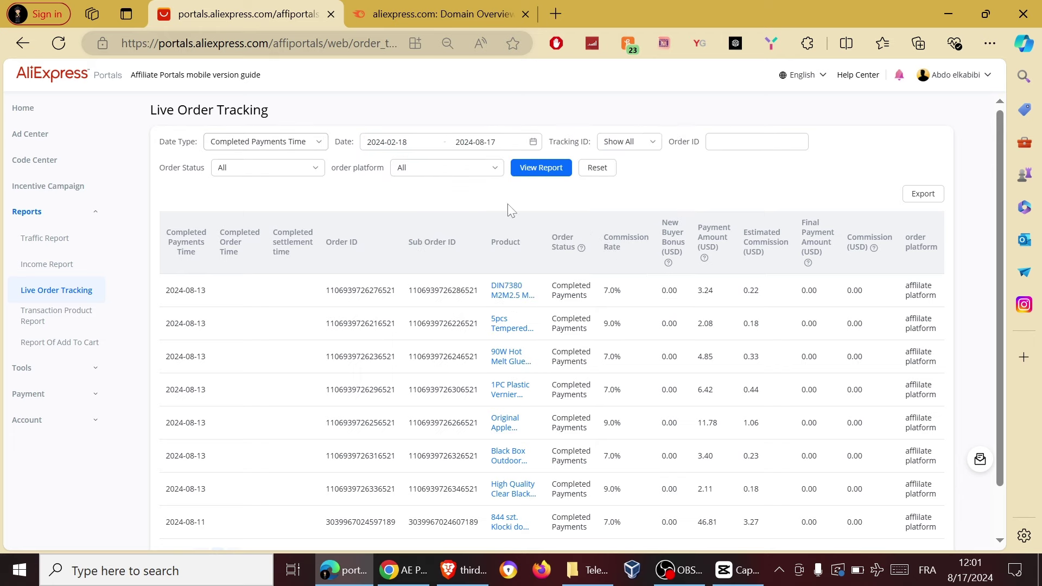
{"action": "left_click", "coordinate": [541, 172]}
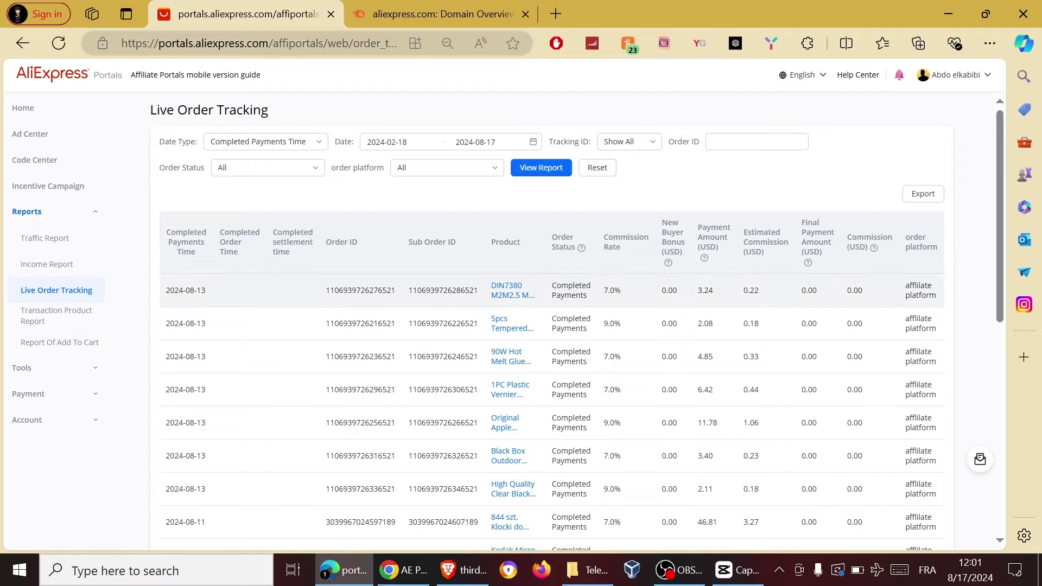
Look through the listed orders and export the Live Order Tracking report
{"action": "scroll", "coordinate": [480, 298], "scroll_direction": "down", "scroll_amount": 8}
{"action": "scroll", "coordinate": [481, 298], "scroll_direction": "up", "scroll_amount": 1}
{"action": "scroll", "coordinate": [480, 301], "scroll_direction": "up", "scroll_amount": 7}
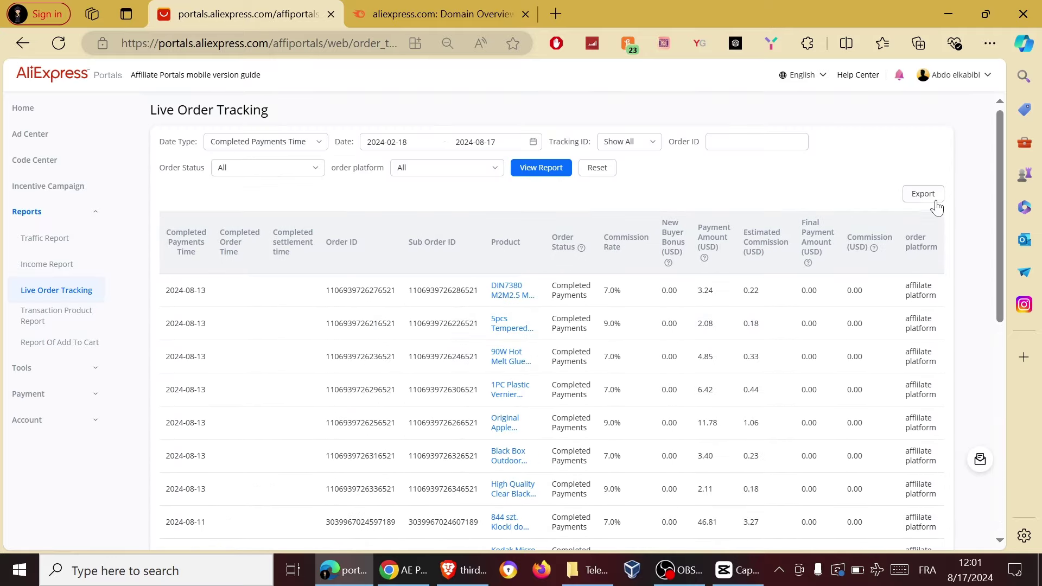
{"action": "scroll", "coordinate": [926, 199], "scroll_direction": "up", "scroll_amount": 5, "text": "ctrl"}
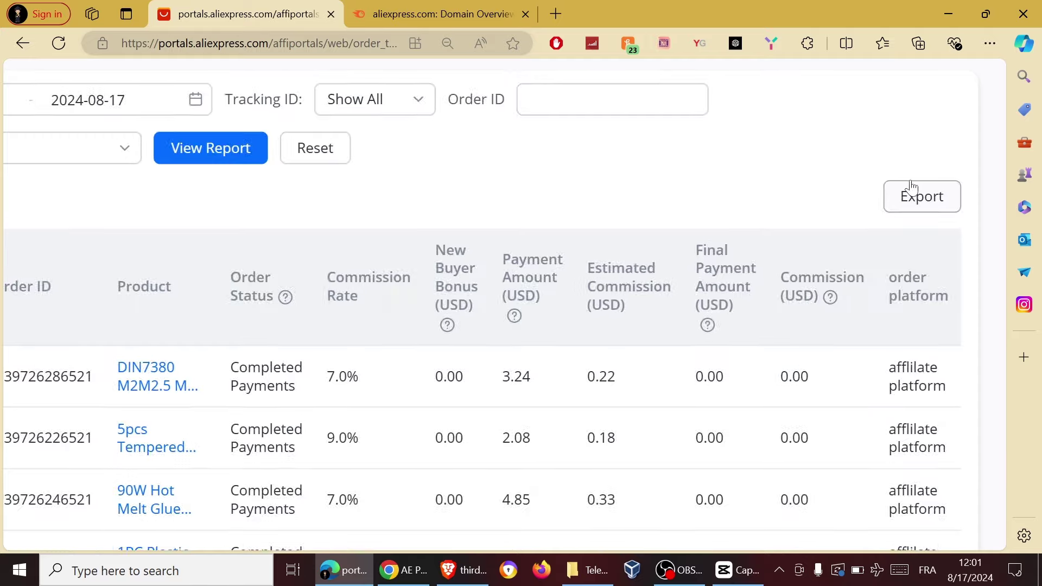
{"action": "scroll", "coordinate": [912, 188], "scroll_direction": "down", "scroll_amount": 5, "text": "ctrl"}
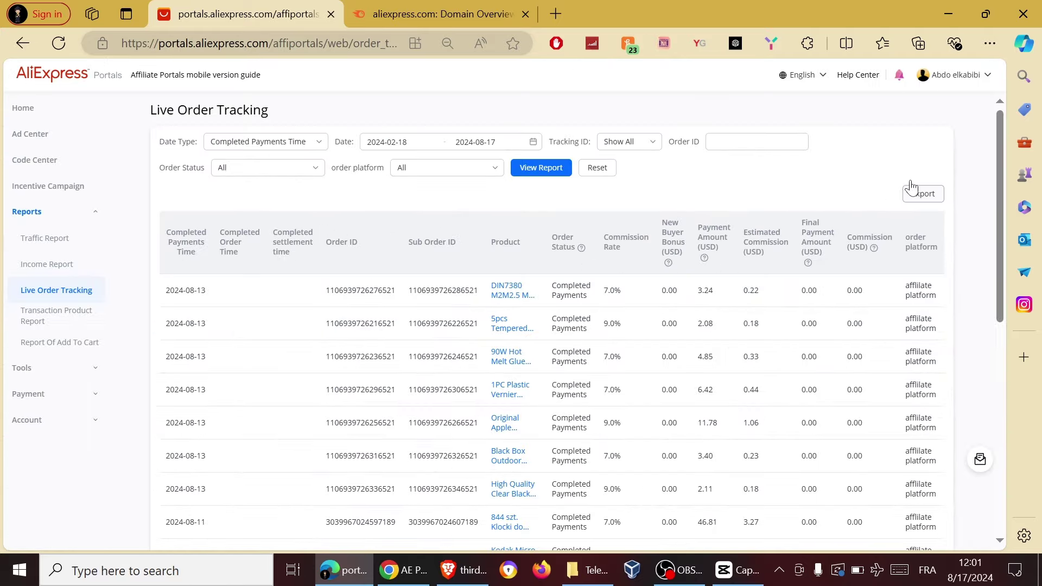
{"action": "left_click", "coordinate": [914, 196]}
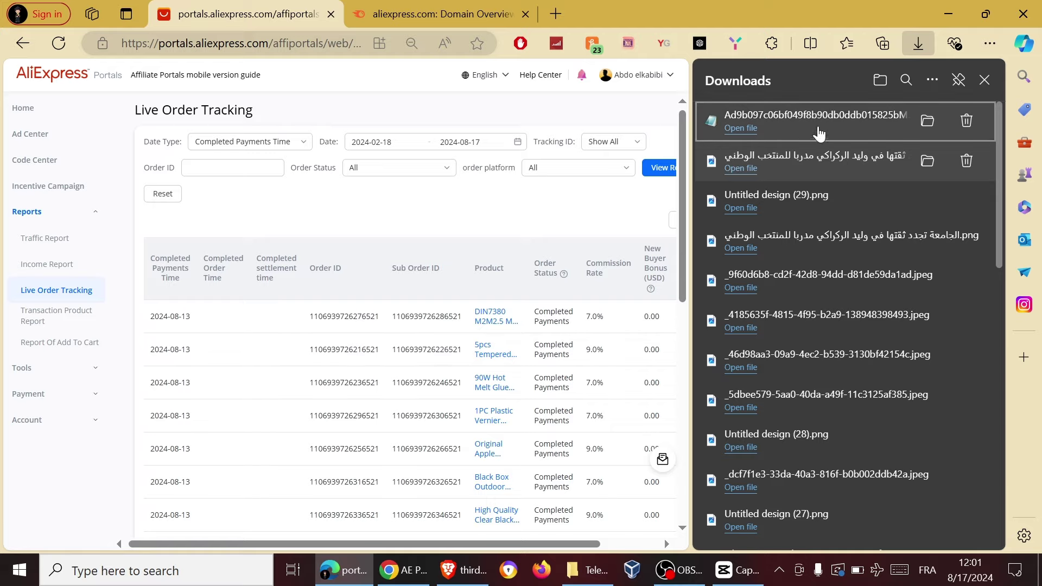
Open the exported CSV file in Notepad, close it again, and show the file in its Downloads folder
{"action": "left_click", "coordinate": [840, 129]}
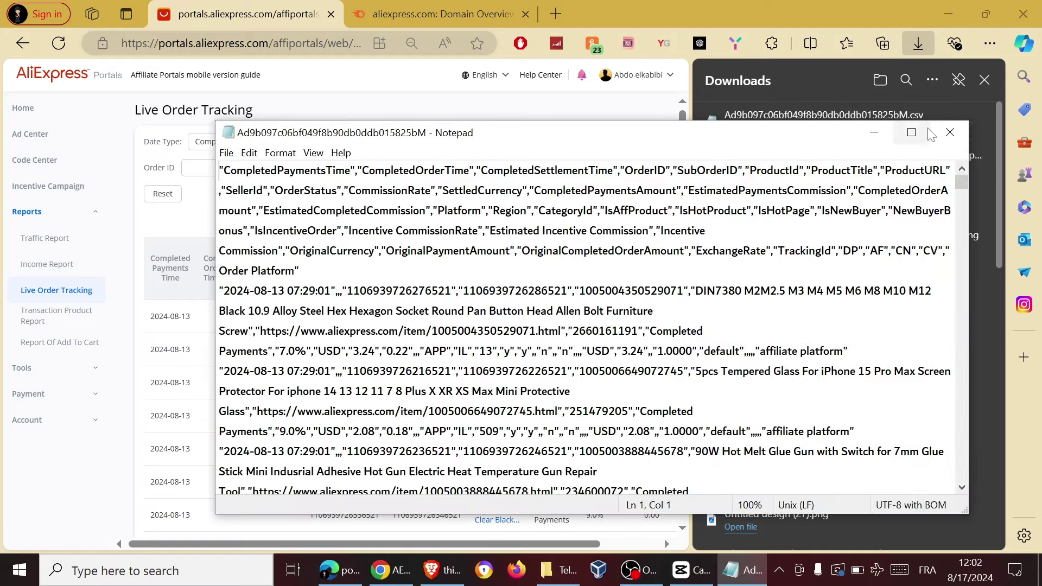
{"action": "left_click", "coordinate": [950, 133]}
{"action": "left_click", "coordinate": [928, 121]}
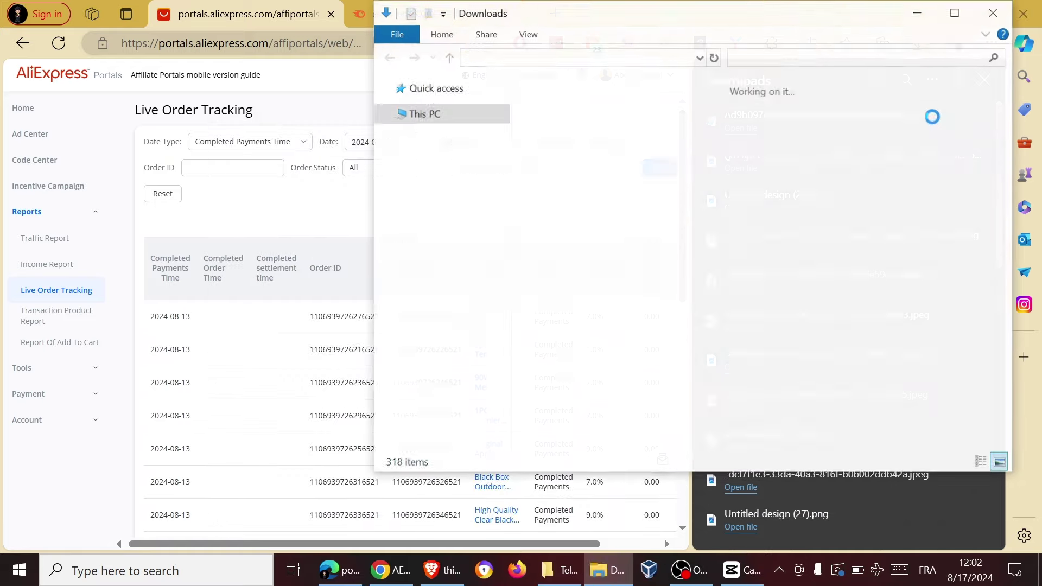
Open the exported CSV file in Excel and dismiss the data conversion and product activation dialogs
{"action": "right_click", "coordinate": [576, 180]}
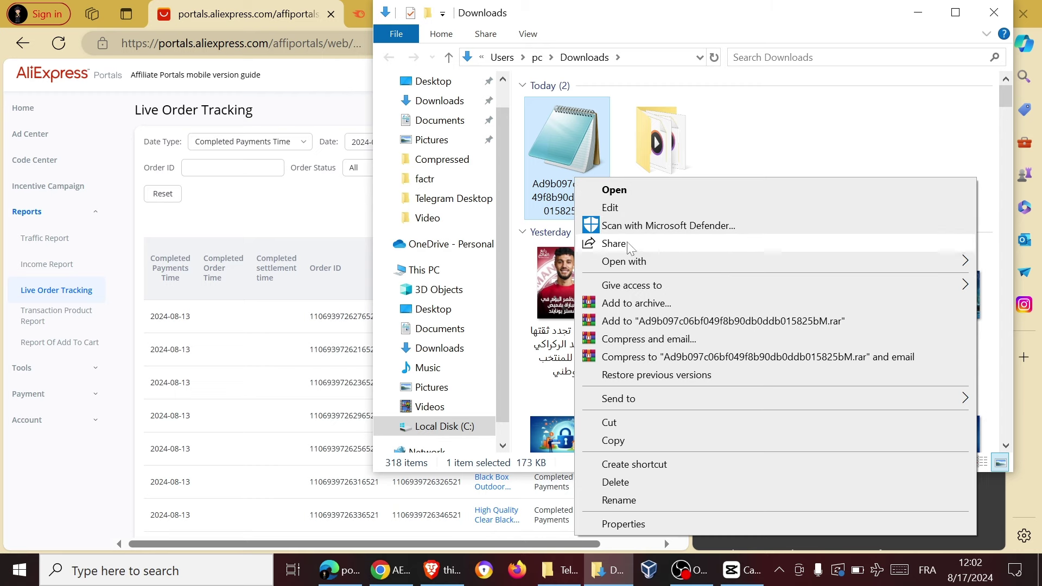
{"action": "mouse_move", "coordinate": [625, 261]}
{"action": "left_click", "coordinate": [497, 258]}
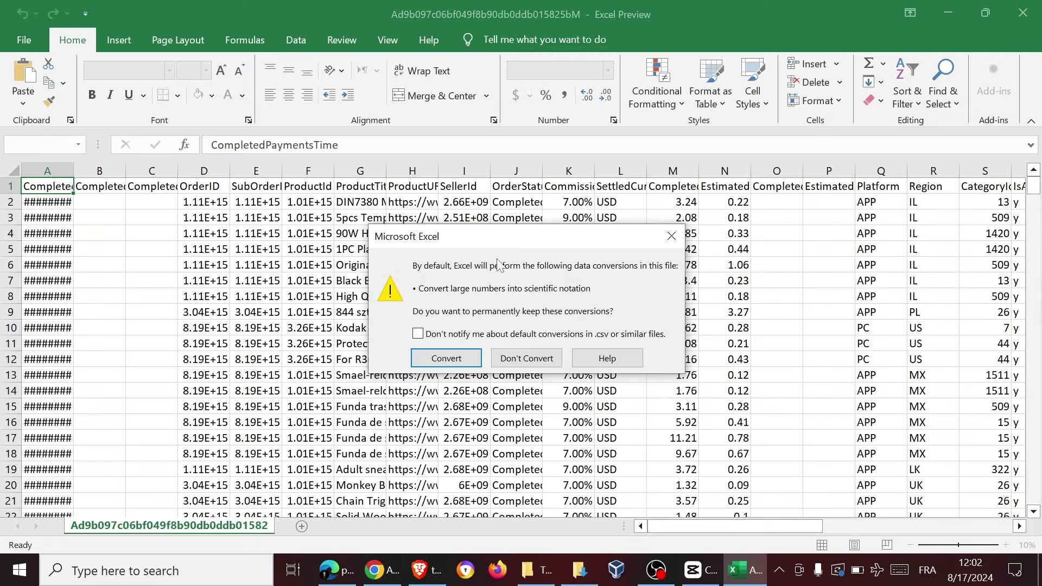
{"action": "left_click", "coordinate": [672, 237]}
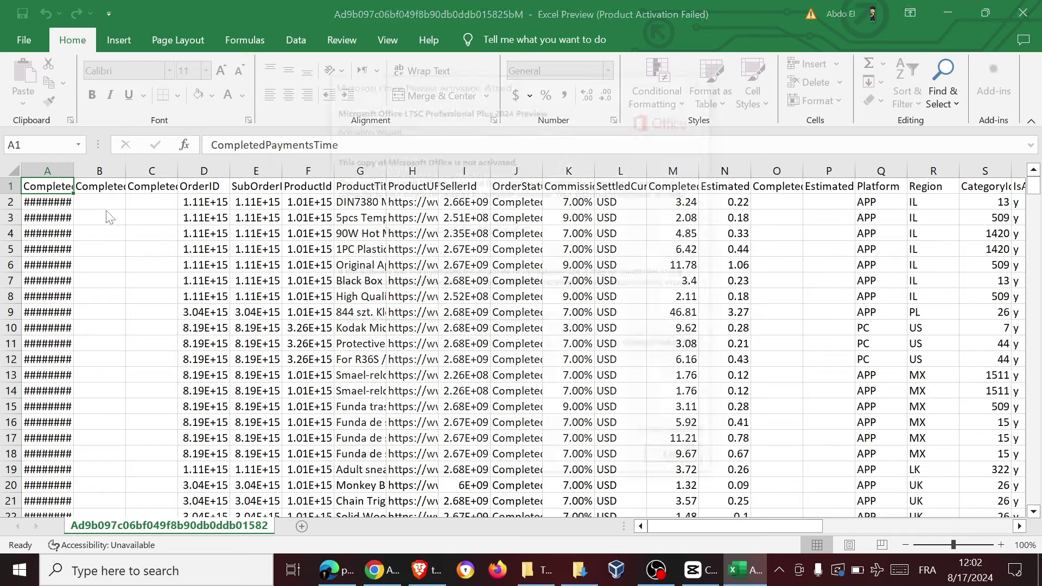
{"action": "left_click", "coordinate": [705, 81]}
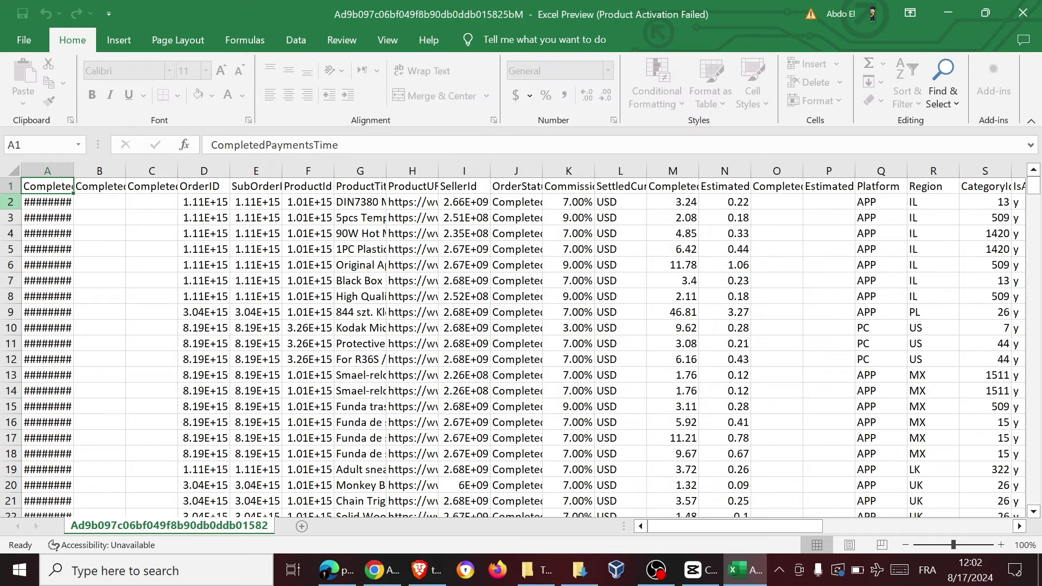
Try to widen column A, declining to replace the existing cell contents
{"action": "left_click_drag", "start_coordinate": [74, 185], "coordinate": [77, 187]}
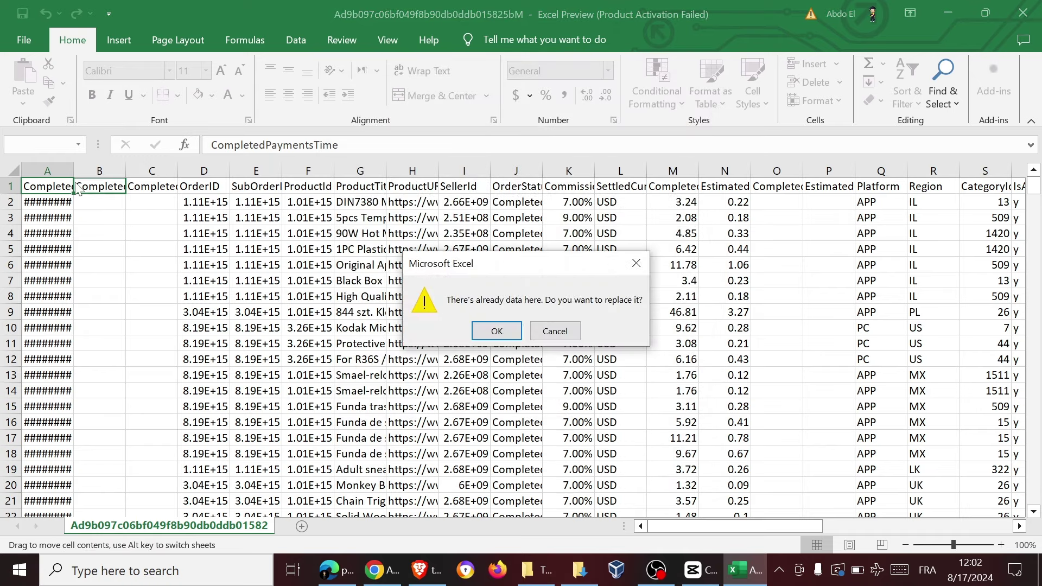
{"action": "left_click", "coordinate": [556, 331]}
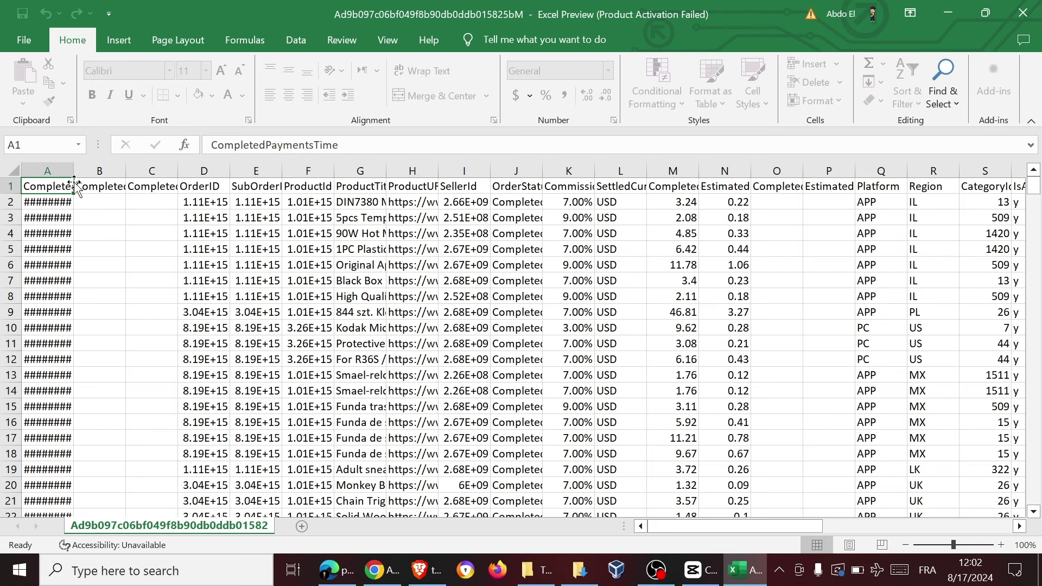
{"action": "left_click_drag", "start_coordinate": [69, 172], "coordinate": [119, 188]}
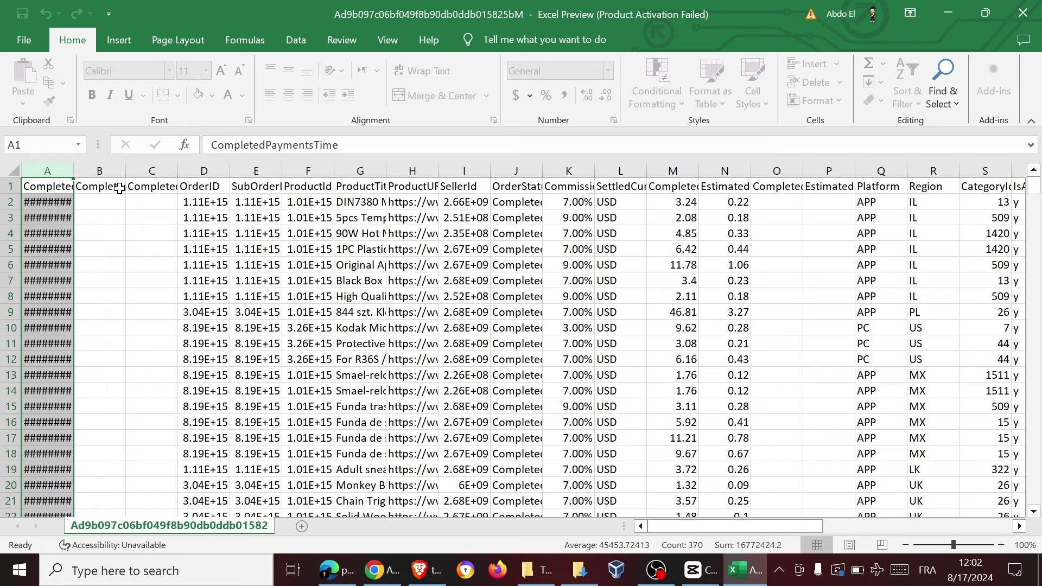
Examine the exported order rows and column headings across the sheet, ending with the Region heading selected and enlarged
{"action": "scroll", "coordinate": [228, 249], "scroll_direction": "down", "scroll_amount": 3}
{"action": "scroll", "coordinate": [337, 259], "scroll_direction": "up", "scroll_amount": 2}
{"action": "scroll", "coordinate": [445, 269], "scroll_direction": "down", "scroll_amount": 3}
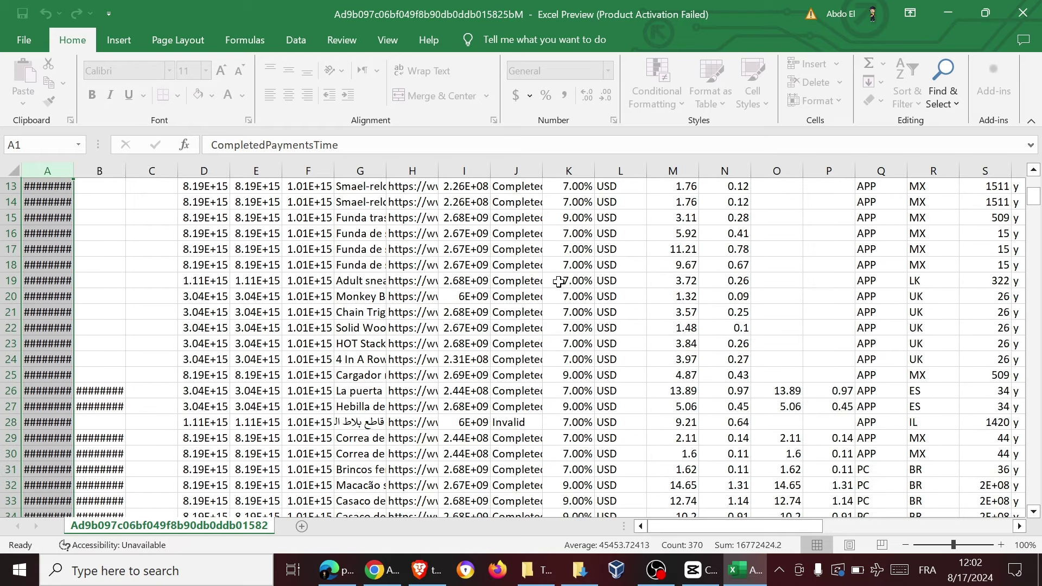
{"action": "scroll", "coordinate": [559, 279], "scroll_direction": "up", "scroll_amount": 4}
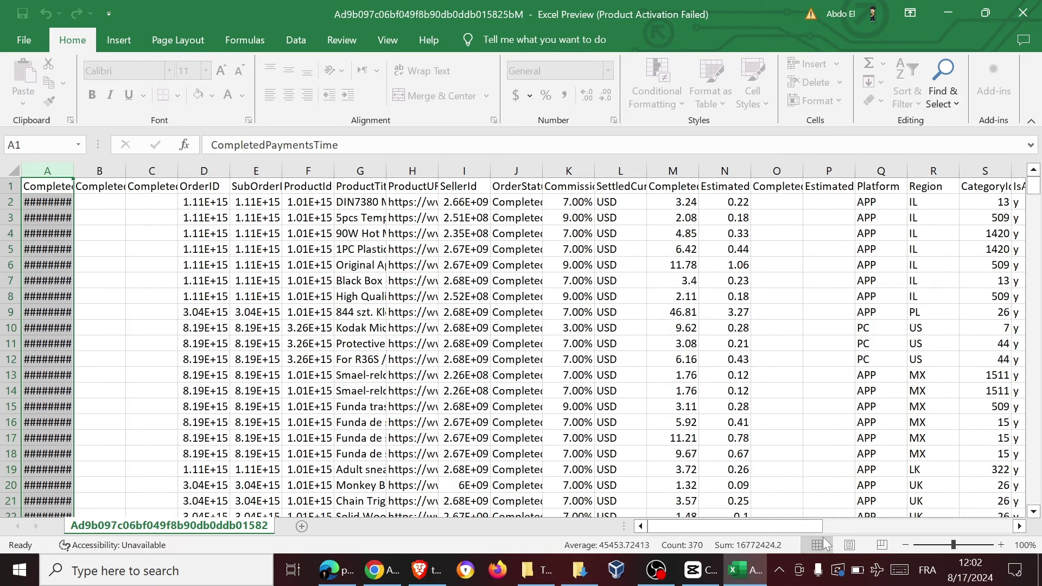
{"action": "key", "text": "Right"}
{"action": "key", "text": "Right"}
{"action": "key", "text": "Right"}
{"action": "key", "text": "Right"}
{"action": "key", "text": "Right"}
{"action": "key", "text": "Right"}
{"action": "key", "text": "Right"}
{"action": "key", "text": "Right"}
{"action": "key", "text": "Right"}
{"action": "key", "text": "Right"}
{"action": "key", "text": "Right"}
{"action": "key", "text": "Right"}
{"action": "key", "text": "Right"}
{"action": "key", "text": "Right"}
{"action": "key", "text": "Right"}
{"action": "key", "text": "Right"}
{"action": "key", "text": "Right"}
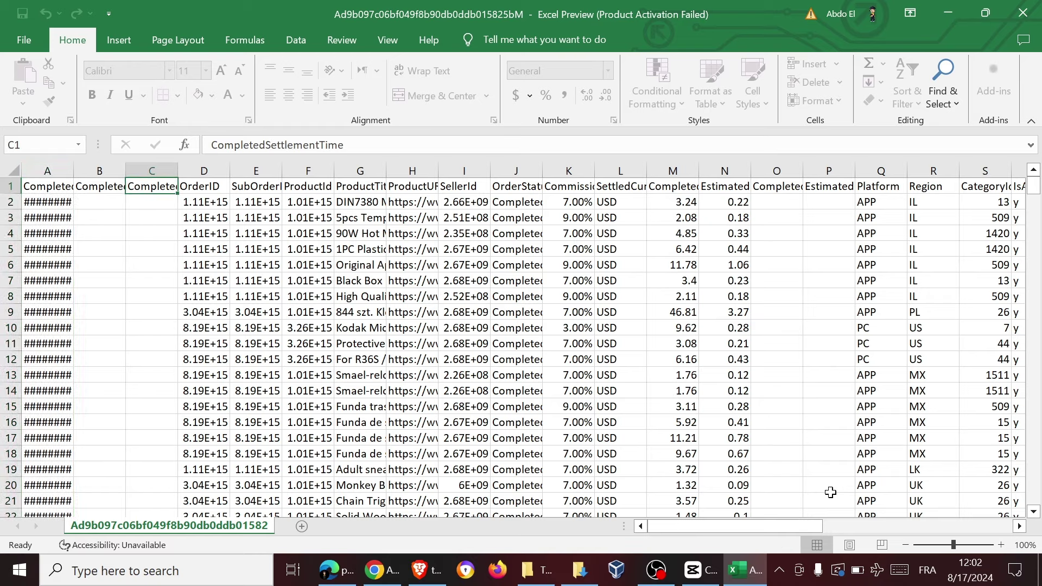
{"action": "key", "text": "Right"}
{"action": "key", "text": "Right"}
{"action": "key", "text": "Right"}
{"action": "key", "text": "Right"}
{"action": "key", "text": "Right"}
{"action": "key", "text": "Right"}
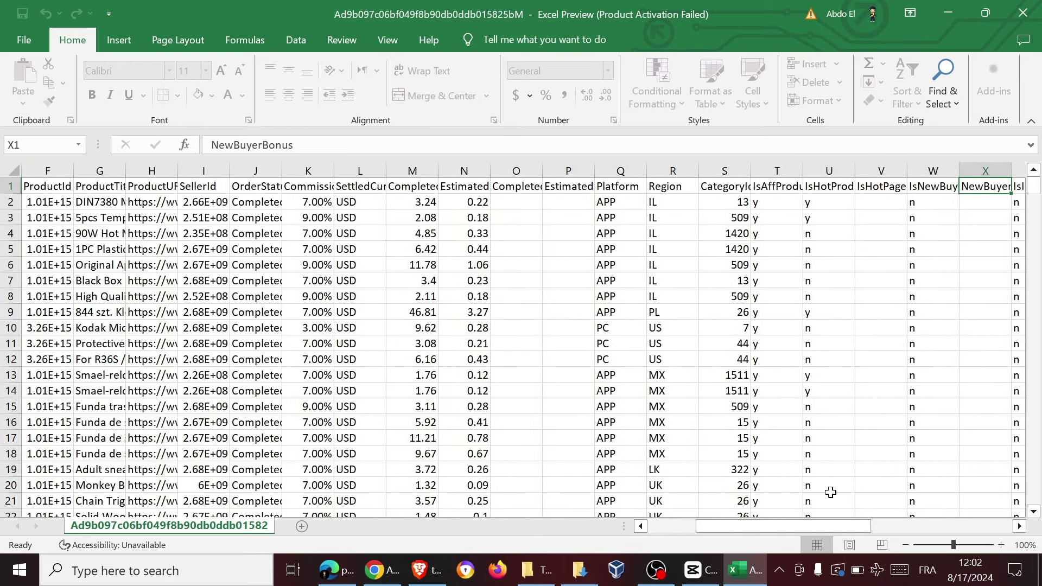
{"action": "key", "text": "Right"}
{"action": "key", "text": "Right"}
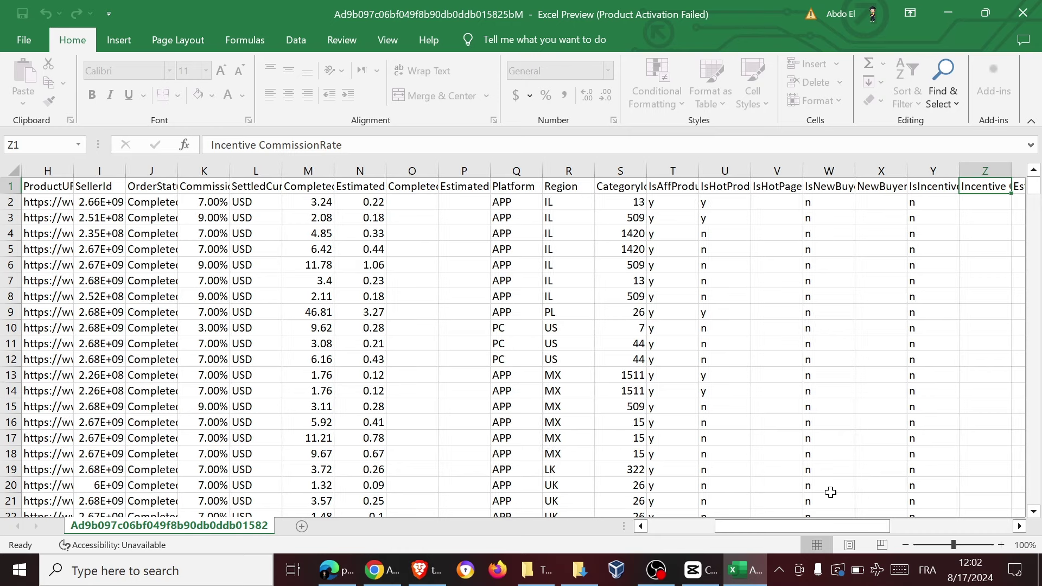
{"action": "left_click", "coordinate": [565, 189]}
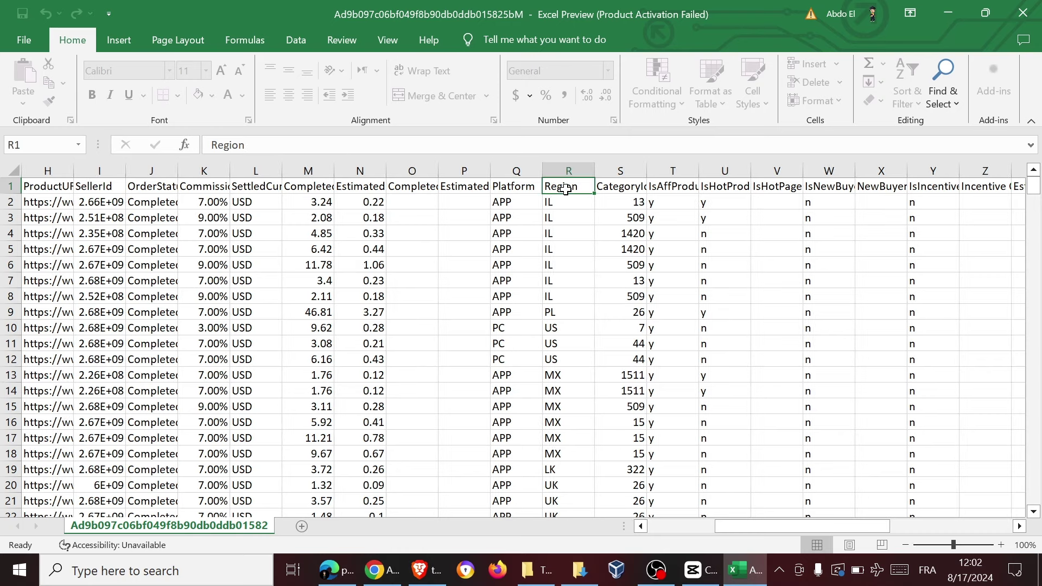
{"action": "scroll", "coordinate": [567, 184], "scroll_direction": "up", "scroll_amount": 7}
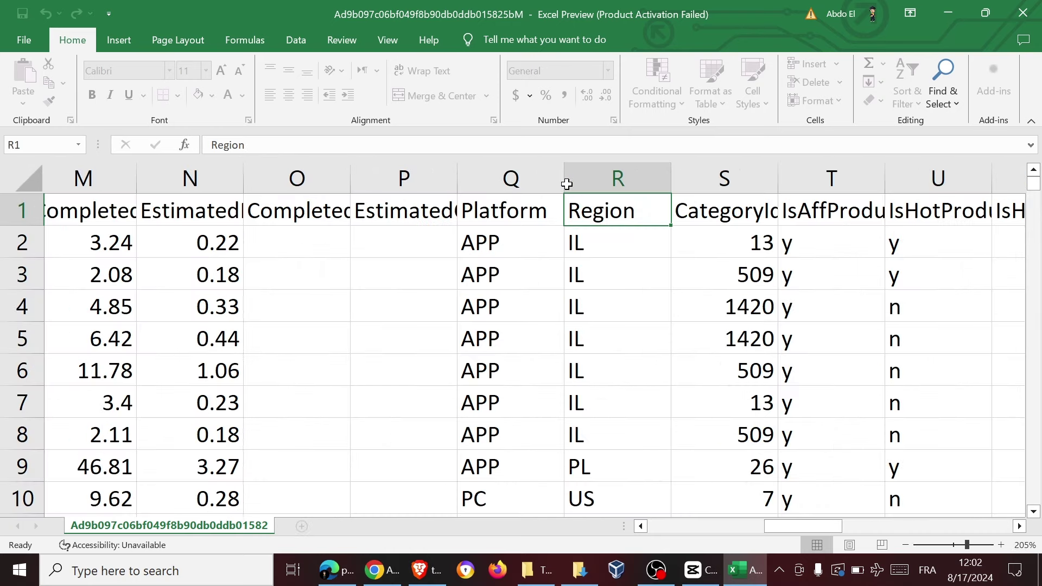
Examine the region codes of the exported orders down to the last row, then recheck the first rows of the sheet
{"action": "scroll", "coordinate": [603, 230], "scroll_direction": "down", "scroll_amount": 1}
{"action": "scroll", "coordinate": [600, 228], "scroll_direction": "up", "scroll_amount": 1}
{"action": "scroll", "coordinate": [593, 273], "scroll_direction": "down", "scroll_amount": 4}
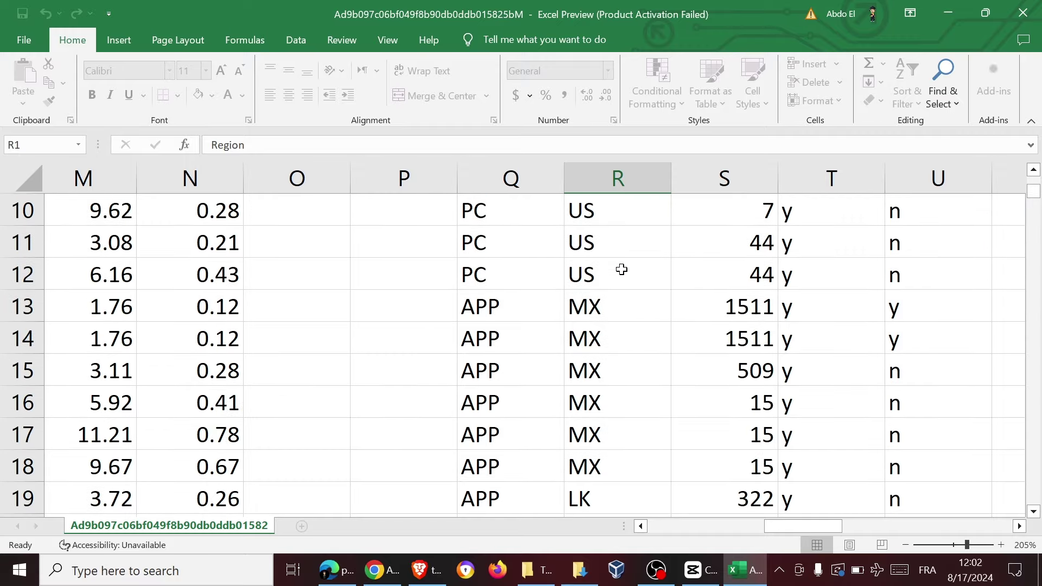
{"action": "scroll", "coordinate": [622, 269], "scroll_direction": "down", "scroll_amount": 3}
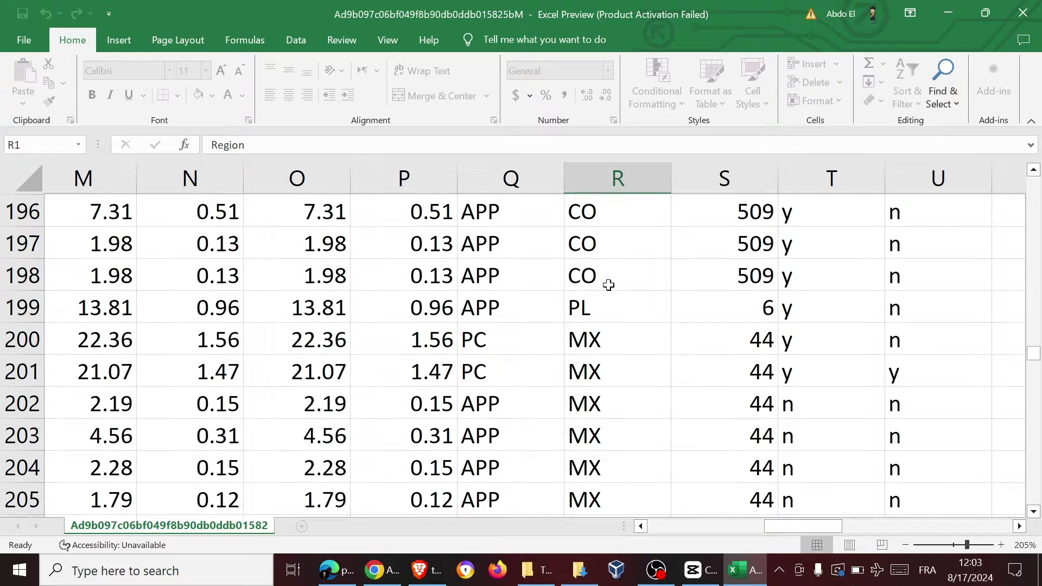
{"action": "scroll", "coordinate": [608, 285], "scroll_direction": "down", "scroll_amount": 9, "text": "ctrl"}
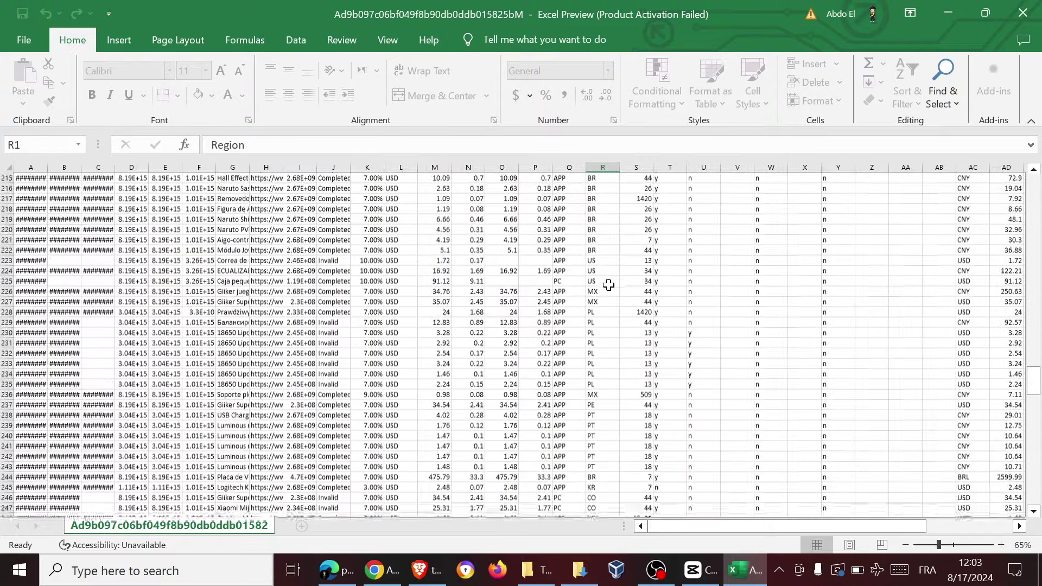
{"action": "scroll", "coordinate": [609, 285], "scroll_direction": "down", "scroll_amount": 5}
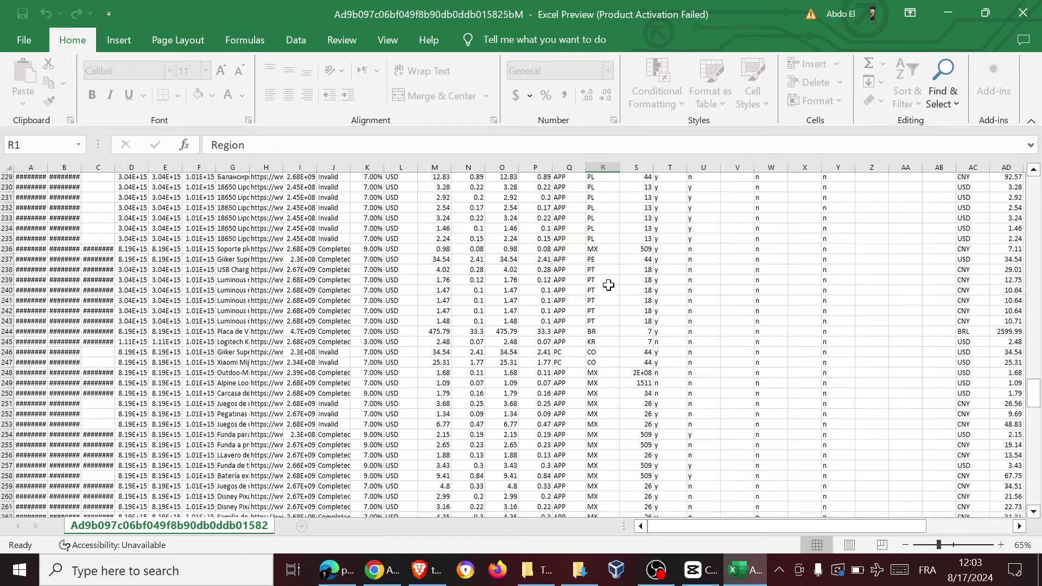
{"action": "scroll", "coordinate": [609, 285], "scroll_direction": "down", "scroll_amount": 4}
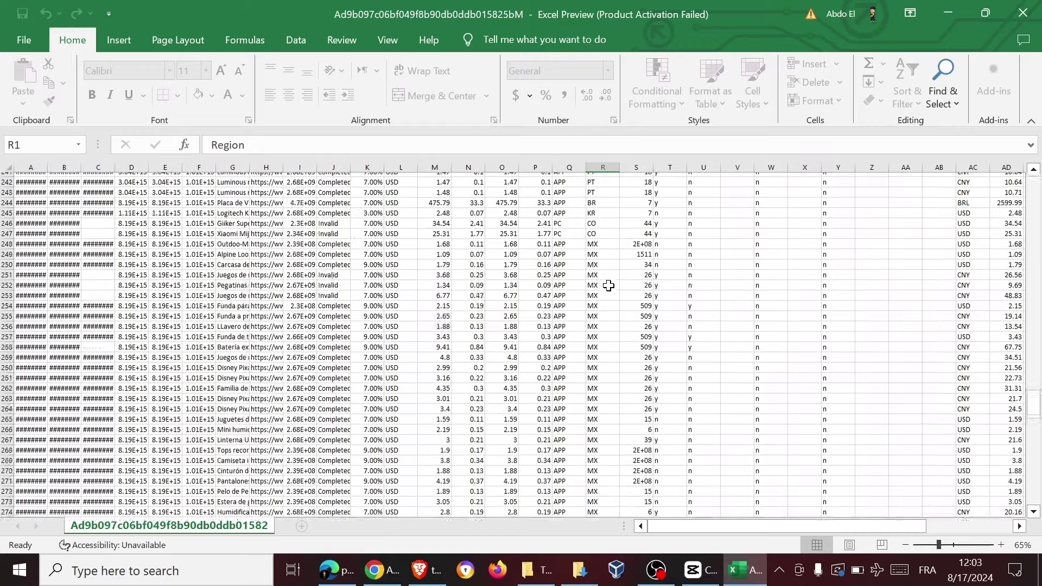
{"action": "scroll", "coordinate": [636, 245], "scroll_direction": "down", "scroll_amount": 3}
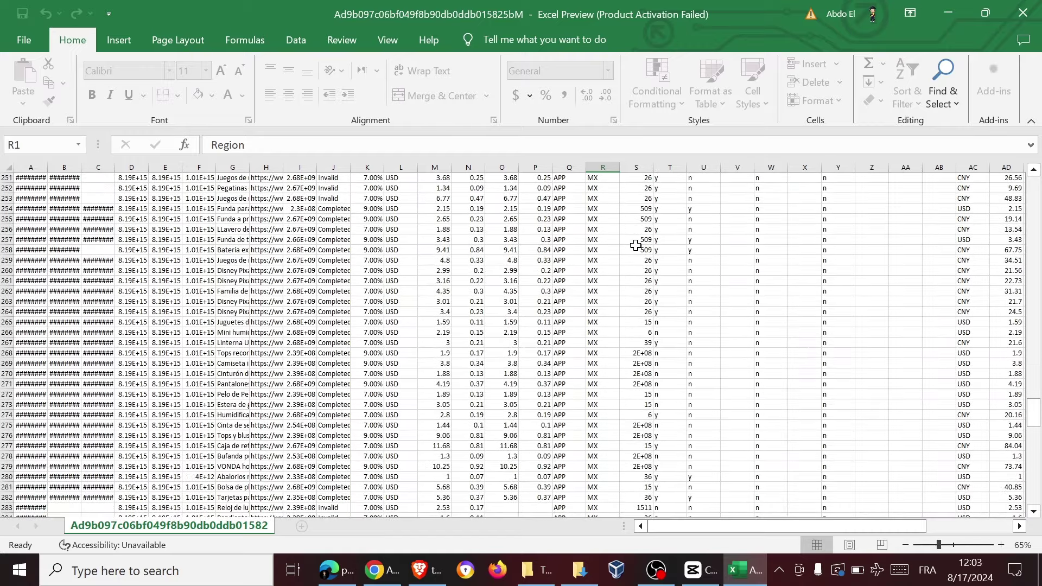
{"action": "scroll", "coordinate": [636, 245], "scroll_direction": "down", "scroll_amount": 3}
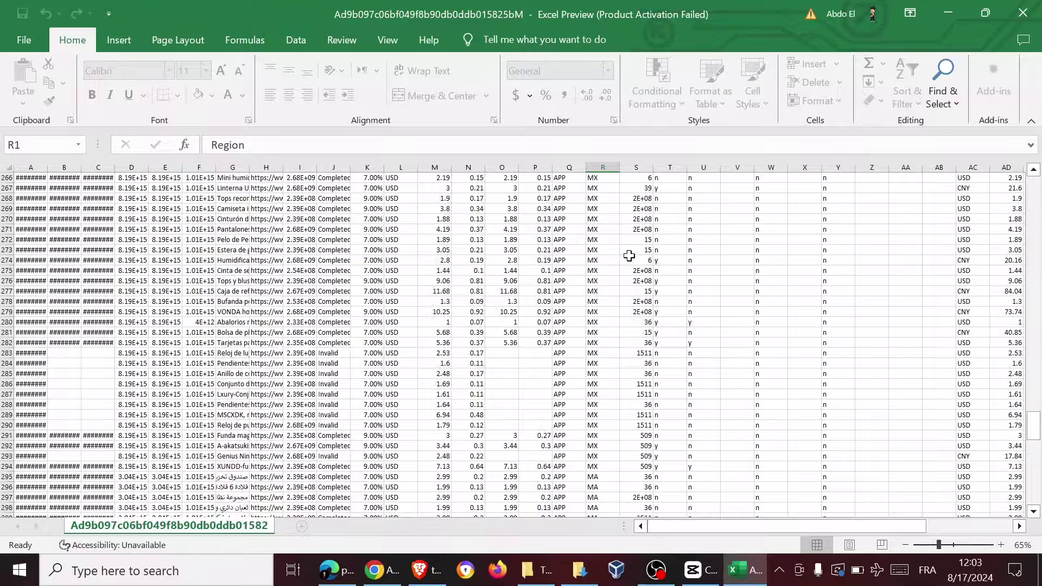
{"action": "scroll", "coordinate": [629, 255], "scroll_direction": "down", "scroll_amount": 8}
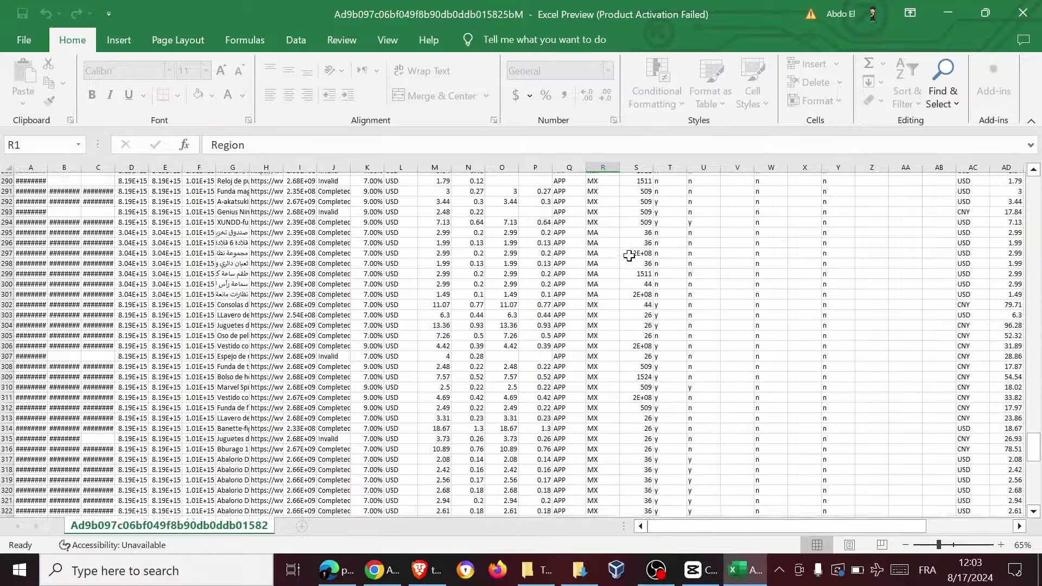
{"action": "scroll", "coordinate": [629, 256], "scroll_direction": "down", "scroll_amount": 8}
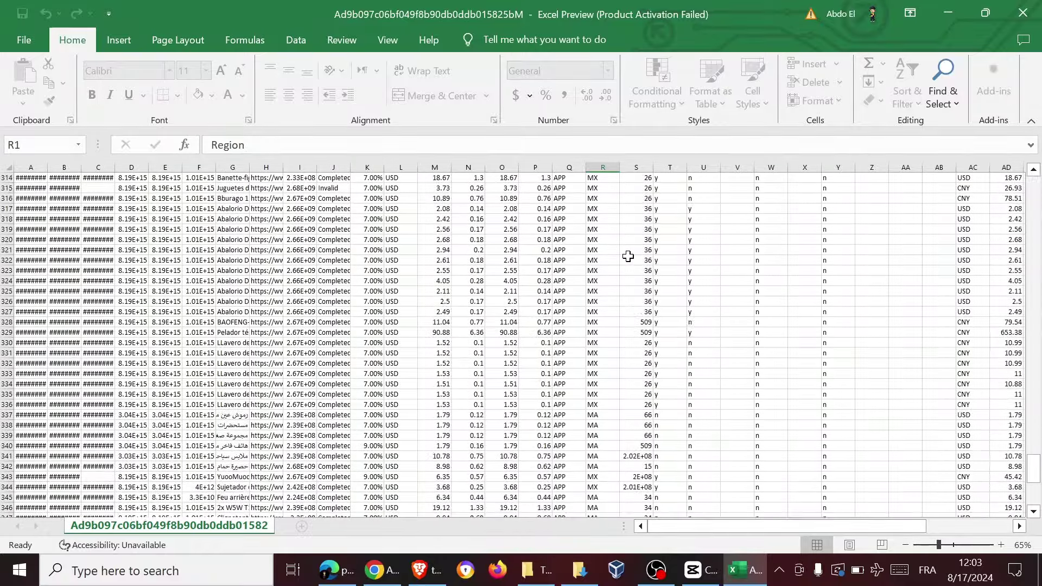
{"action": "scroll", "coordinate": [628, 256], "scroll_direction": "down", "scroll_amount": 4}
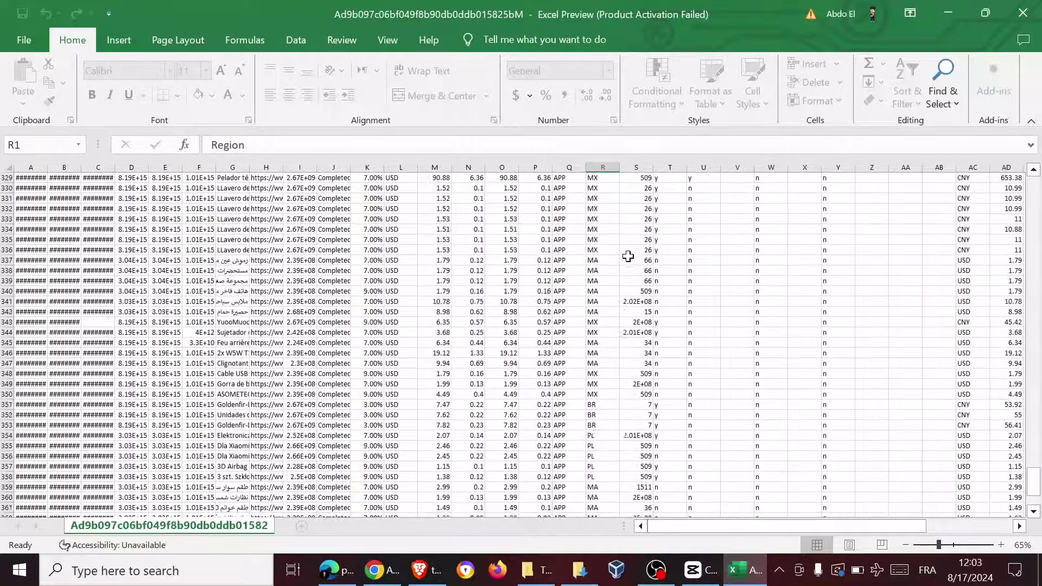
{"action": "scroll", "coordinate": [628, 256], "scroll_direction": "down", "scroll_amount": 5}
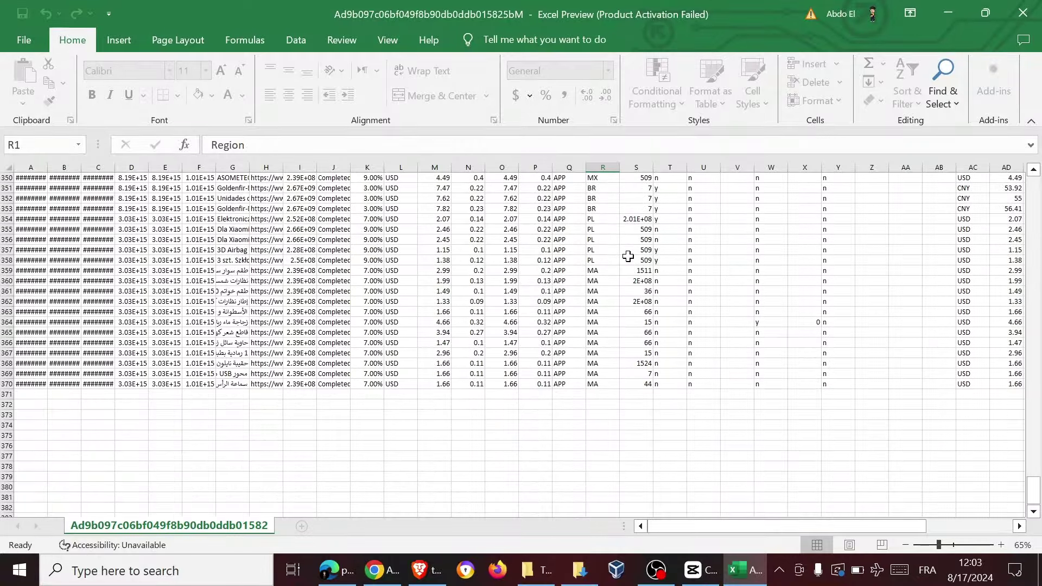
{"action": "scroll", "coordinate": [628, 256], "scroll_direction": "up", "scroll_amount": 20}
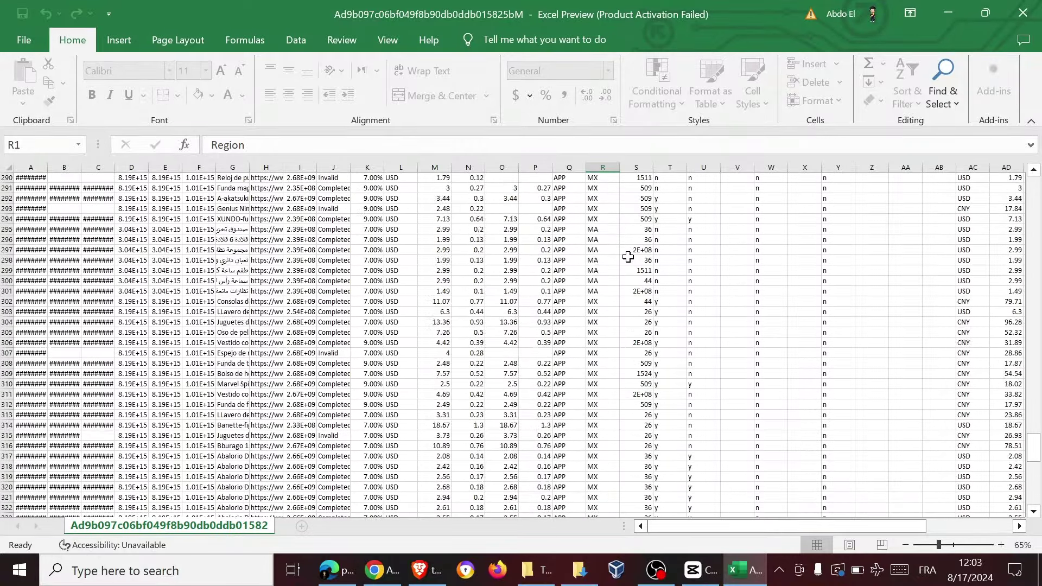
{"action": "scroll", "coordinate": [628, 257], "scroll_direction": "up", "scroll_amount": 20}
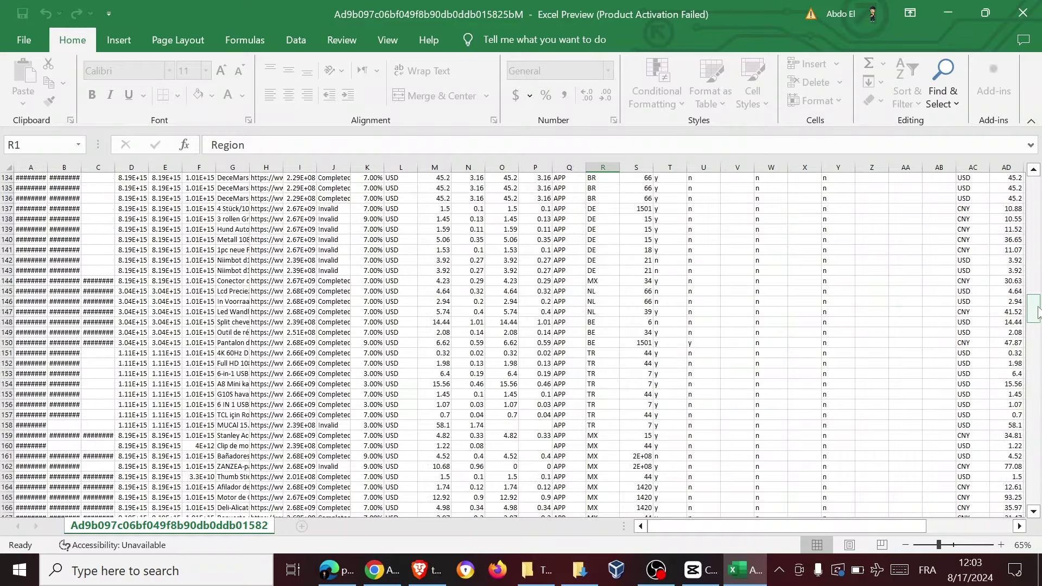
{"action": "left_click_drag", "start_coordinate": [1034, 313], "coordinate": [1034, 187]}
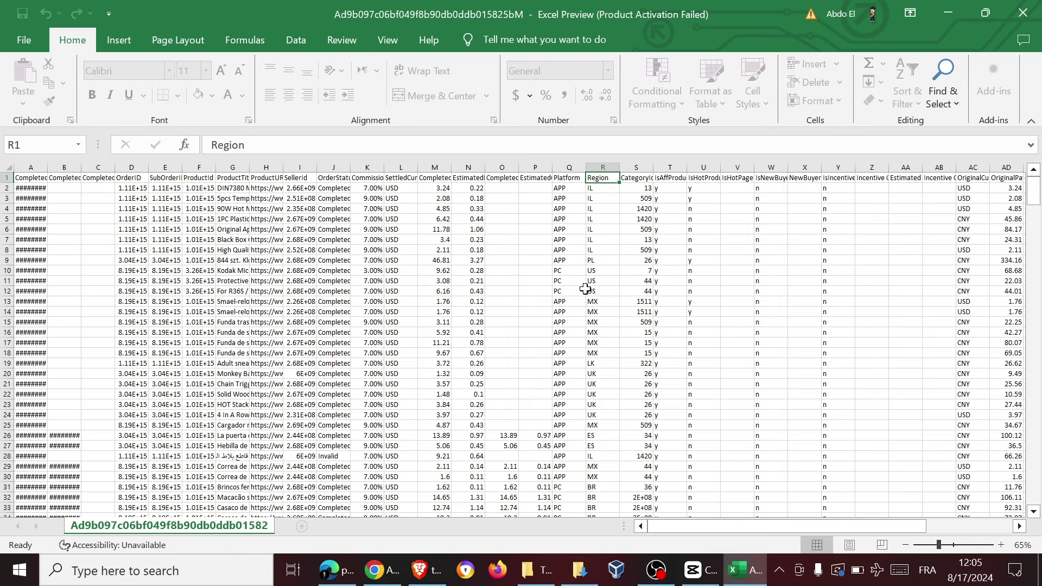
{"action": "scroll", "coordinate": [577, 285], "scroll_direction": "down", "scroll_amount": 6}
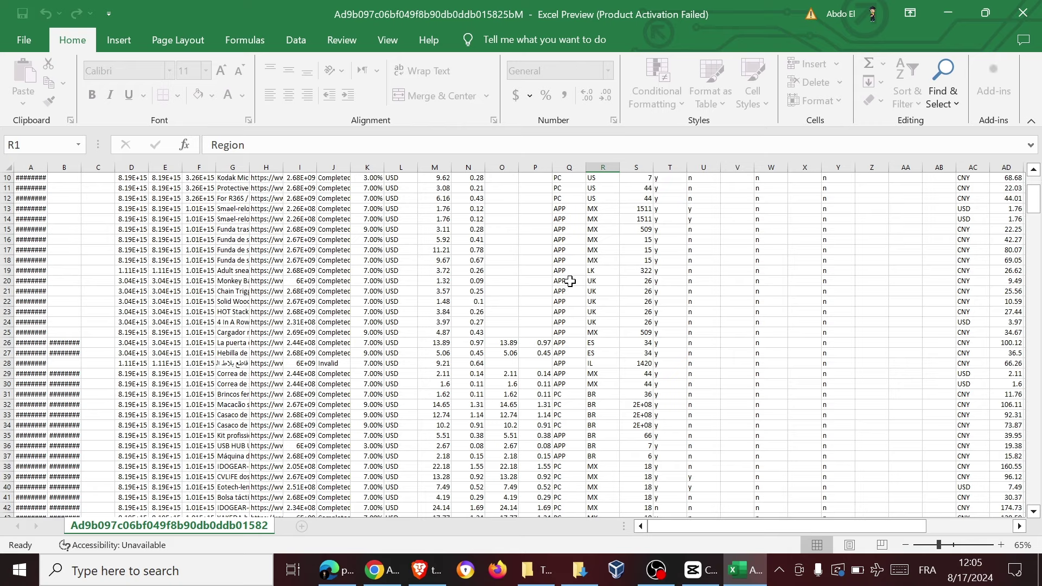
{"action": "scroll", "coordinate": [570, 282], "scroll_direction": "down", "scroll_amount": 3}
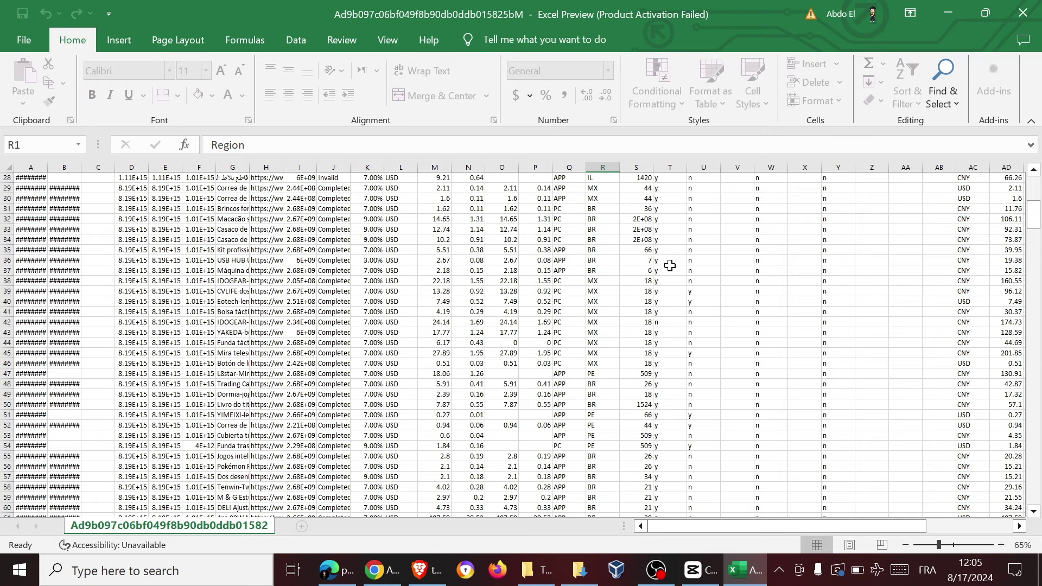
{"action": "scroll", "coordinate": [570, 281], "scroll_direction": "up", "scroll_amount": 9}
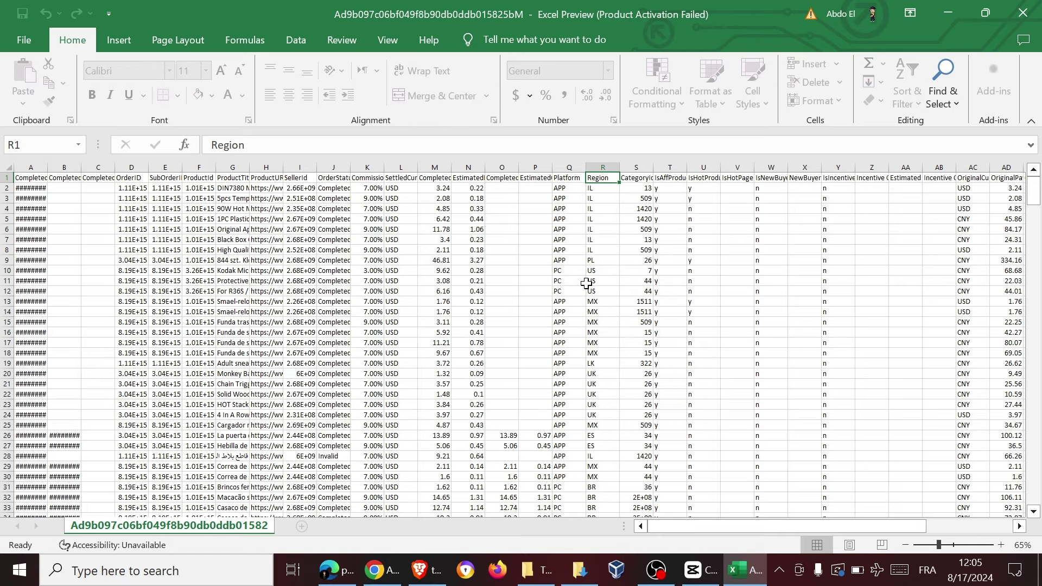
Close the order spreadsheet, the Downloads folder window and the browser's downloads list
{"action": "left_click", "coordinate": [1039, 12]}
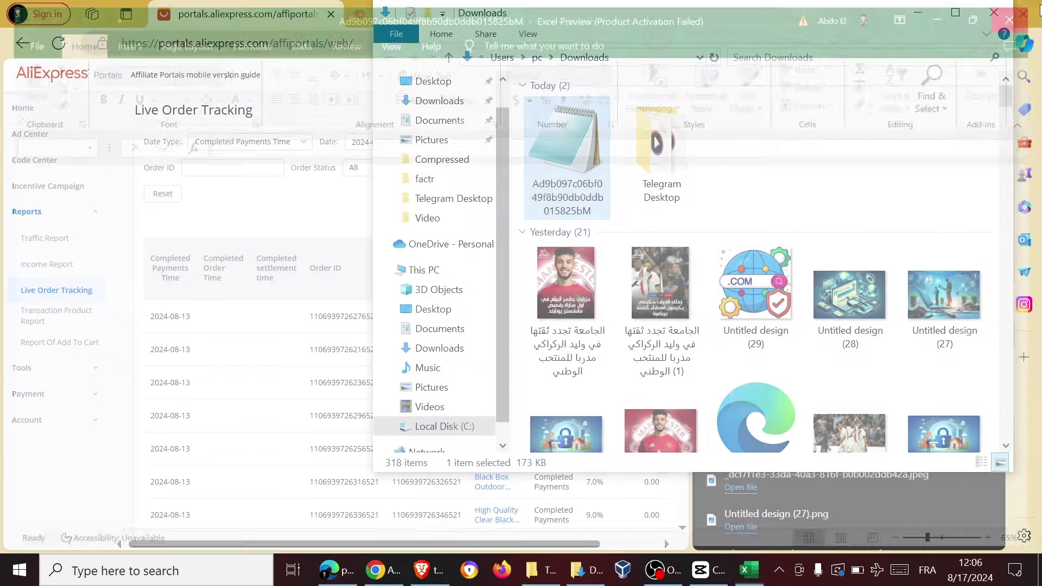
{"action": "left_click", "coordinate": [994, 12]}
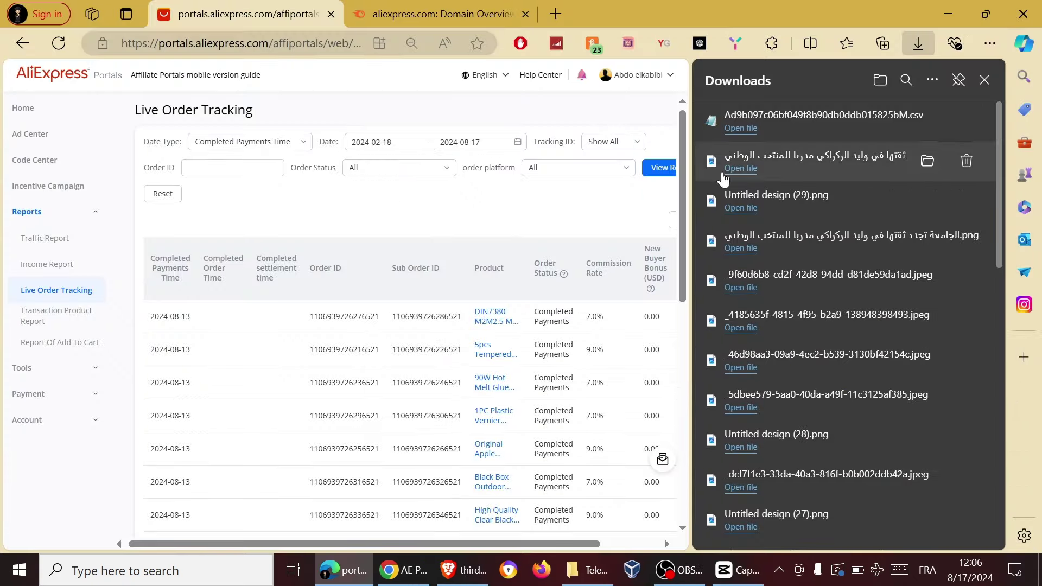
{"action": "left_click", "coordinate": [985, 80]}
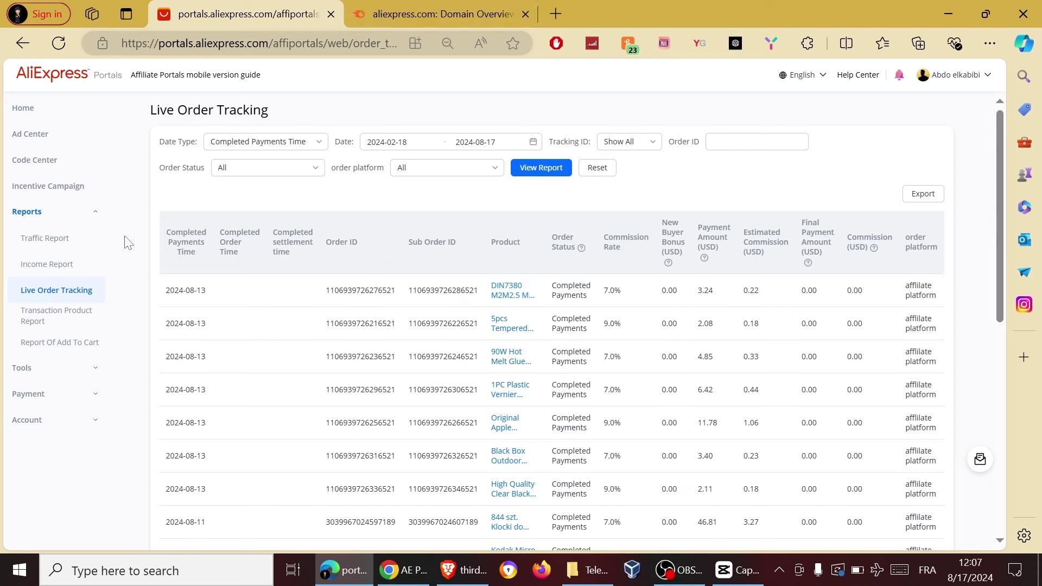
Open the inflatable tent canopy from the Ad Center hot deals and copy its text affiliate link with the tracking ID fastest
{"action": "left_click", "coordinate": [59, 146]}
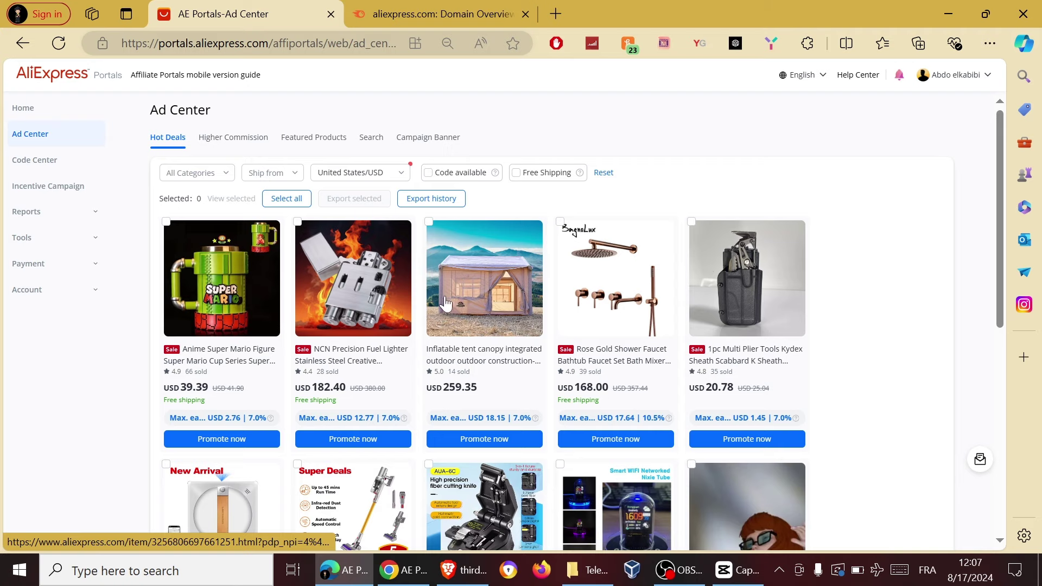
{"action": "left_click", "coordinate": [479, 294]}
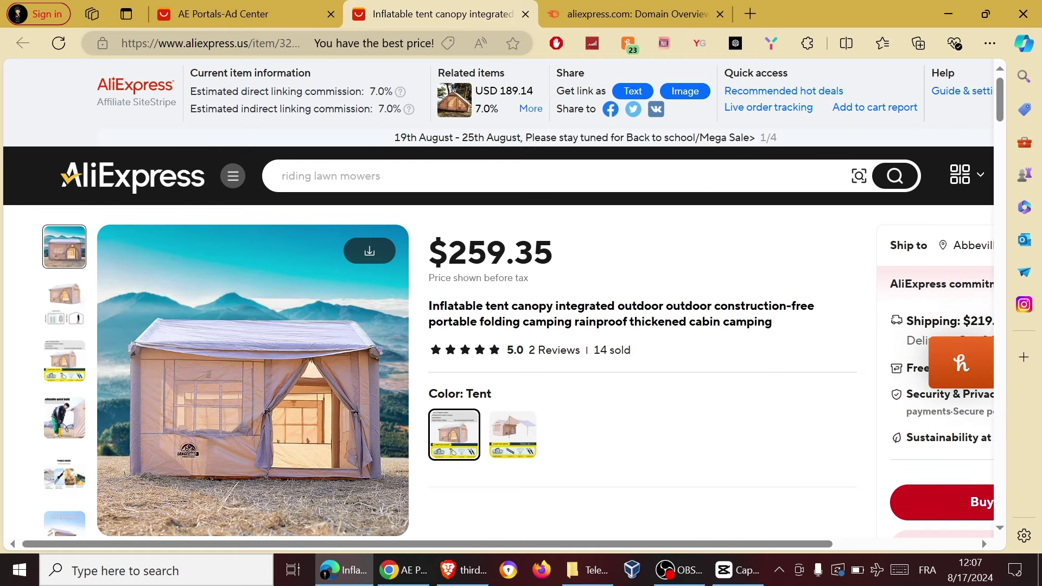
{"action": "left_click", "coordinate": [633, 92]}
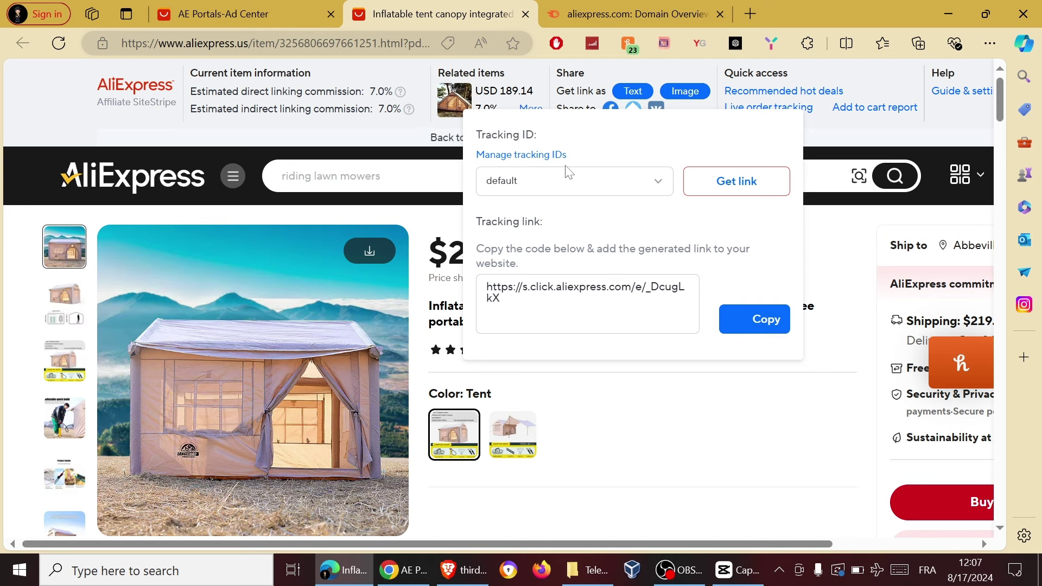
{"action": "left_click", "coordinate": [659, 181]}
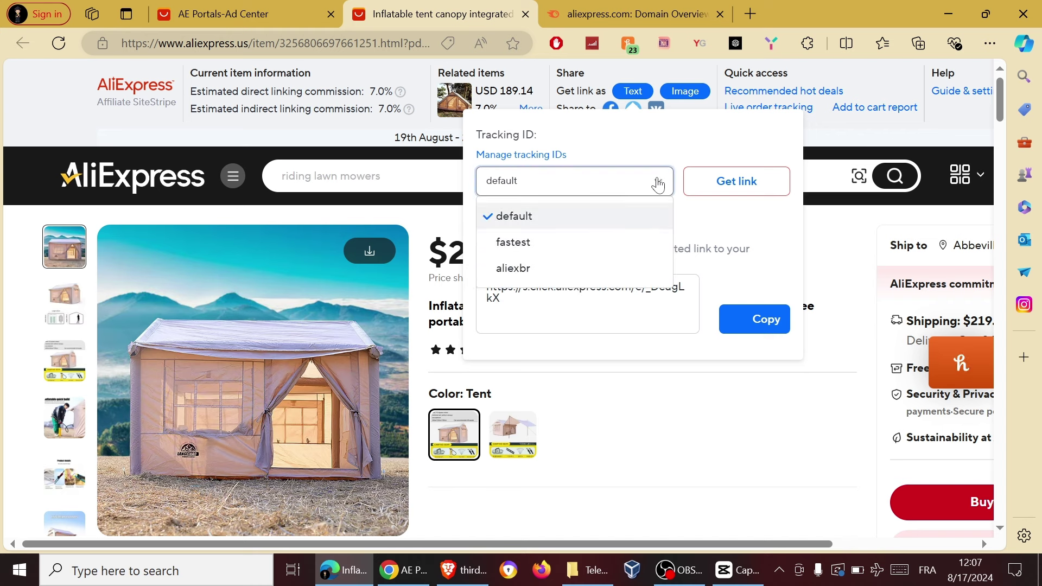
{"action": "left_click", "coordinate": [549, 249]}
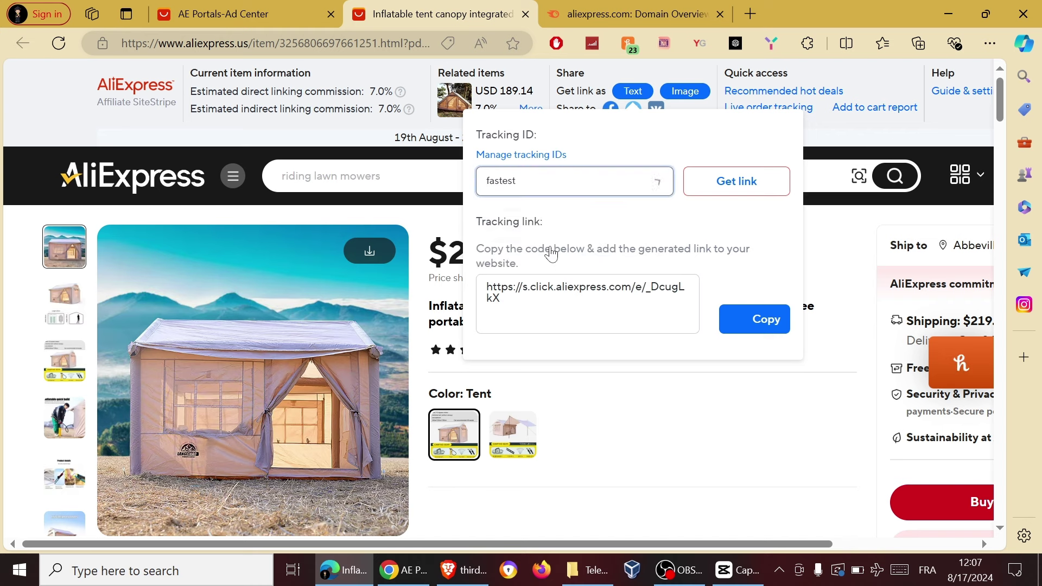
{"action": "left_click", "coordinate": [759, 324]}
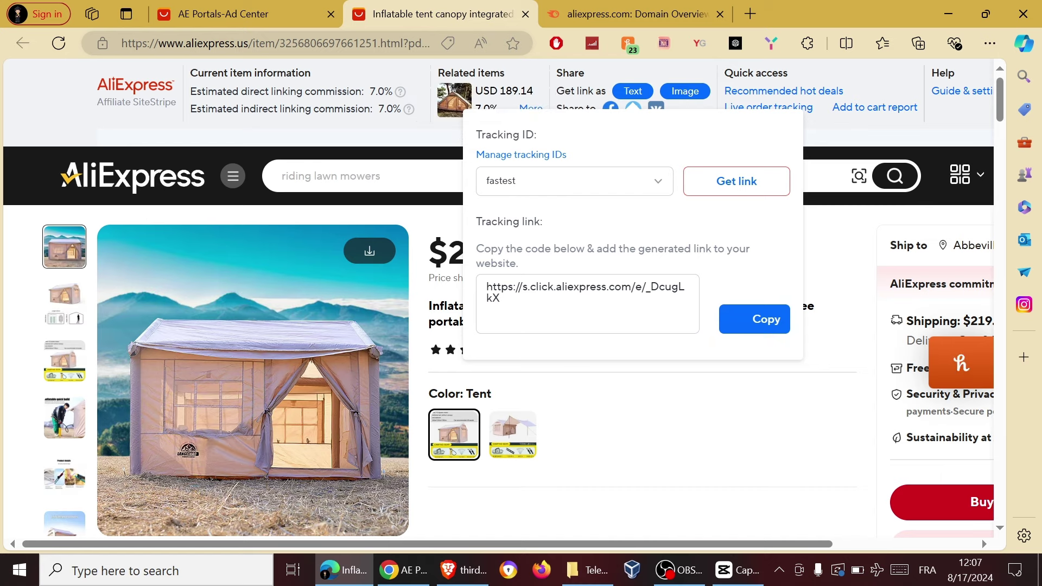
Return to the Affiliate Portals page and open the Live Order Tracking report
{"action": "left_click", "coordinate": [294, 7]}
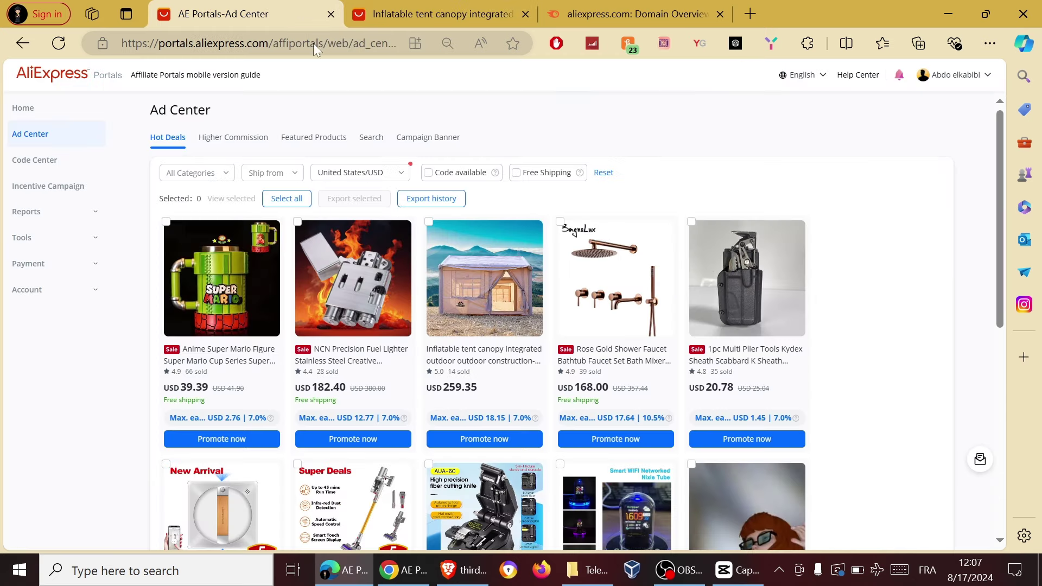
{"action": "left_click", "coordinate": [59, 120]}
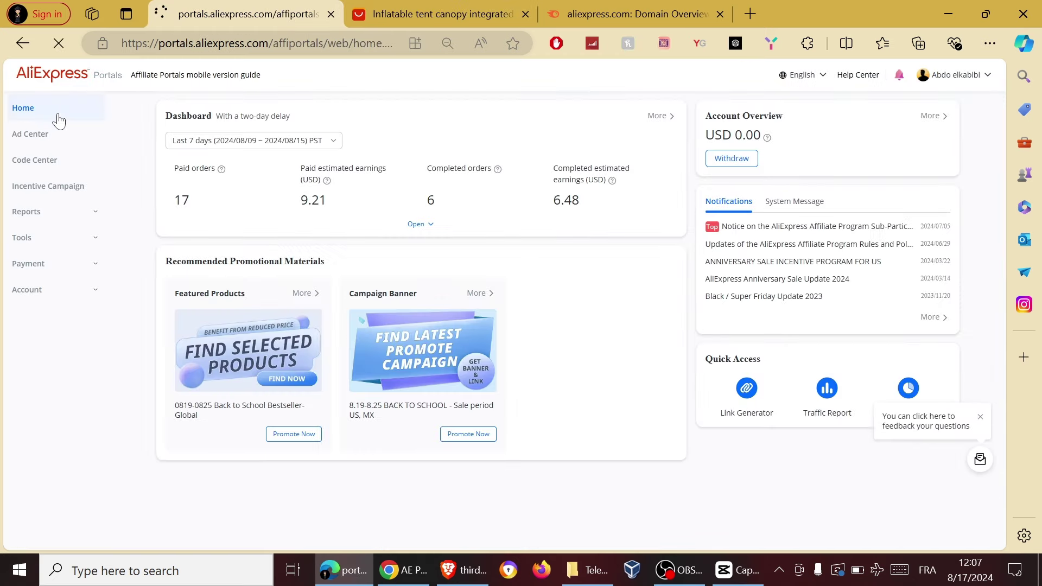
{"action": "left_click", "coordinate": [63, 214]}
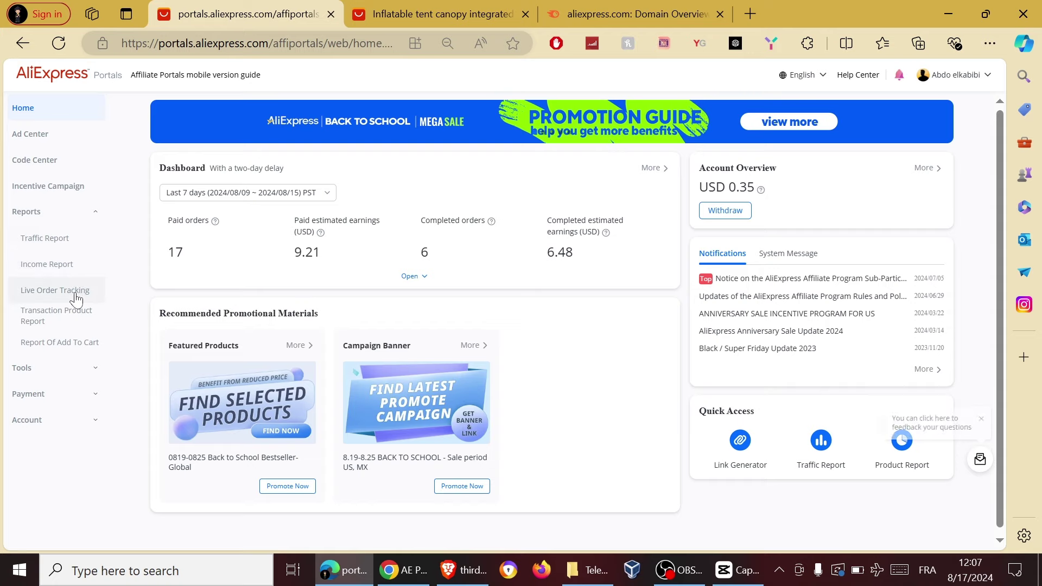
{"action": "left_click", "coordinate": [75, 291]}
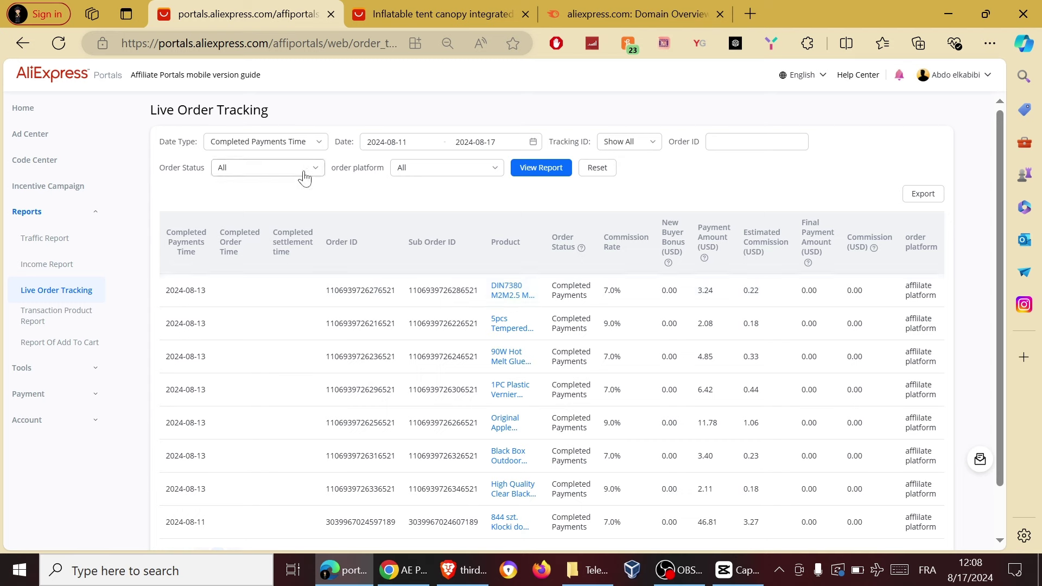
Filter the live order report by the tracking ID fastest and view the report, enlarging the tracking ID filter
{"action": "left_click", "coordinate": [449, 173]}
{"action": "left_click", "coordinate": [449, 173]}
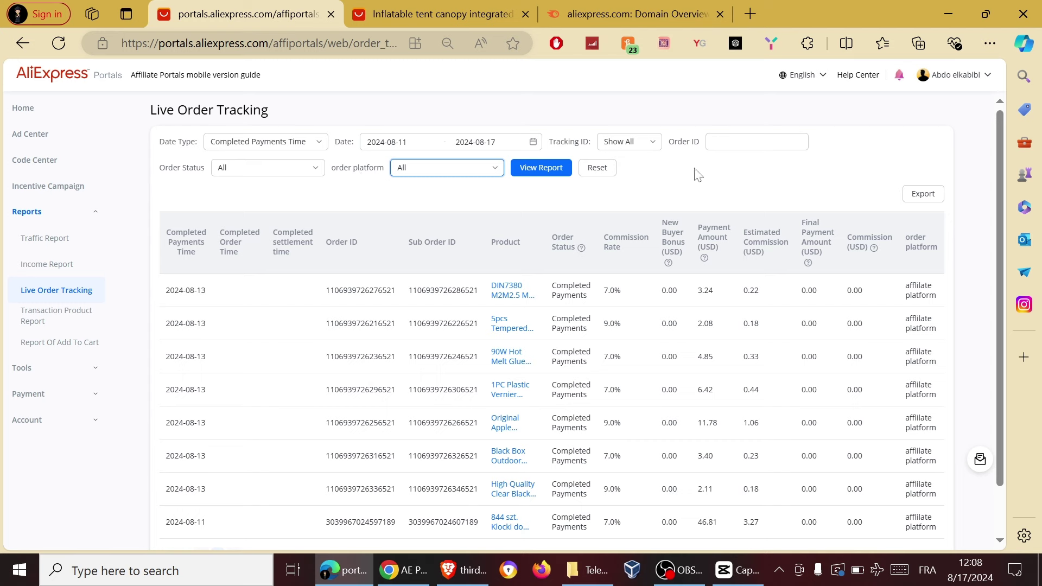
{"action": "left_click", "coordinate": [654, 147]}
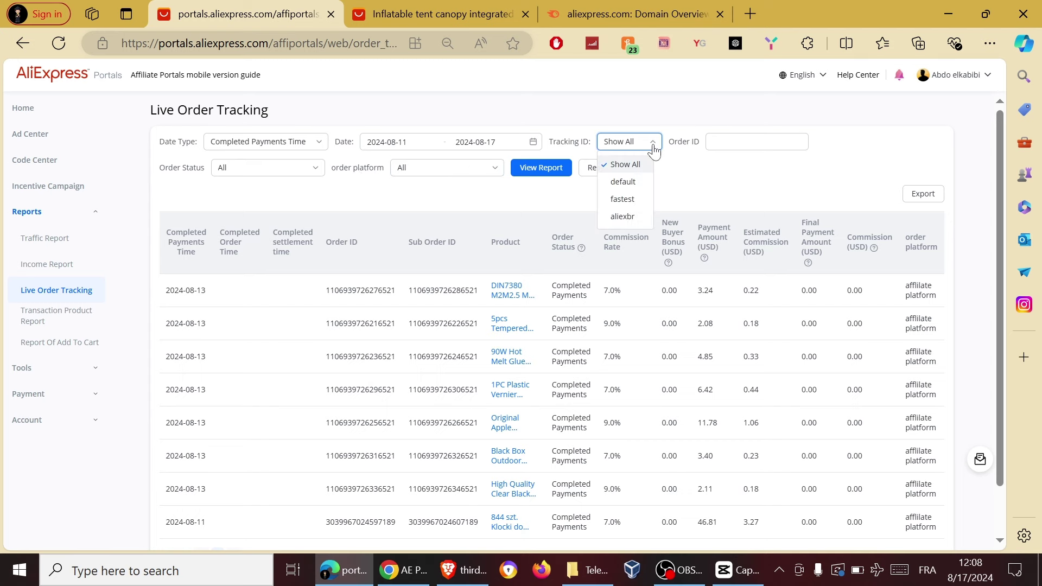
{"action": "left_click", "coordinate": [624, 200]}
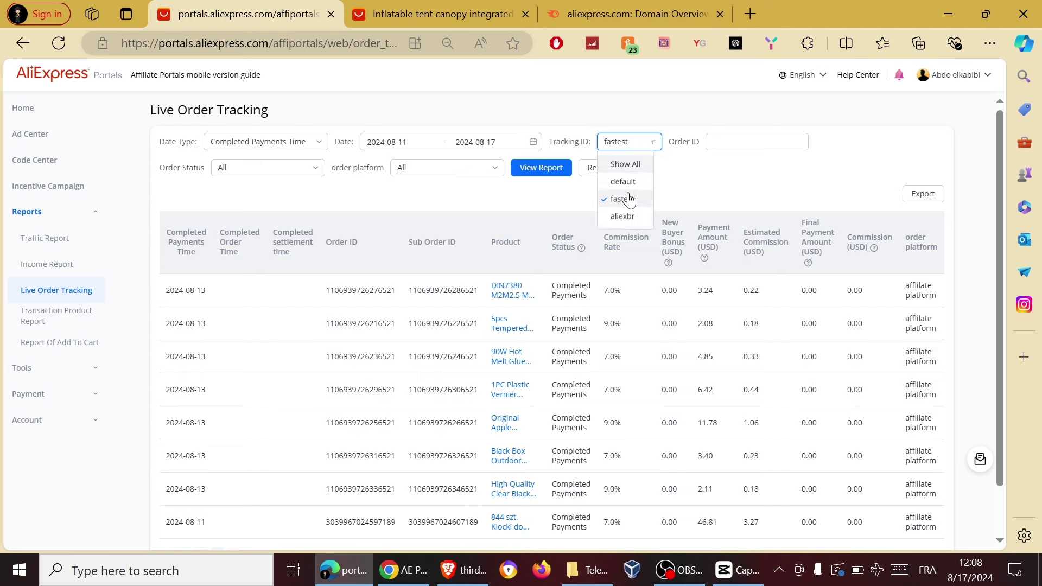
{"action": "left_click", "coordinate": [535, 170]}
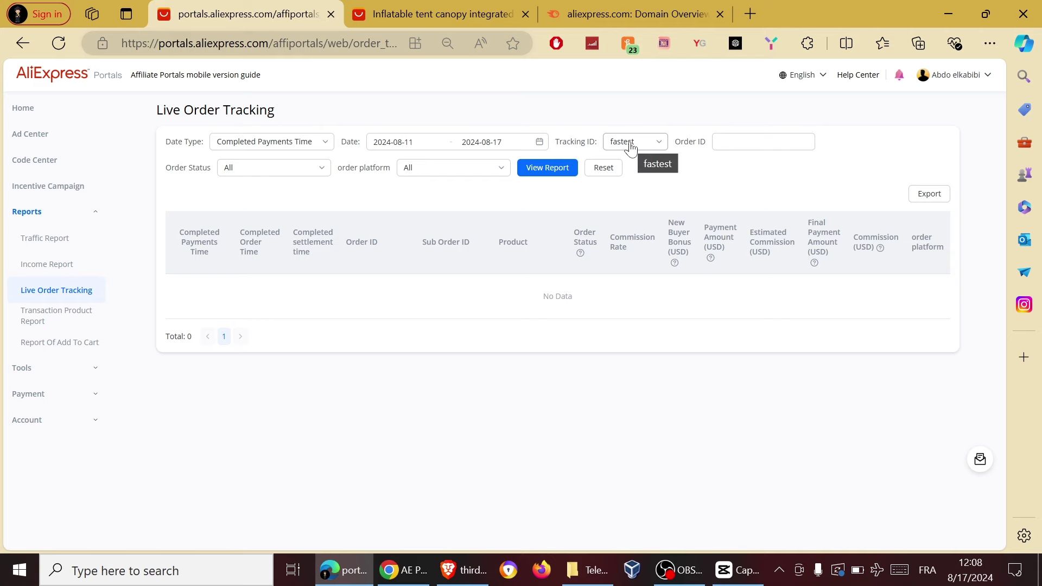
{"action": "scroll", "coordinate": [631, 147], "scroll_direction": "up", "scroll_amount": 5}
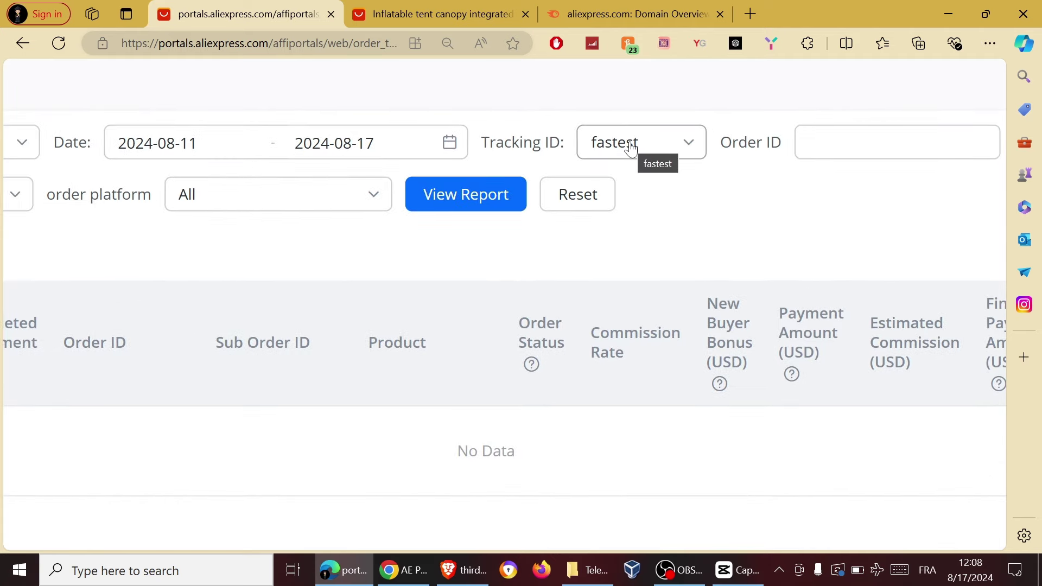
Set the live order report's tracking ID filter to Show All and view the report
{"action": "scroll", "coordinate": [630, 148], "scroll_direction": "down", "scroll_amount": 5}
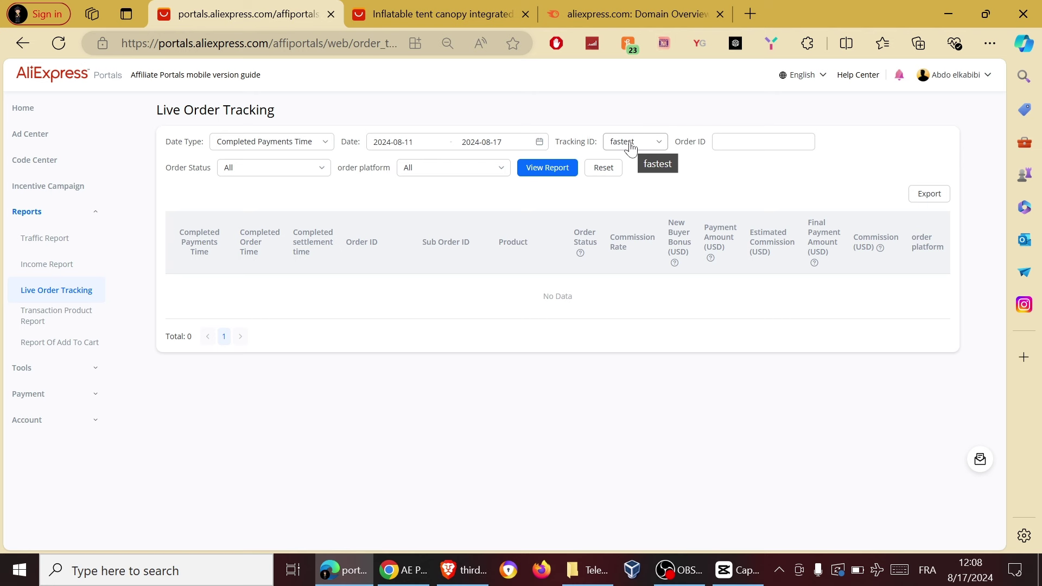
{"action": "left_click", "coordinate": [633, 143]}
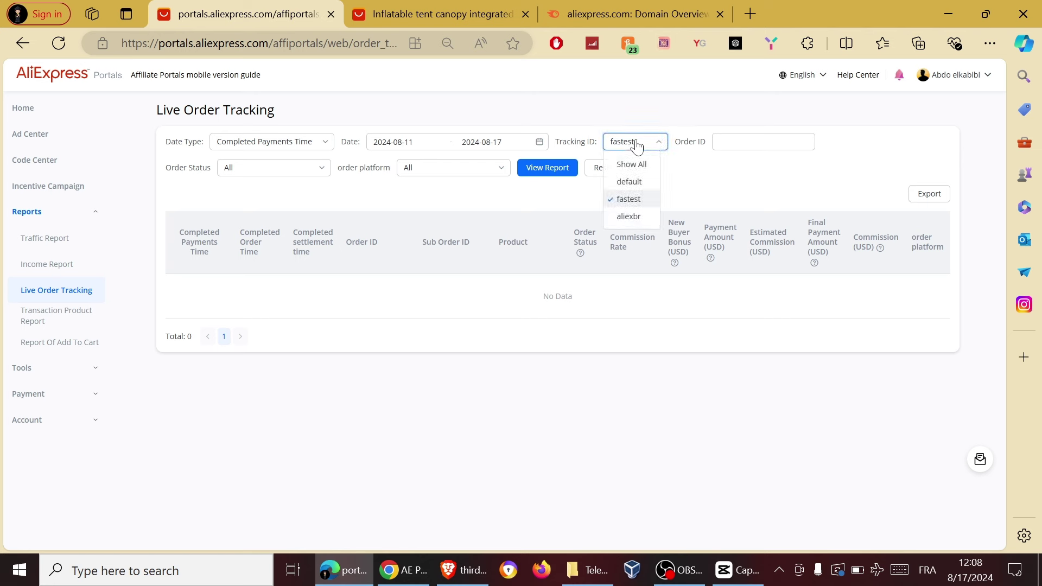
{"action": "left_click", "coordinate": [642, 200]}
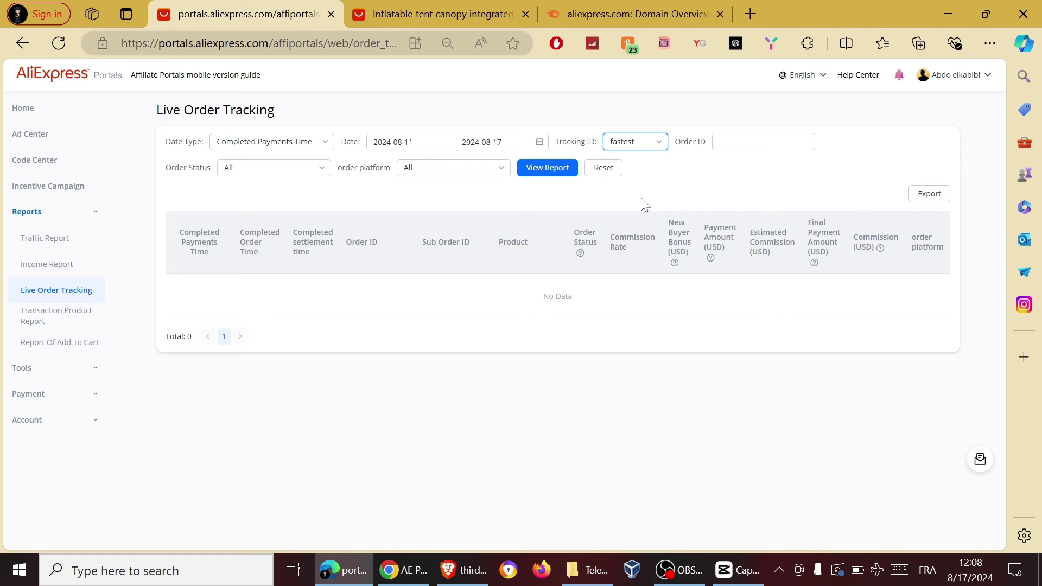
{"action": "left_click", "coordinate": [655, 145]}
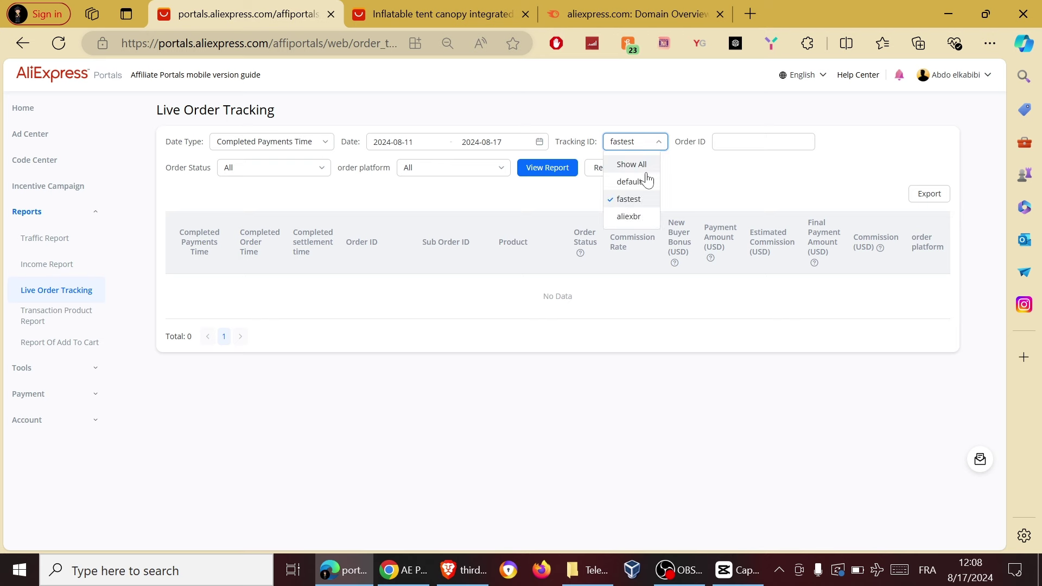
{"action": "left_click", "coordinate": [626, 165]}
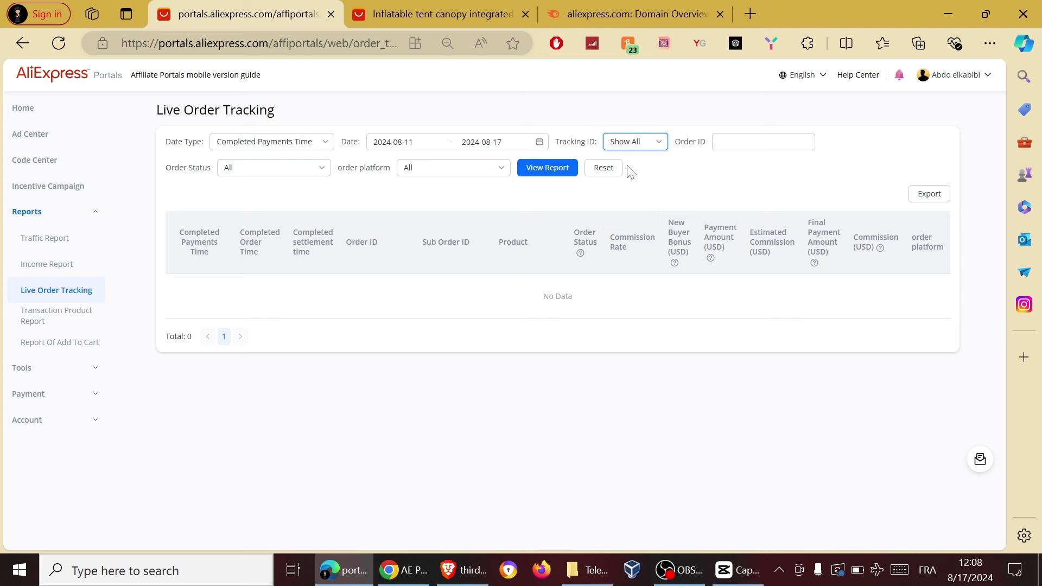
{"action": "left_click", "coordinate": [549, 173]}
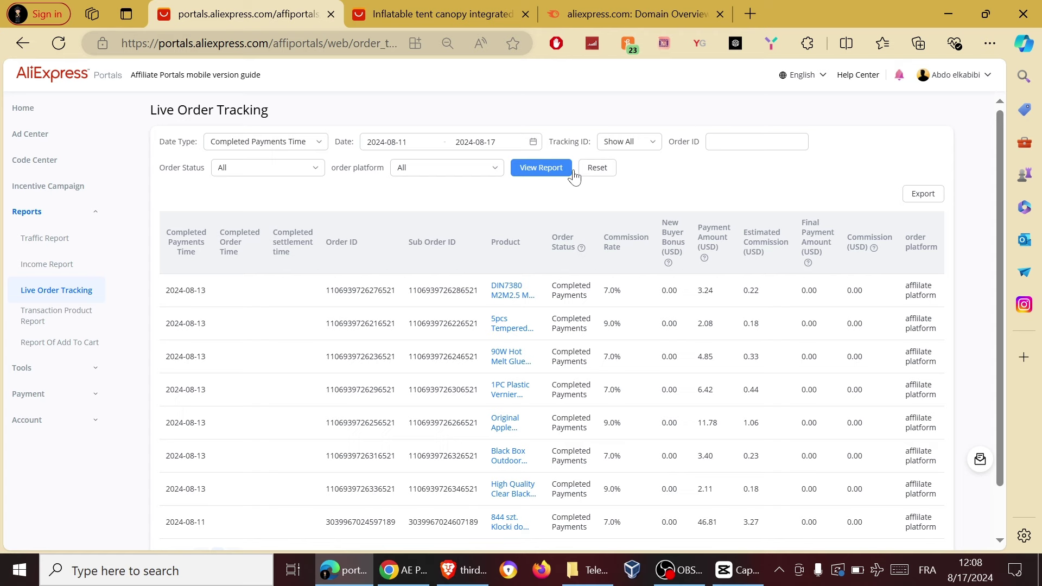
Filter the live order report by the tracking ID default and view the report
{"action": "left_click", "coordinate": [653, 145]}
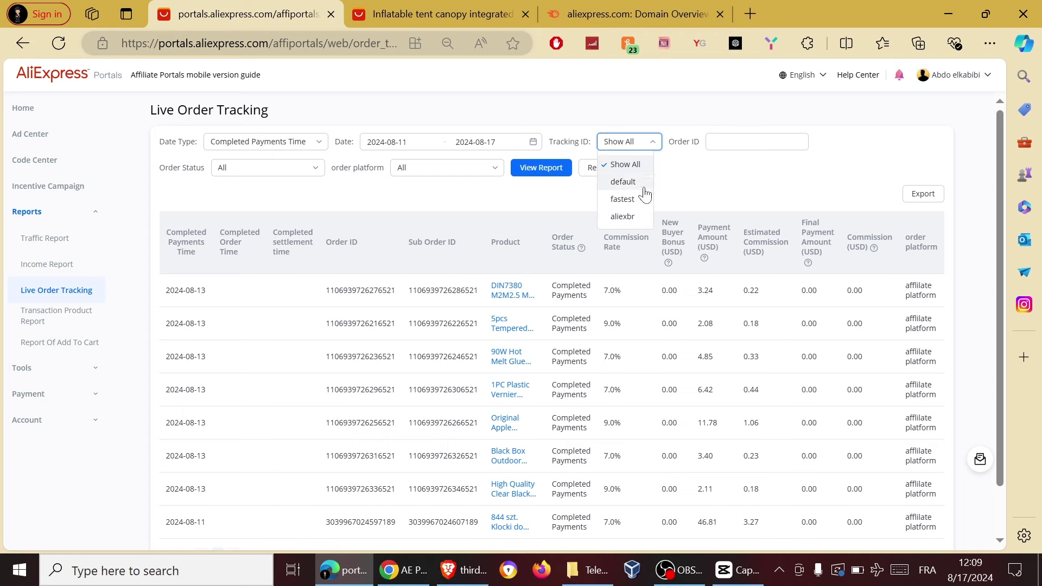
{"action": "left_click", "coordinate": [625, 183]}
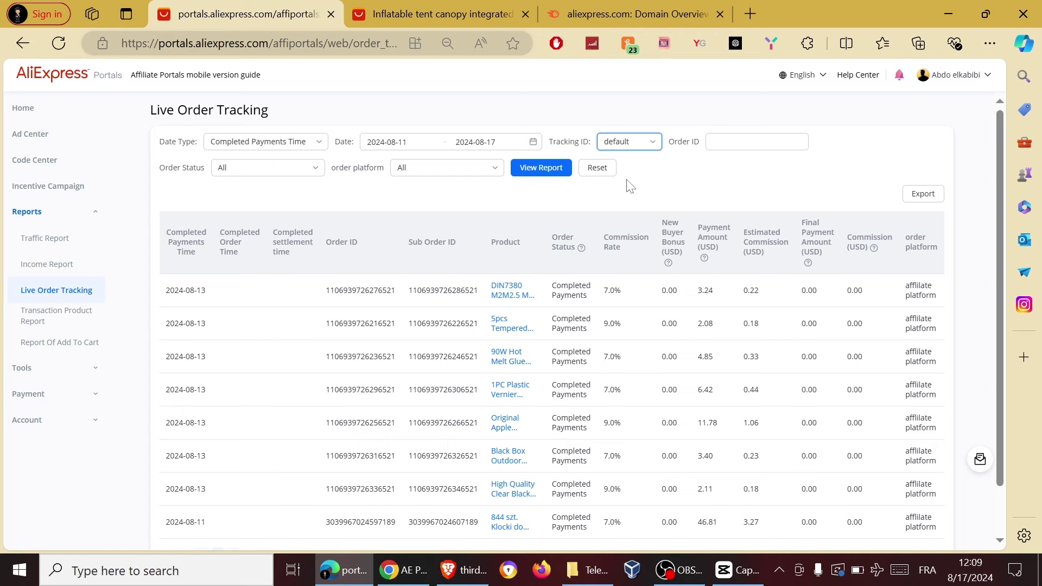
{"action": "left_click", "coordinate": [558, 171]}
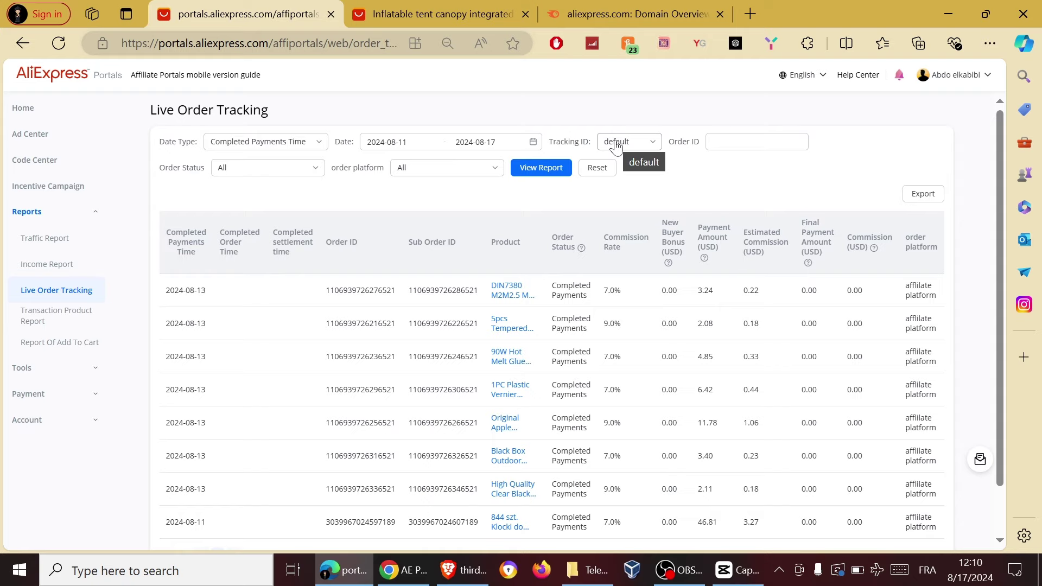
Return to the inflatable tent canopy page and open the Naturehike Glamping tunnel tent from its related items
{"action": "left_click", "coordinate": [437, 13]}
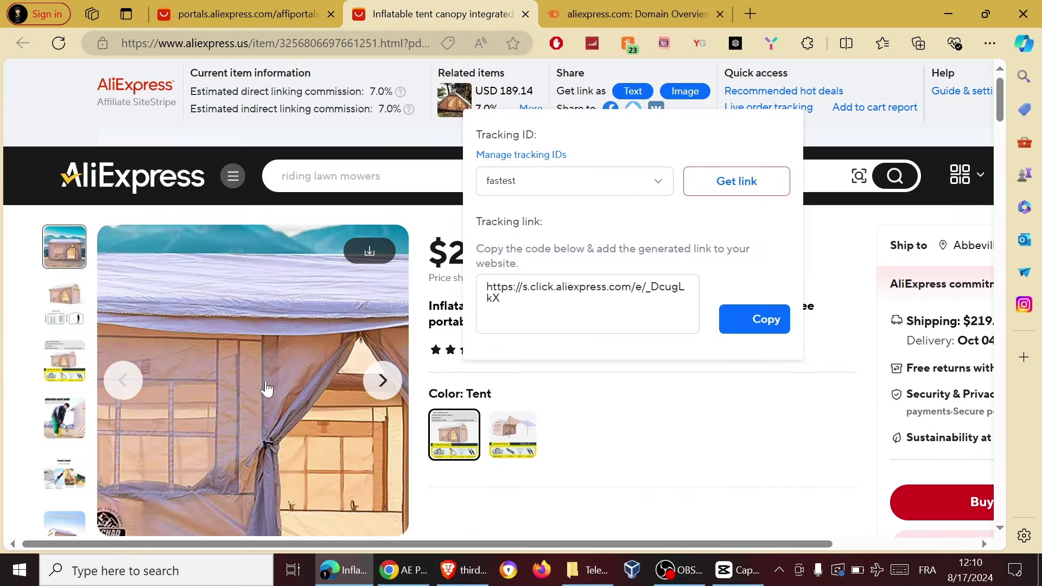
{"action": "scroll", "coordinate": [535, 386], "scroll_direction": "down", "scroll_amount": 10}
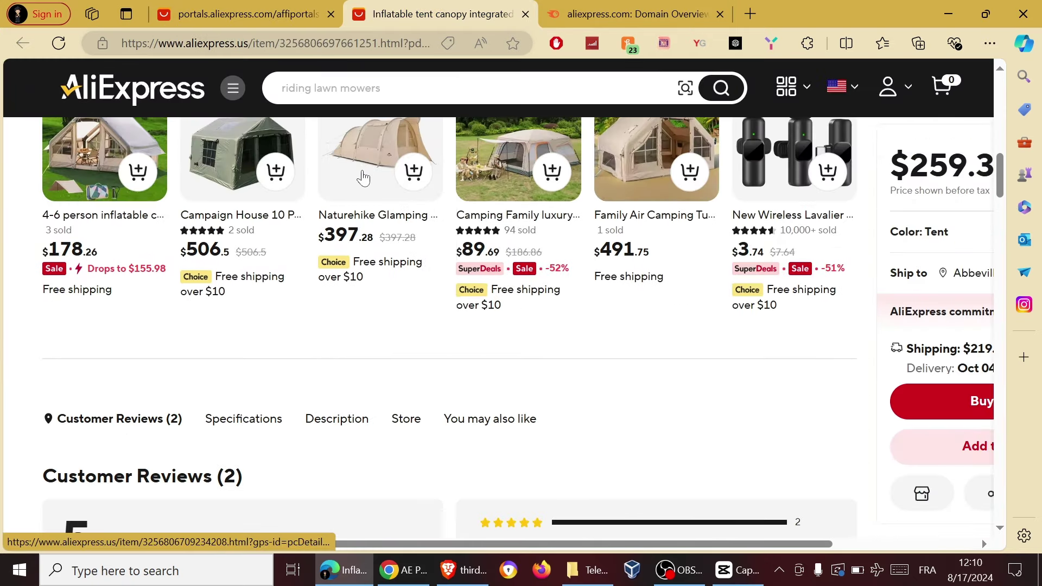
{"action": "left_click", "coordinate": [363, 178]}
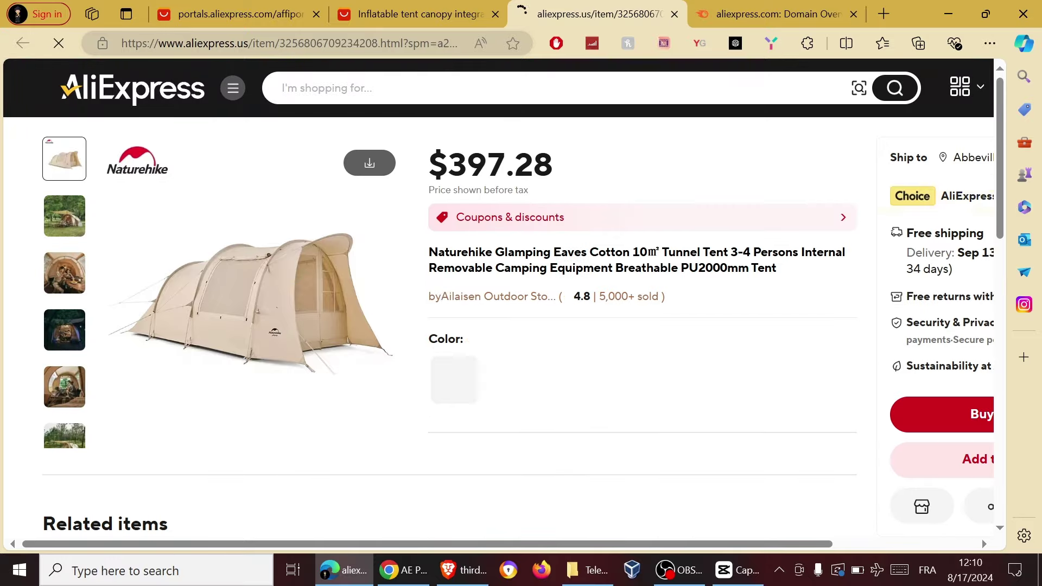
{"action": "scroll", "coordinate": [328, 368], "scroll_direction": "down", "scroll_amount": 8}
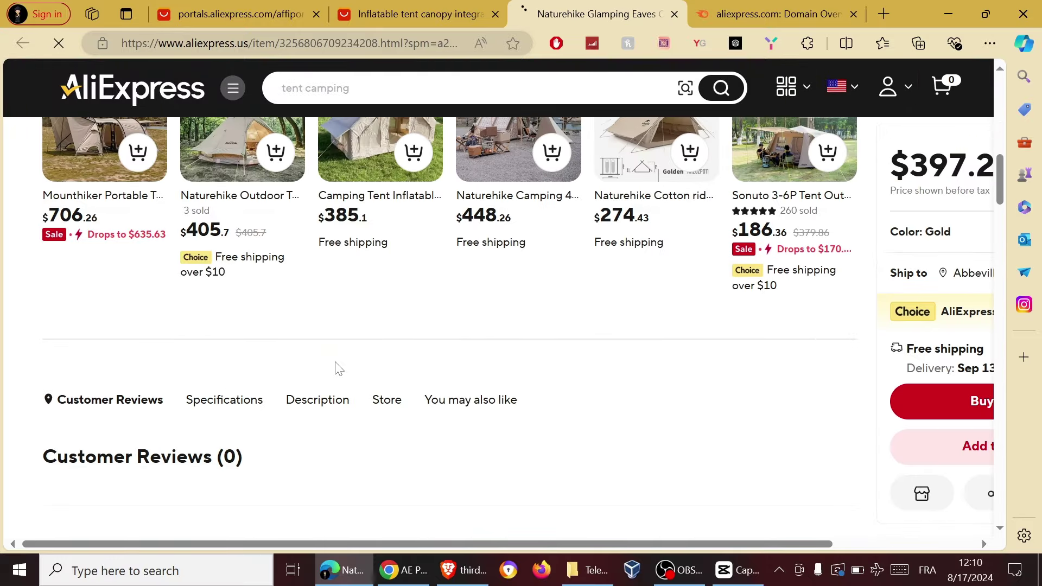
{"action": "scroll", "coordinate": [334, 369], "scroll_direction": "up", "scroll_amount": 5}
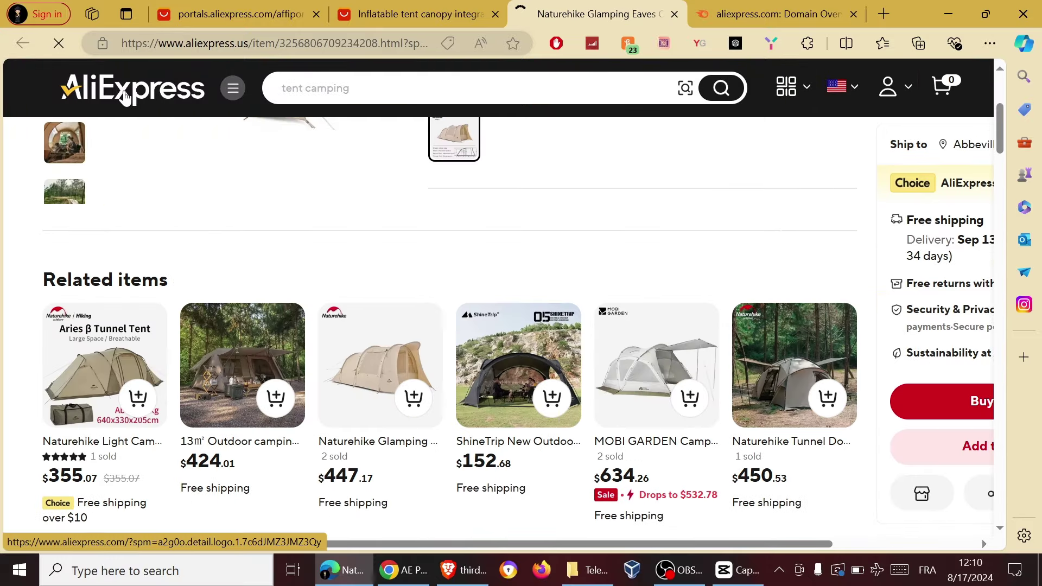
Go to the AliExpress home page and open the Trend Outdoor inflatable air sofa from More to Love
{"action": "left_click", "coordinate": [124, 97]}
{"action": "scroll", "coordinate": [328, 206], "scroll_direction": "down", "scroll_amount": 5}
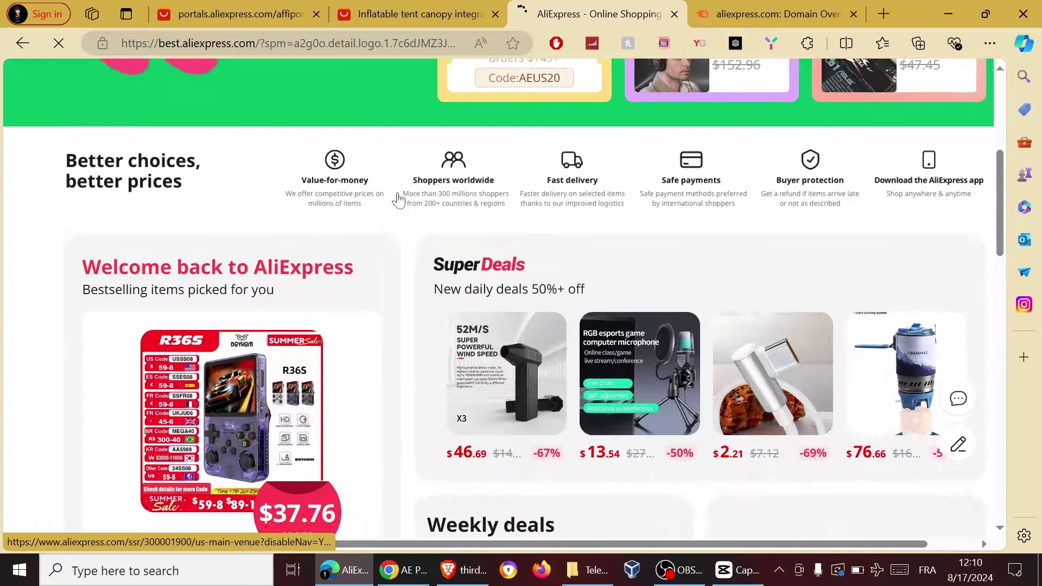
{"action": "scroll", "coordinate": [398, 200], "scroll_direction": "down", "scroll_amount": 8}
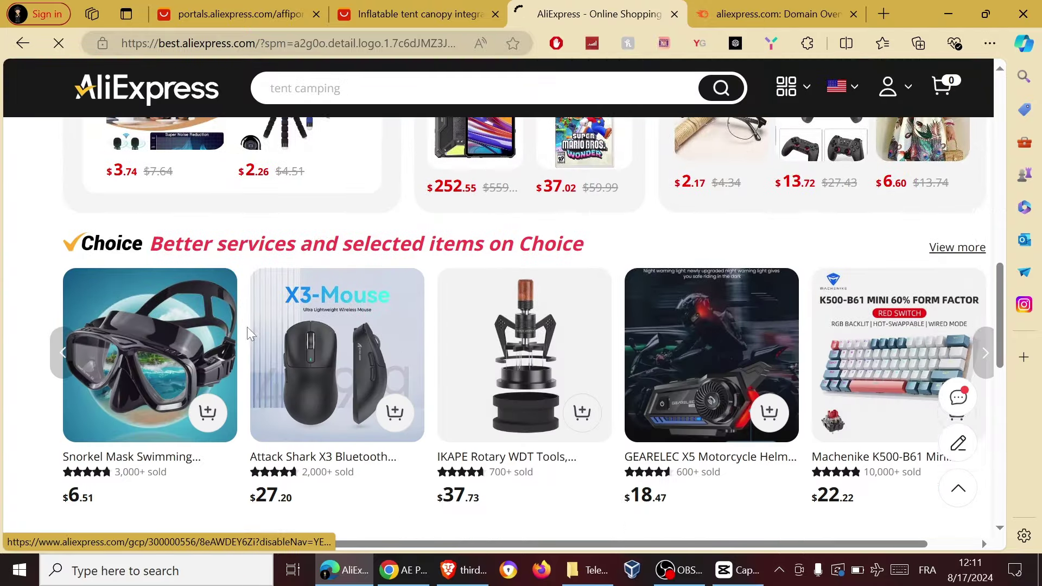
{"action": "scroll", "coordinate": [247, 326], "scroll_direction": "down", "scroll_amount": 5}
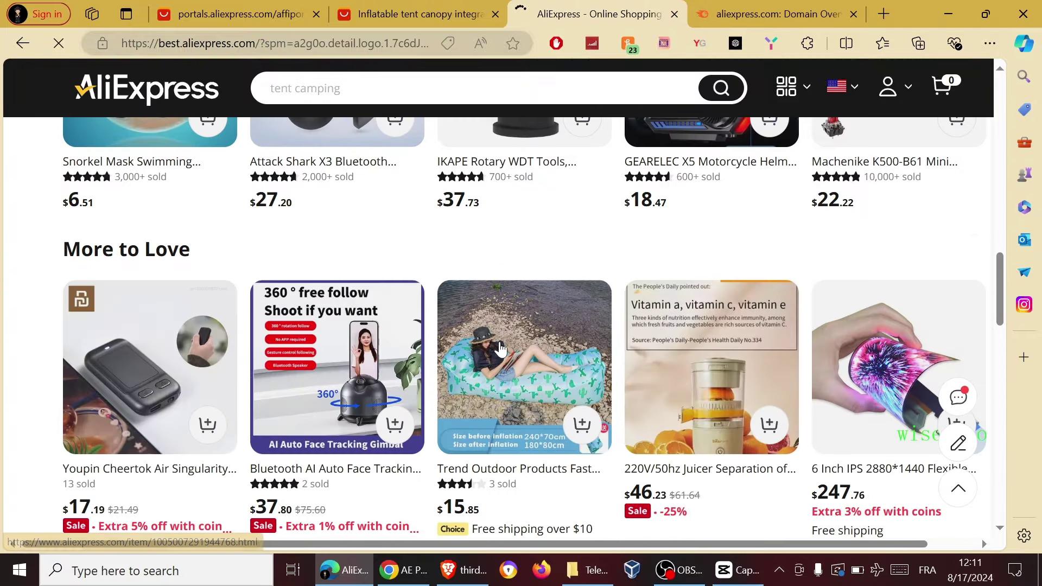
{"action": "left_click", "coordinate": [500, 348]}
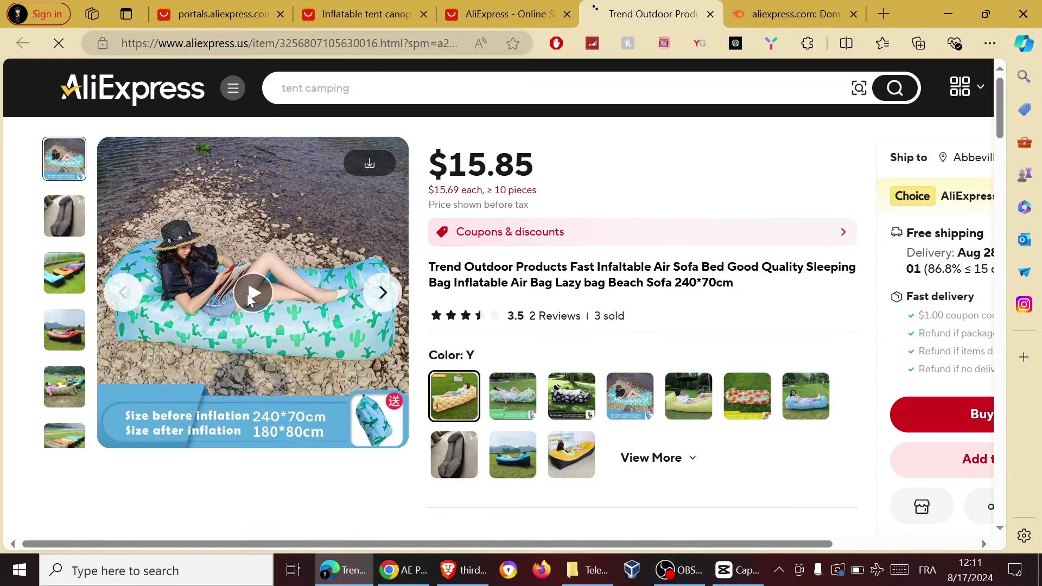
Play and pause the air sofa's product video, and highlight the full product title
{"action": "left_click", "coordinate": [247, 294]}
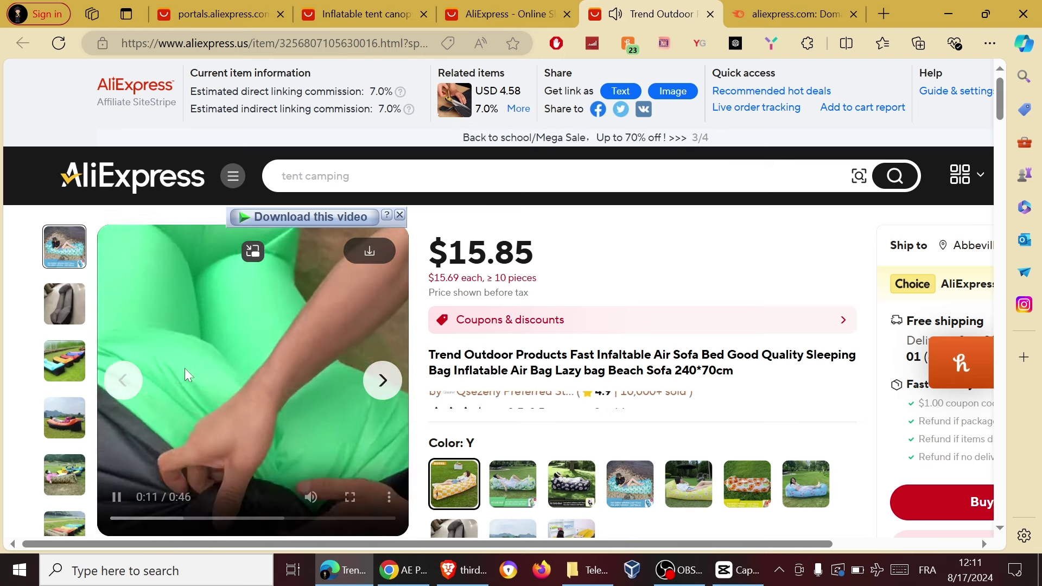
{"action": "left_click", "coordinate": [230, 382]}
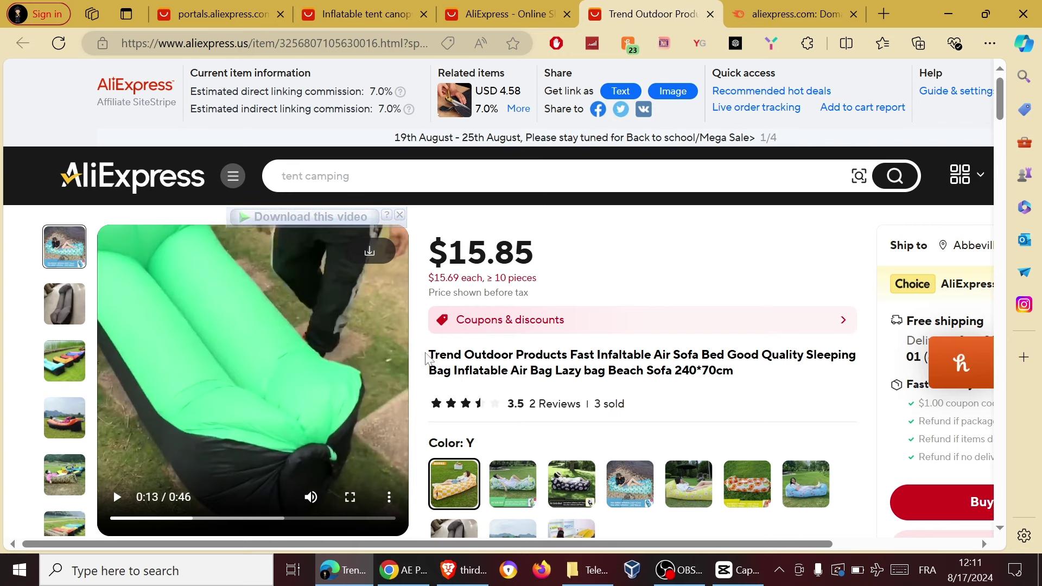
{"action": "left_click_drag", "start_coordinate": [428, 355], "coordinate": [758, 383]}
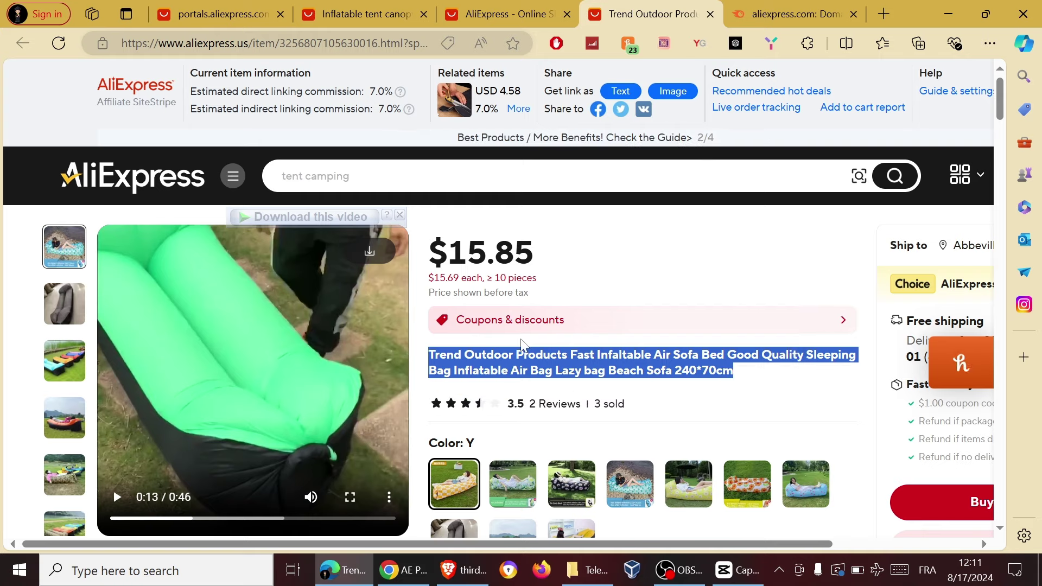
Look through the air sofa's related items, customer reviews, specifications and description, and return to the start of the page
{"action": "scroll", "coordinate": [522, 343], "scroll_direction": "down", "scroll_amount": 10}
{"action": "scroll", "coordinate": [521, 343], "scroll_direction": "down", "scroll_amount": 15}
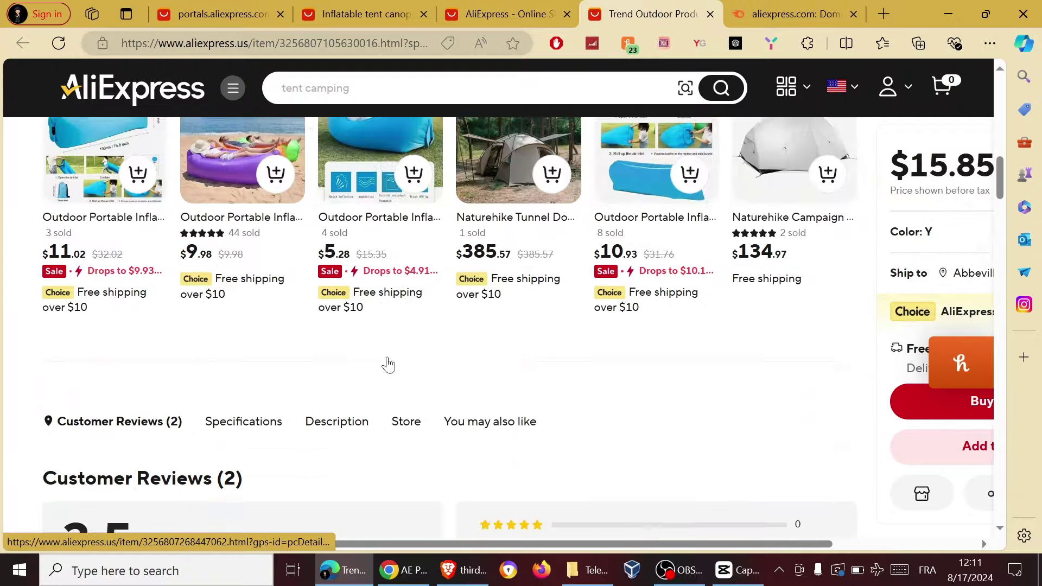
{"action": "scroll", "coordinate": [392, 363], "scroll_direction": "down", "scroll_amount": 15}
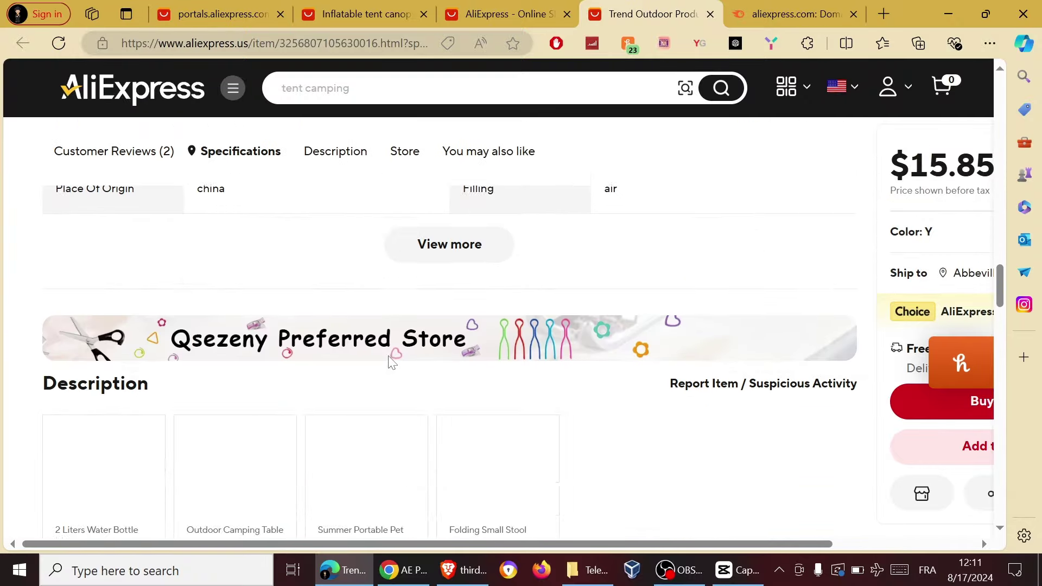
{"action": "scroll", "coordinate": [392, 363], "scroll_direction": "up", "scroll_amount": 5}
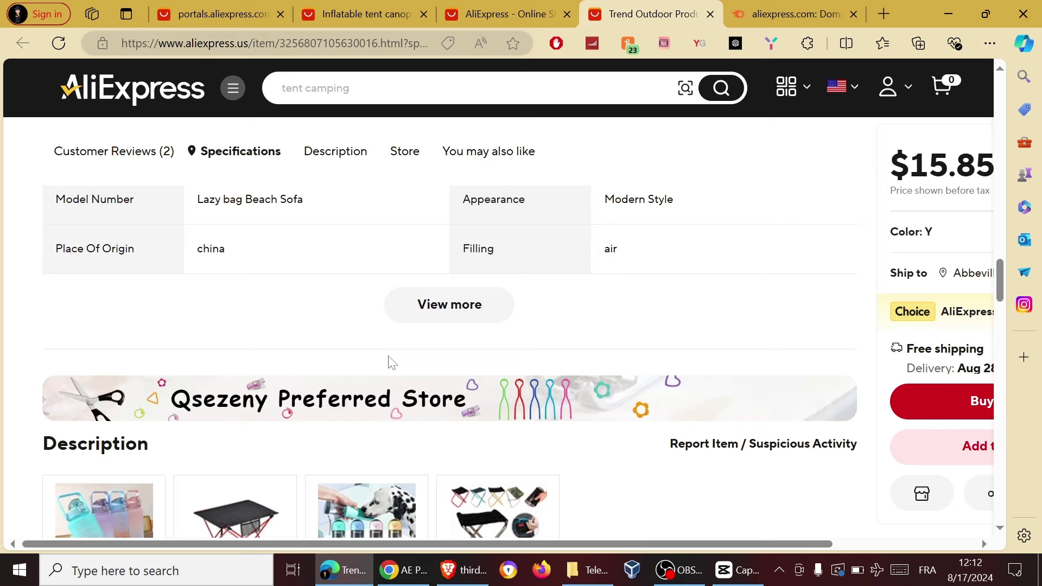
{"action": "scroll", "coordinate": [402, 349], "scroll_direction": "up", "scroll_amount": 15}
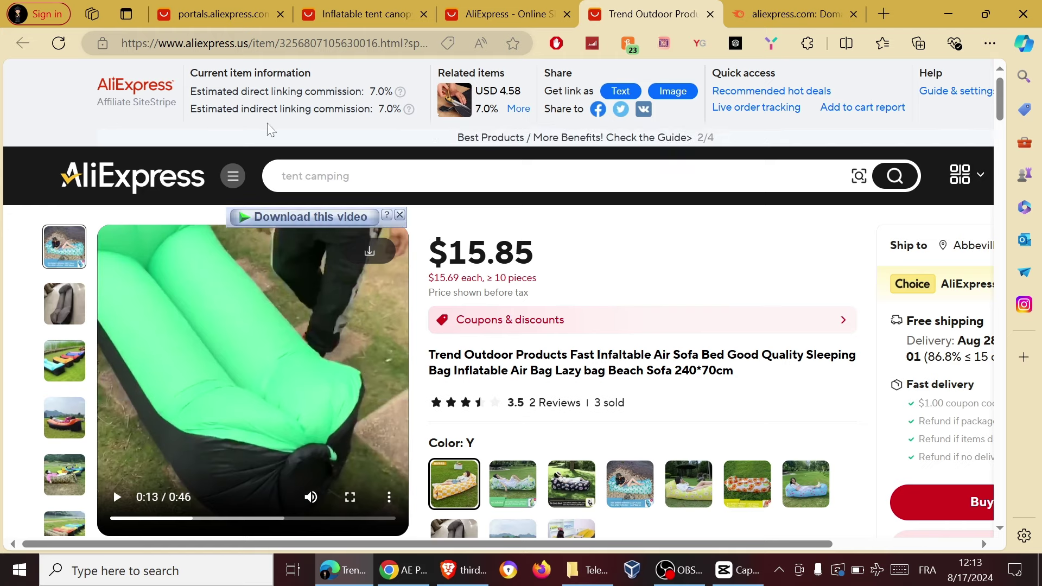
Return to the Affiliate Portals page and view the API and S2S Setting tools
{"action": "left_click", "coordinate": [234, 12]}
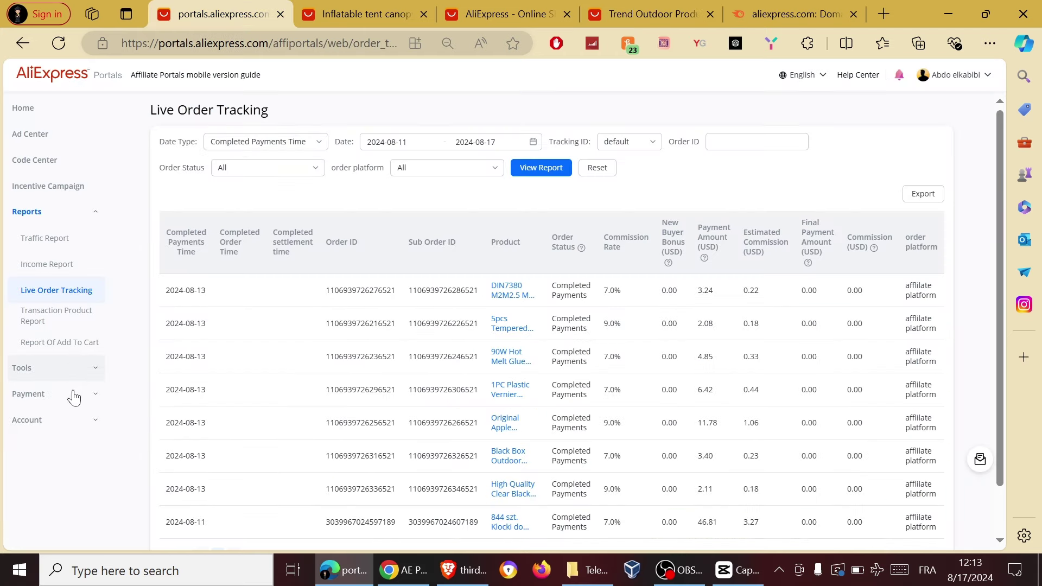
{"action": "left_click", "coordinate": [75, 422]}
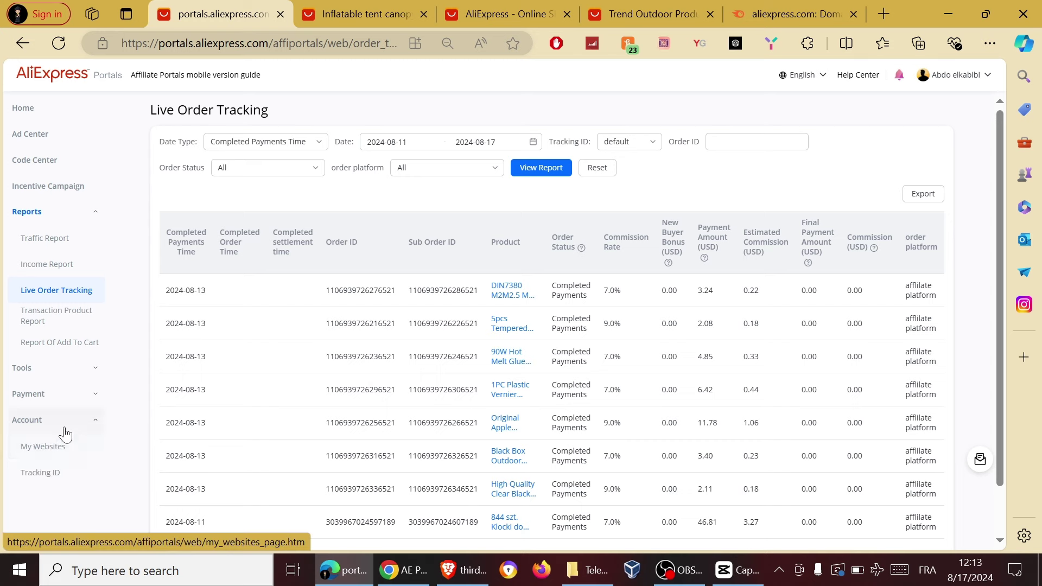
{"action": "left_click", "coordinate": [79, 375]}
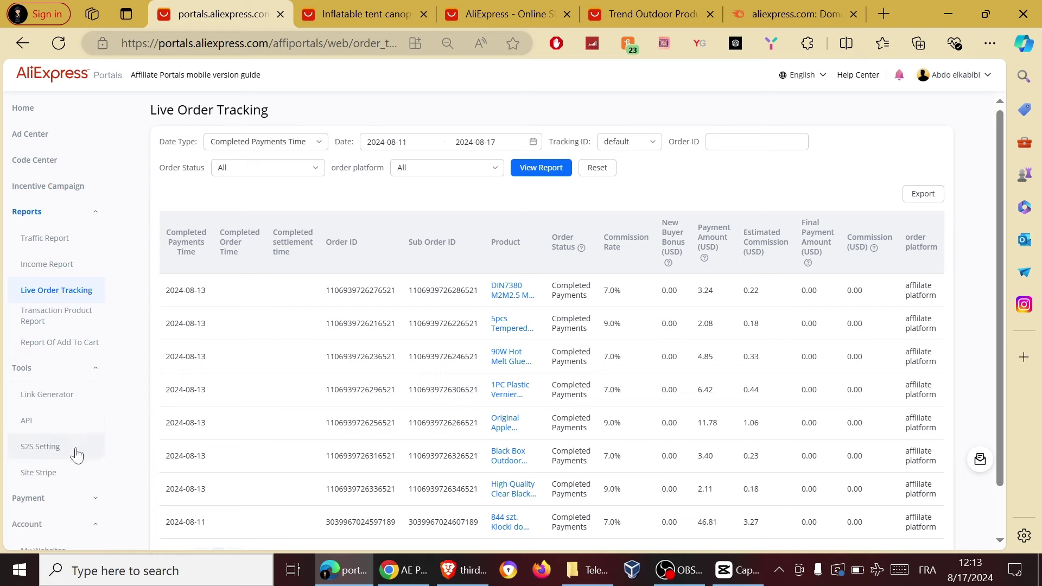
{"action": "left_click", "coordinate": [70, 431]}
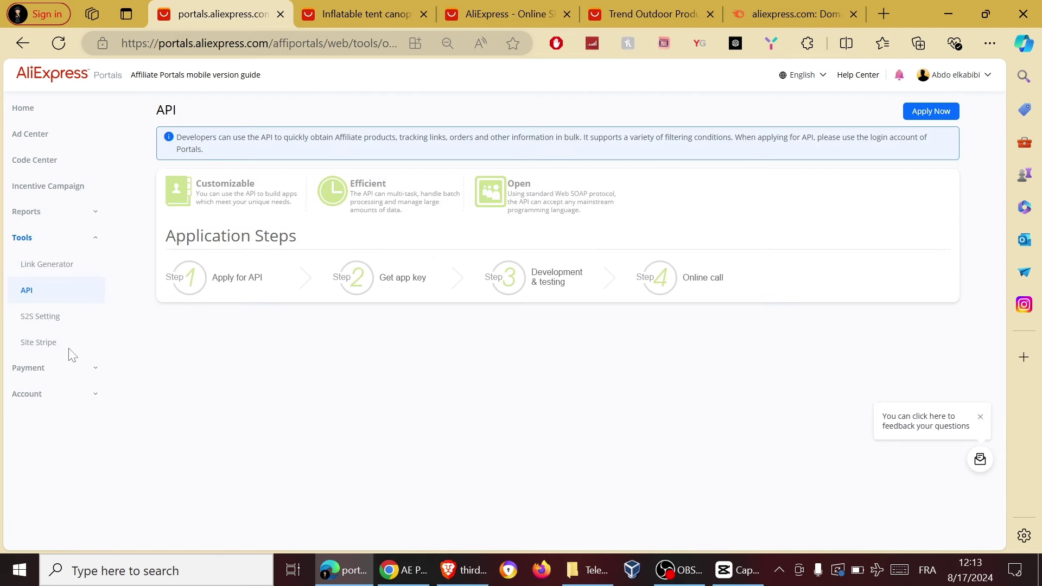
{"action": "left_click", "coordinate": [56, 325]}
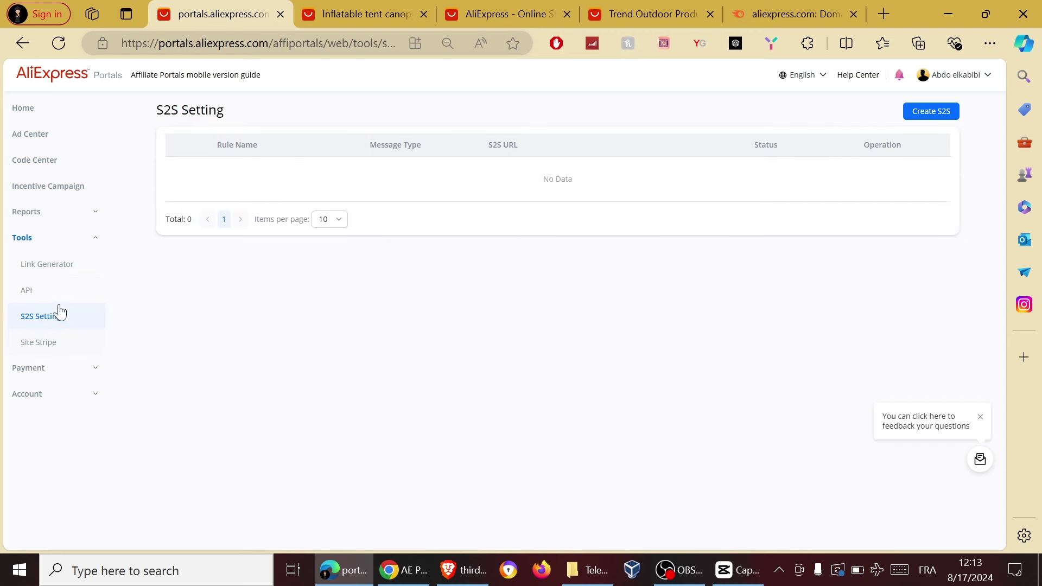
View the Link Generator and Site Stripe tools in the Affiliate Portals
{"action": "left_click", "coordinate": [48, 266]}
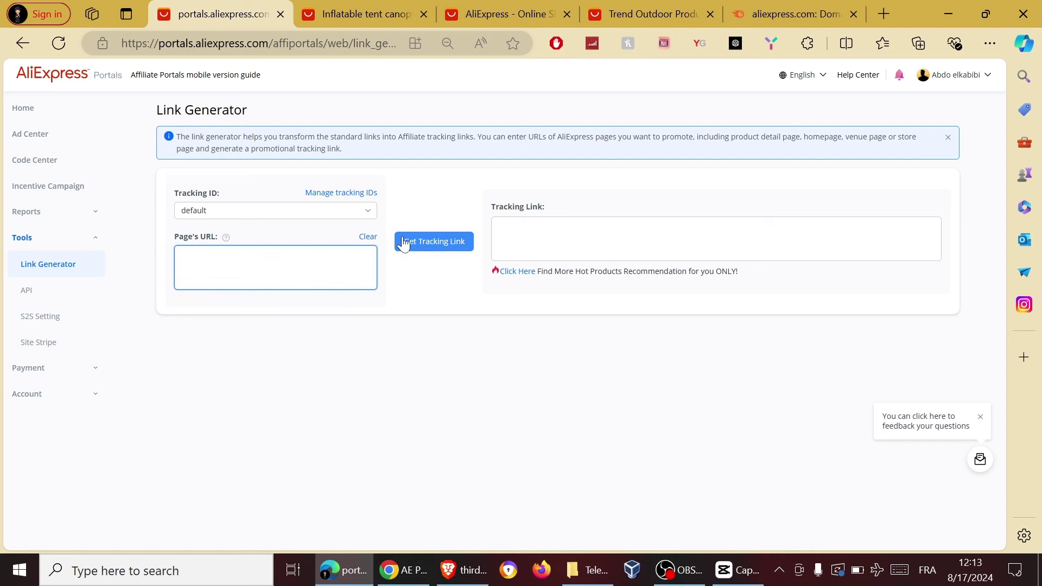
{"action": "left_click", "coordinate": [402, 242]}
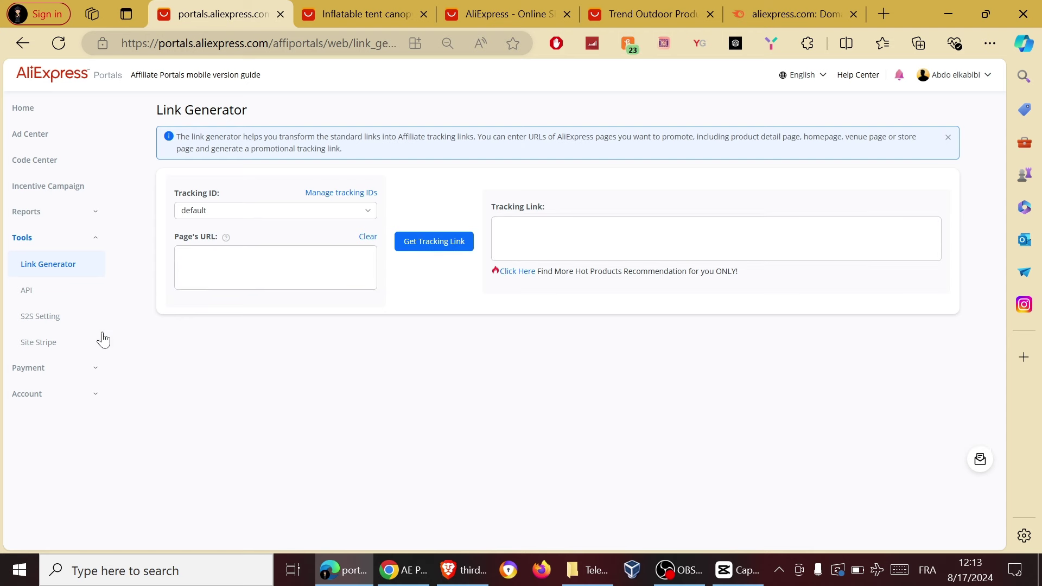
{"action": "left_click", "coordinate": [56, 347]}
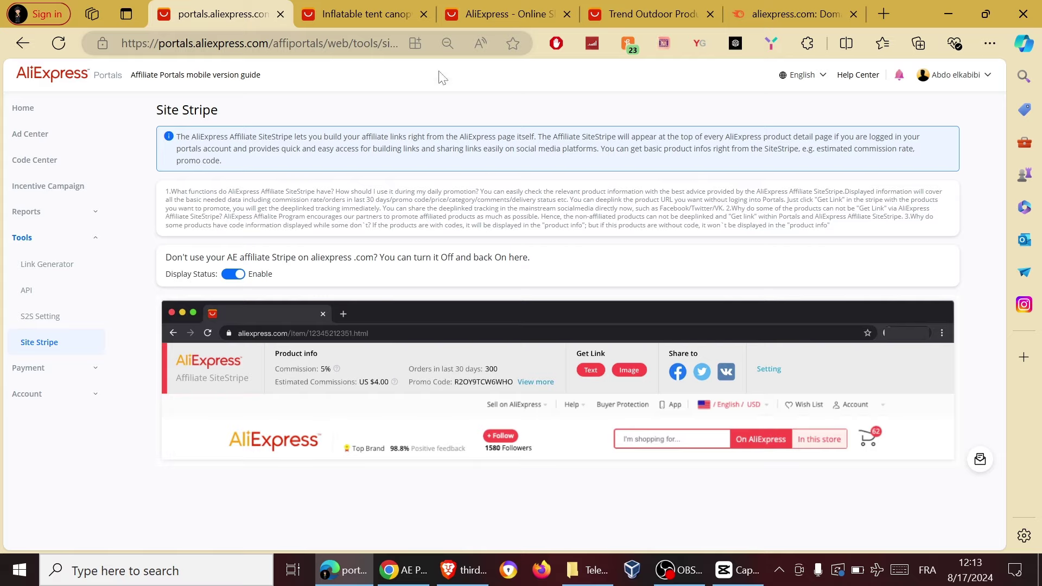
Return to the inflatable tent canopy page and highlight the contents of its Affiliate SiteStripe bar
{"action": "left_click", "coordinate": [430, 13]}
{"action": "left_click", "coordinate": [508, 8]}
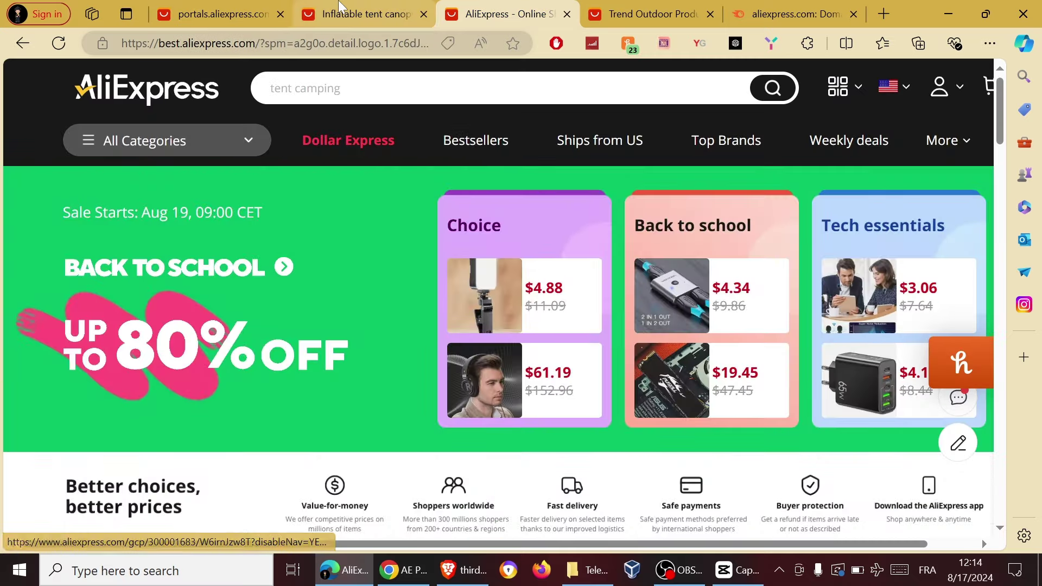
{"action": "left_click", "coordinate": [341, 8]}
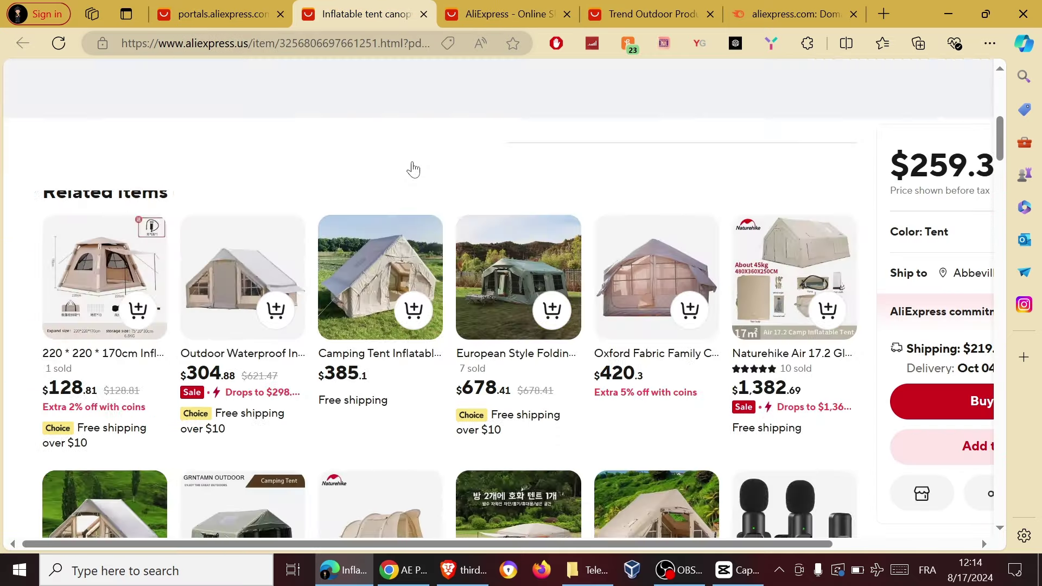
{"action": "left_click_drag", "start_coordinate": [100, 76], "coordinate": [758, 130]}
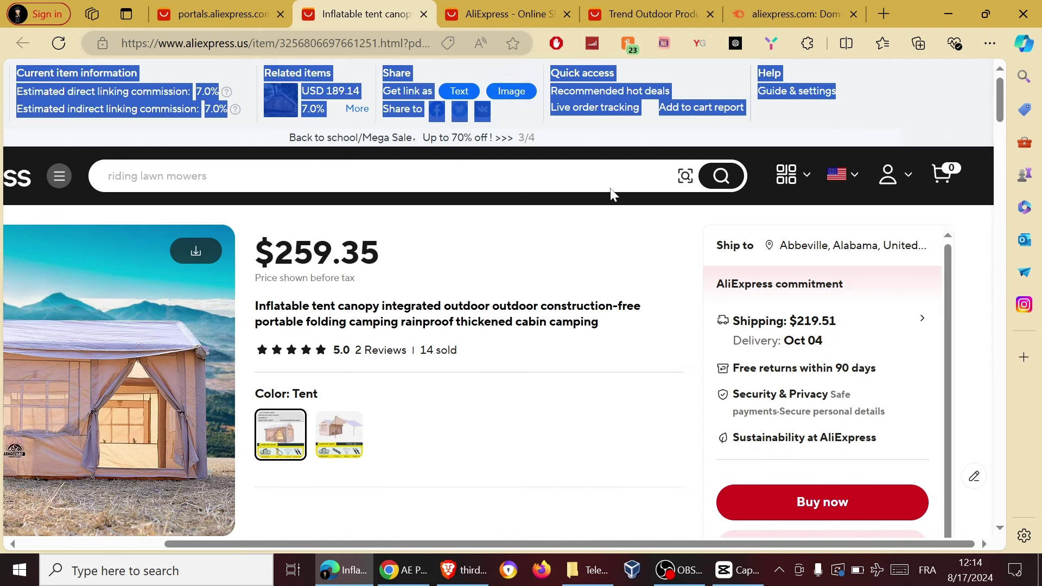